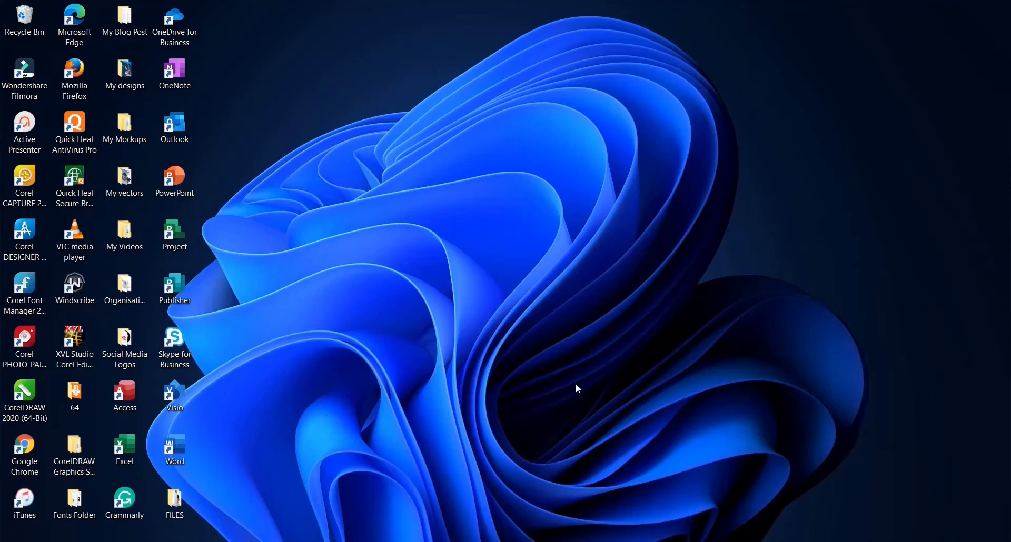
Step: Switch to CorelDRAW, create a document named HAPPY NEW MONTH DESIGN with the A3 Extension page size, and turn the page to landscape
click(667, 541)
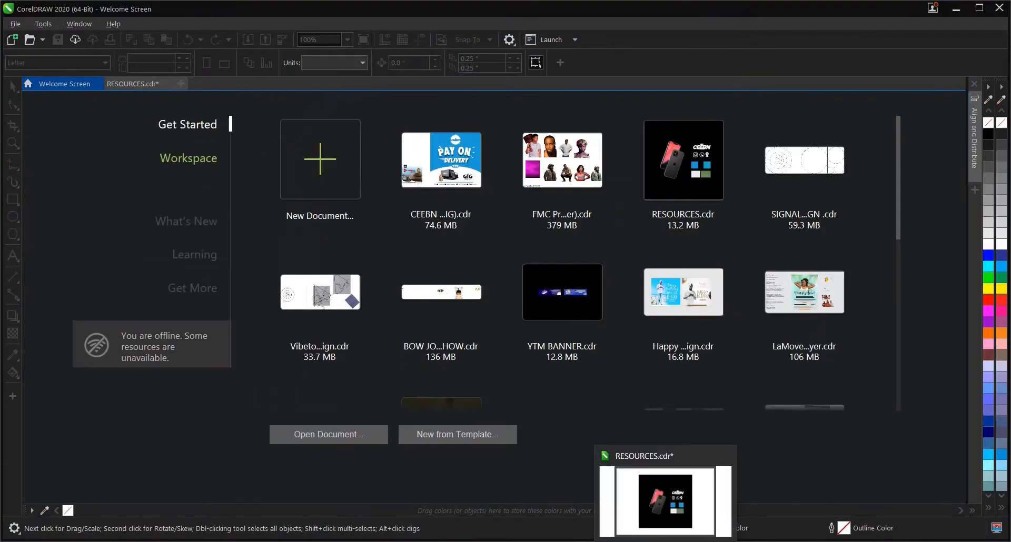
click(322, 166)
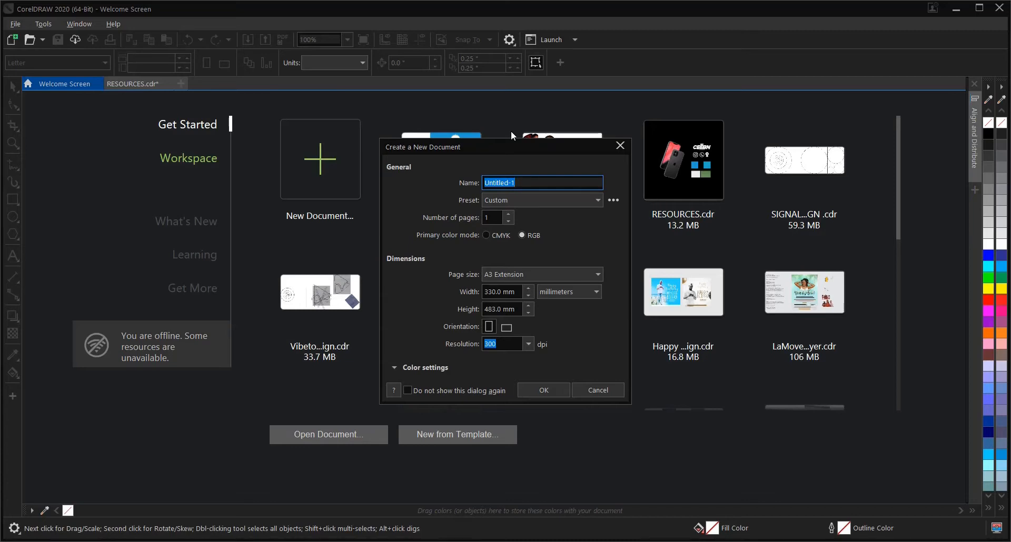
text(HAPPY NEW MONTH DESIGN)
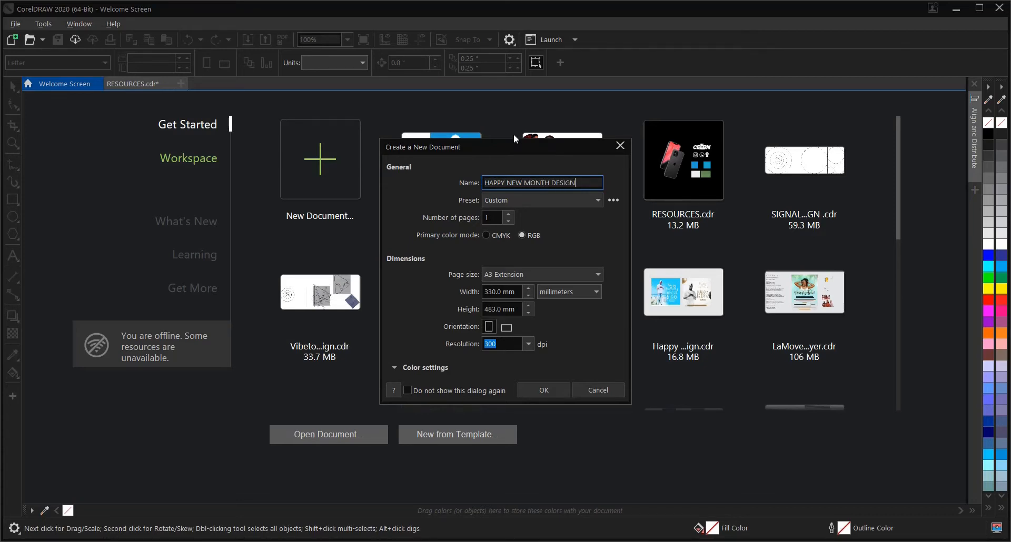
click(518, 199)
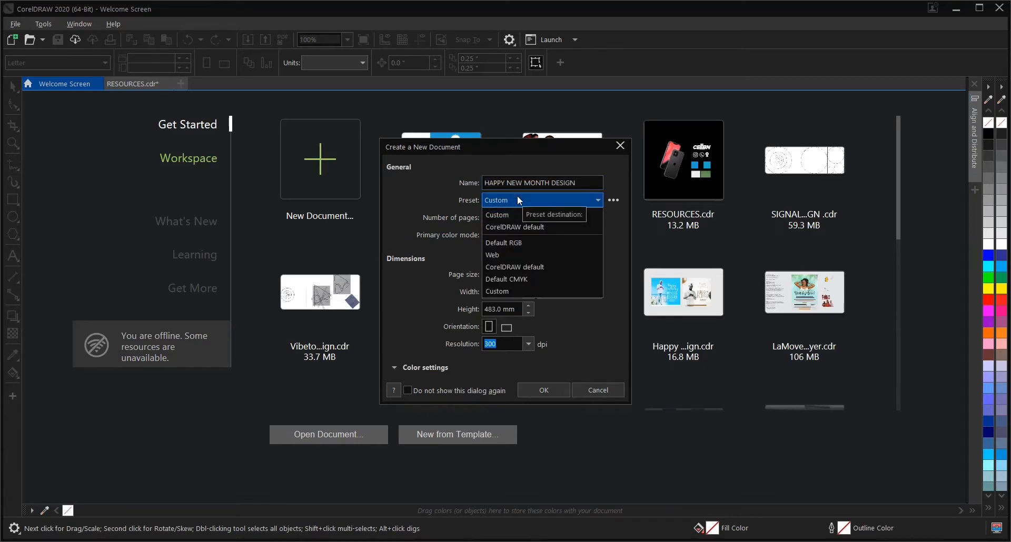
click(518, 199)
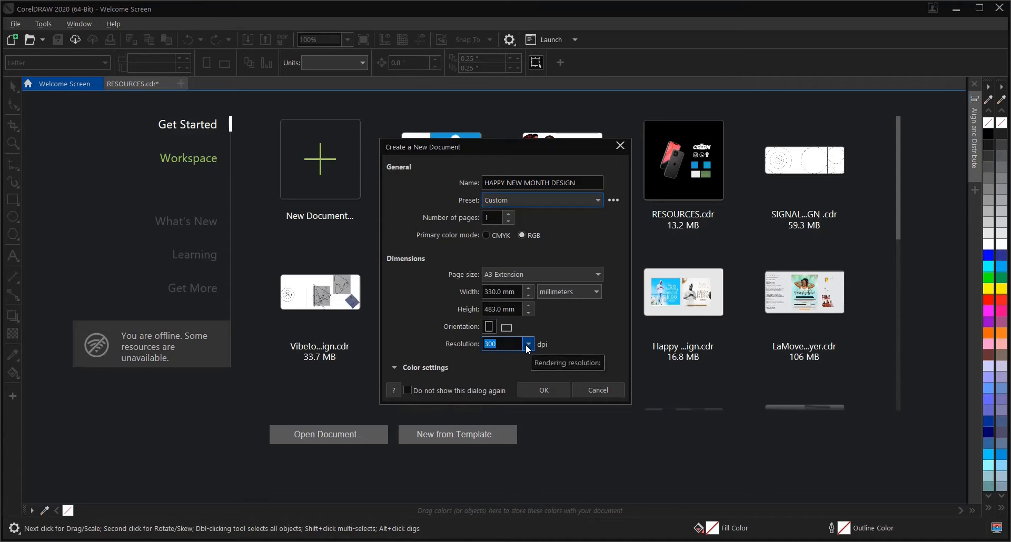
click(542, 392)
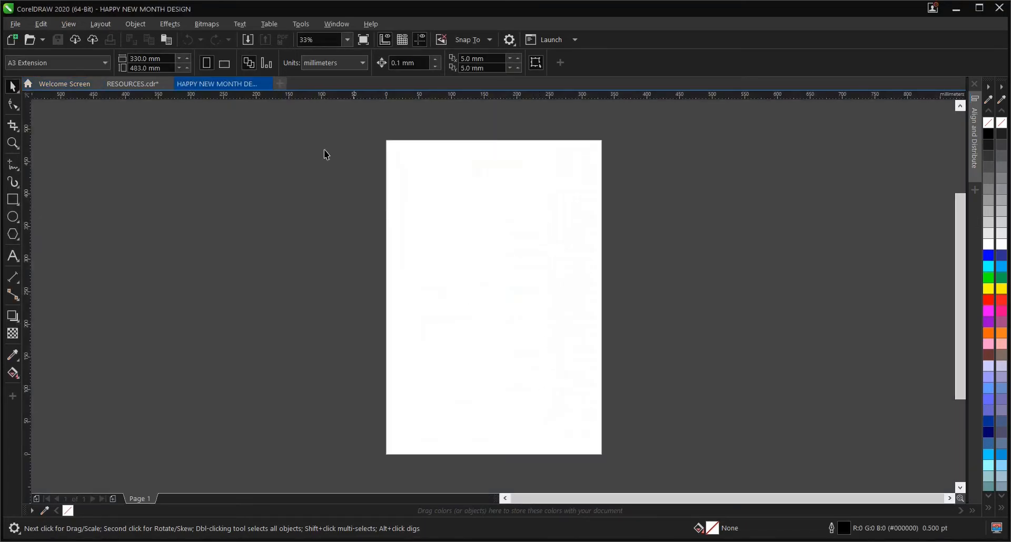
click(223, 65)
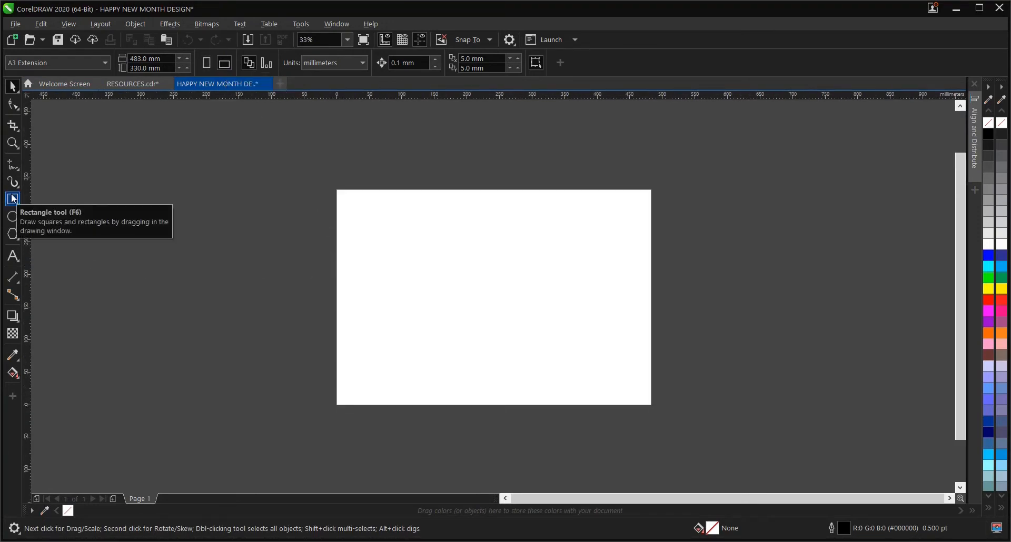
Step: Draw a square of about 182.7 mm with the Rectangle tool and centre it on the page
click(13, 199)
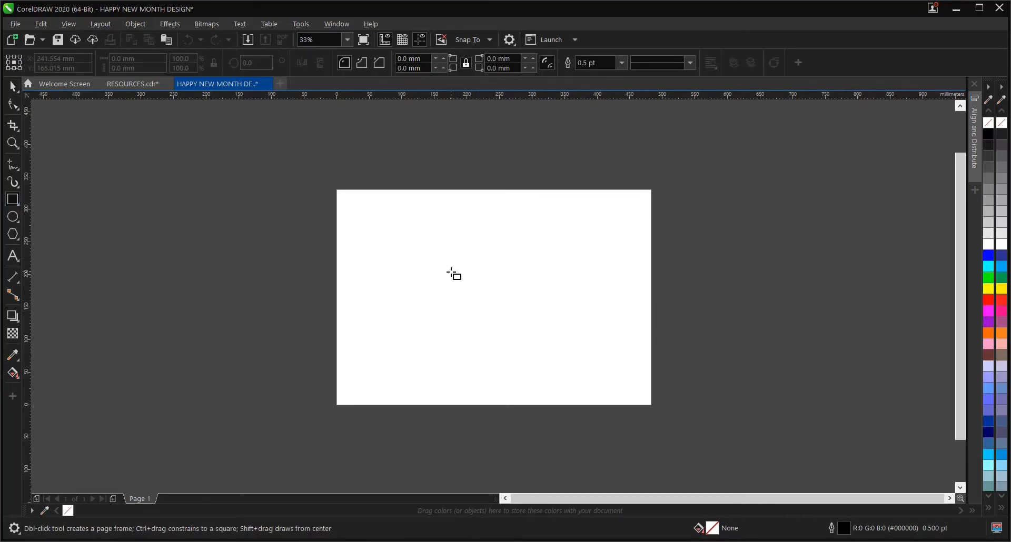
drag(462, 282, 508, 342)
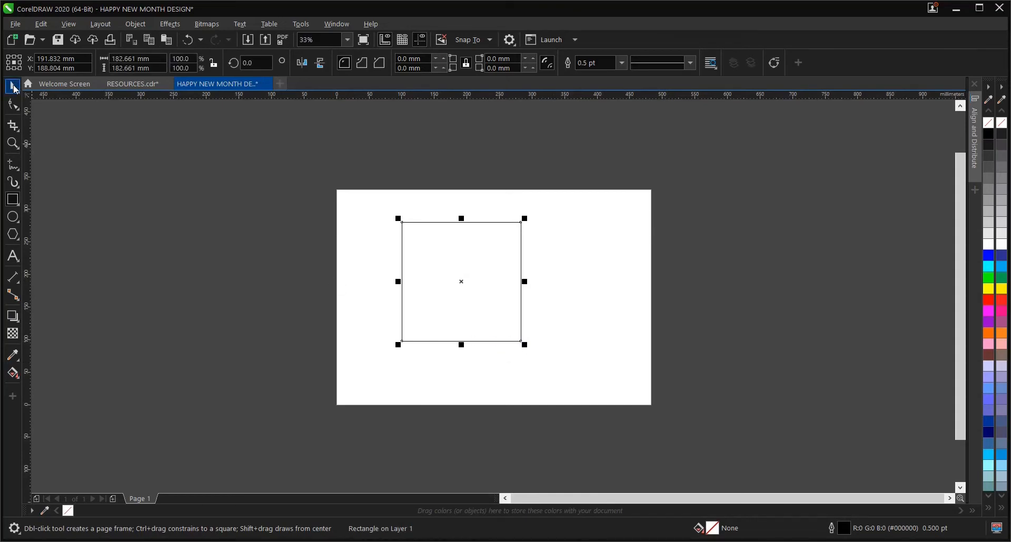
click(14, 88)
key(p)
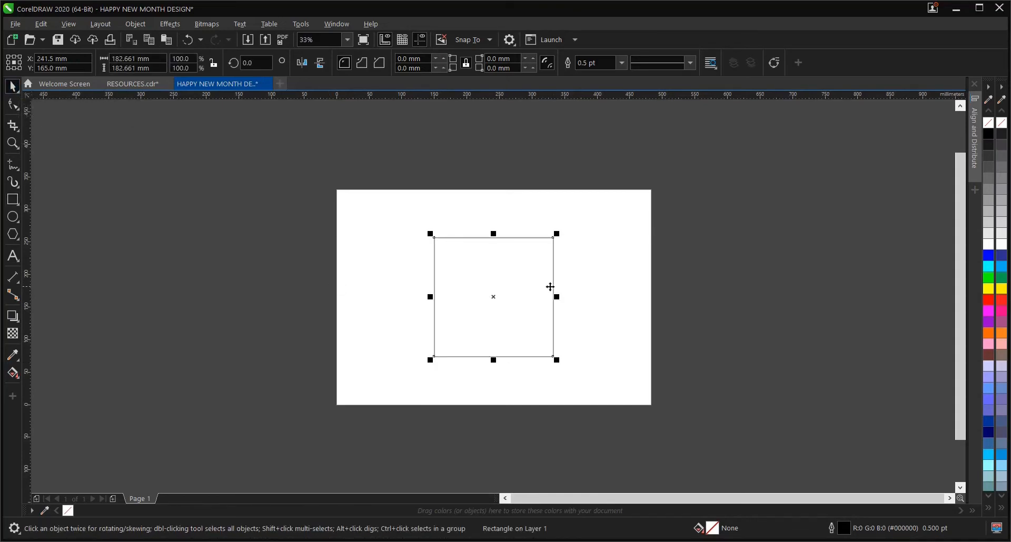
click(646, 291)
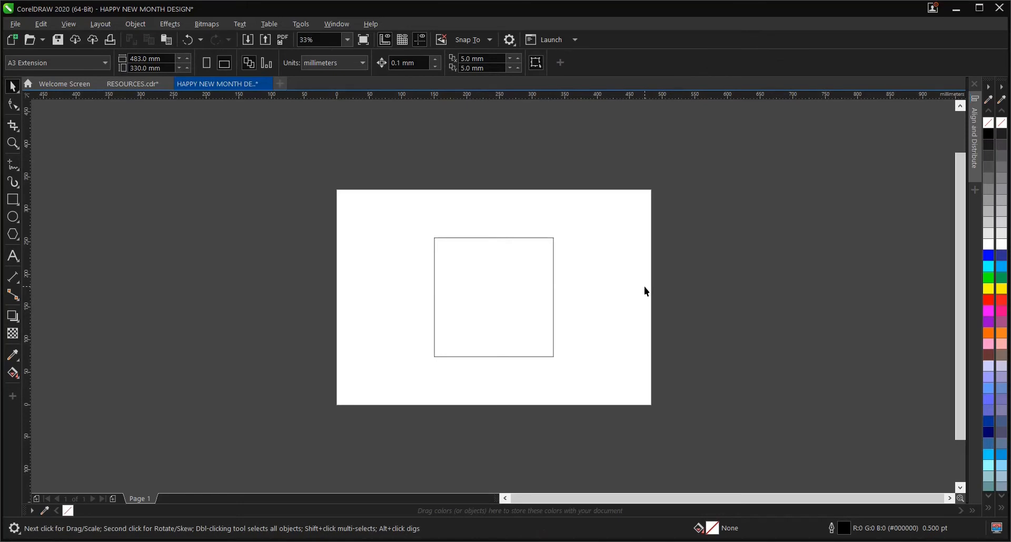
Step: Examine the phone image, logo, icons and swatches in RESOURCES.cdr and the contact details in the Word document
click(144, 89)
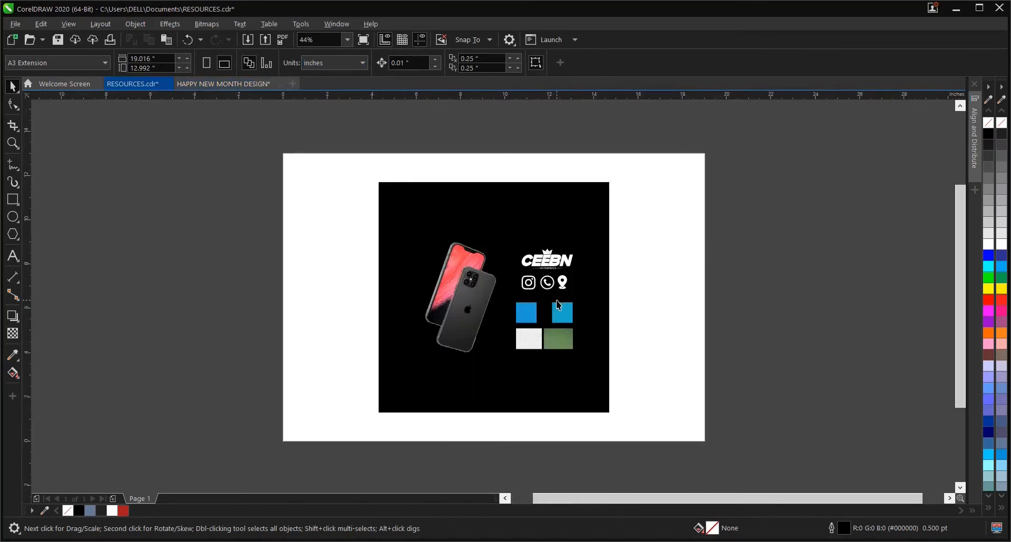
scroll(553, 298, up, 2)
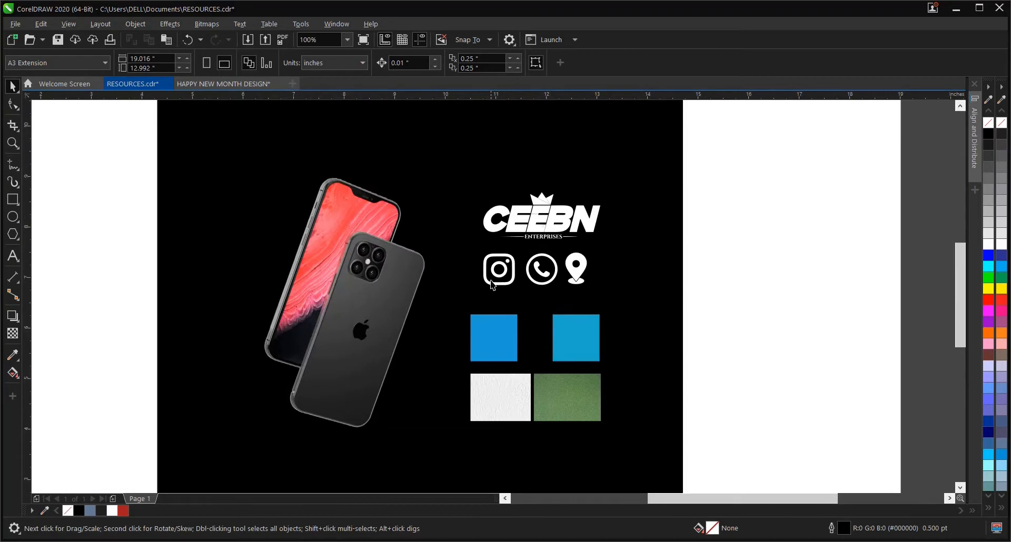
scroll(493, 275, down, 2)
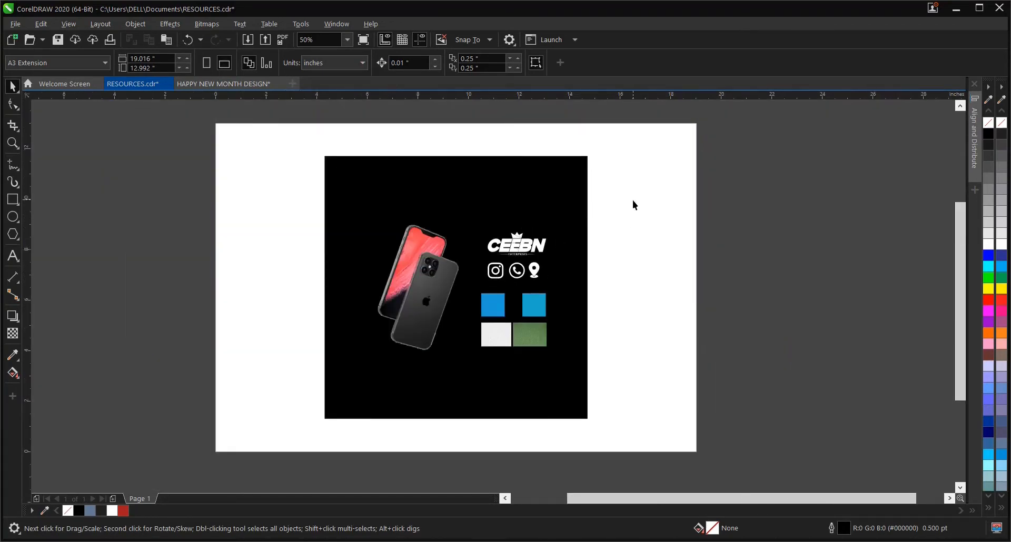
key(alt+Tab)
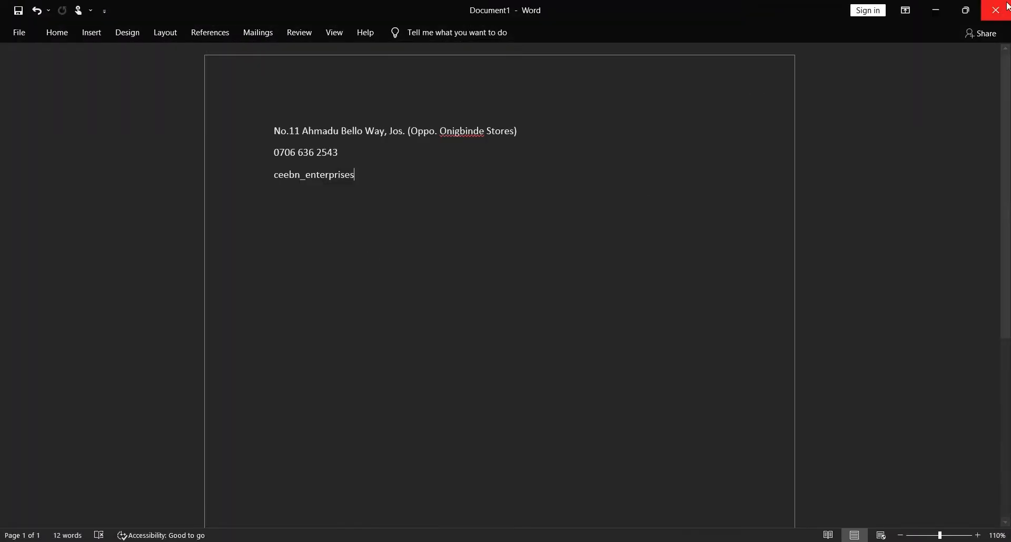
click(936, 10)
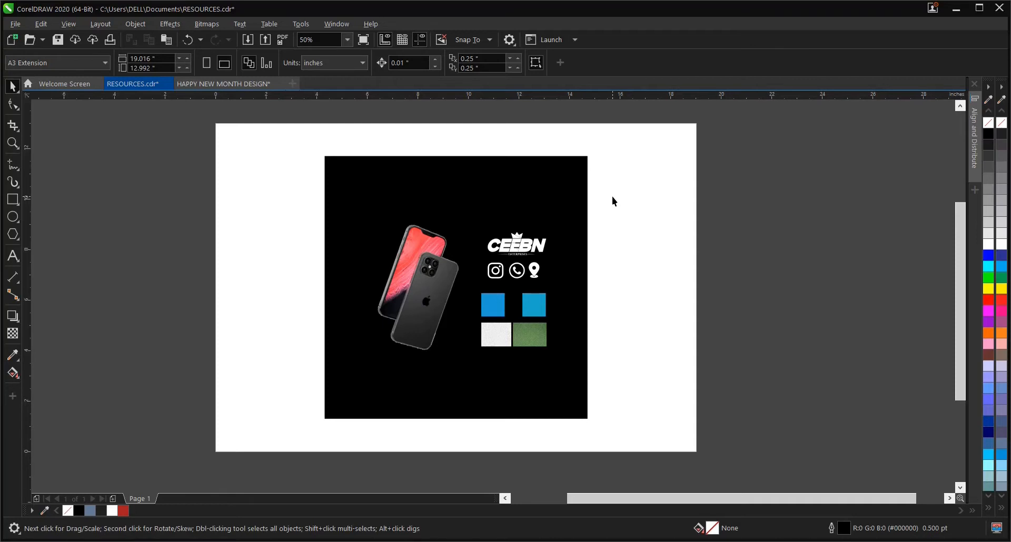
Step: Move the group of phones, logo, icons and swatches about 0.4 inch to the left on the black background
drag(612, 193, 343, 387)
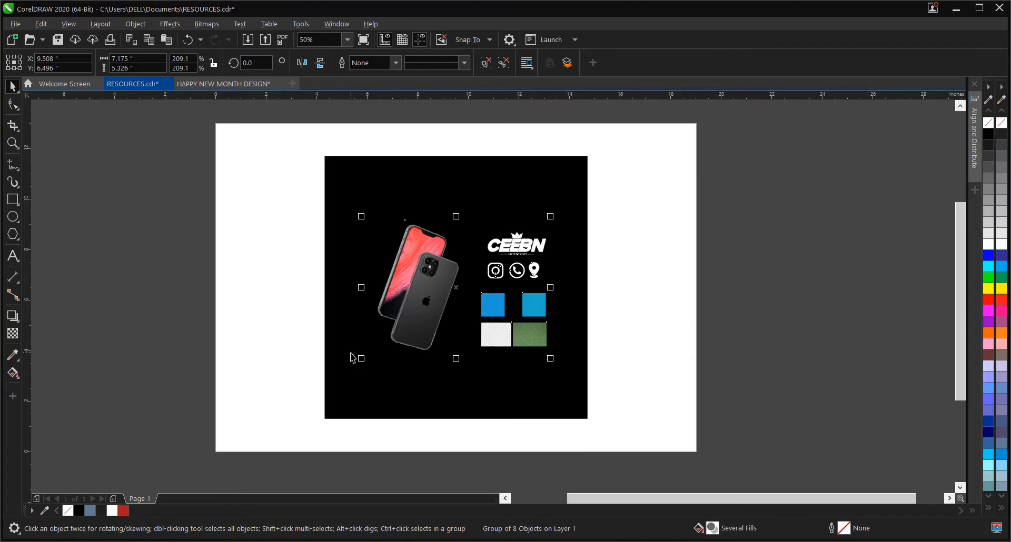
click(619, 241)
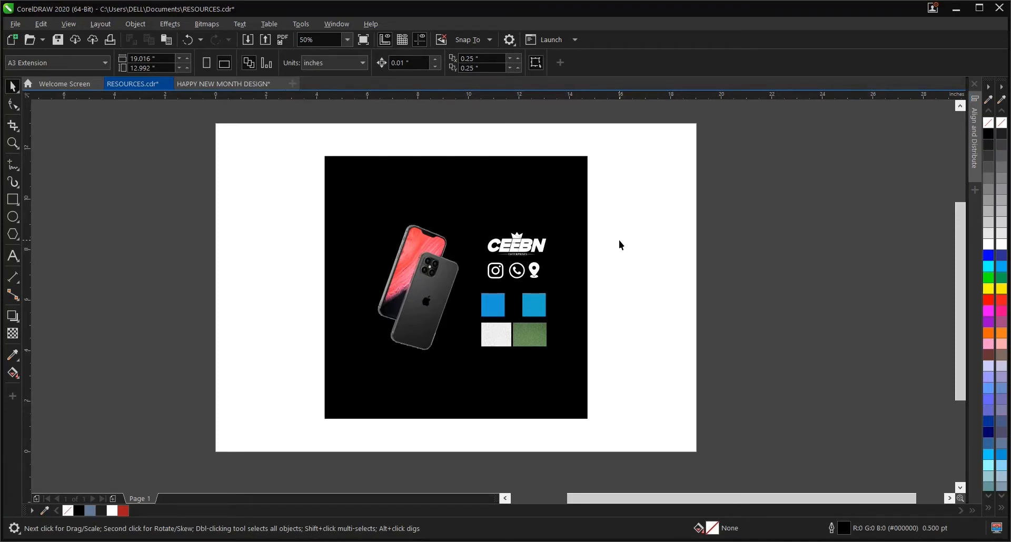
drag(613, 197, 315, 376)
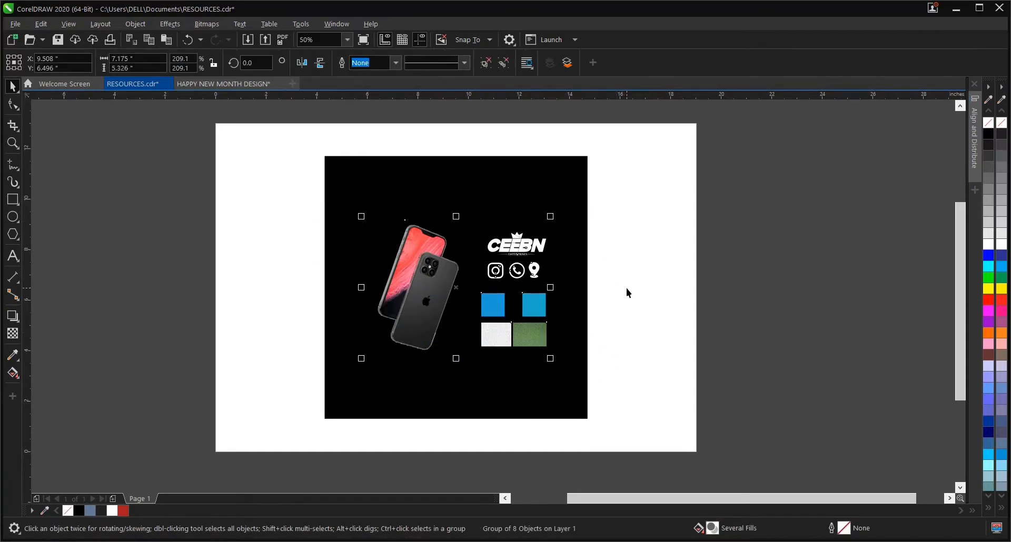
drag(456, 289, 445, 288)
click(624, 253)
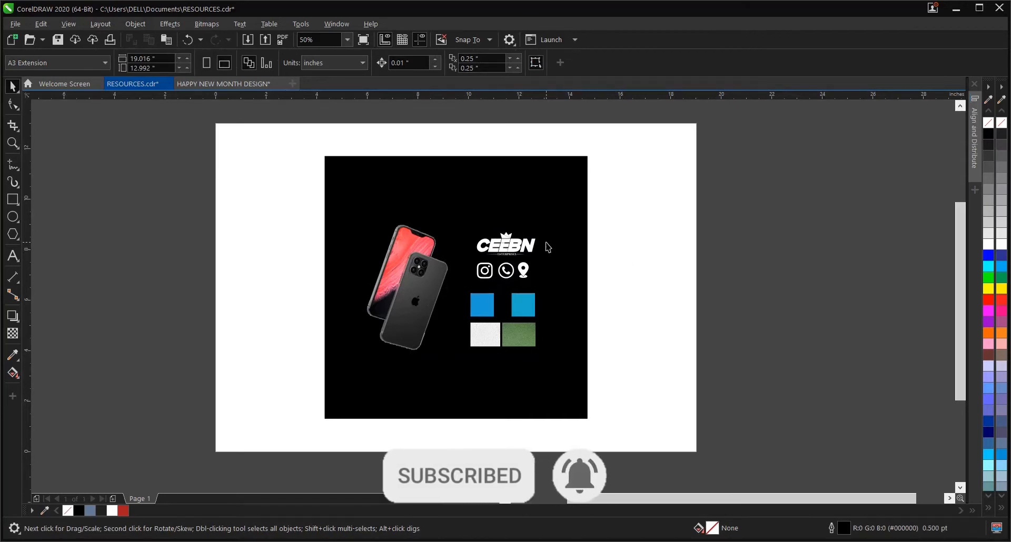
Step: Copy the resource group from RESOURCES.cdr into the HAPPY NEW MONTH DESIGN document and place it off the page, beside its left edge
click(227, 83)
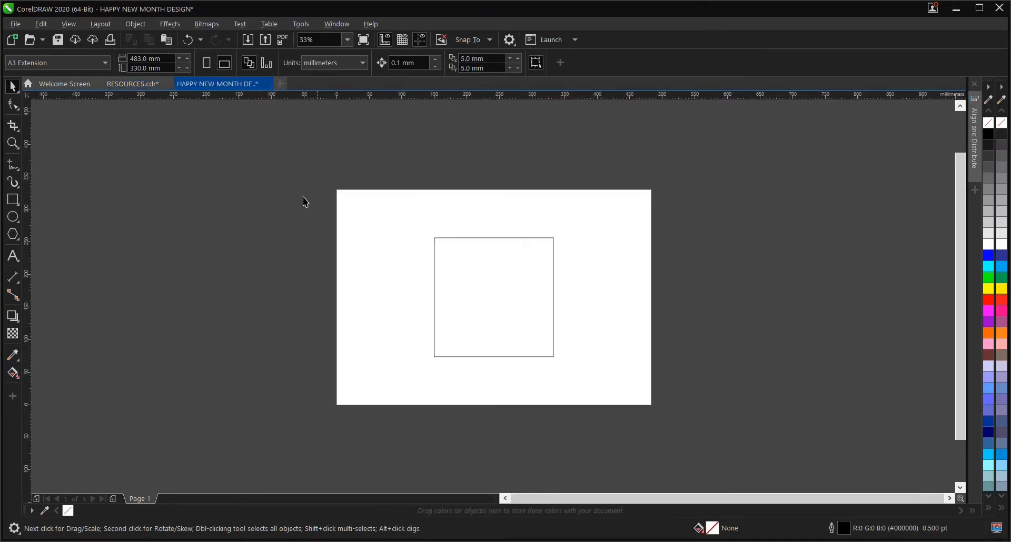
click(140, 85)
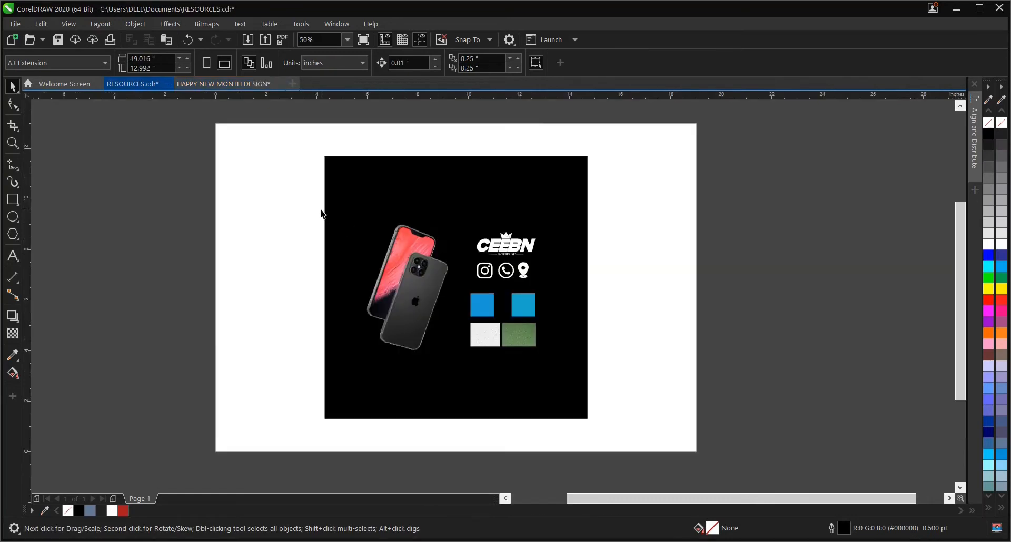
drag(322, 210, 568, 363)
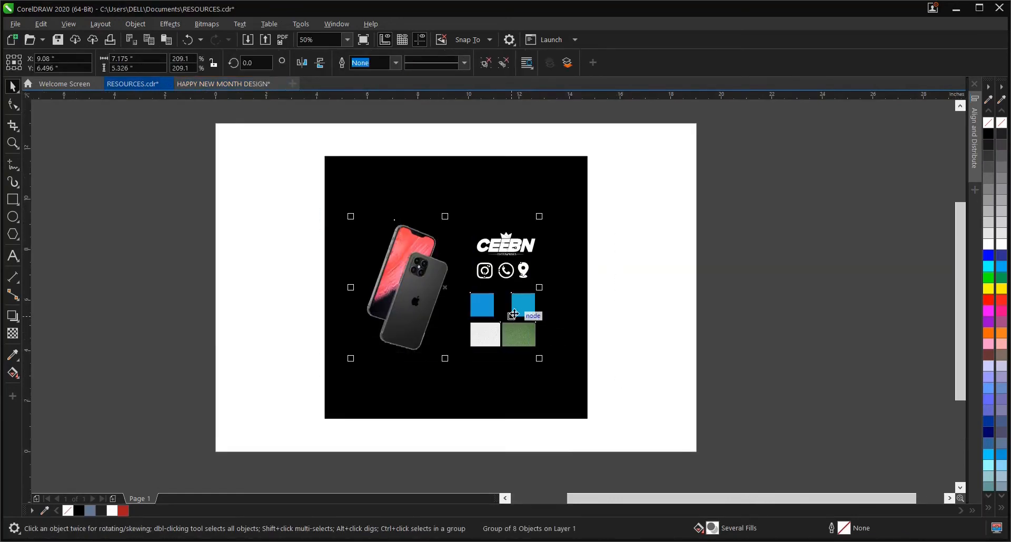
right_click(518, 307)
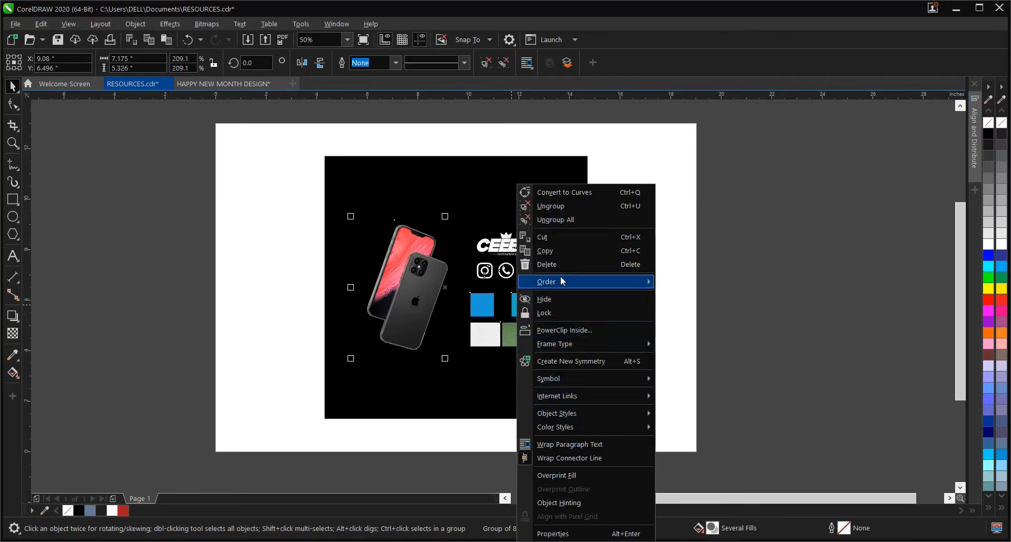
click(564, 257)
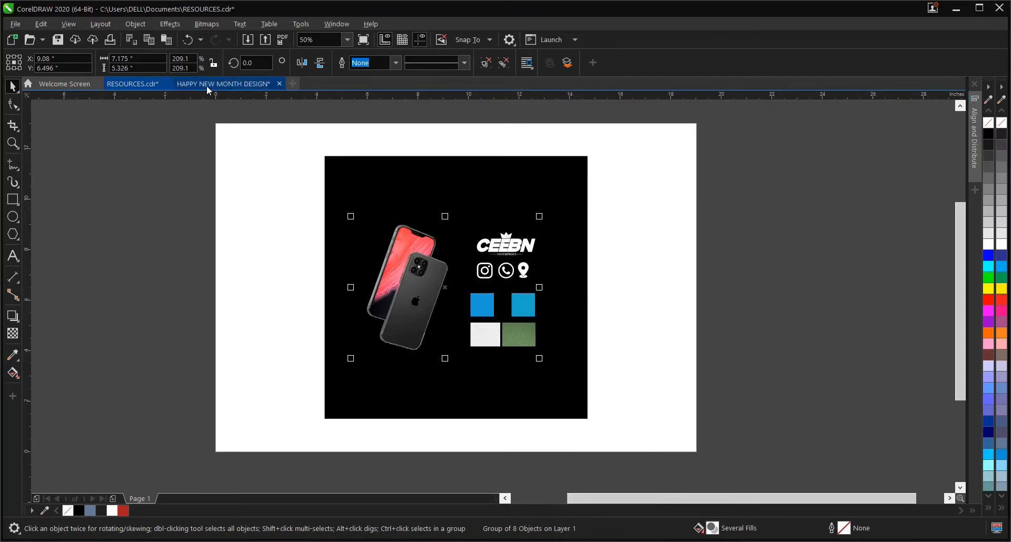
click(211, 86)
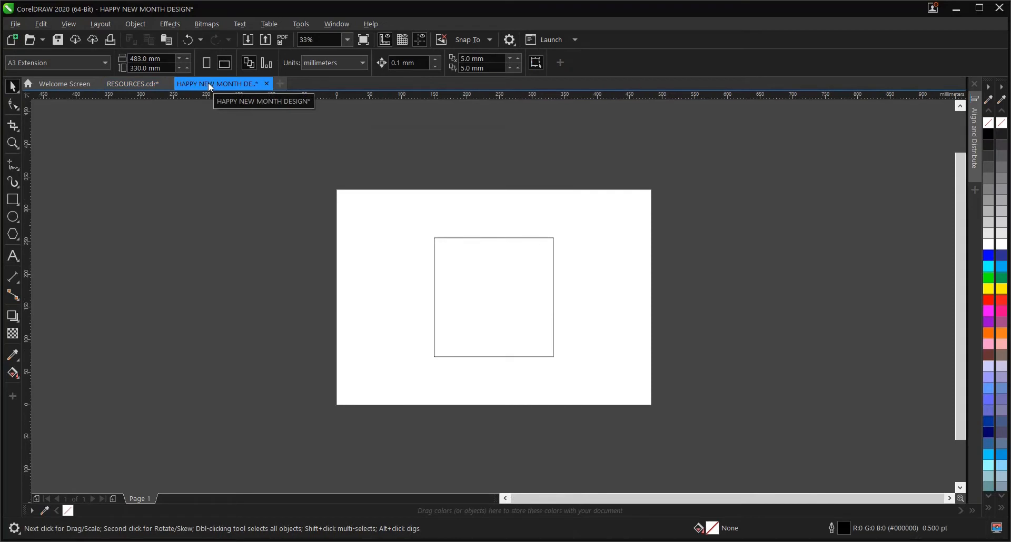
right_click(251, 182)
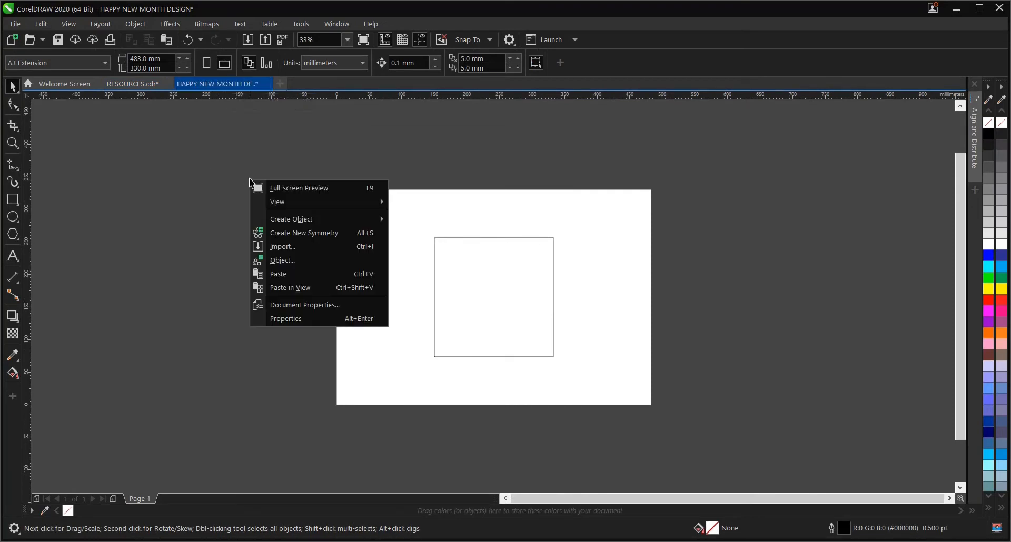
click(293, 274)
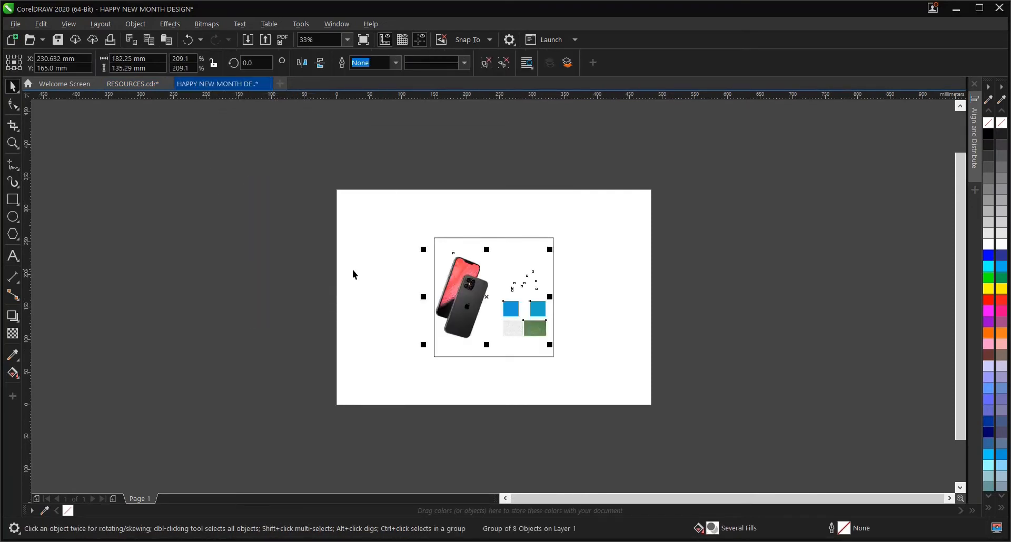
drag(486, 300, 264, 269)
click(577, 314)
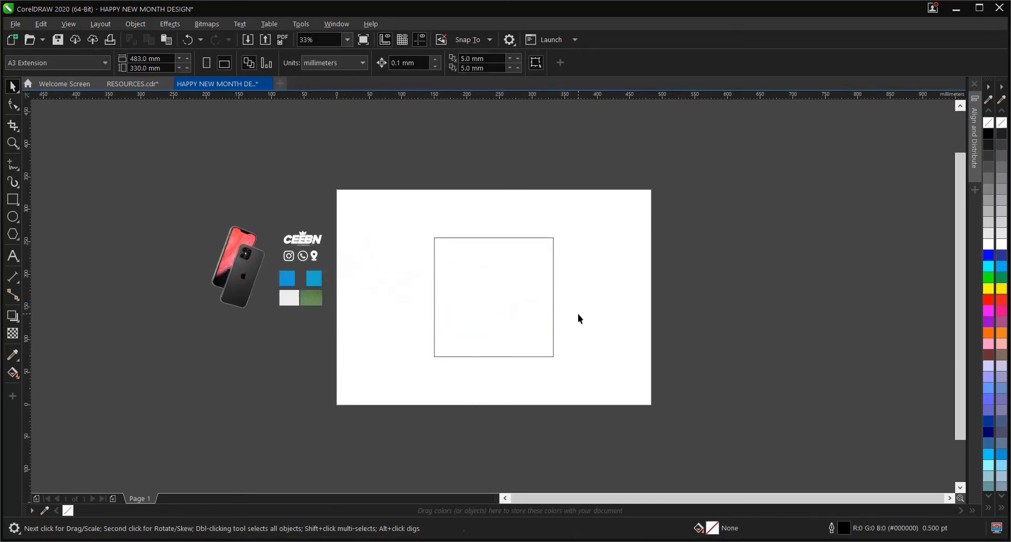
Step: Change the drawing units of the HAPPY NEW MONTH DESIGN document to inches
click(463, 270)
scroll(511, 283, up, 3)
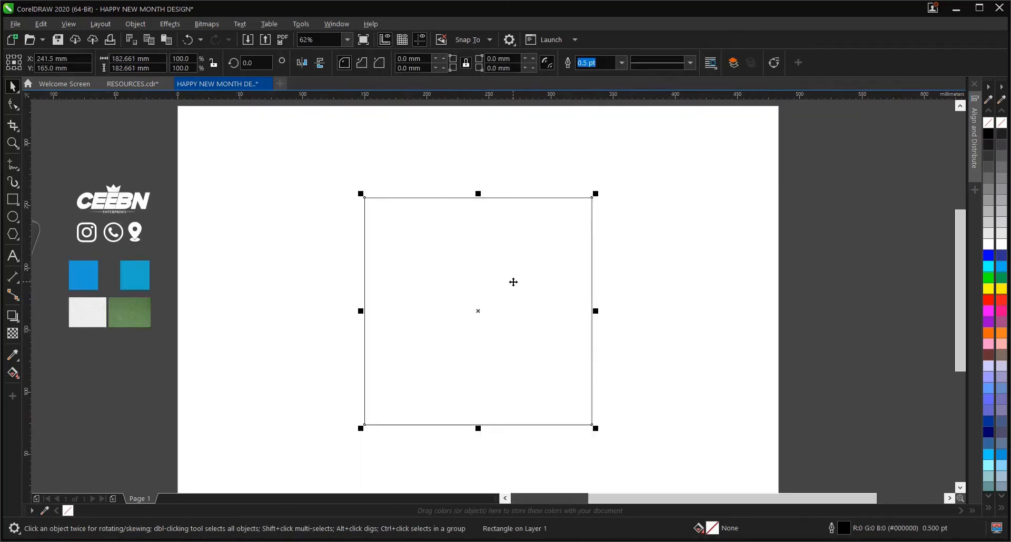
click(306, 170)
click(328, 63)
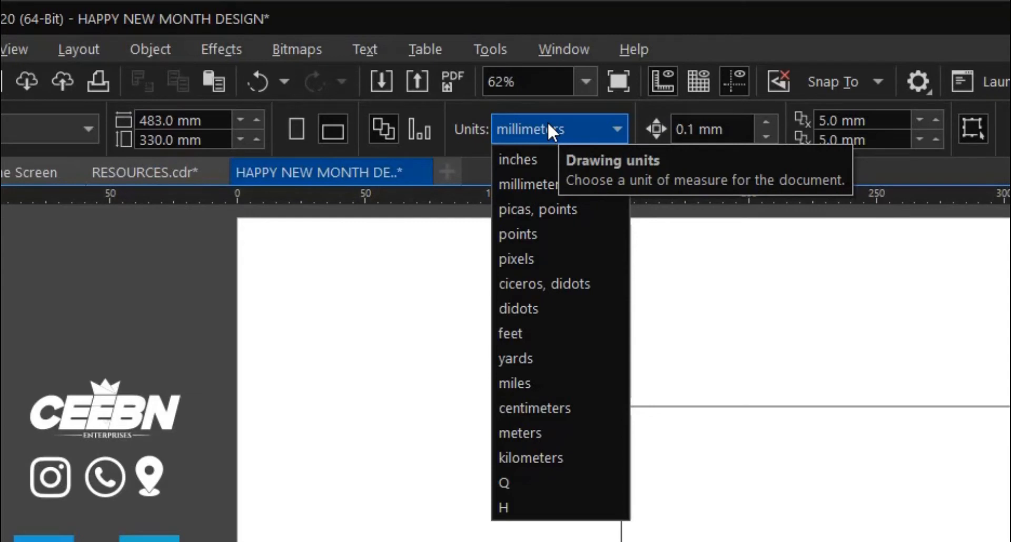
click(550, 159)
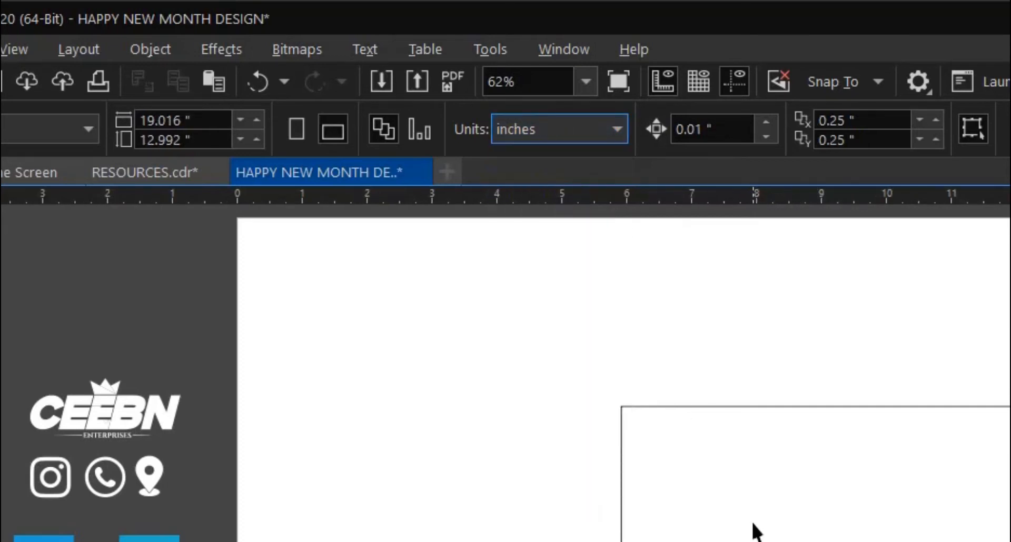
Step: Resize the centred square to 10 by 10 inches
click(752, 523)
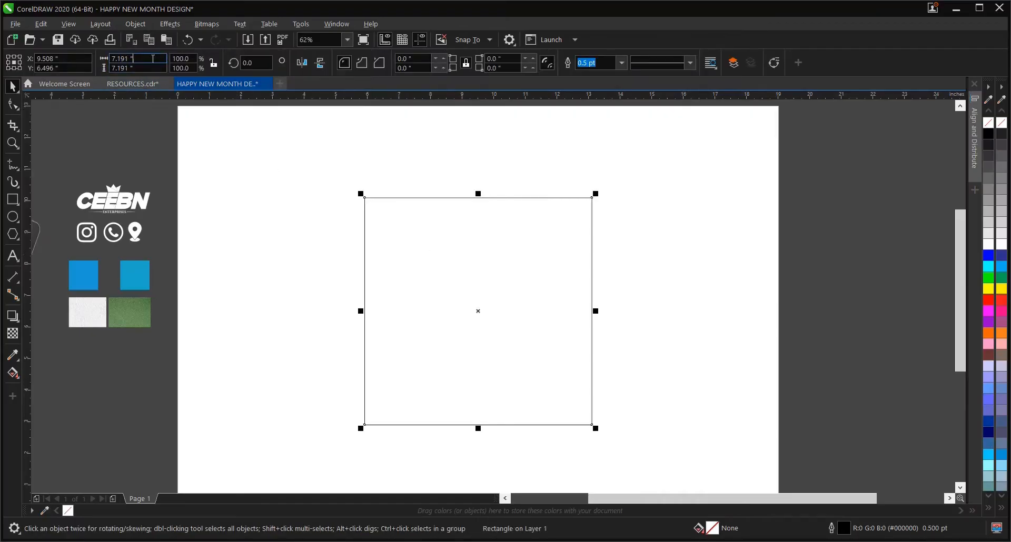
drag(135, 58, 102, 57)
text(10)
key(Tab)
text(1)
key(Return)
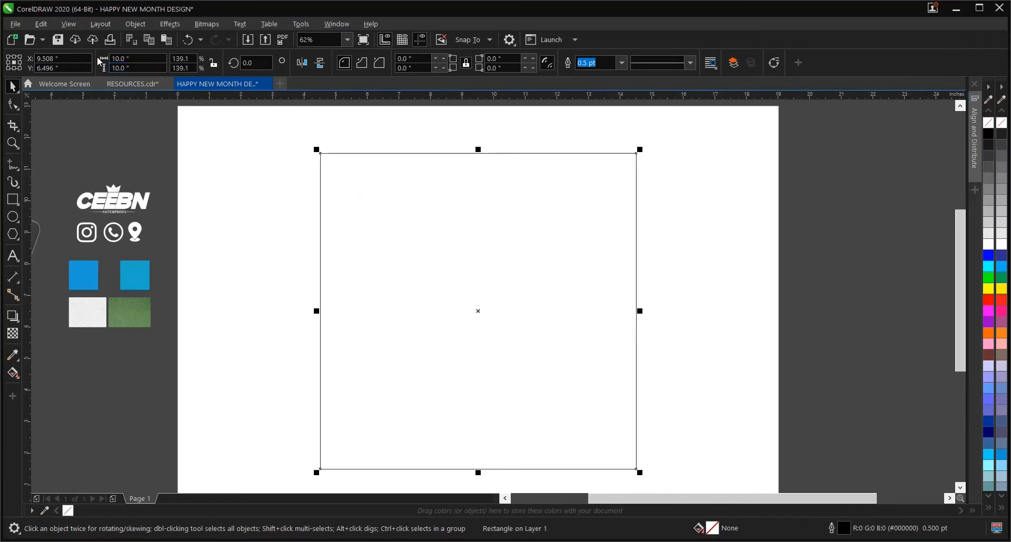
click(646, 263)
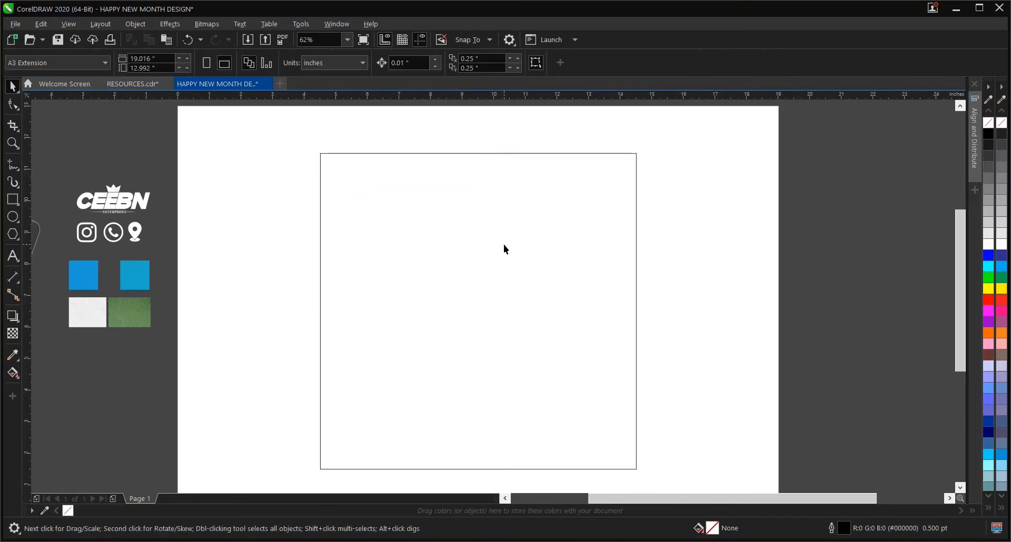
Step: Ungroup the imported resource group of phones, logo, icons and swatches beside the page
scroll(507, 246, down, 2)
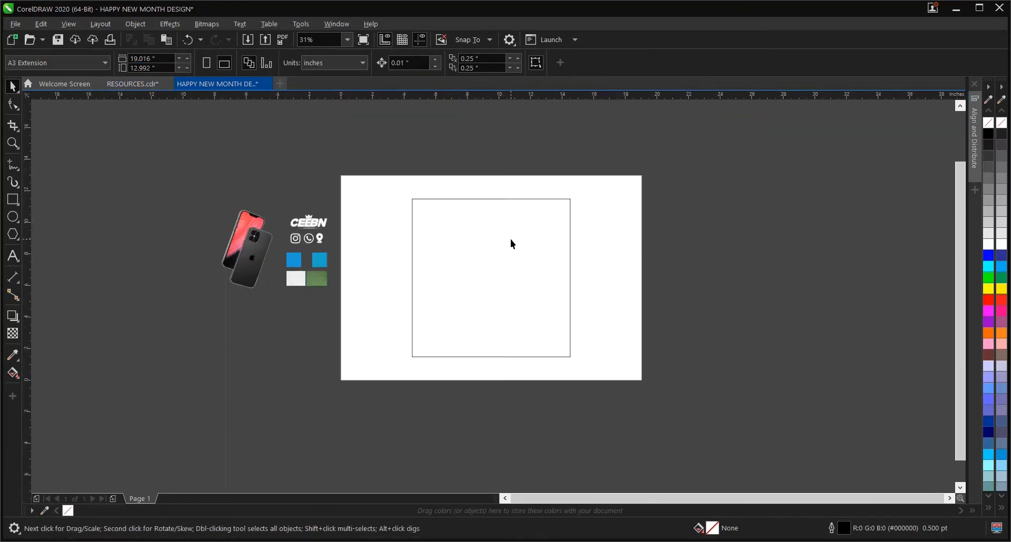
scroll(501, 262, up, 2)
scroll(501, 262, down, 2)
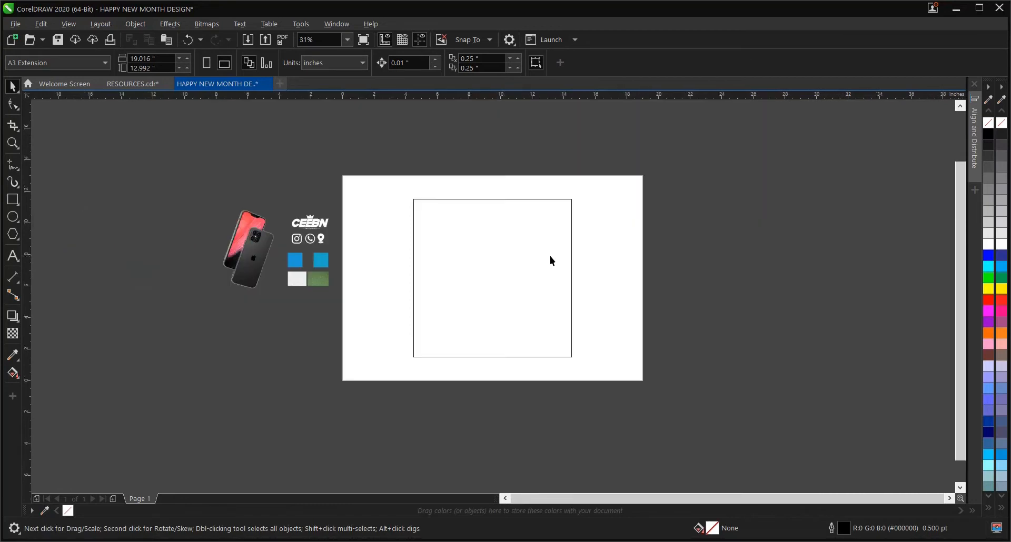
click(324, 285)
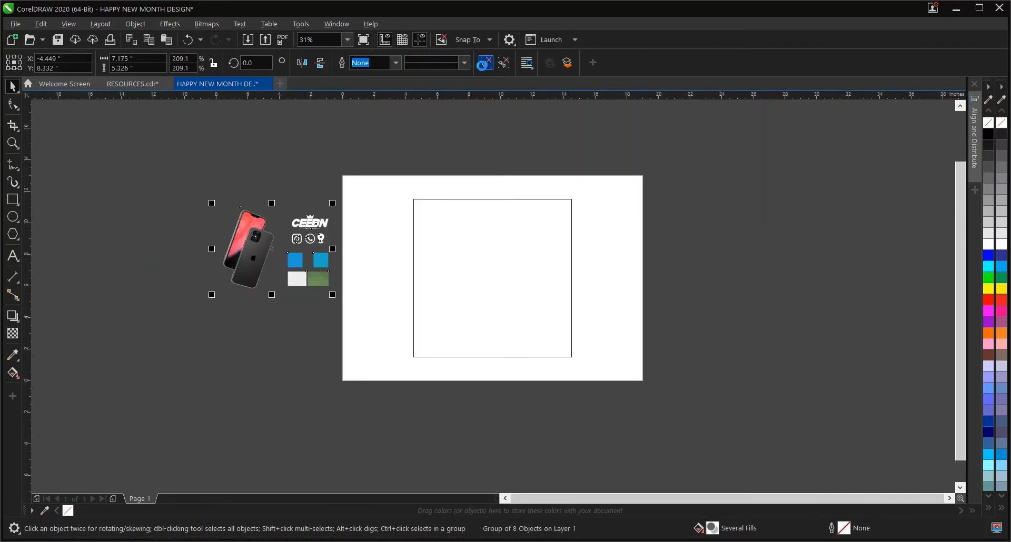
click(485, 63)
click(308, 257)
scroll(308, 257, up, 2)
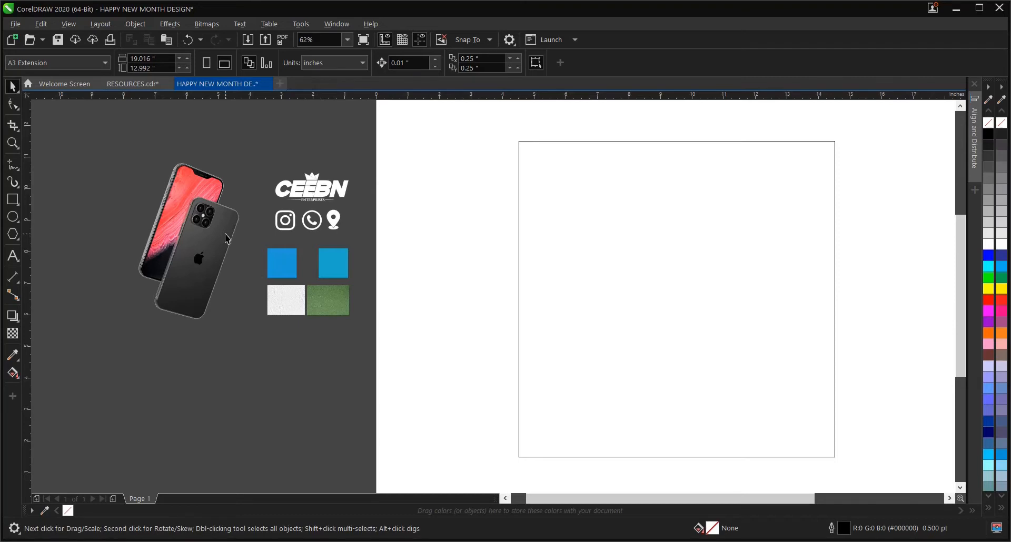
Step: Ungroup the pair of white and green texture images below the blue swatches
scroll(196, 246, down, 2)
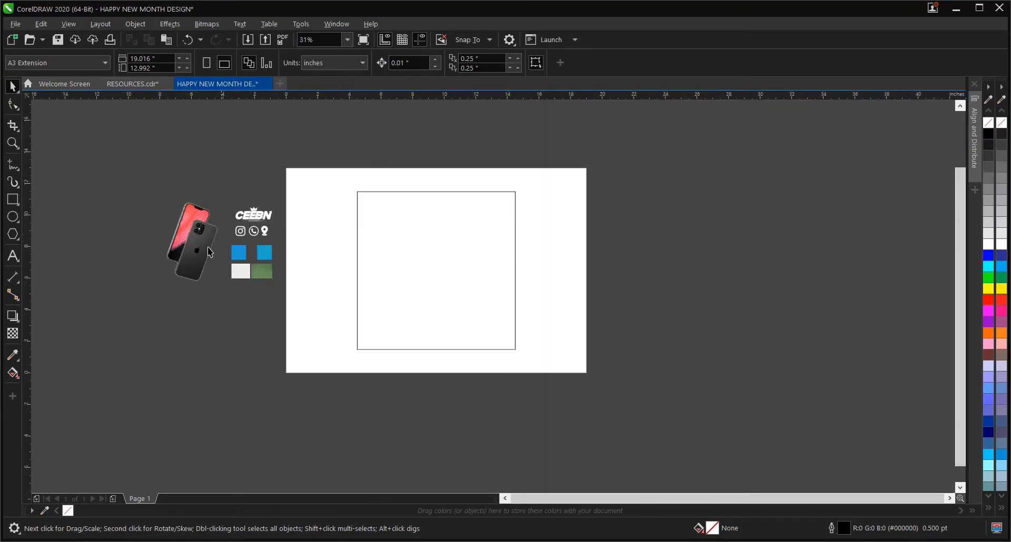
scroll(230, 262, up, 2)
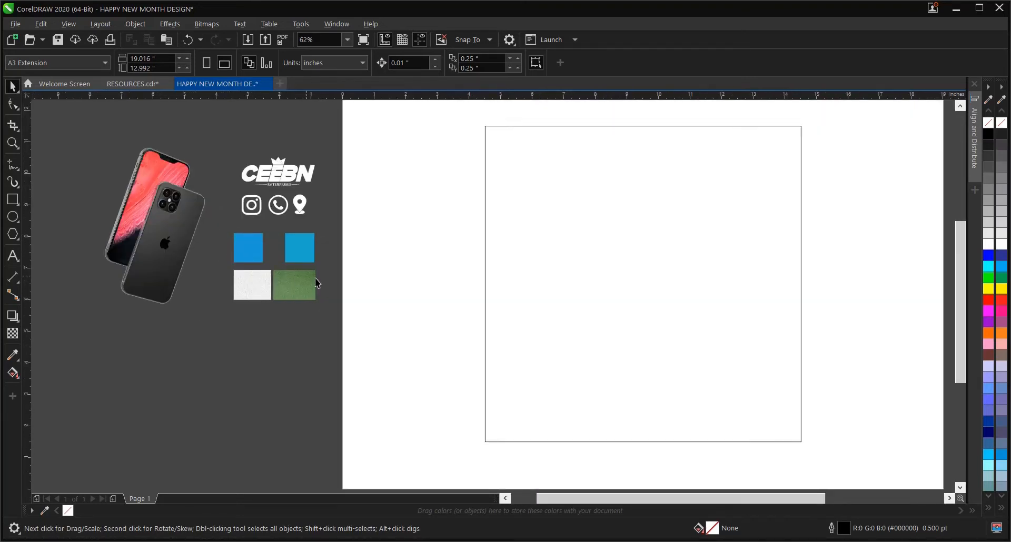
click(297, 287)
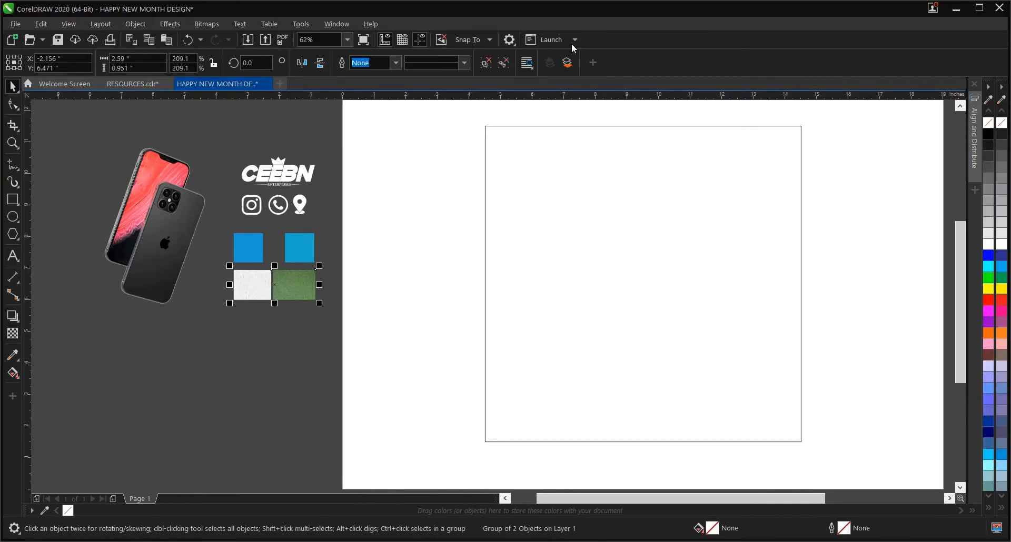
click(486, 63)
click(345, 277)
click(295, 285)
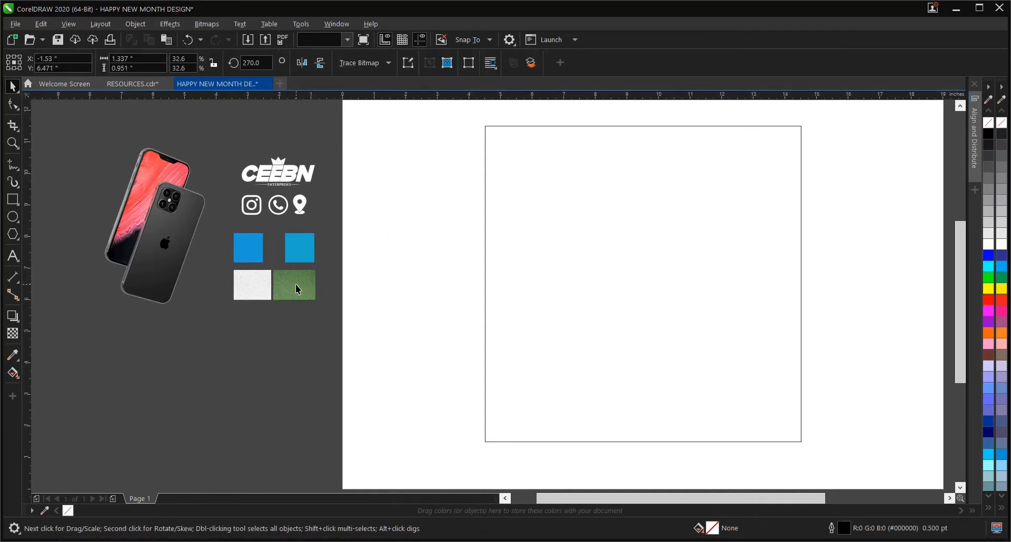
click(226, 287)
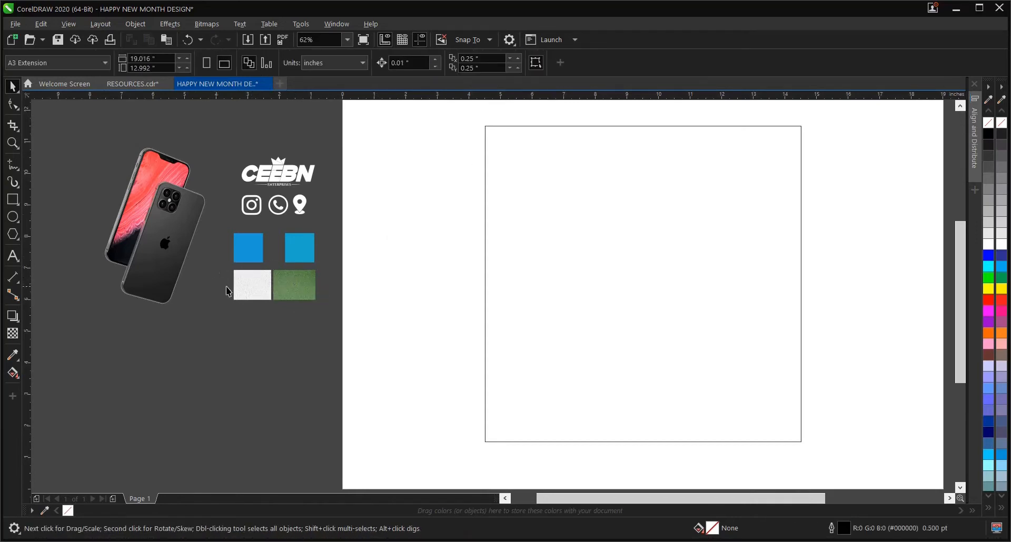
Step: Enlarge the green grass texture to about 12.5 by 8.9 inches and place it to the right of the square
scroll(226, 286, down, 2)
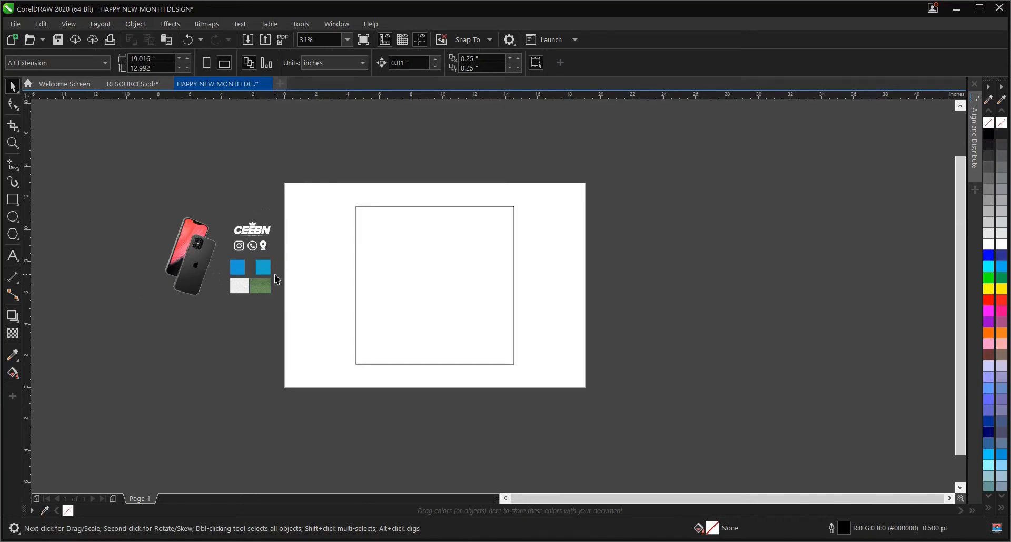
click(261, 287)
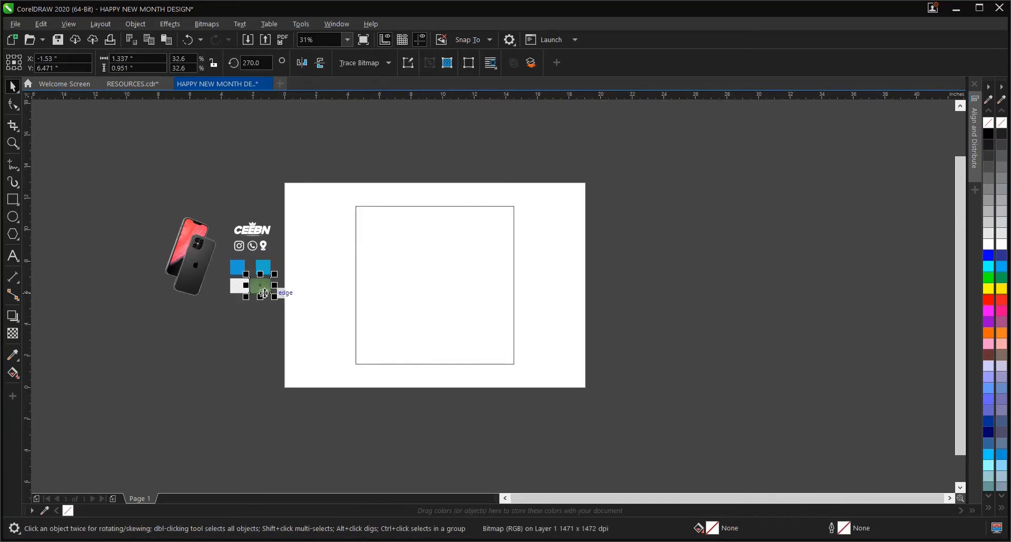
drag(289, 279, 491, 398)
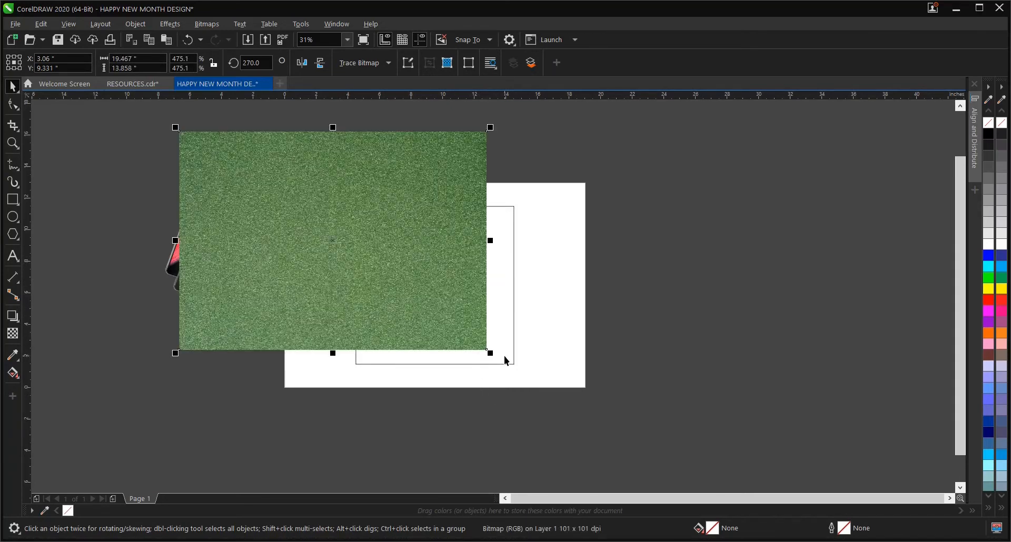
key(ctrl+z)
scroll(336, 244, up, 2)
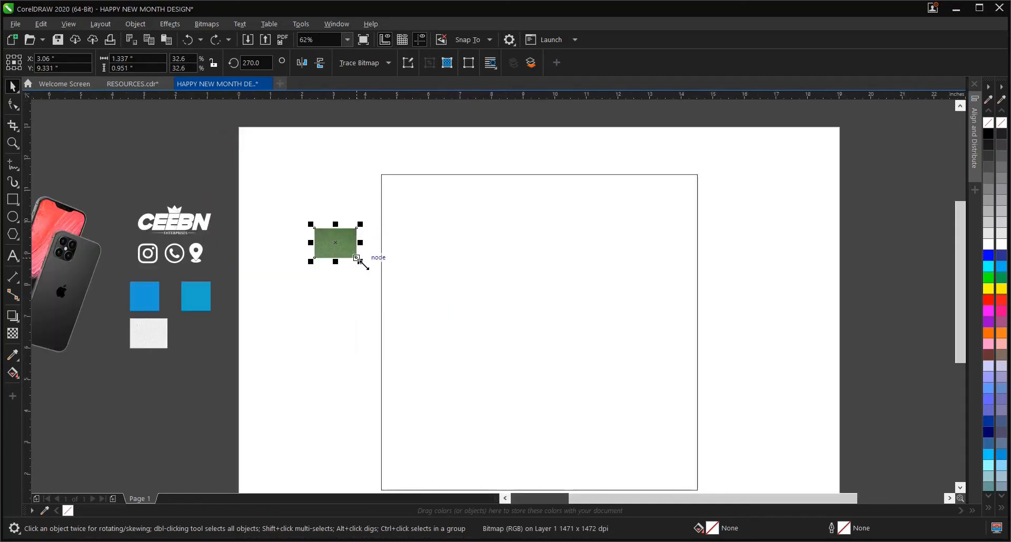
drag(360, 261, 537, 397)
scroll(273, 227, down, 2)
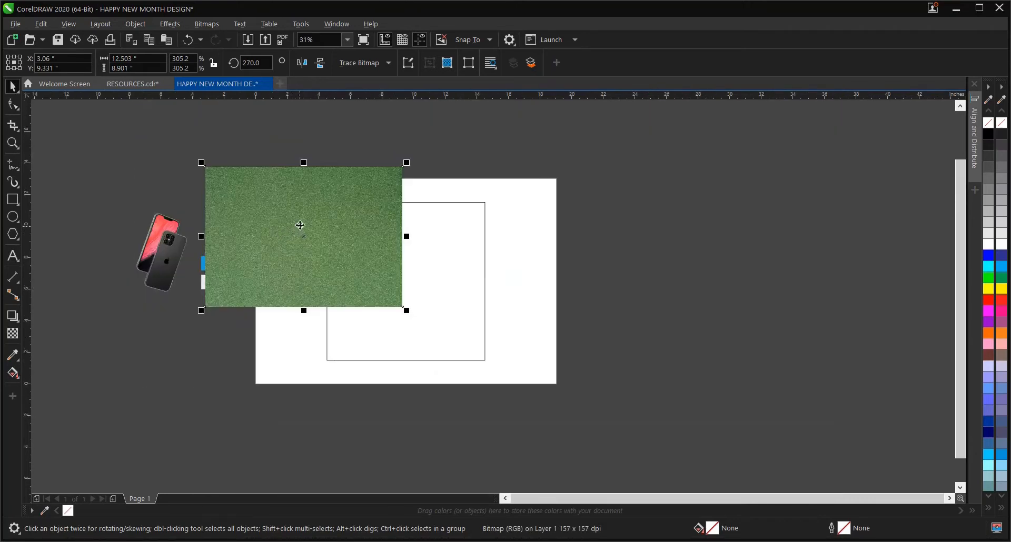
drag(300, 225, 601, 261)
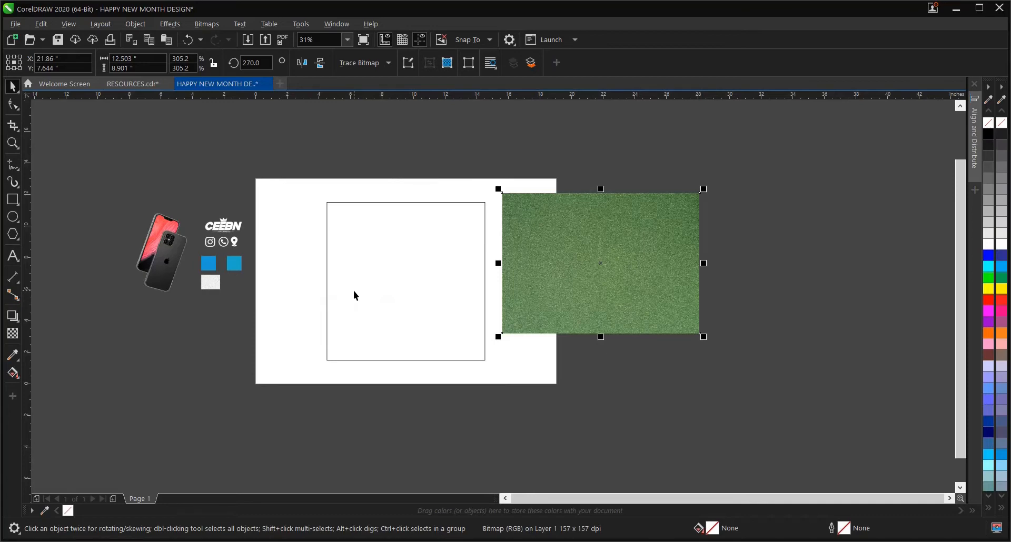
Step: PowerClip the green grass texture inside the 10-inch square
scroll(491, 276, up, 2)
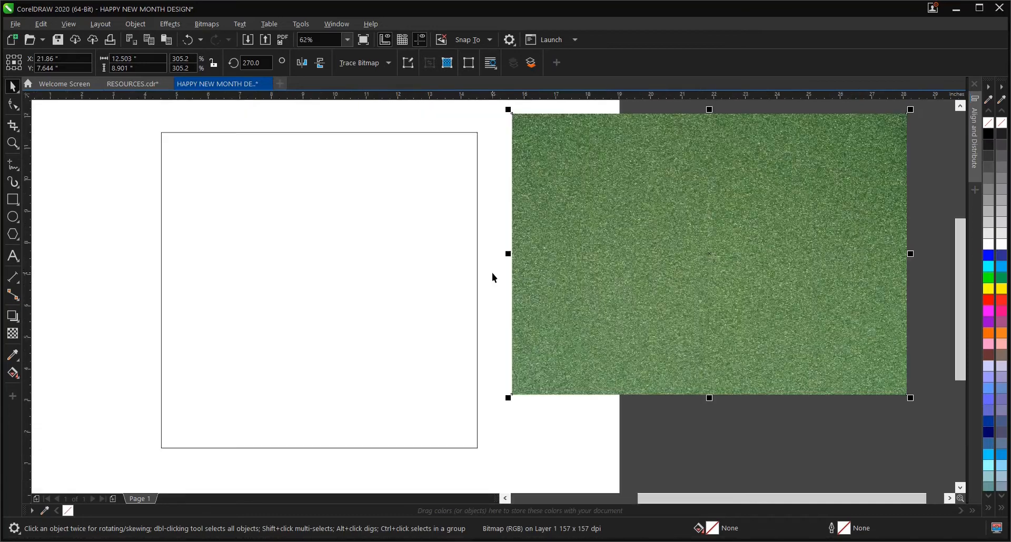
click(339, 295)
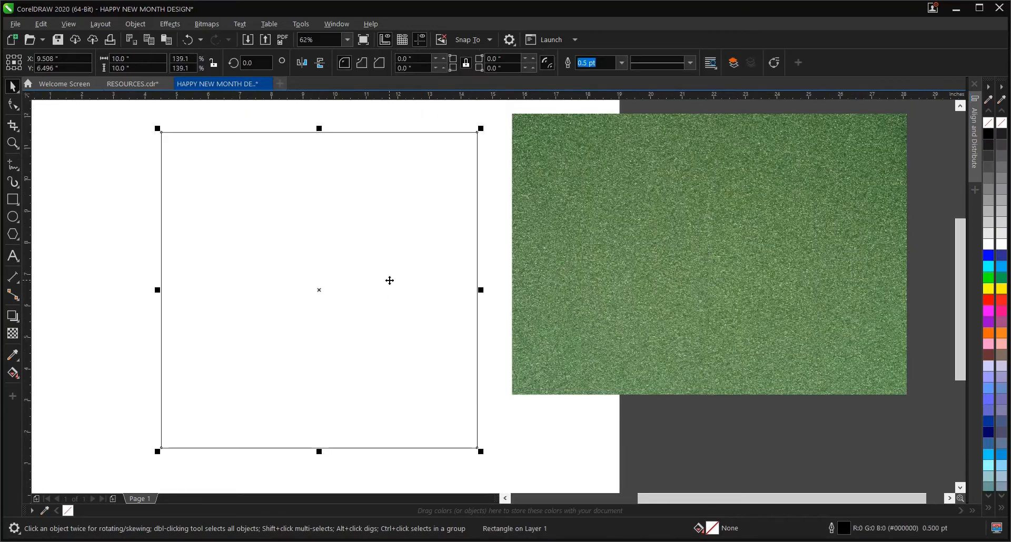
scroll(331, 311, down, 2)
scroll(334, 286, up, 2)
click(188, 229)
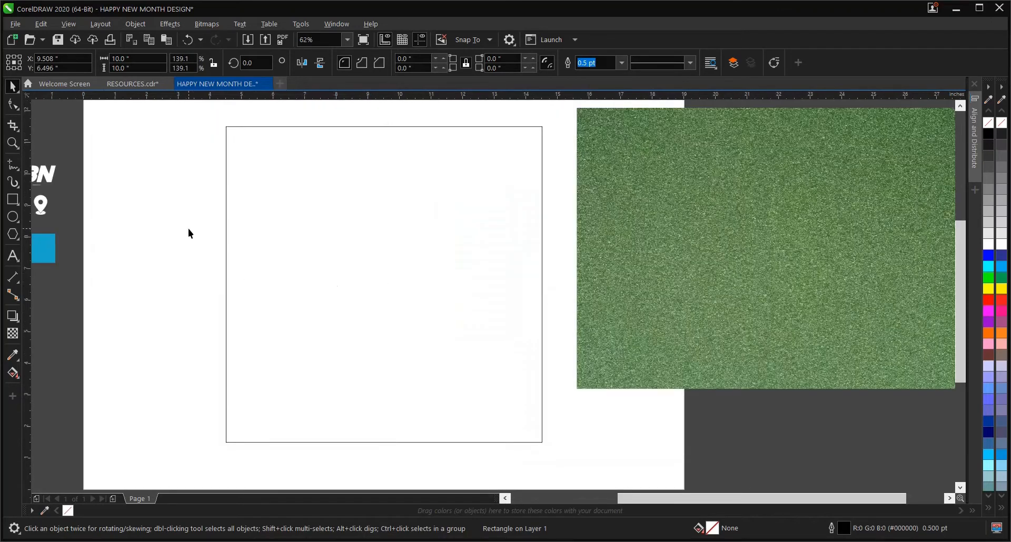
click(683, 264)
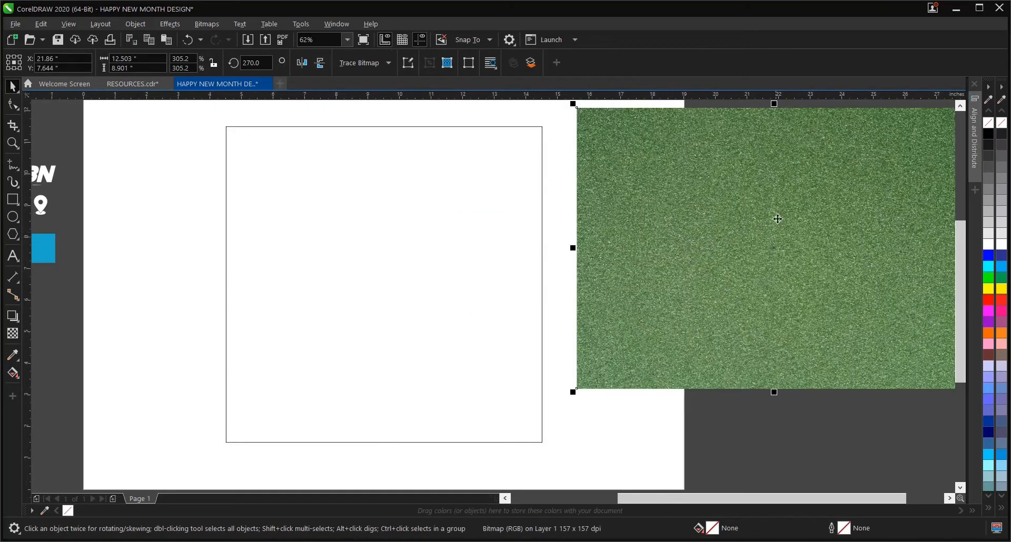
drag(813, 188, 375, 226)
click(435, 266)
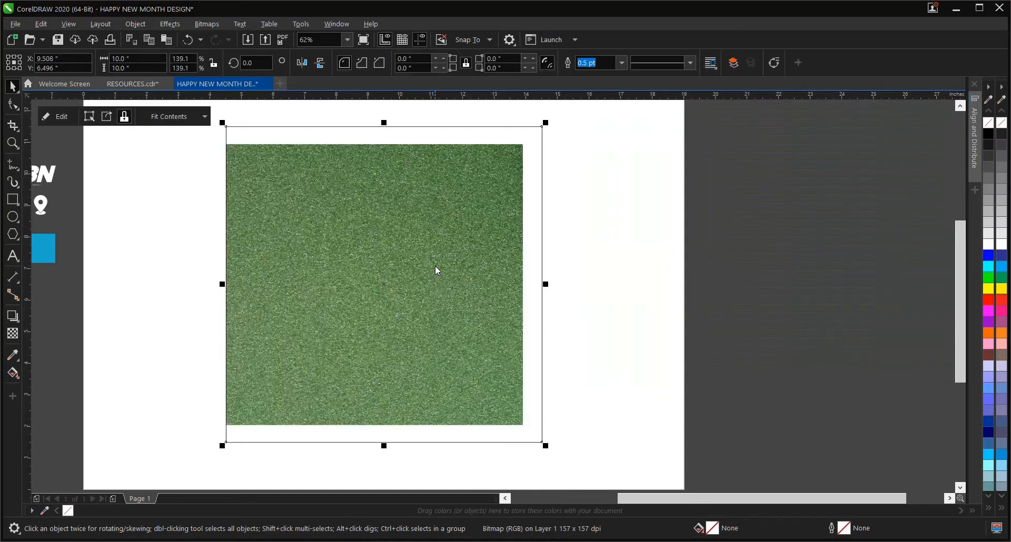
click(632, 275)
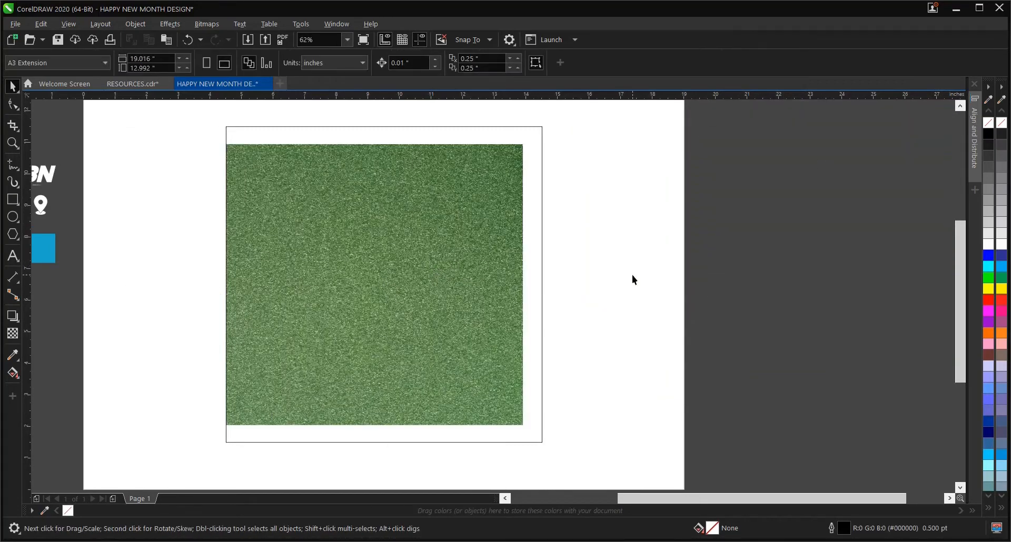
Step: Edit the PowerClip contents: centre the grass texture on the page and enlarge it to about 15.4 by 11 inches, covering the square
click(508, 249)
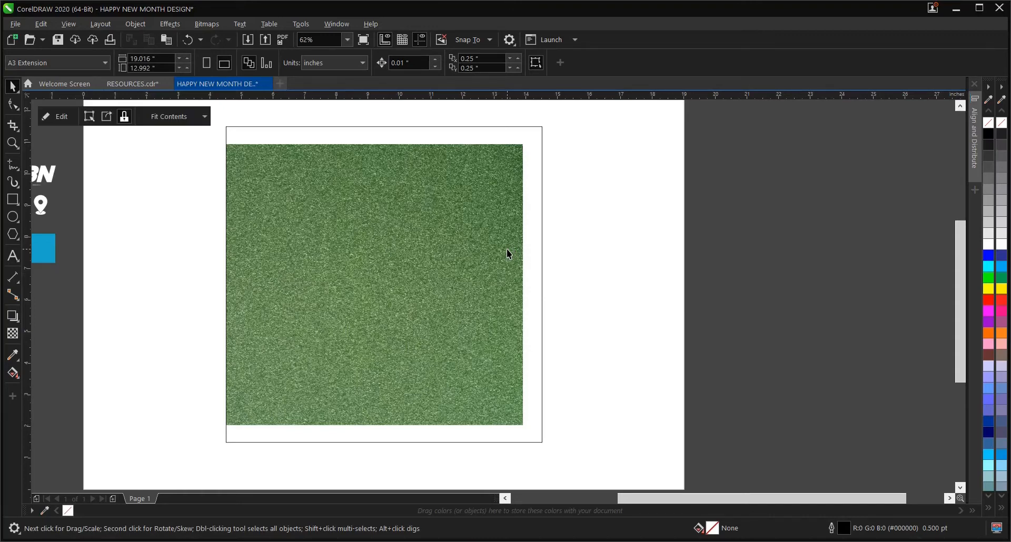
click(59, 119)
click(390, 249)
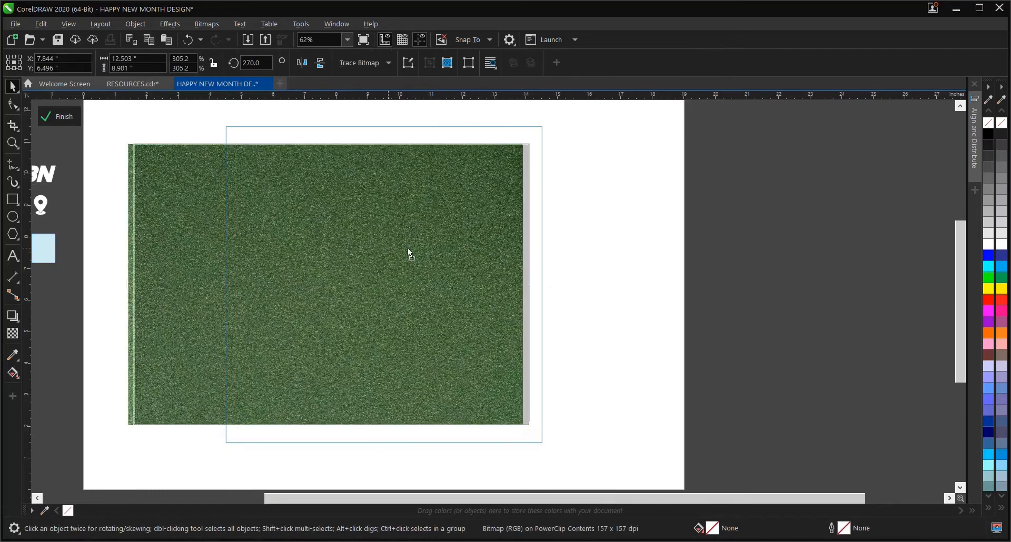
drag(408, 248, 416, 246)
key(p)
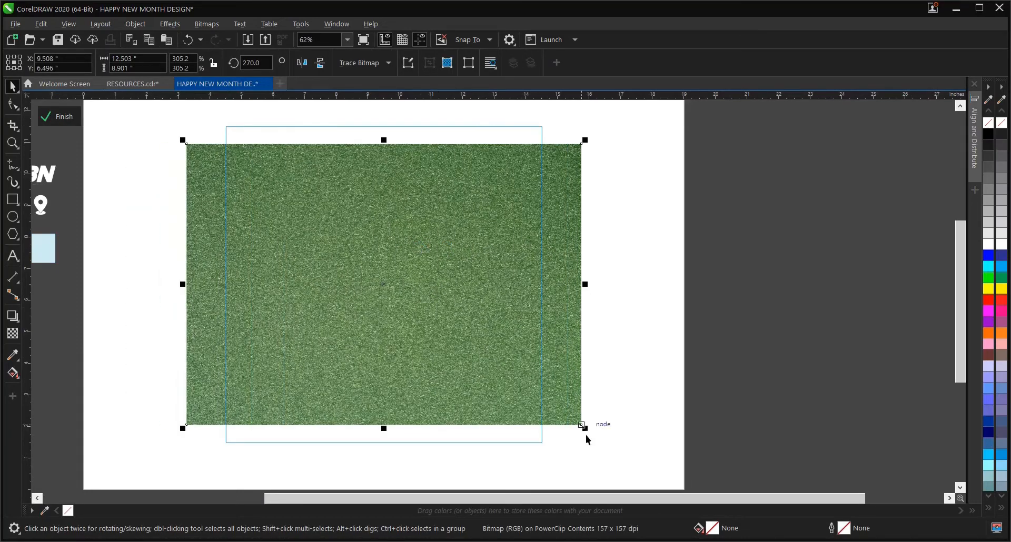
drag(589, 433, 641, 466)
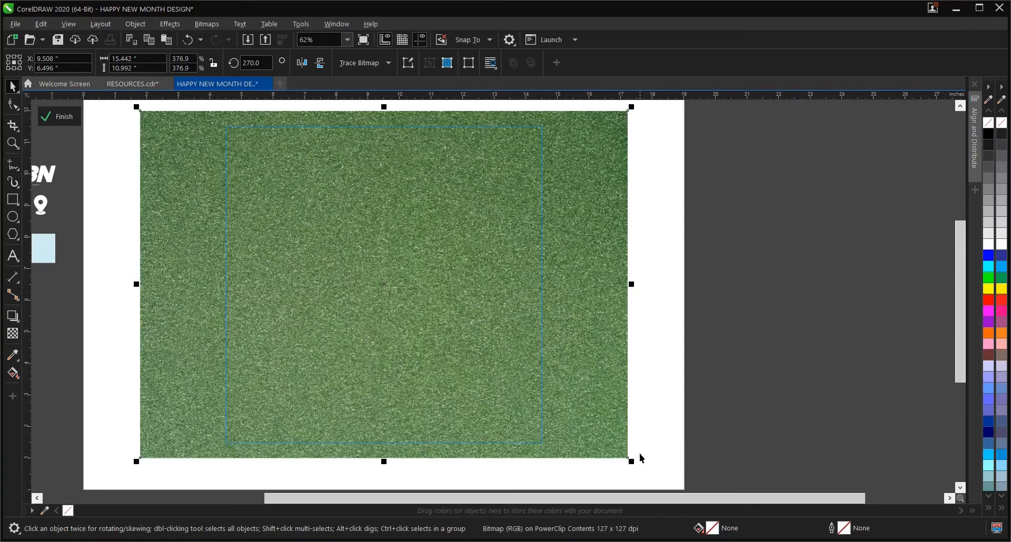
click(694, 344)
click(592, 321)
scroll(592, 321, down, 2)
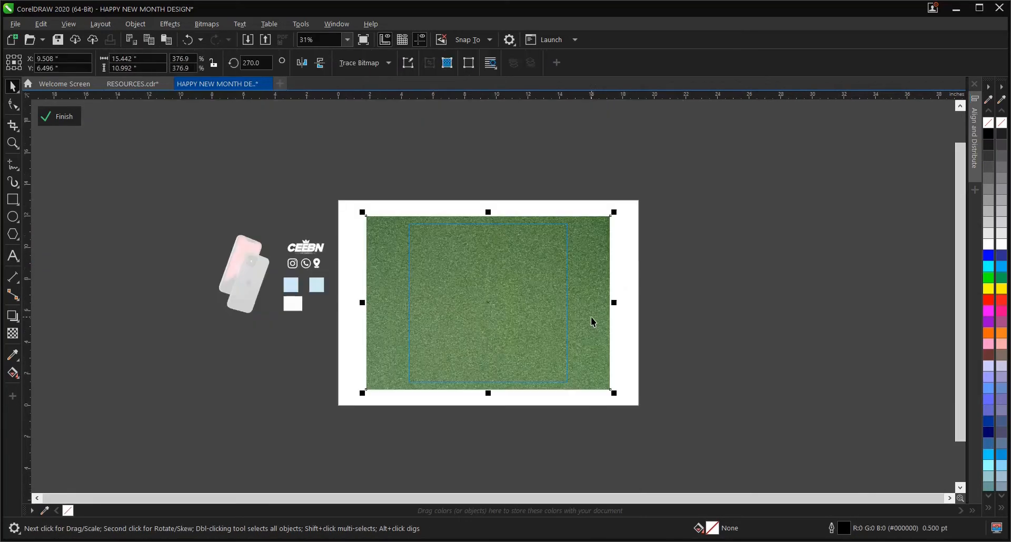
scroll(564, 329, up, 2)
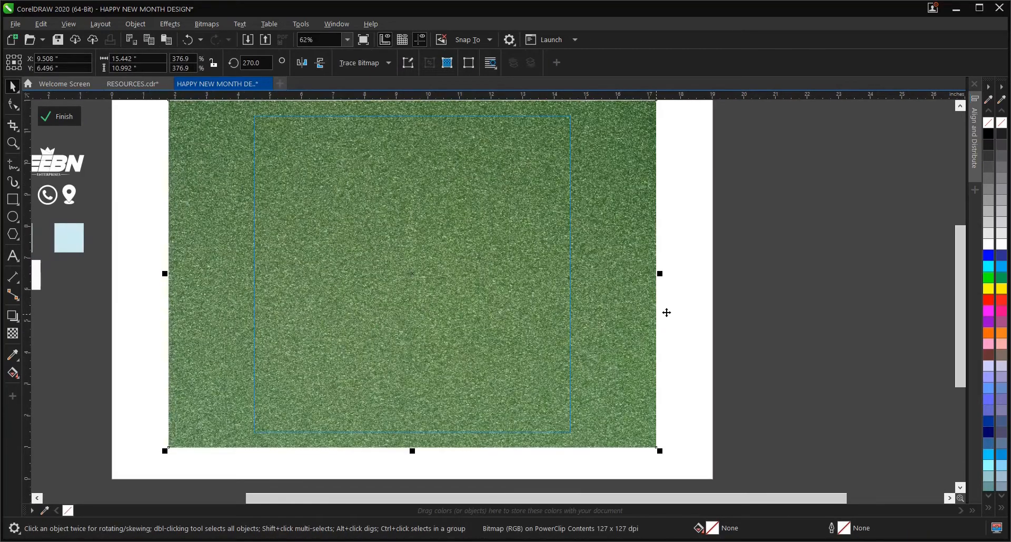
click(580, 295)
click(714, 304)
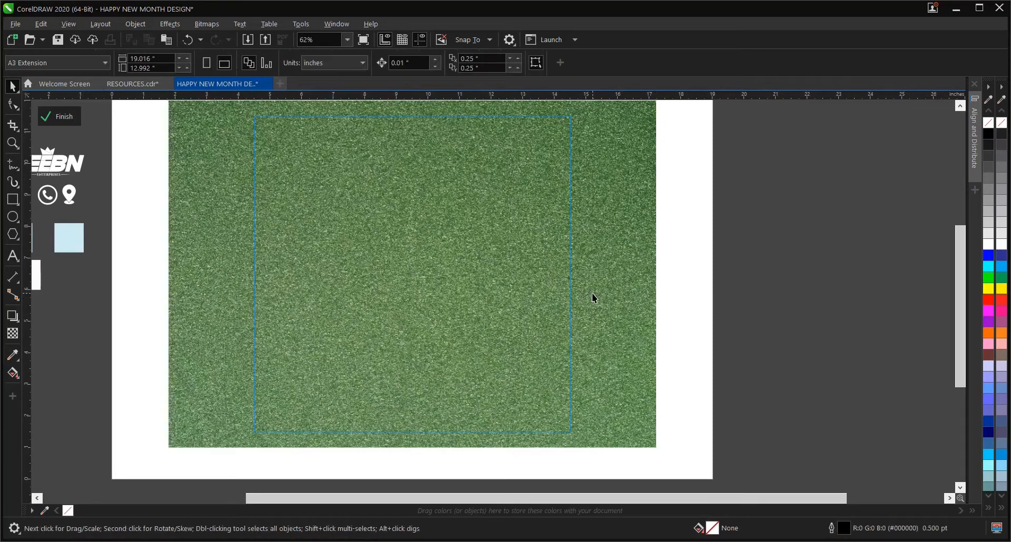
click(592, 293)
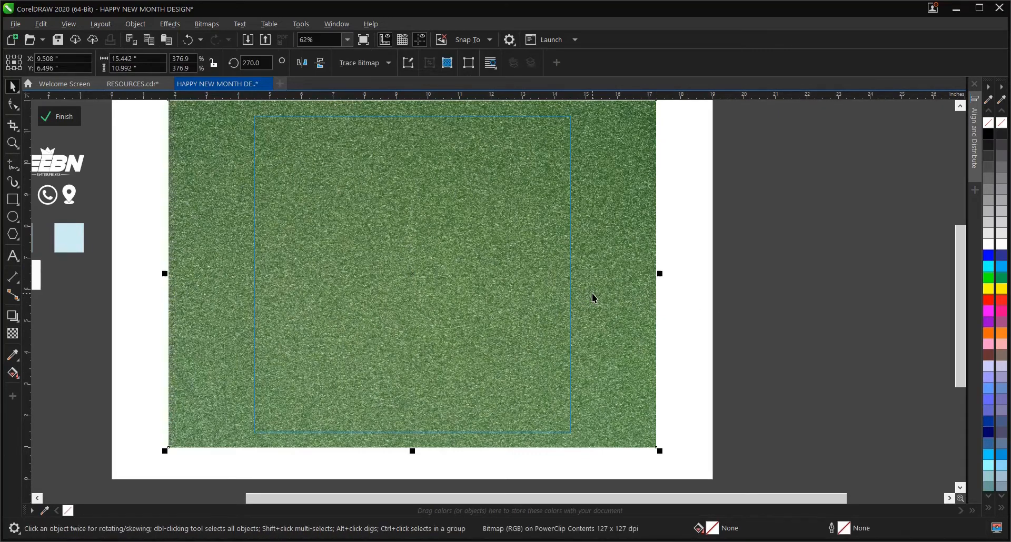
click(701, 293)
Step: Set the transparency merge mode of the grass texture inside the PowerClip to Overlay
click(631, 296)
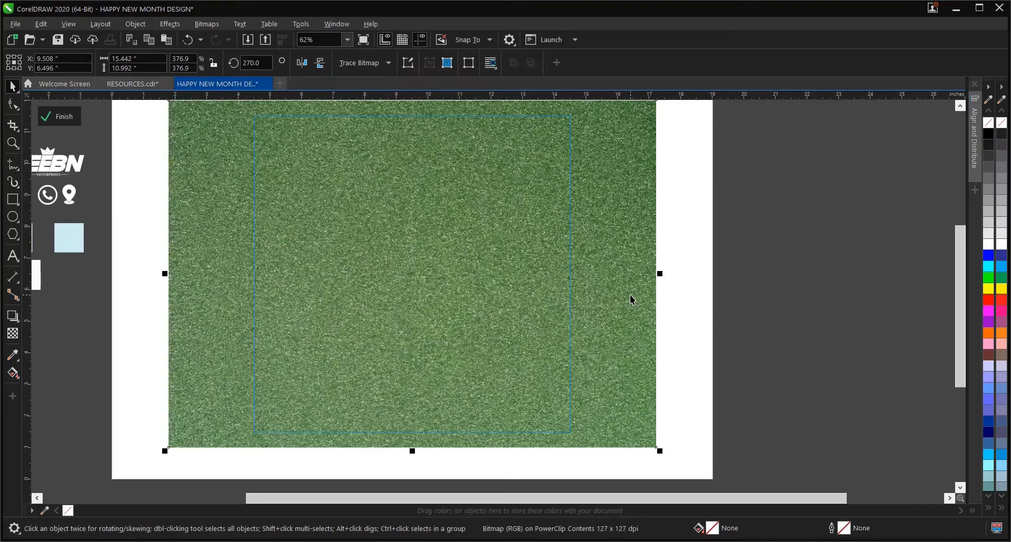
click(8, 336)
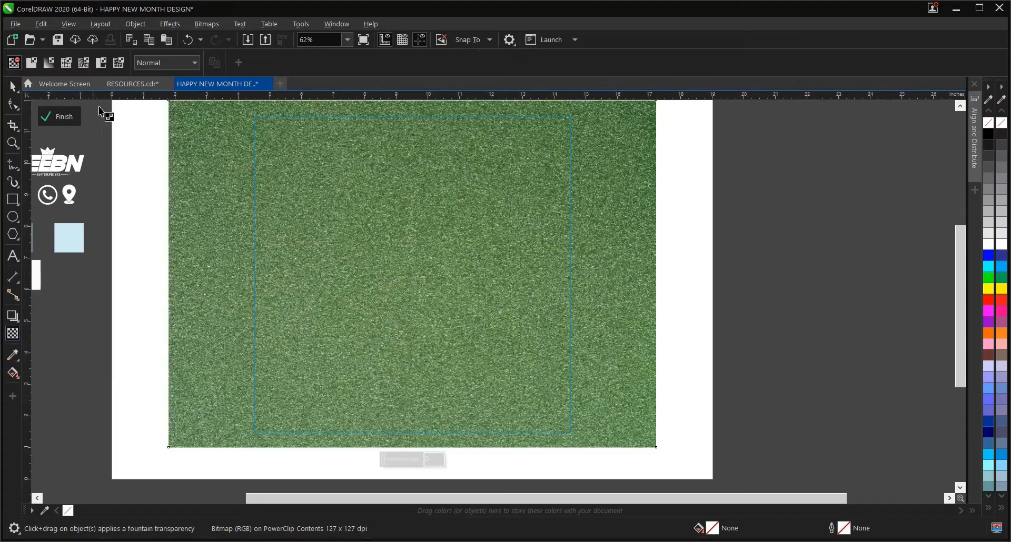
click(158, 63)
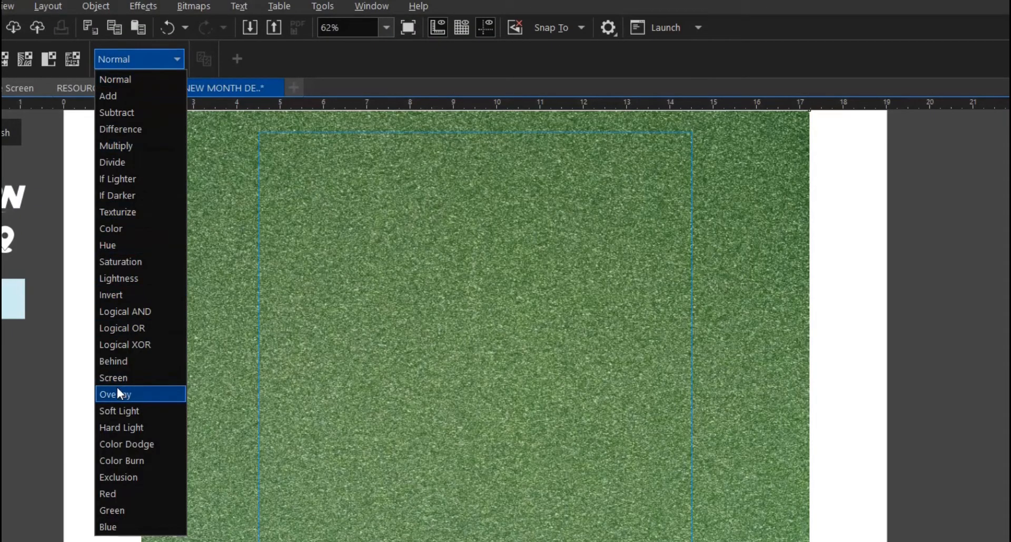
click(117, 396)
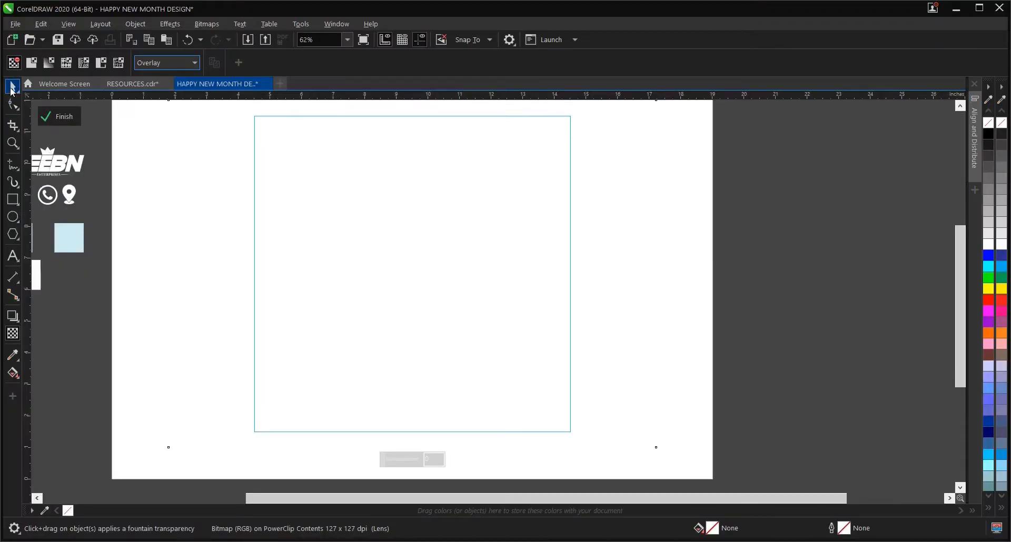
click(13, 88)
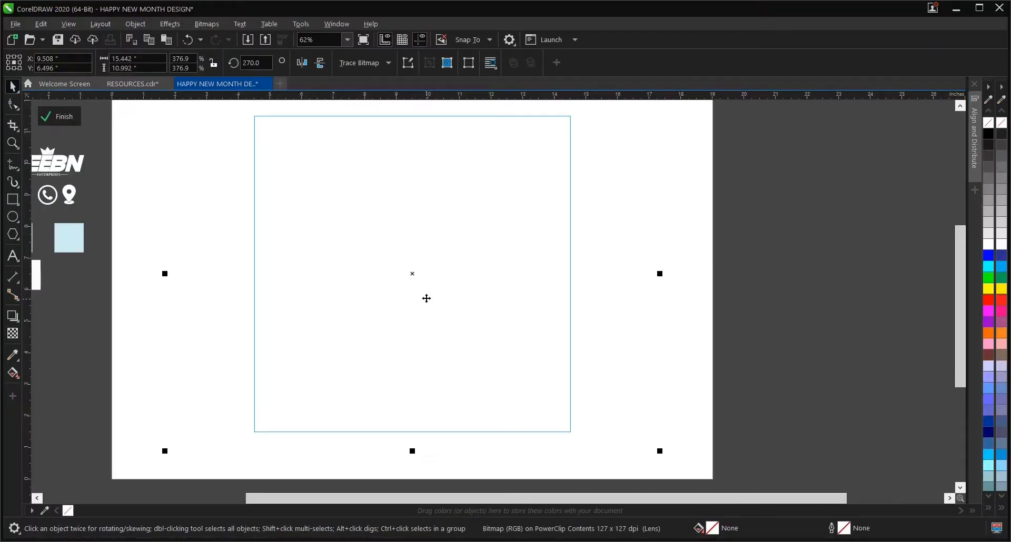
click(724, 305)
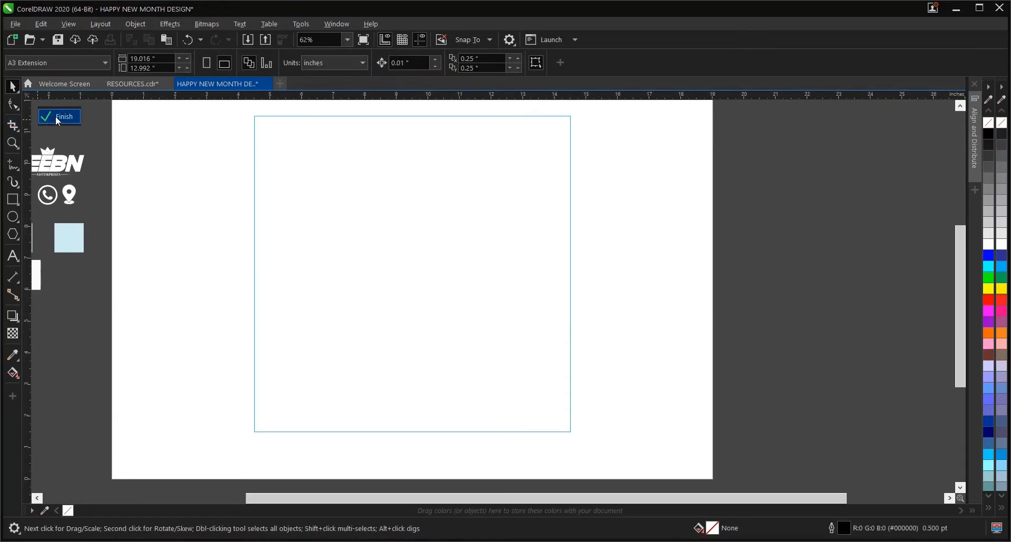
Step: Finish editing the PowerClip contents of the 10-inch square
ctrl+click(836, 230)
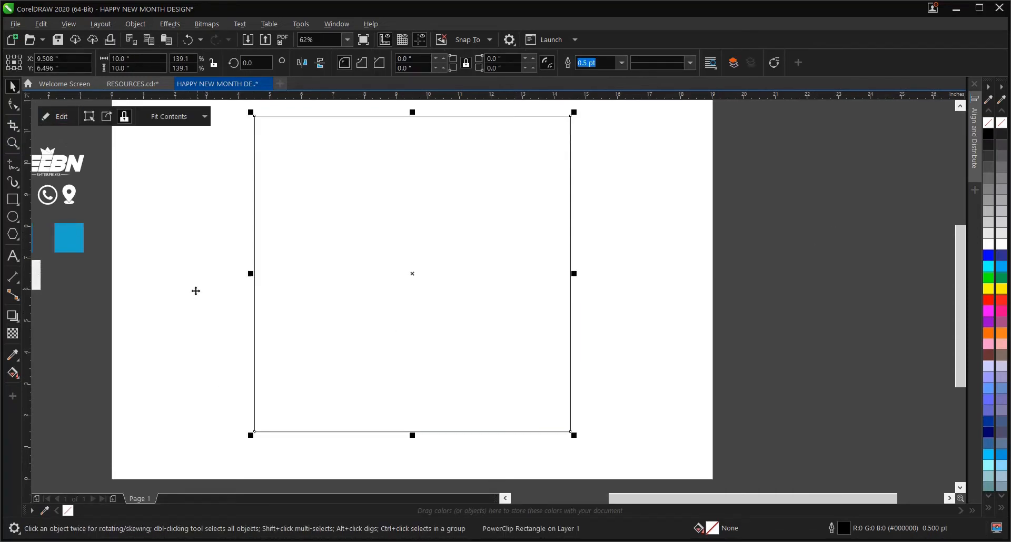
scroll(555, 300, down, 2)
scroll(335, 283, up, 2)
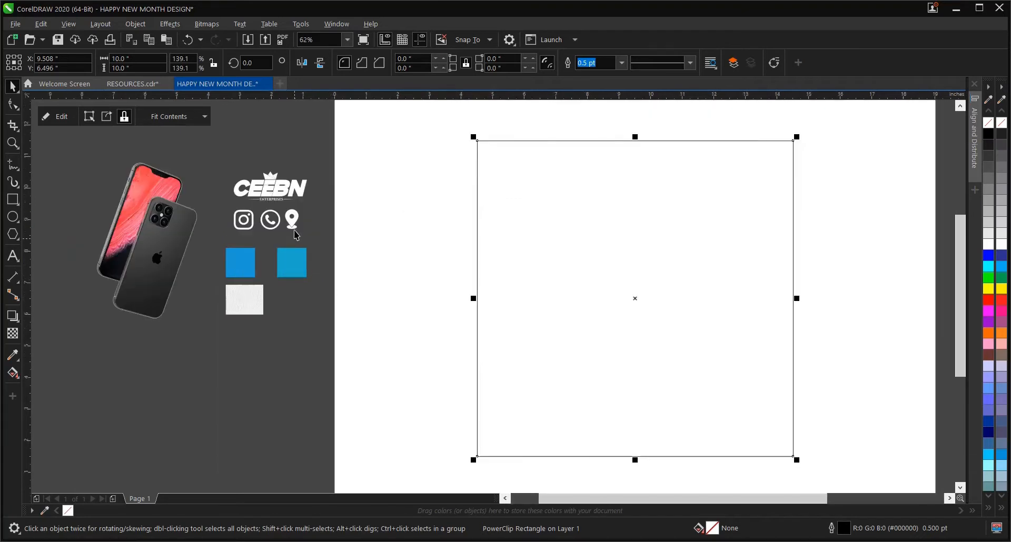
Step: Enlarge the white crumpled paper texture to about 15.6 by 12.4 inches and PowerClip it, centred, inside the 10-inch square
click(248, 301)
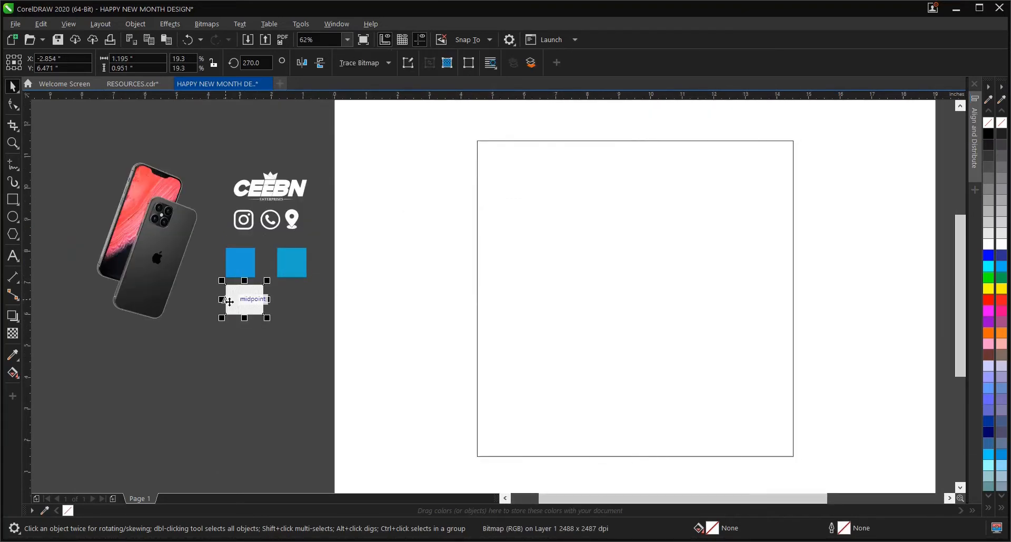
scroll(229, 302, down, 1)
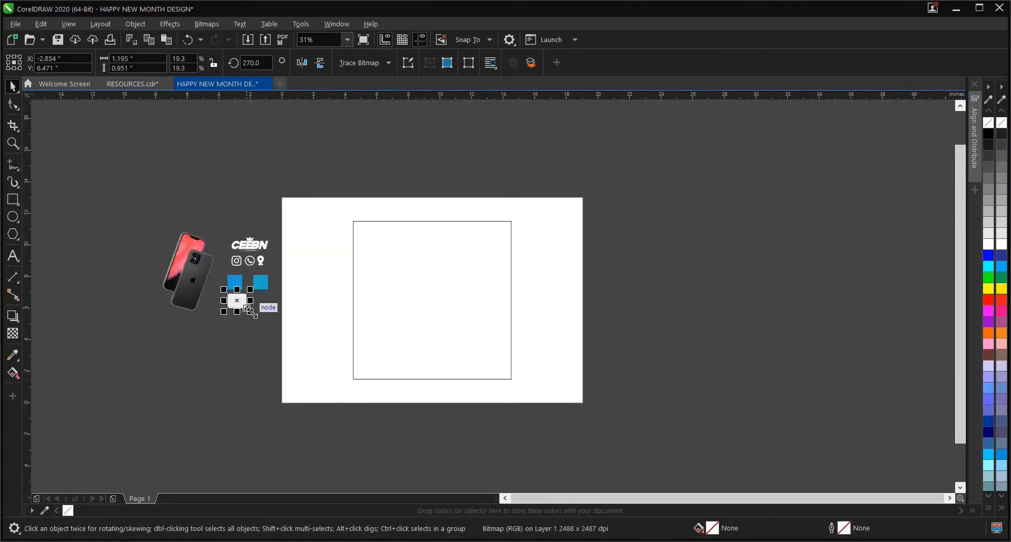
drag(248, 309, 363, 406)
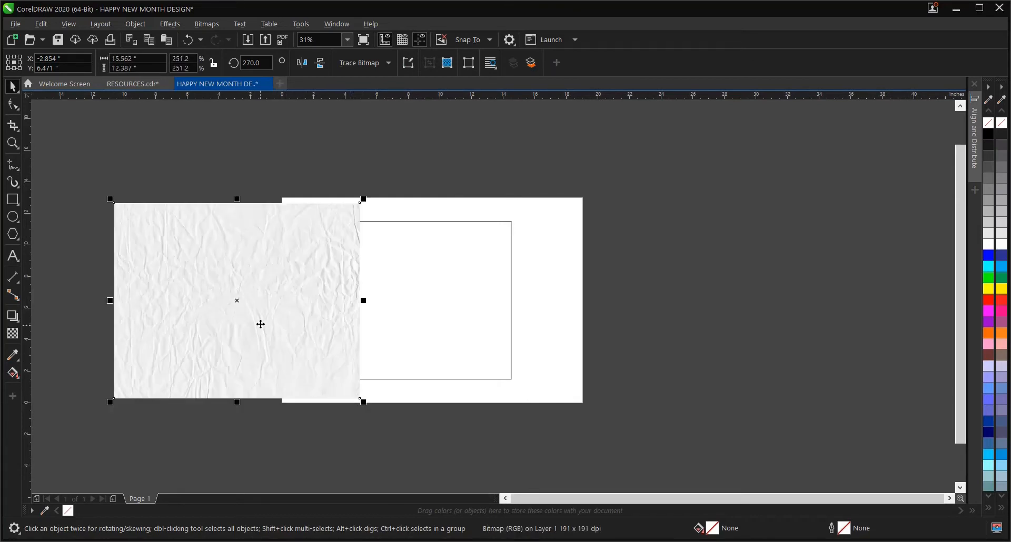
drag(237, 298, 430, 303)
click(451, 343)
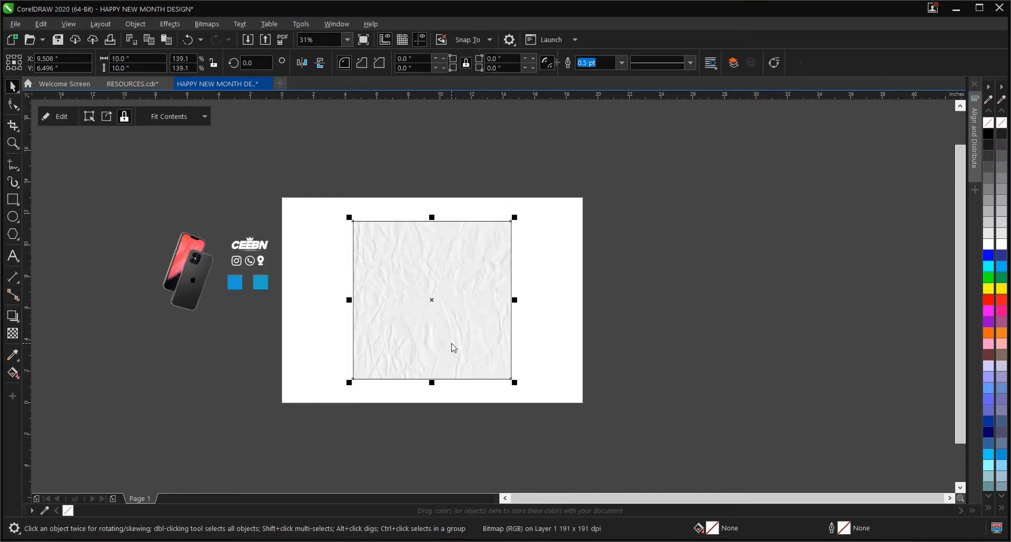
Step: Edit the PowerClip contents and set the transparency merge mode of the crumpled paper texture to Texturize
click(58, 116)
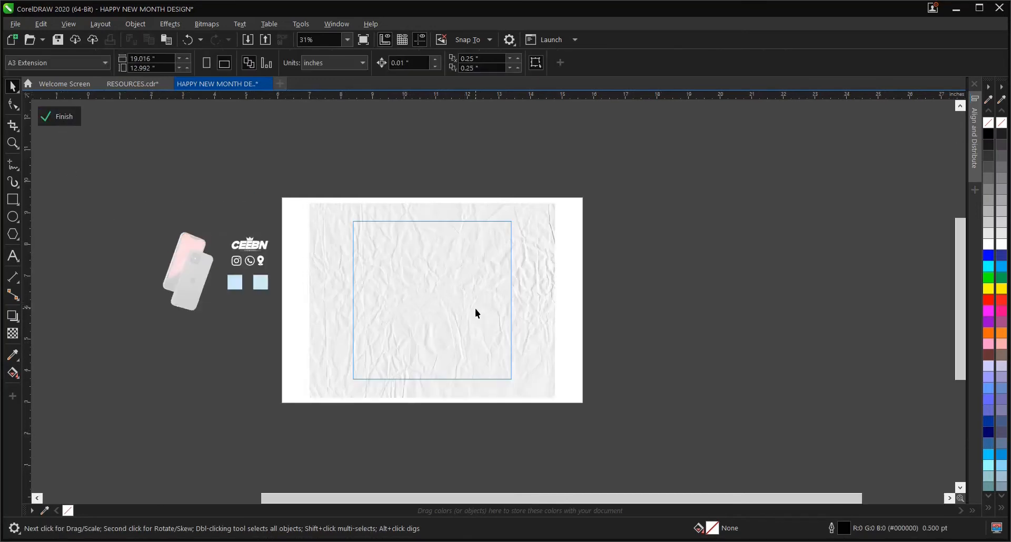
scroll(475, 309, up, 2)
click(475, 308)
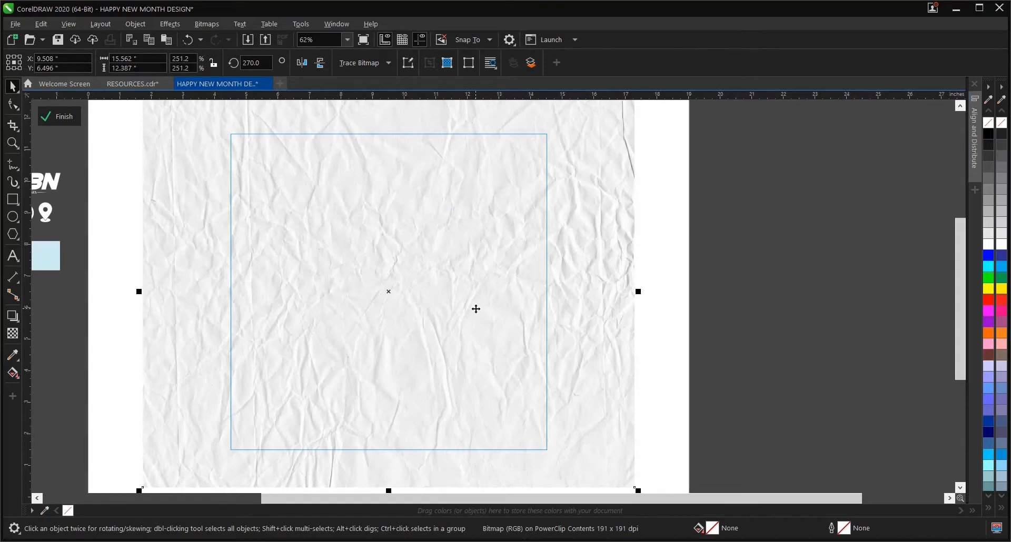
click(13, 334)
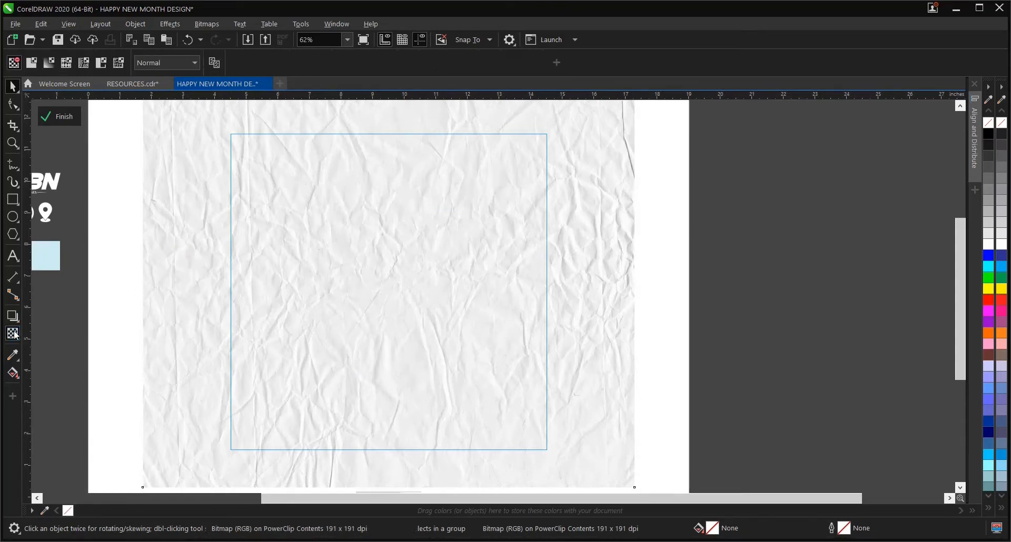
click(165, 63)
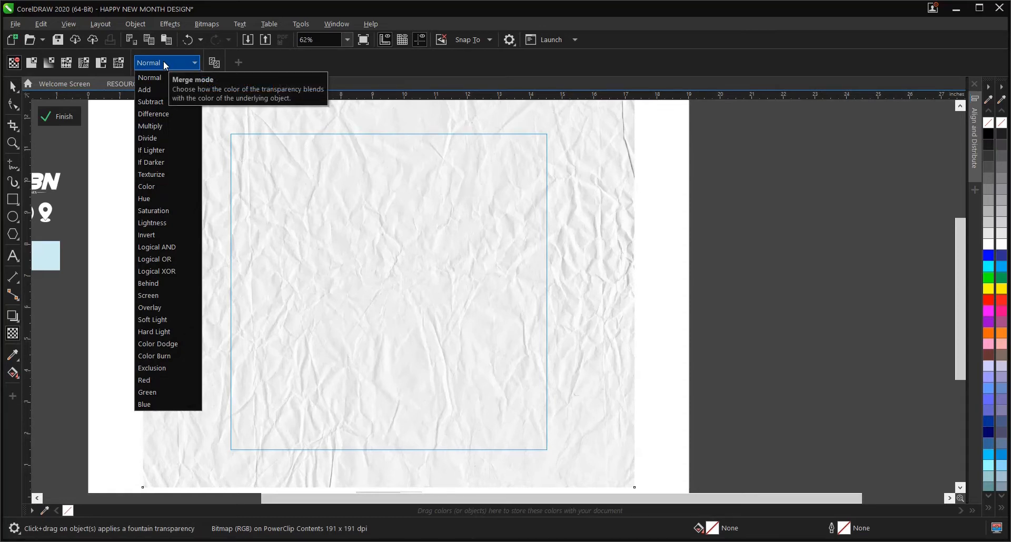
click(159, 174)
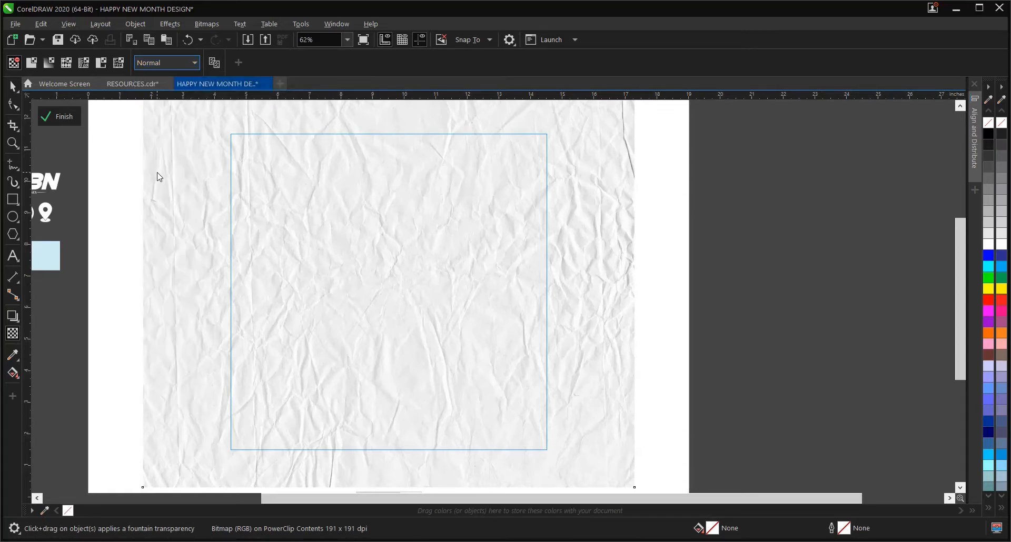
click(169, 64)
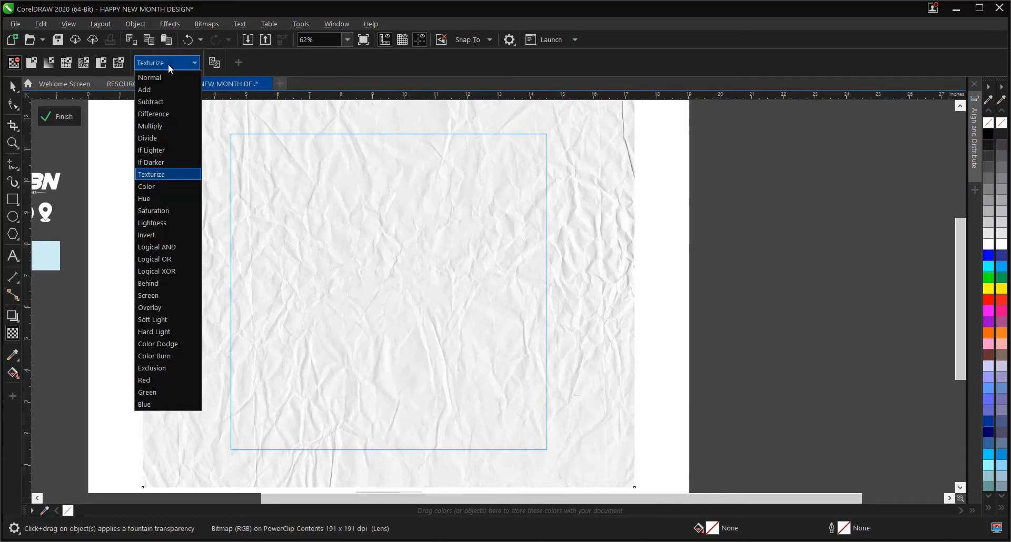
click(156, 174)
key(F4)
Step: Check the crumpled paper texture's merge mode and finish editing the PowerClip
click(13, 86)
click(307, 233)
click(342, 239)
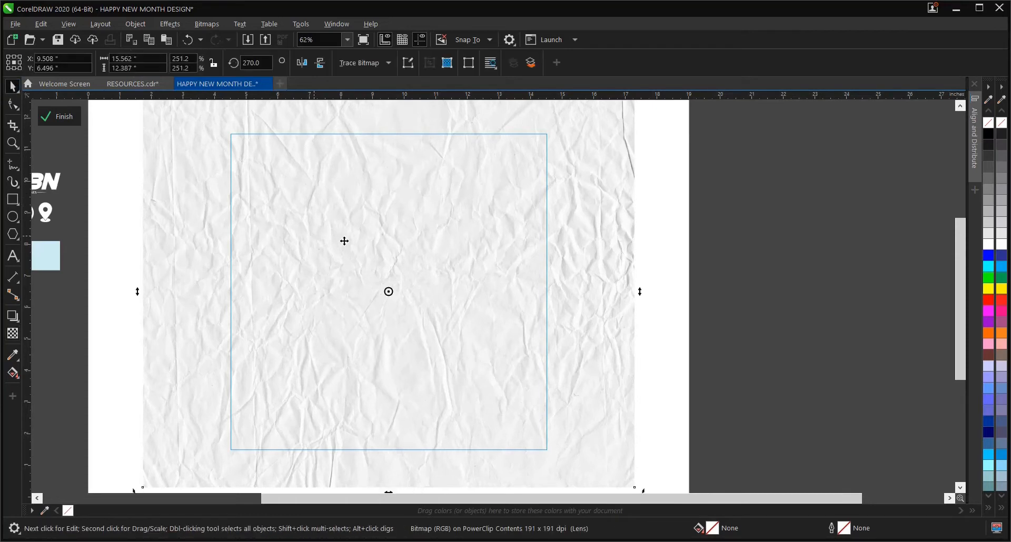
click(636, 267)
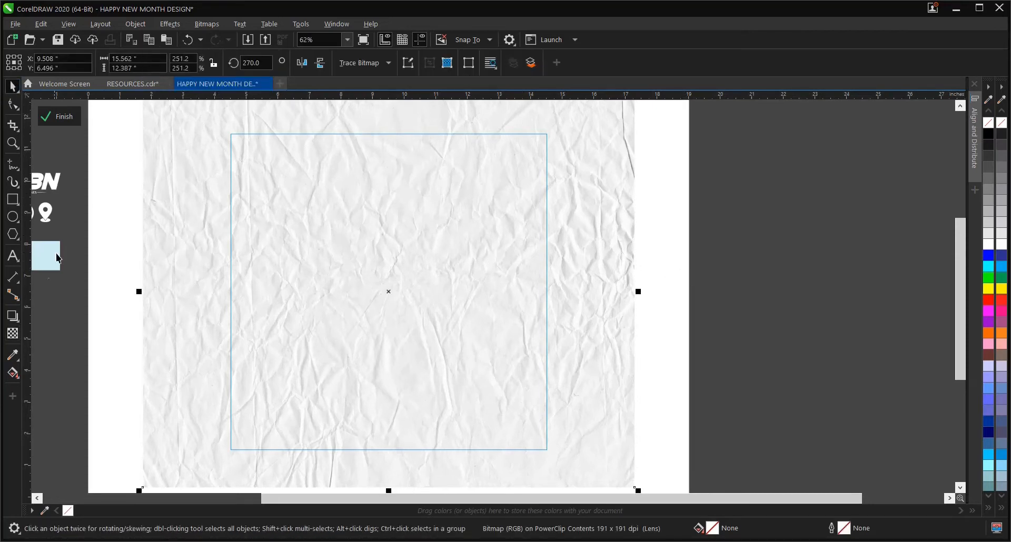
click(13, 333)
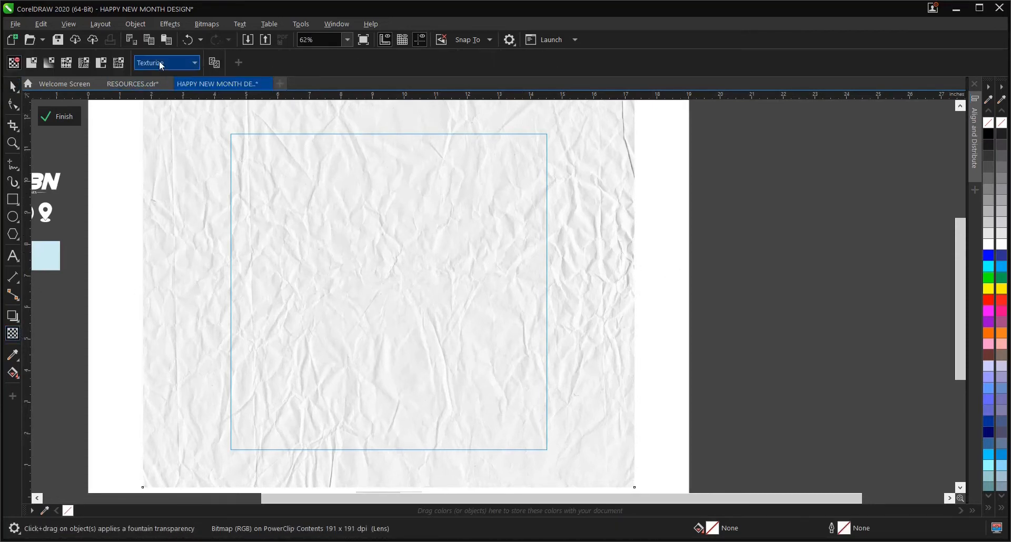
click(13, 86)
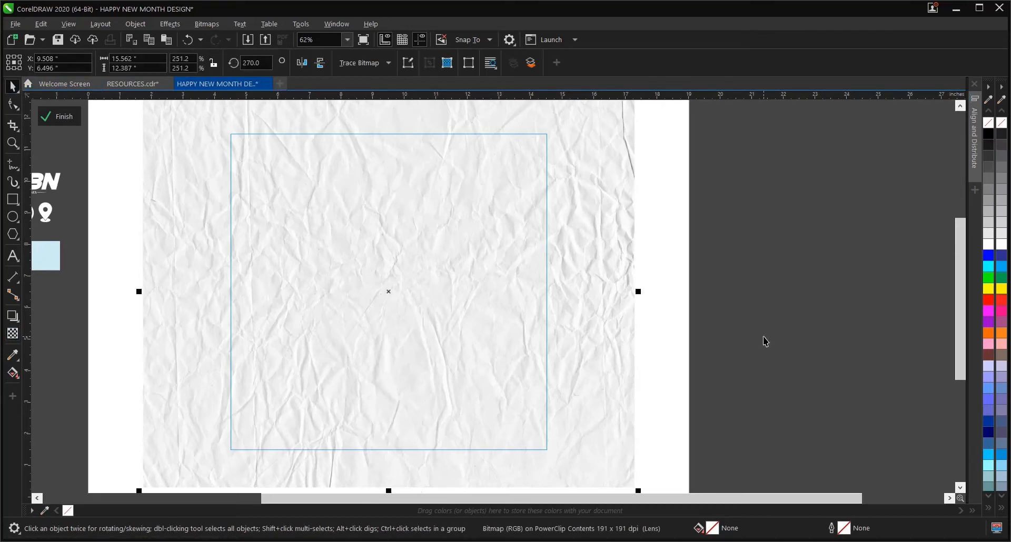
click(736, 279)
ctrl+click(731, 263)
click(731, 263)
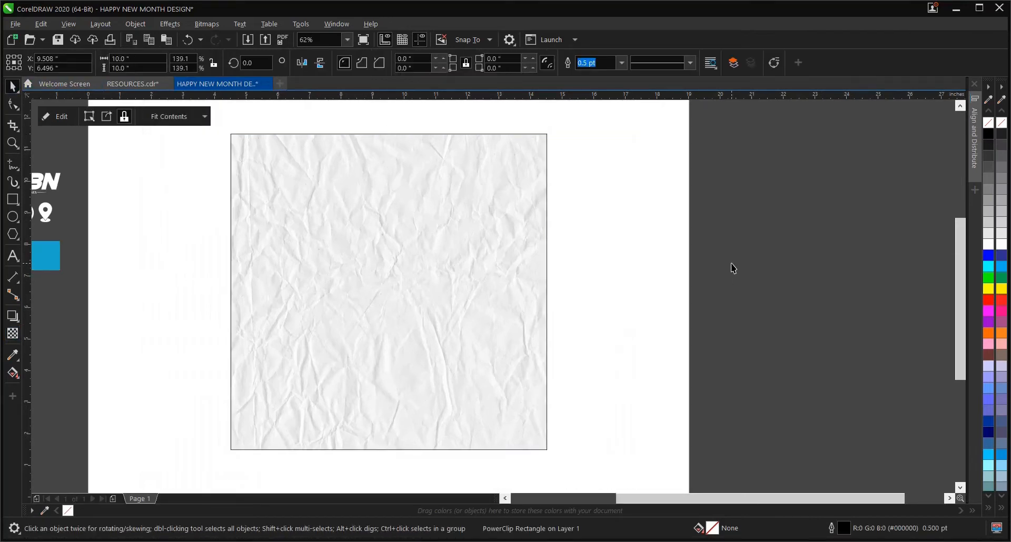
Step: Sample the colour of the left blue swatch with the Color Eyedropper and fill the PowerClip square with it
click(502, 279)
scroll(493, 280, down, 1)
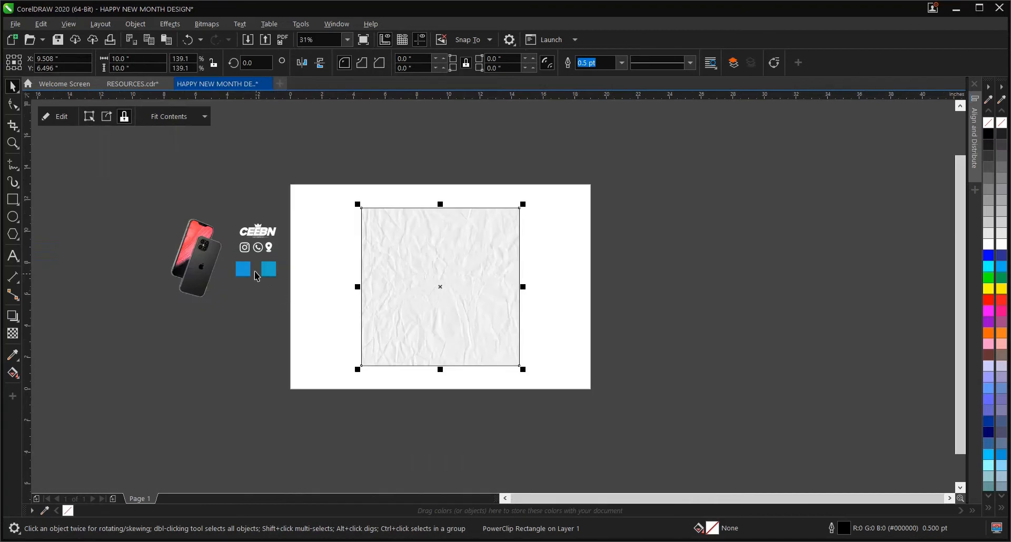
scroll(258, 295, up, 1)
click(261, 323)
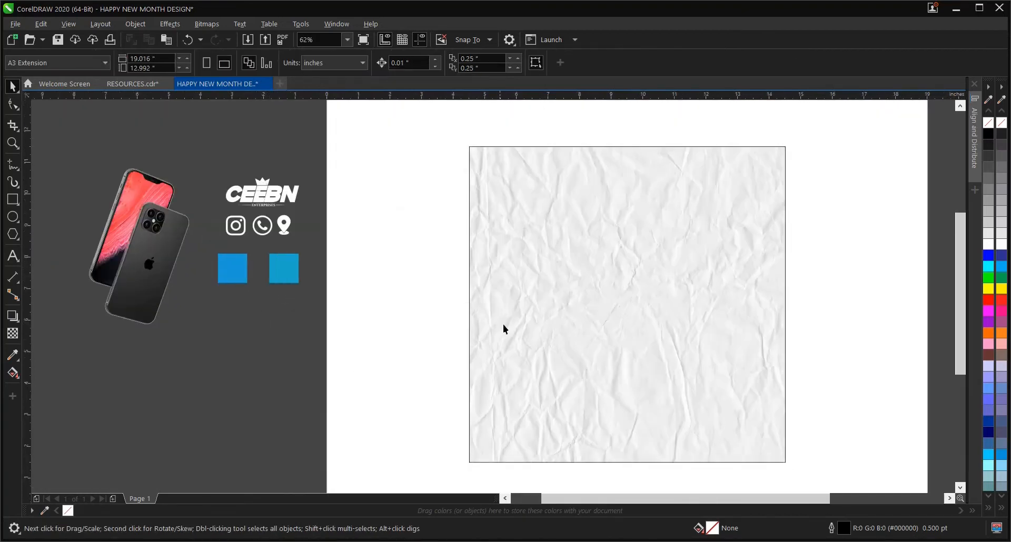
click(12, 357)
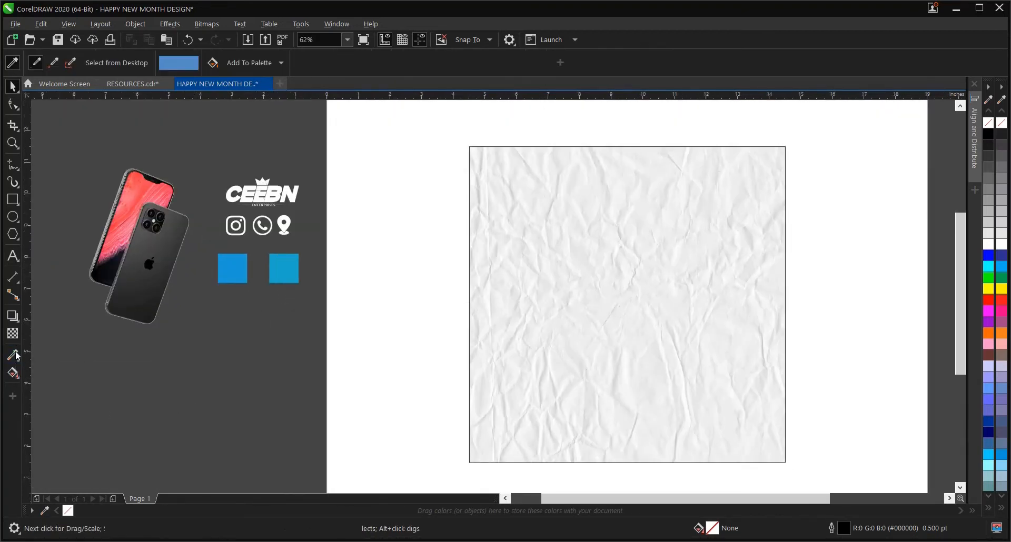
click(242, 262)
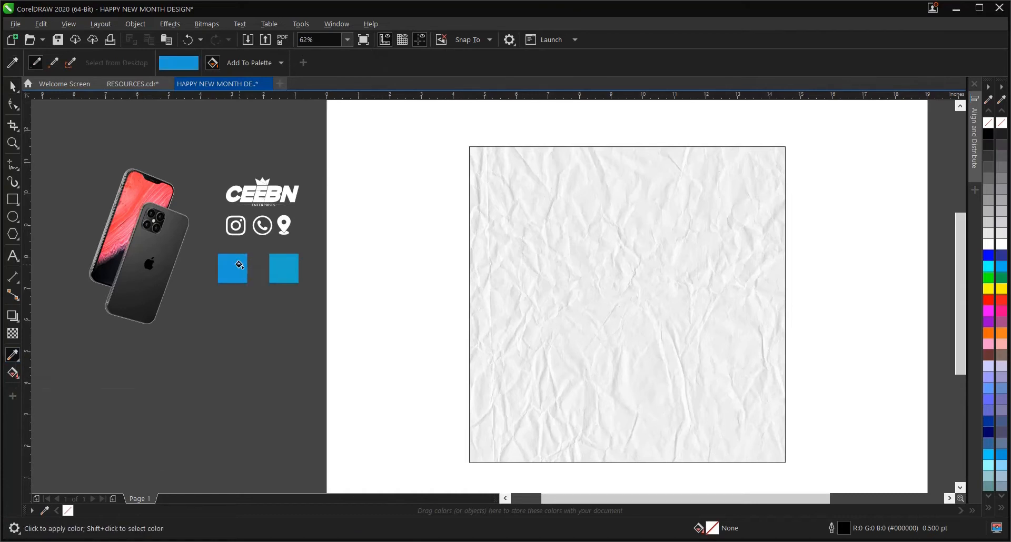
click(619, 313)
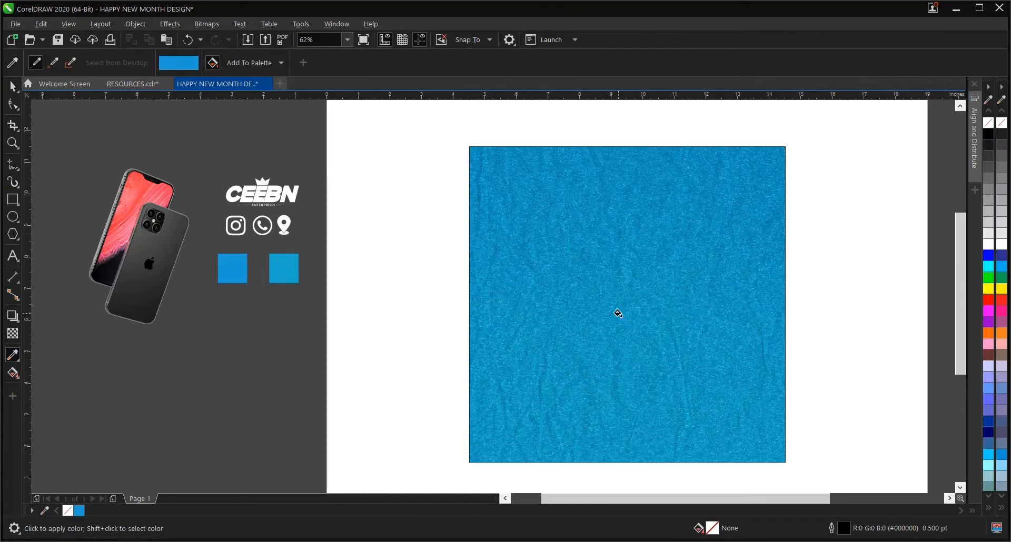
Step: Remove the outline from the blue textured square
click(12, 86)
click(641, 284)
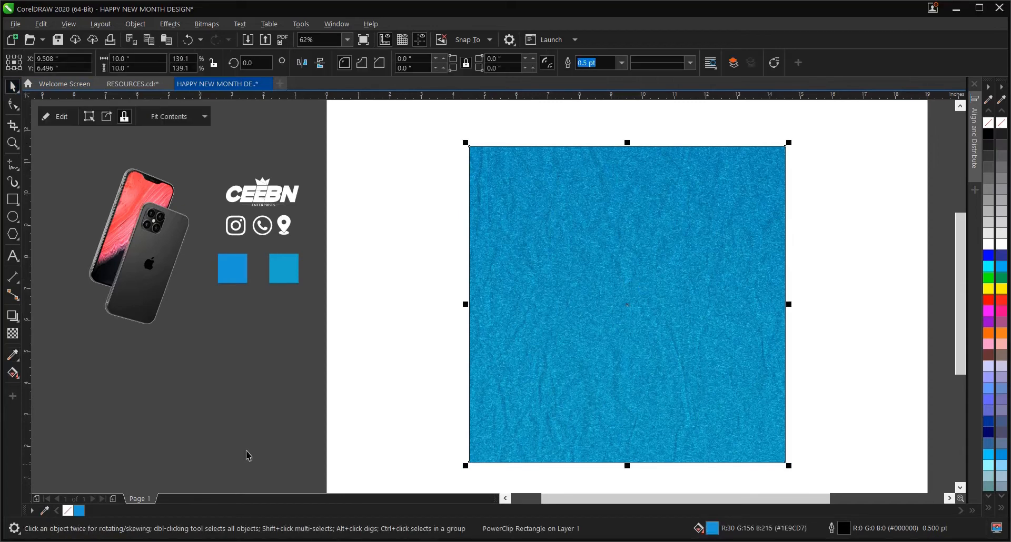
right_click(69, 512)
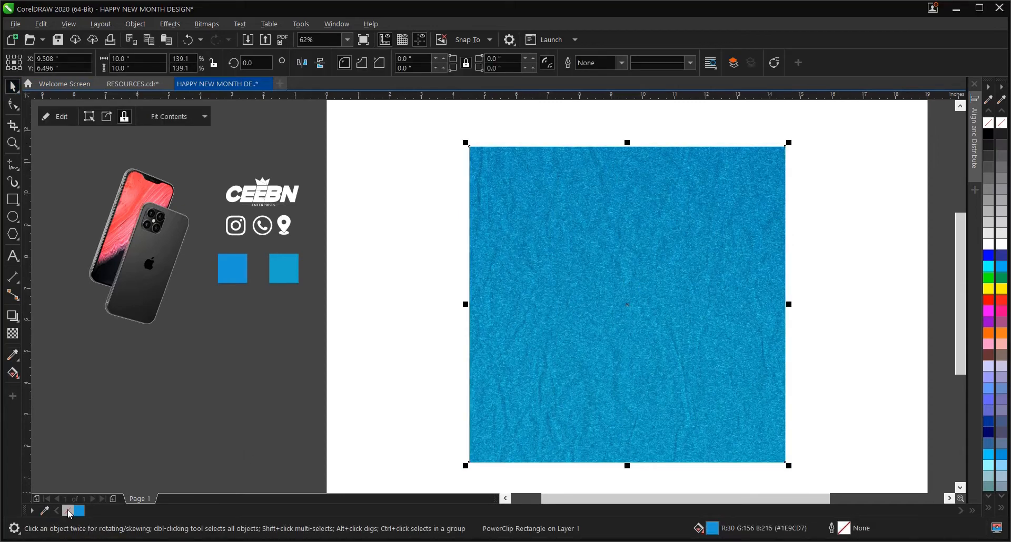
scroll(357, 351, down, 1)
scroll(490, 347, up, 1)
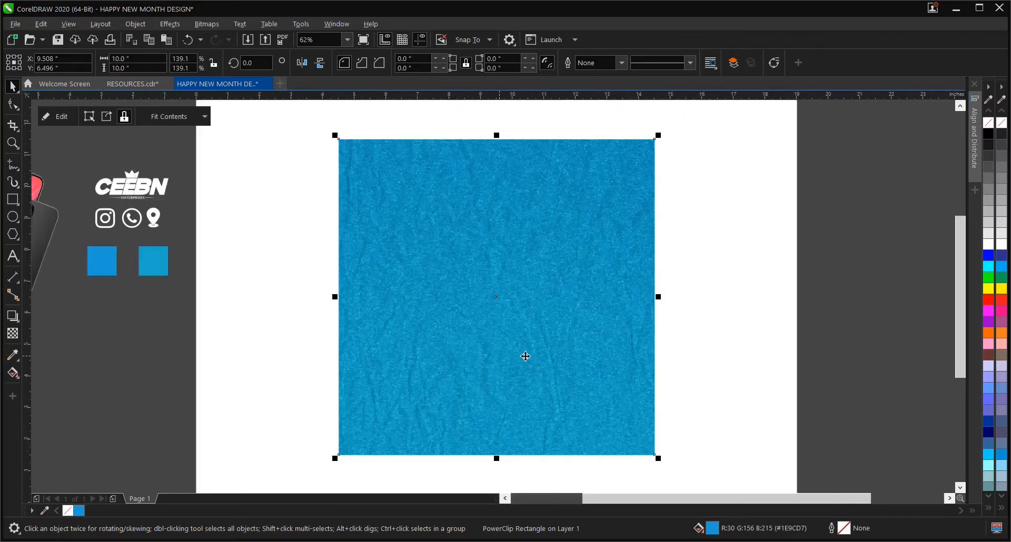
click(688, 364)
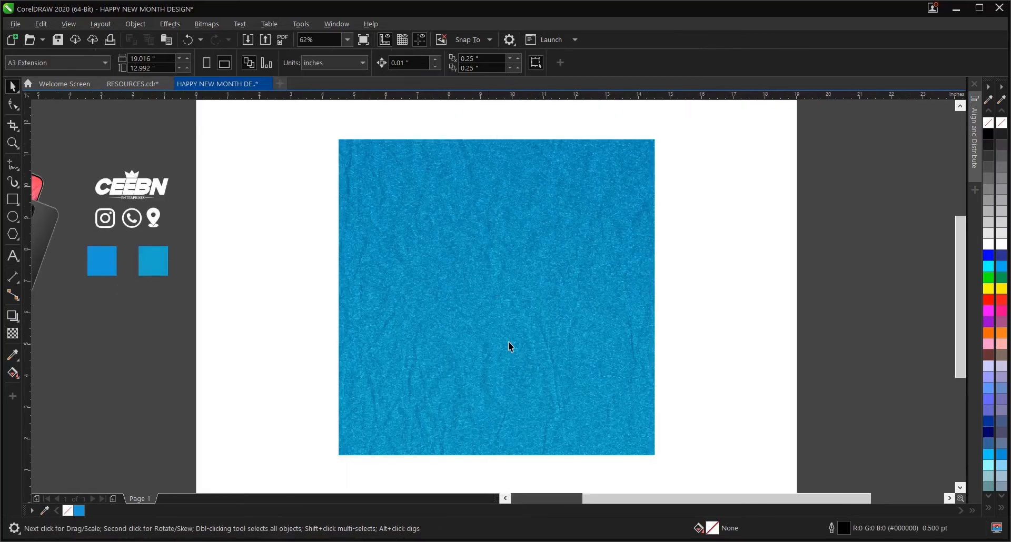
Step: Move the image of the two phones to the centre of the blue square
click(146, 190)
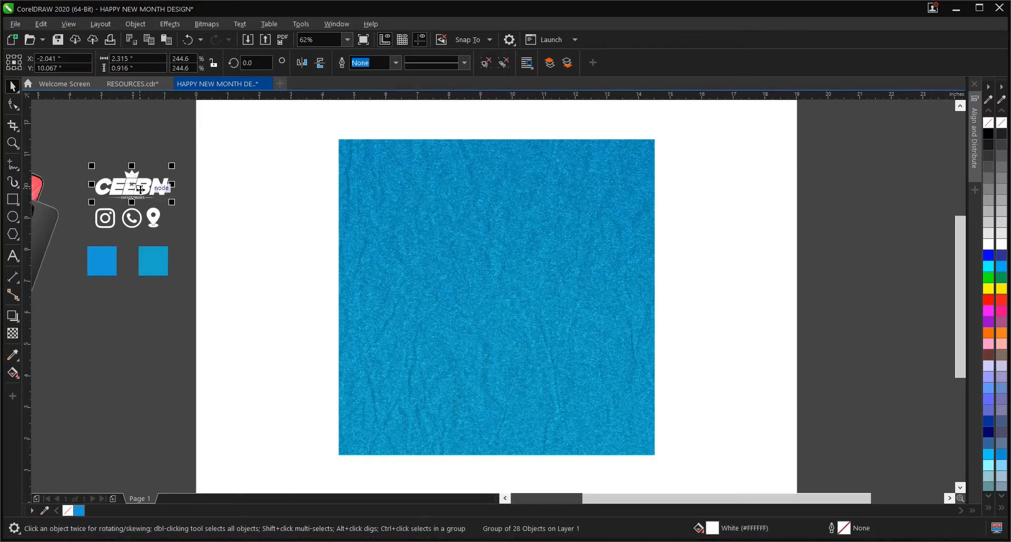
click(257, 186)
scroll(269, 285, down, 1)
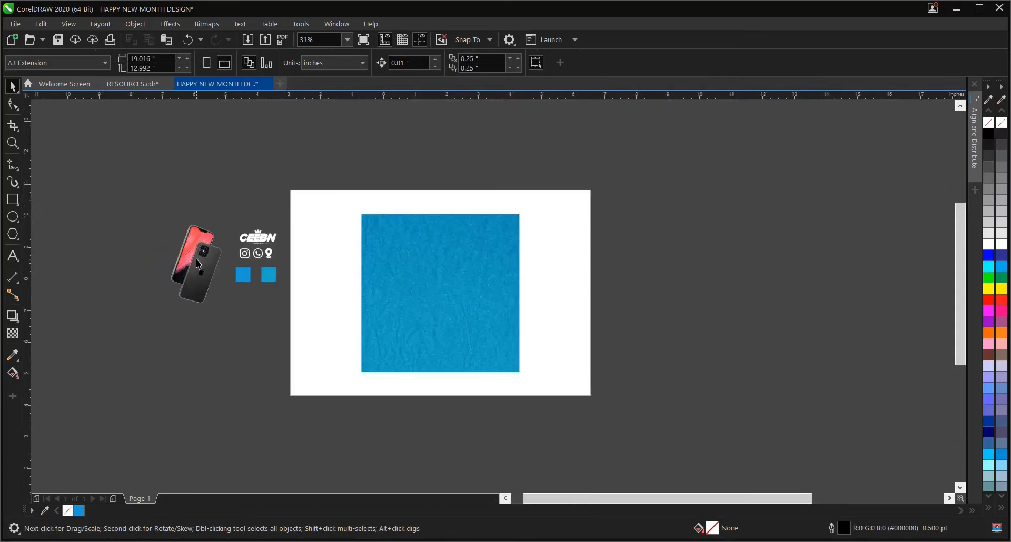
scroll(199, 247, up, 1)
click(199, 248)
scroll(198, 247, down, 1)
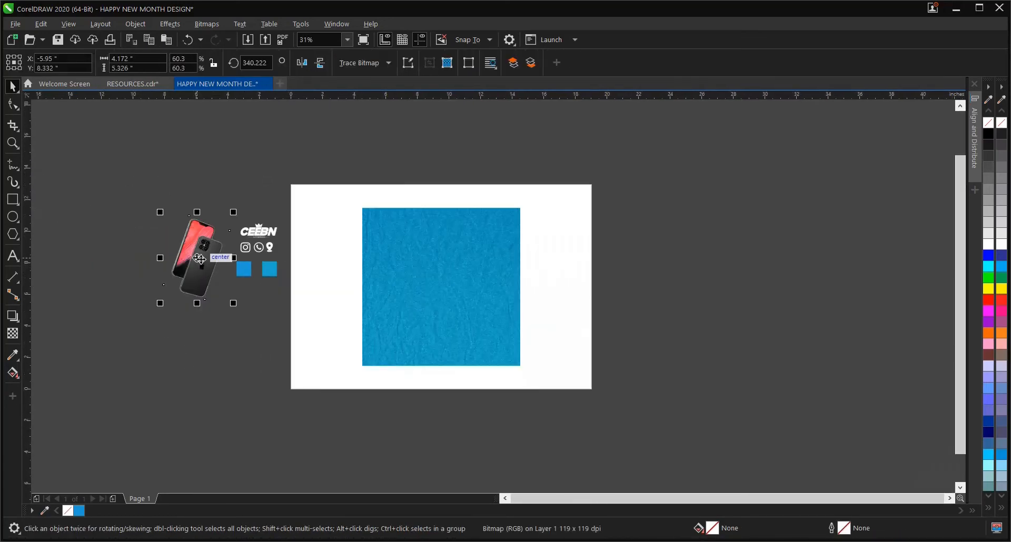
drag(198, 257, 441, 283)
scroll(440, 282, up, 1)
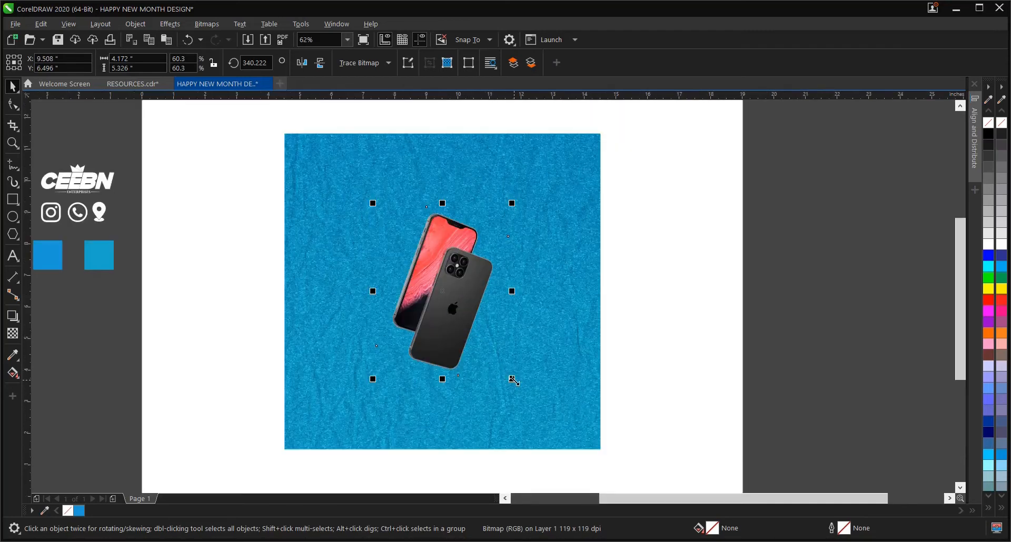
Step: Enlarge the phones image about its centre to about 5.2 by 6.6 inches
drag(512, 380, 525, 392)
click(643, 341)
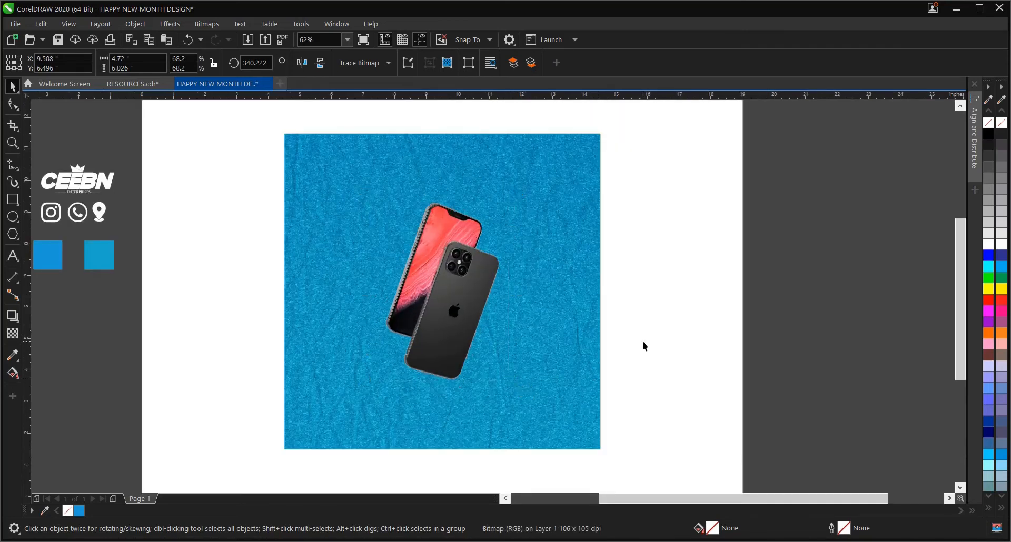
click(463, 302)
drag(523, 390, 532, 402)
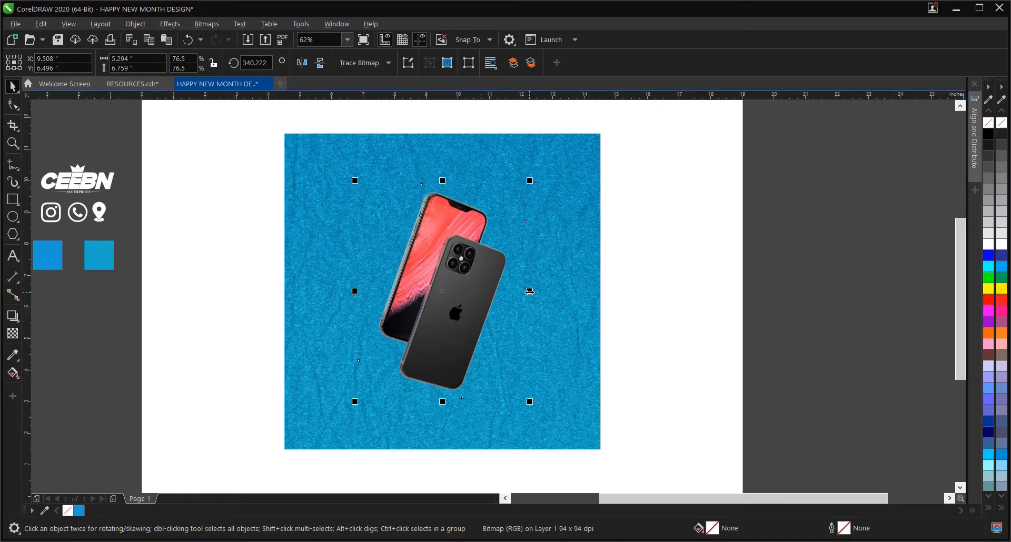
drag(530, 292, 585, 312)
key(ctrl+z)
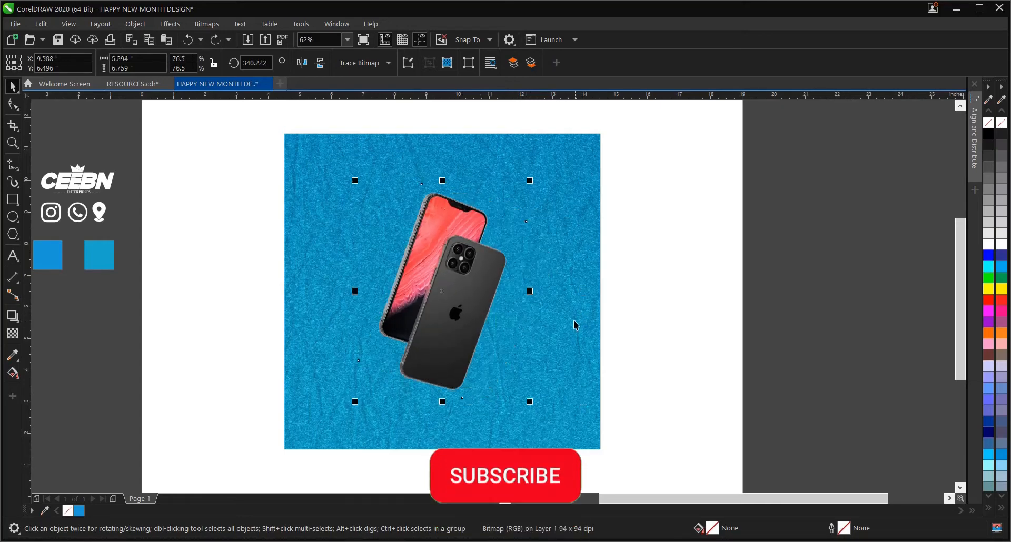
mouse_move(530, 401)
mouse_down()
mouse_move(548, 409)
mouse_move(505, 344)
mouse_move(539, 380)
mouse_move(523, 393)
mouse_move(535, 406)
mouse_up()
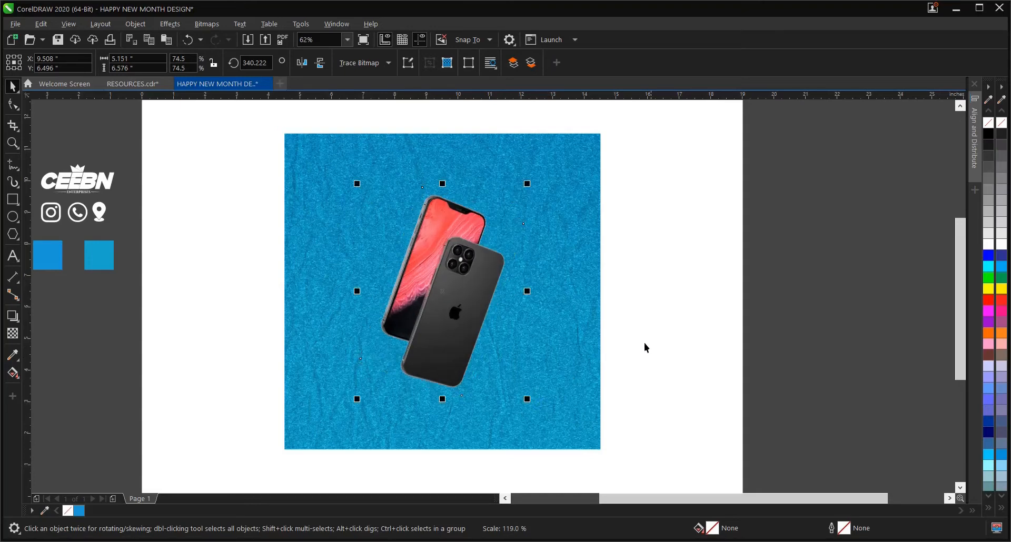
click(566, 314)
scroll(565, 311, down, 1)
scroll(440, 309, up, 1)
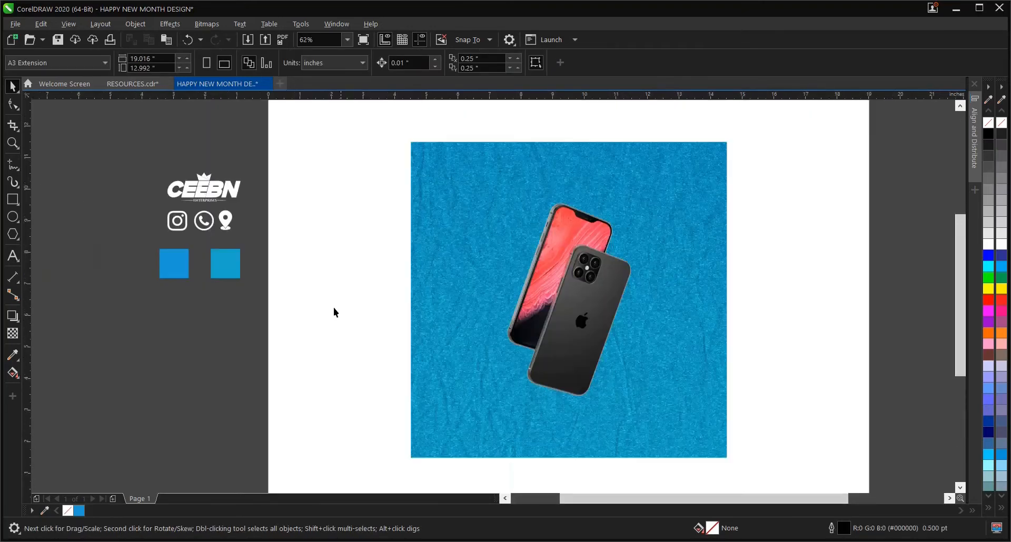
Step: Add the artistic text NOVEMBER below the colour swatches beside the page and enlarge it to about 8.4 by 1.1 inches
click(13, 257)
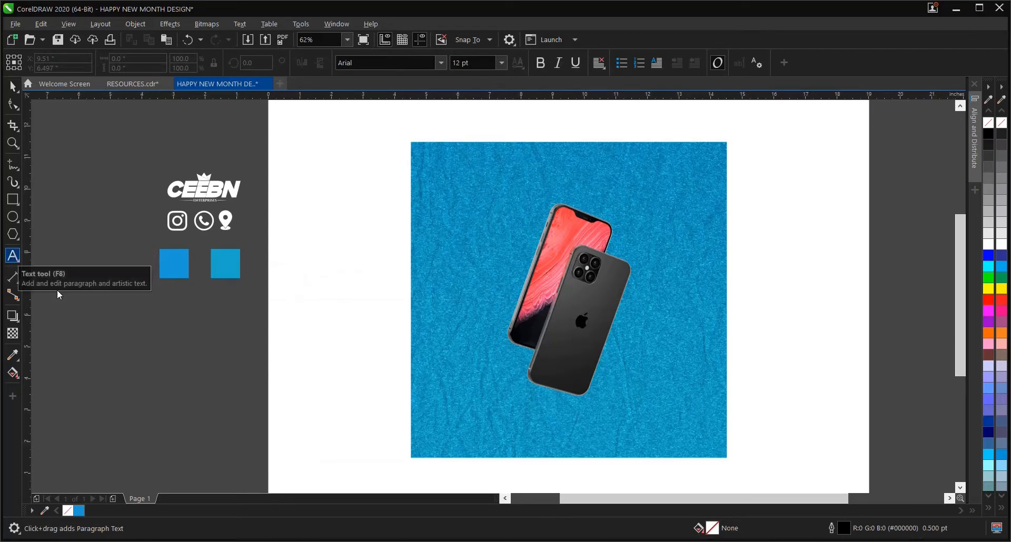
click(187, 337)
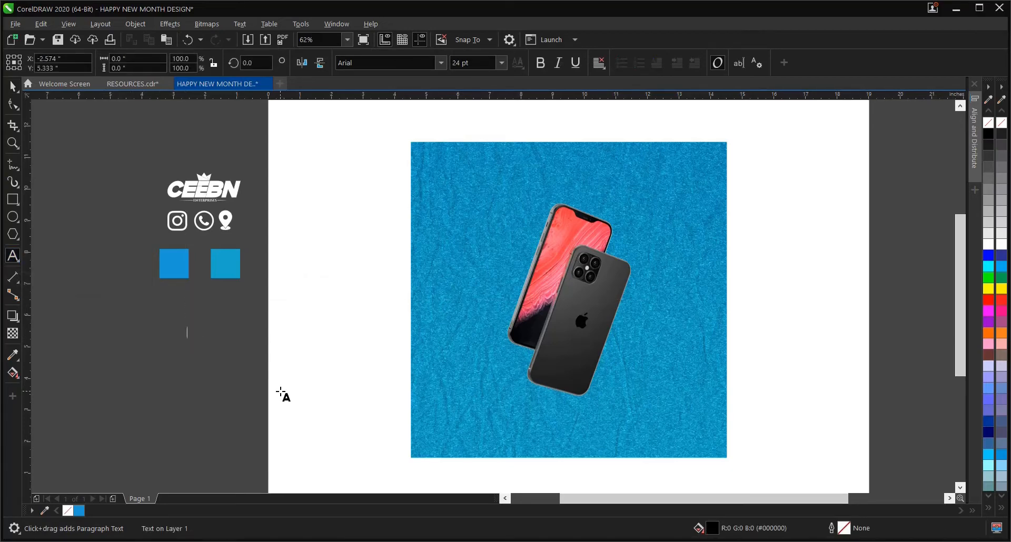
text(NOVEMBER)
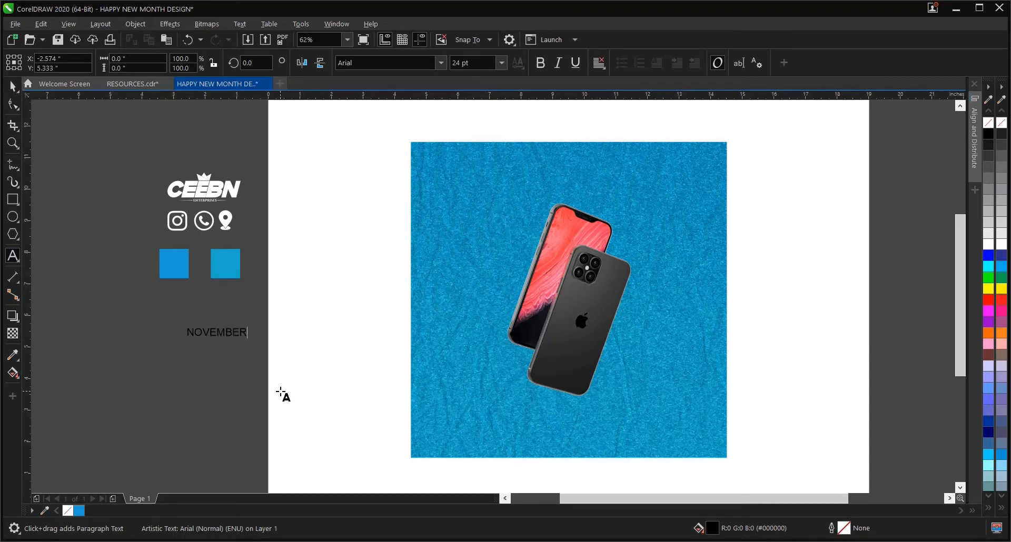
click(13, 86)
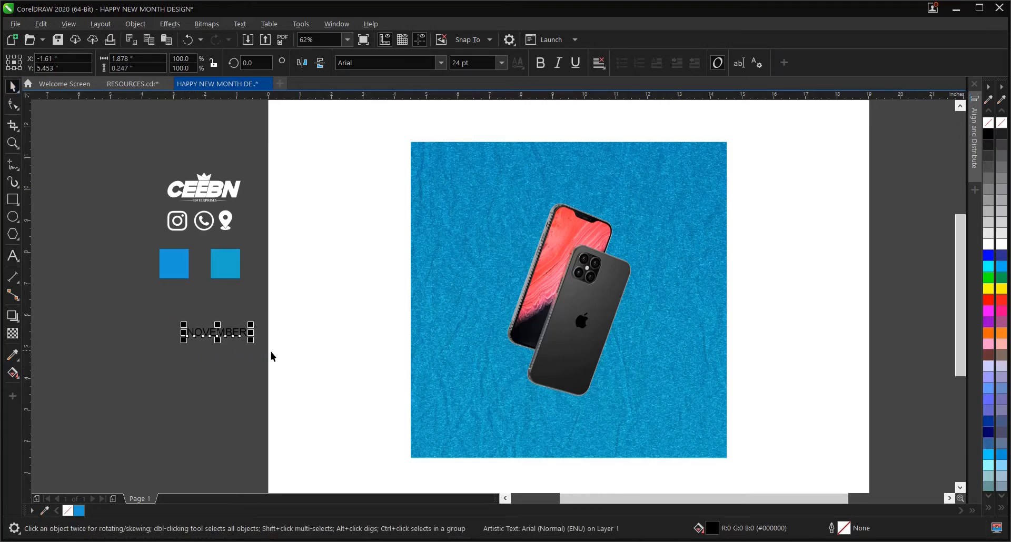
drag(254, 344, 456, 369)
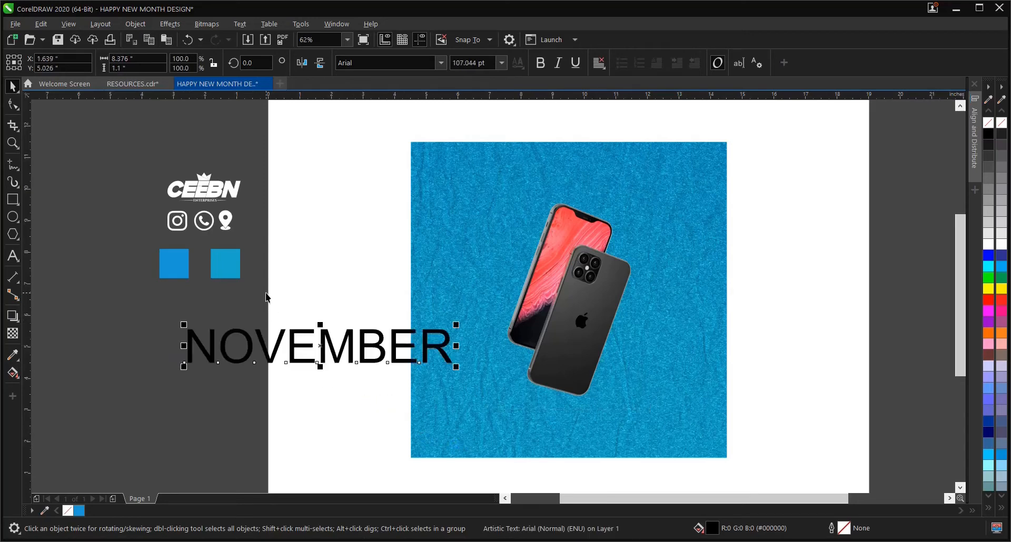
Step: Set the NOVEMBER text in Montserrat Bold and move it onto the blue square, over the phones image
click(442, 63)
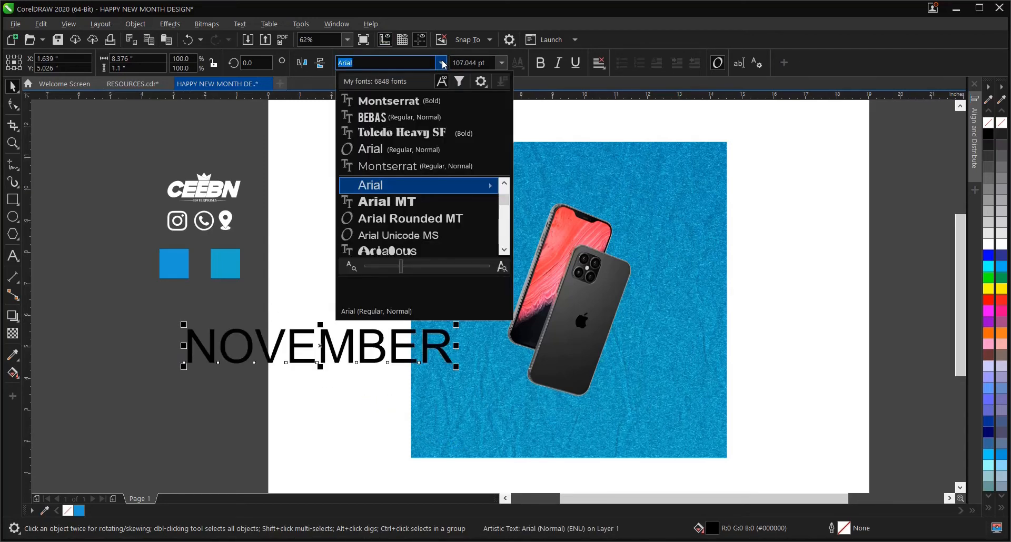
click(409, 103)
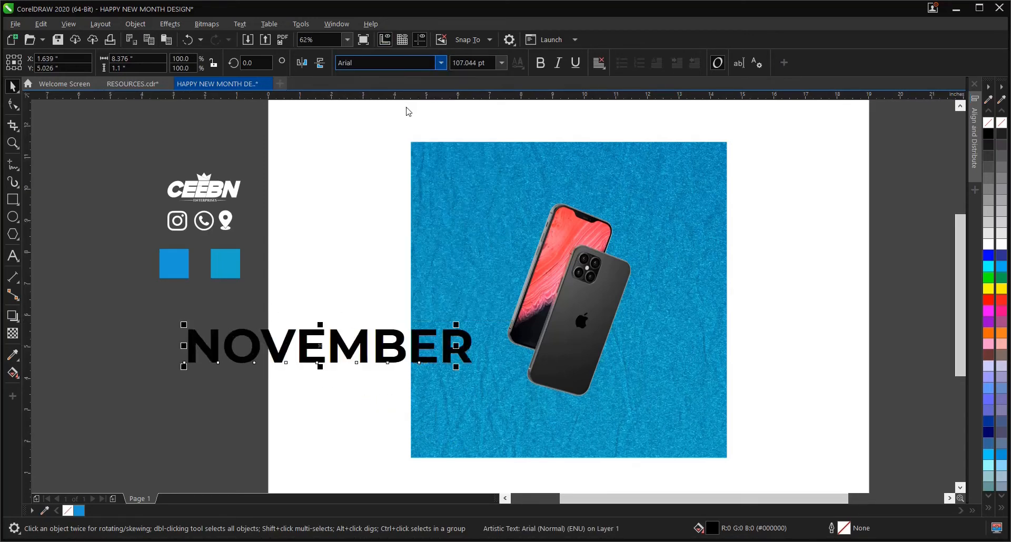
scroll(270, 308, down, 1)
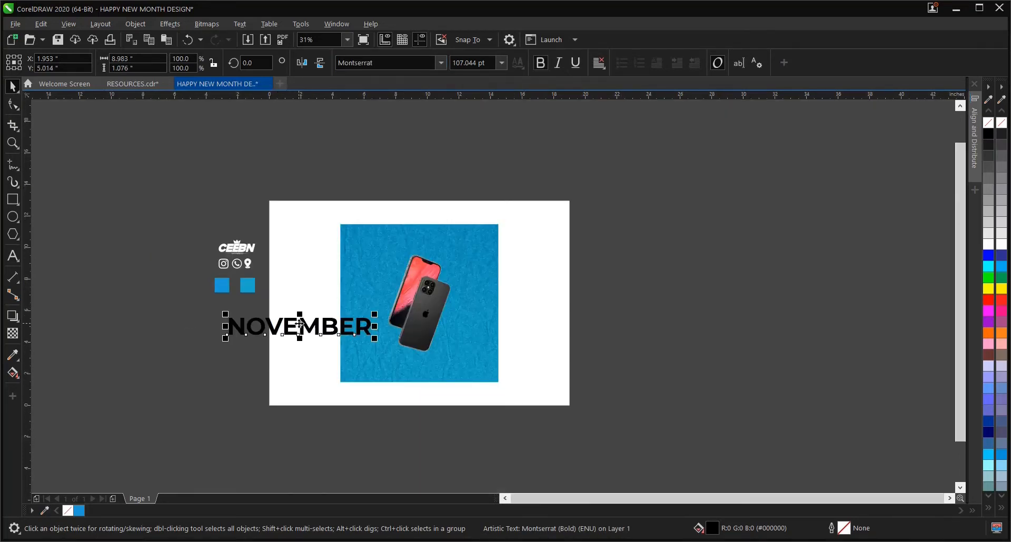
drag(327, 322, 444, 299)
scroll(416, 307, up, 1)
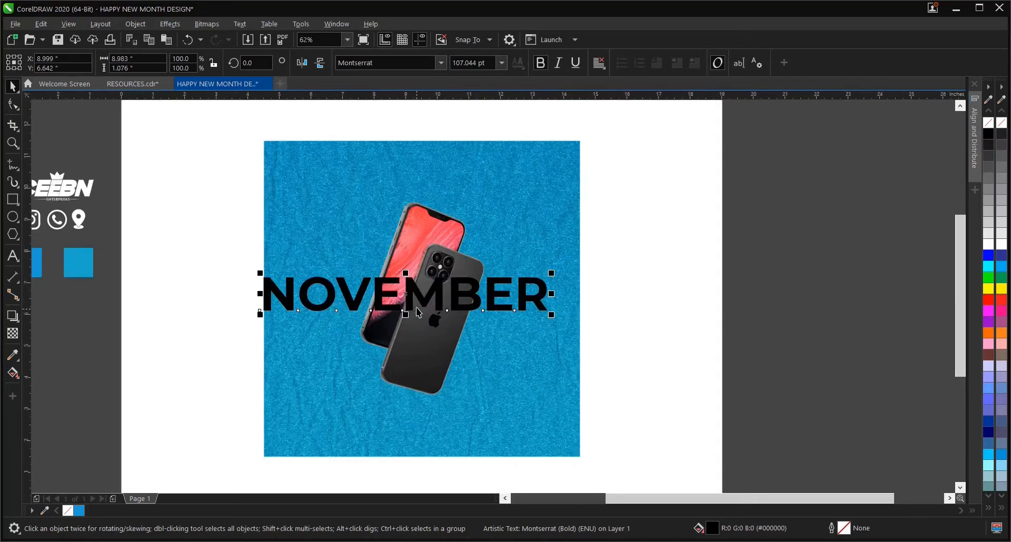
Step: Break the NOVEMBER text into three lines reading NOV, EM and BER
click(13, 256)
click(345, 301)
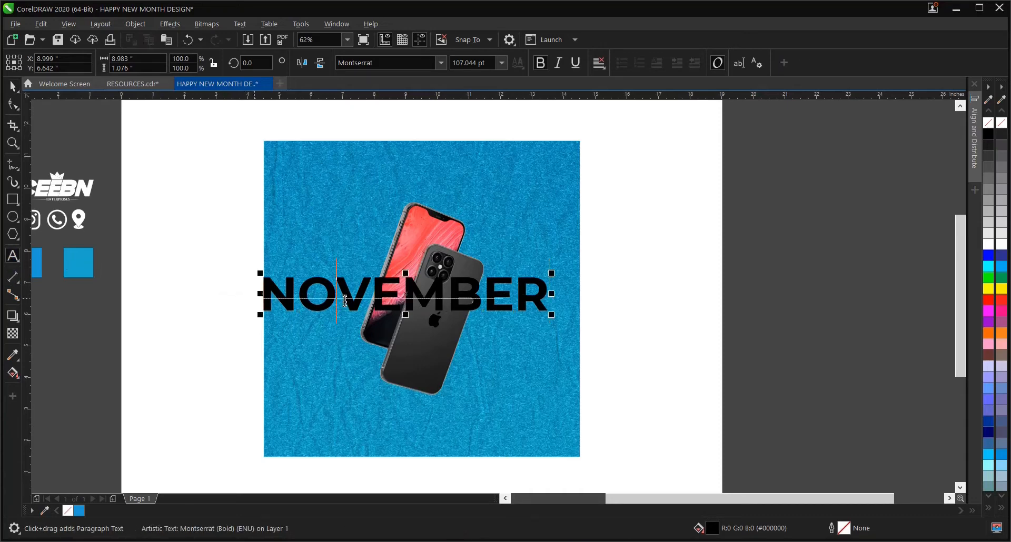
key(Return)
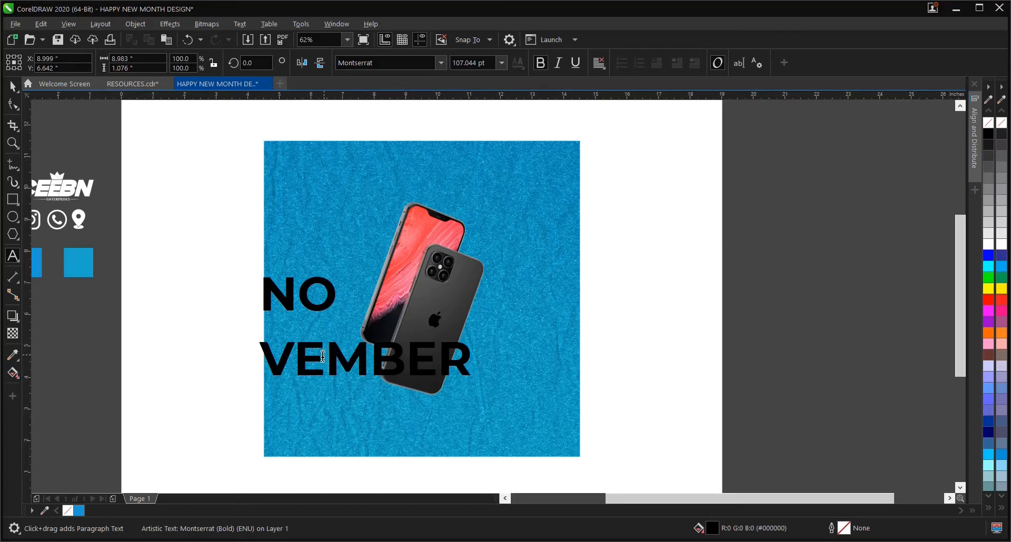
key(BackSpace)
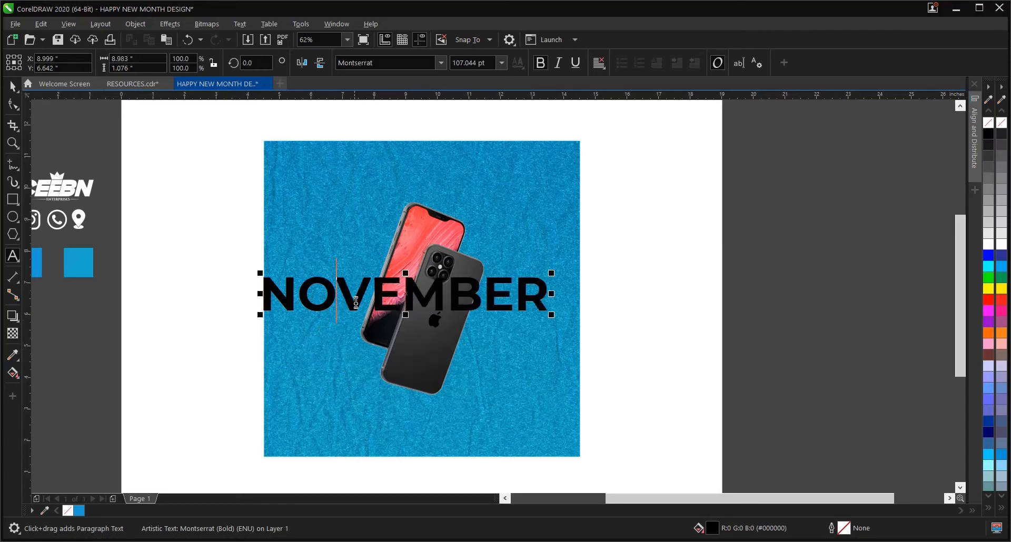
click(370, 302)
key(Return)
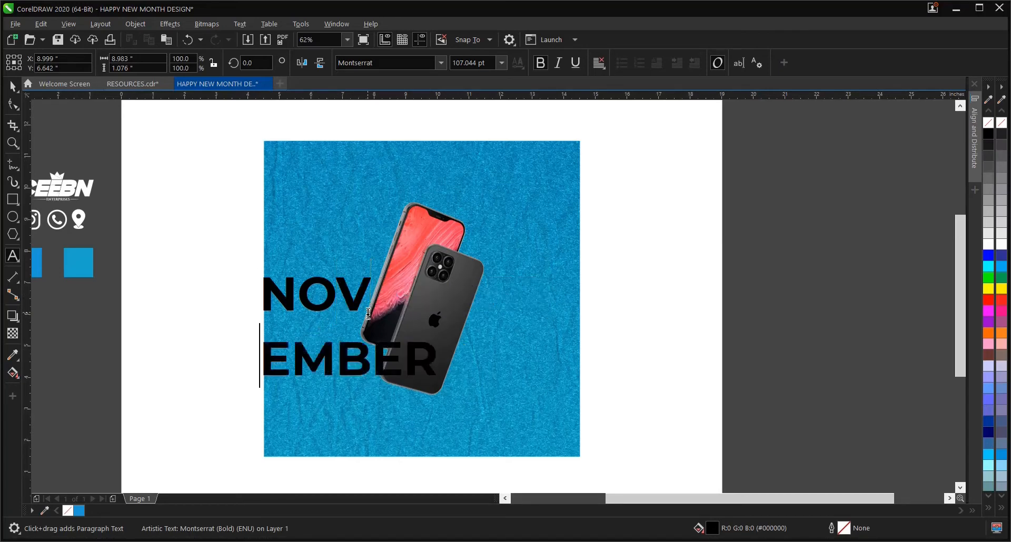
click(341, 355)
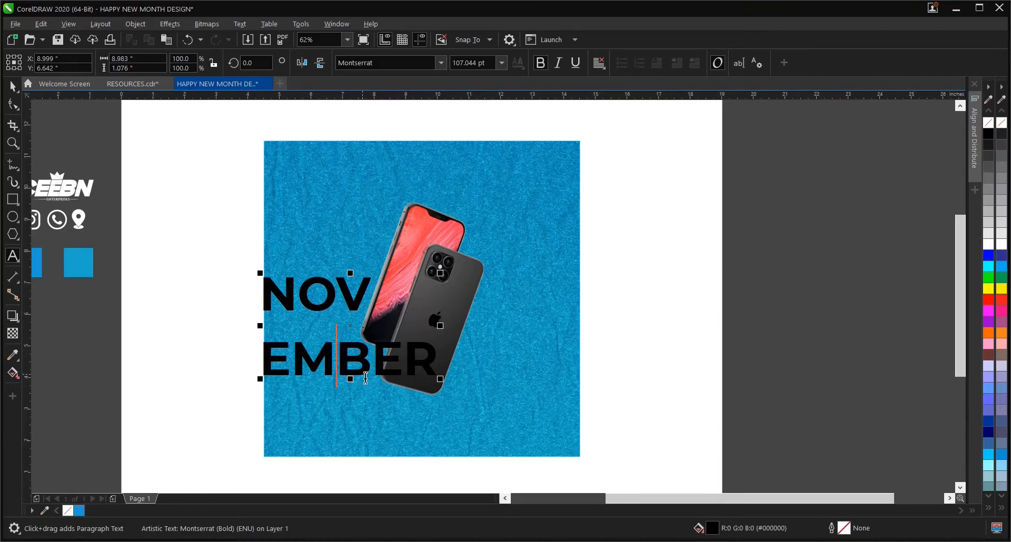
key(Return)
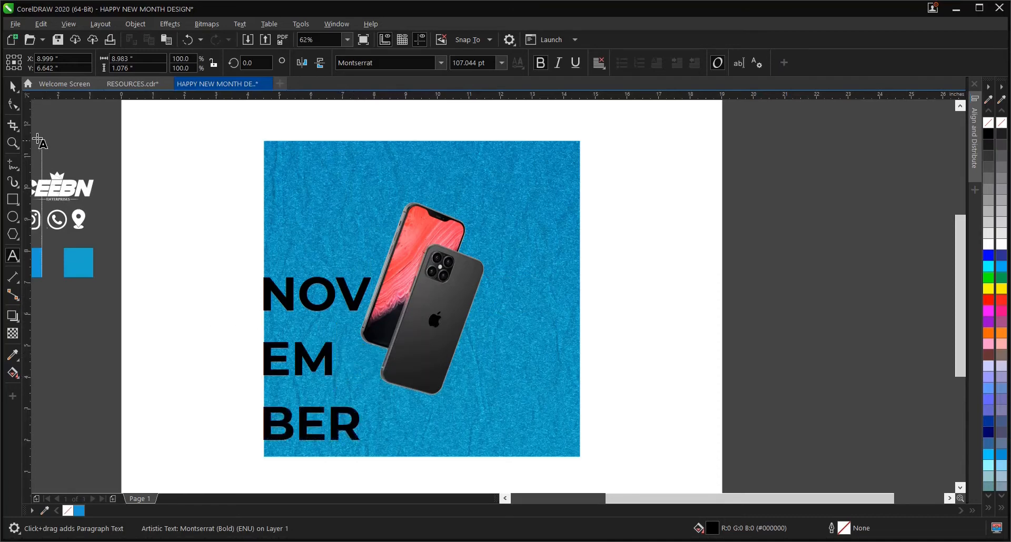
Step: Tighten the line spacing of the three-line NOVEMBER text with the Shape tool, bringing its height to about 3.6 inches
click(13, 85)
click(17, 109)
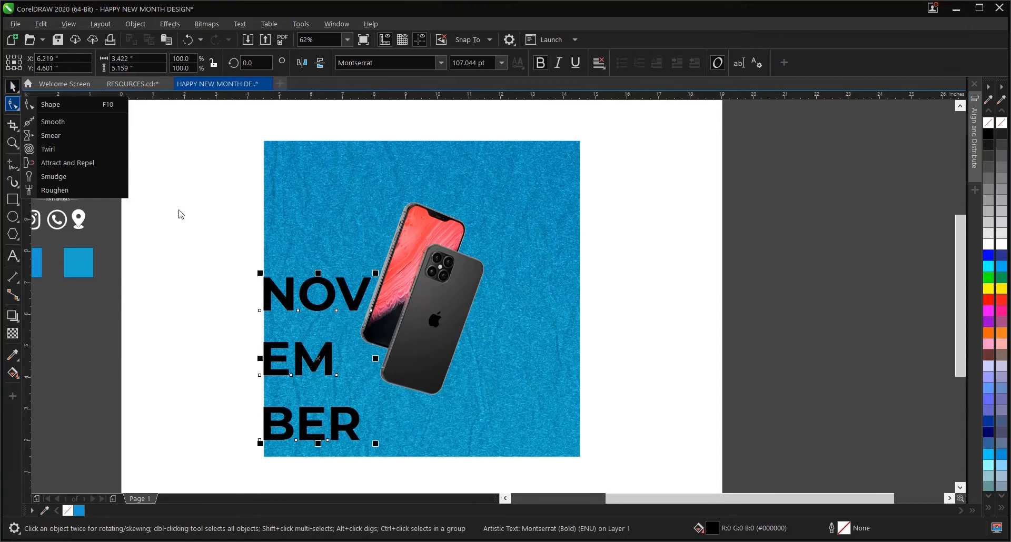
click(65, 105)
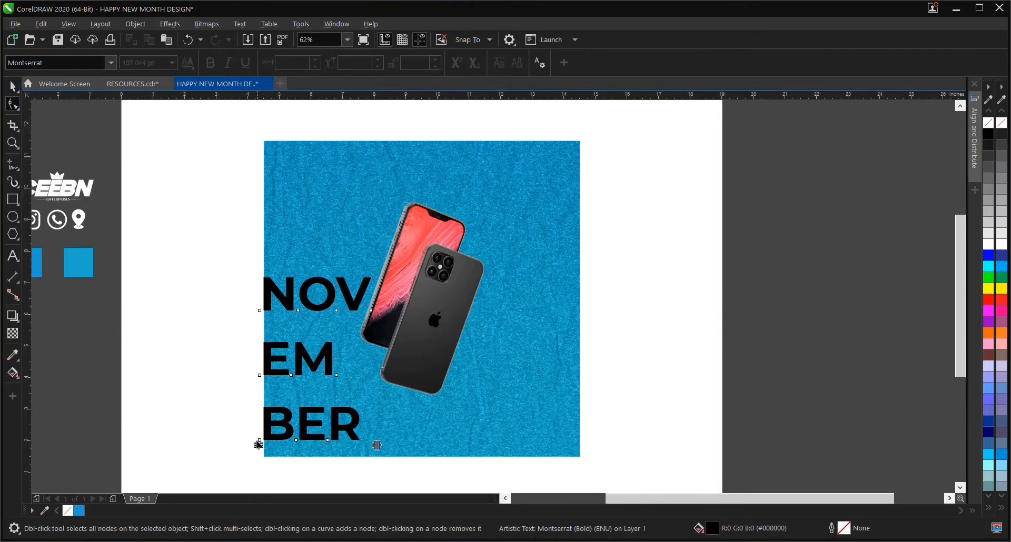
drag(258, 445, 256, 380)
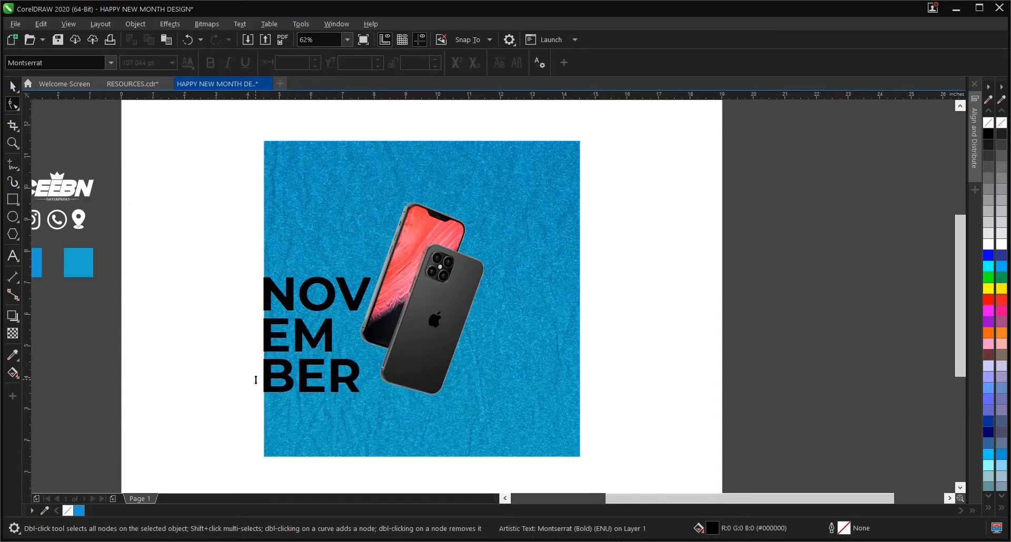
click(17, 85)
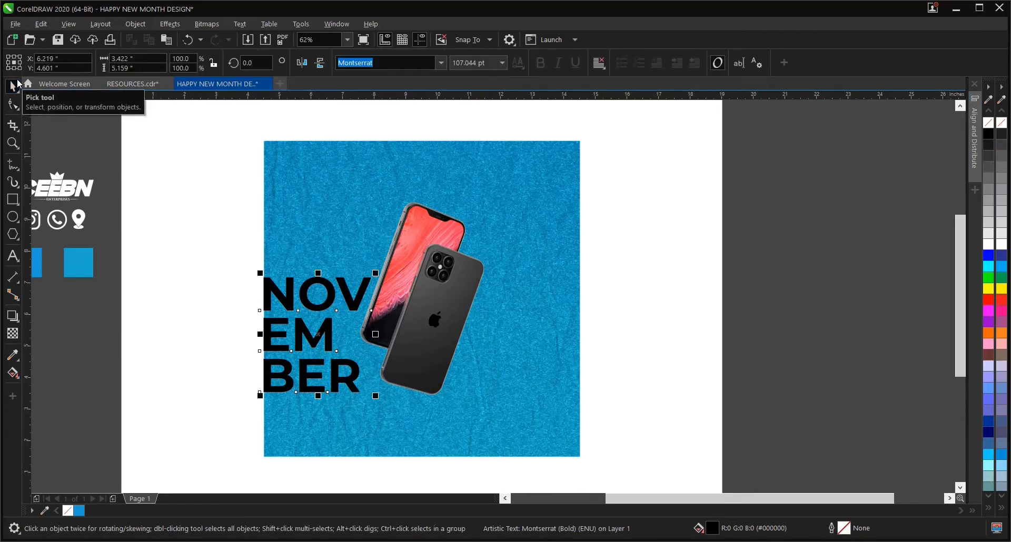
click(115, 253)
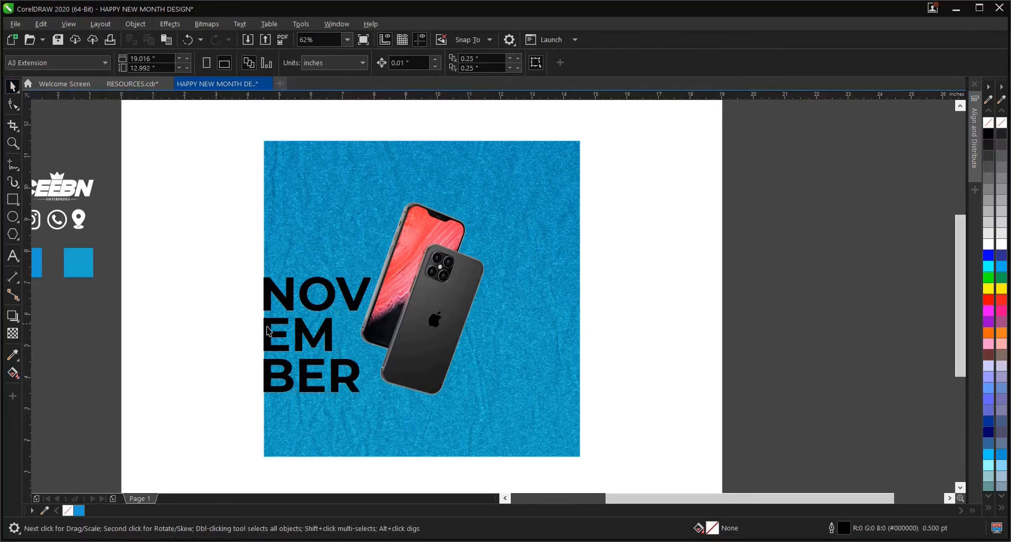
Step: Set the font size of the middle line EM to 150 pt
click(301, 340)
scroll(289, 349, up, 2)
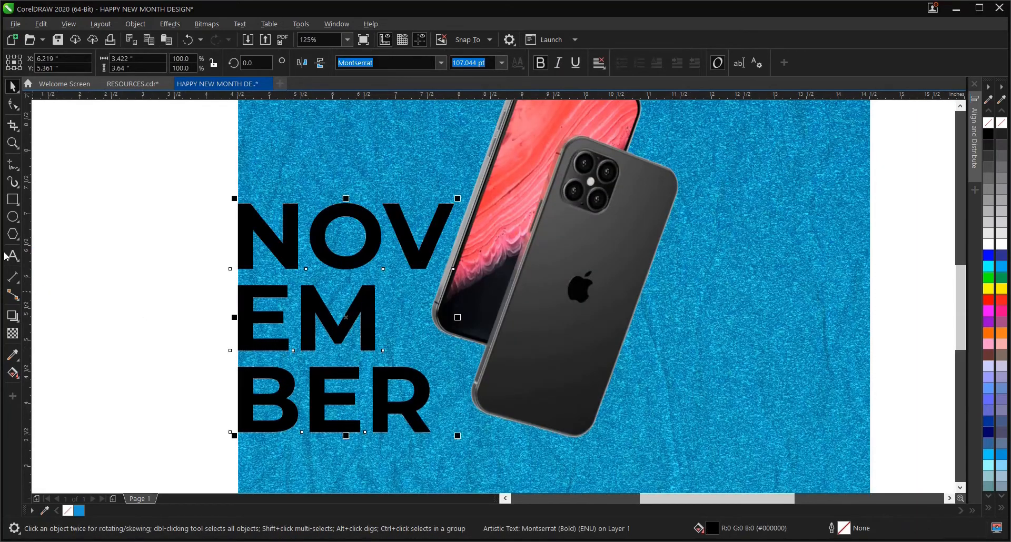
click(7, 256)
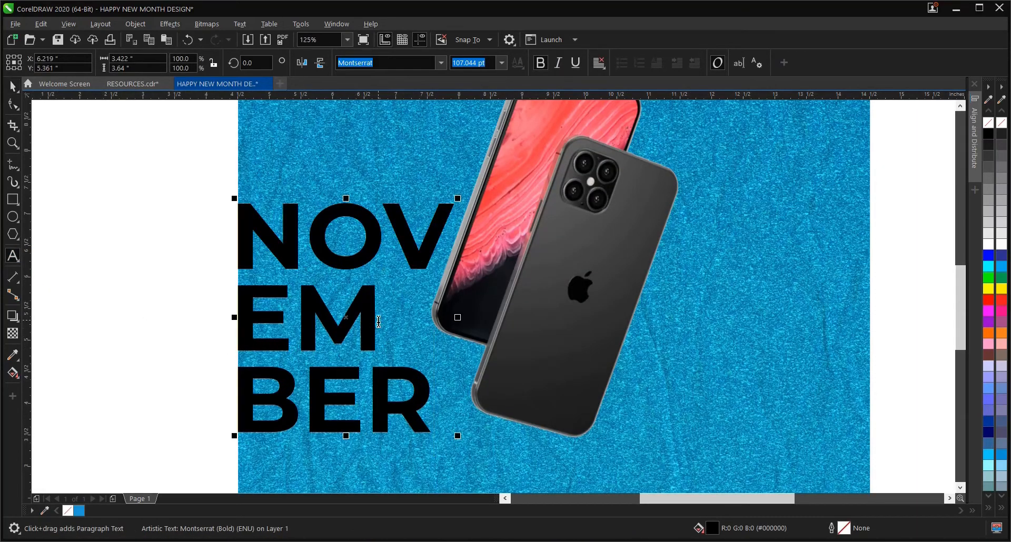
drag(379, 320, 219, 309)
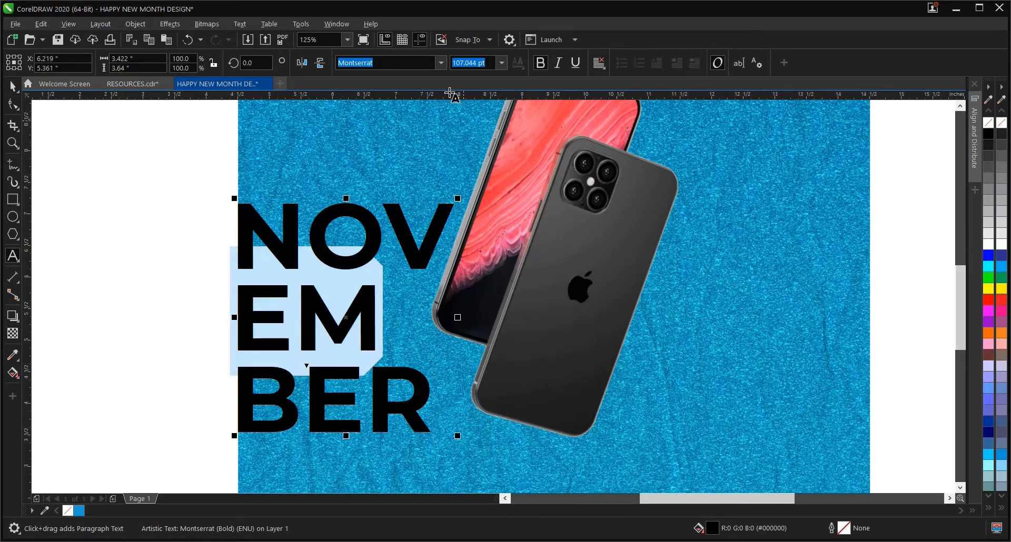
click(504, 62)
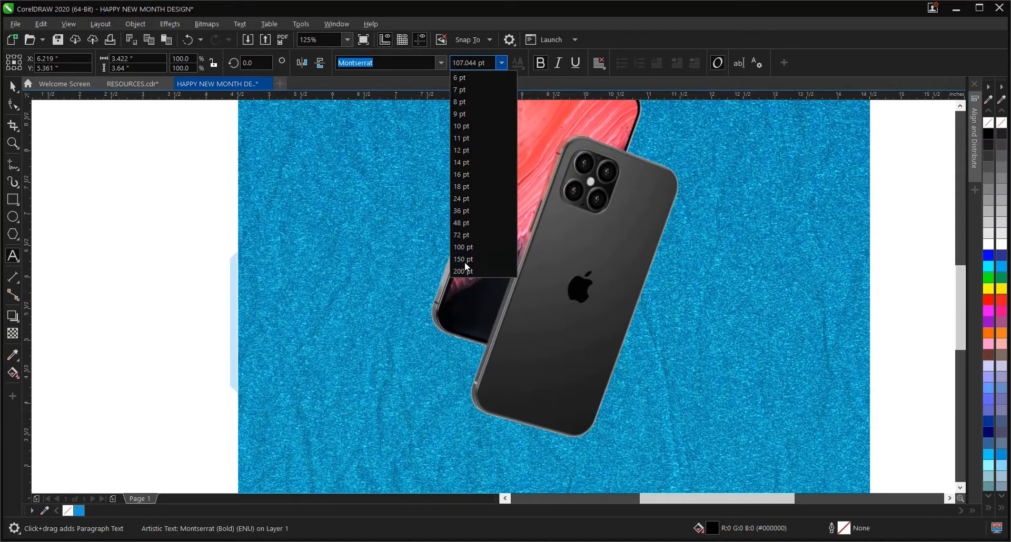
click(465, 260)
click(14, 88)
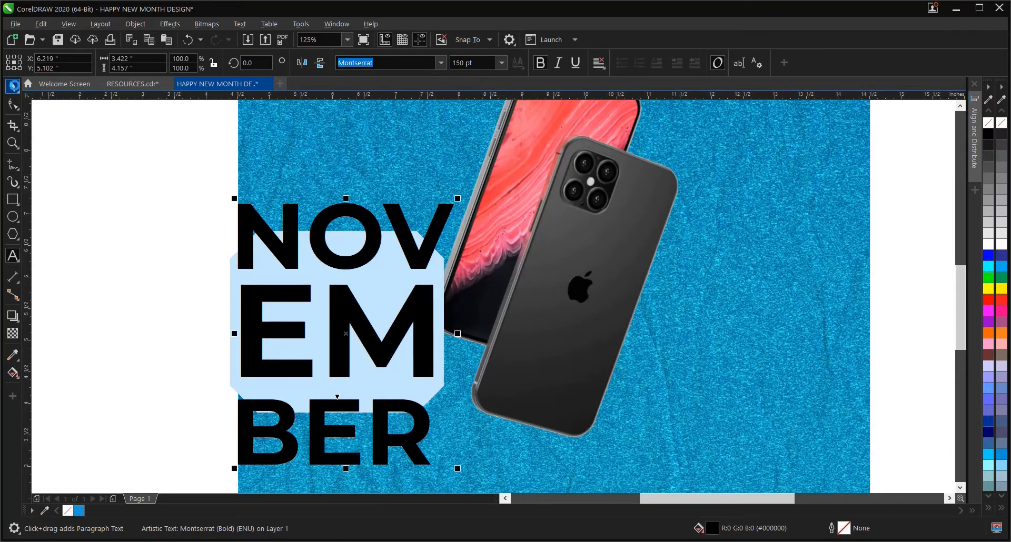
Step: Centre the NOVEMBER text on the page over the phones and fill it with white
scroll(269, 314, down, 2)
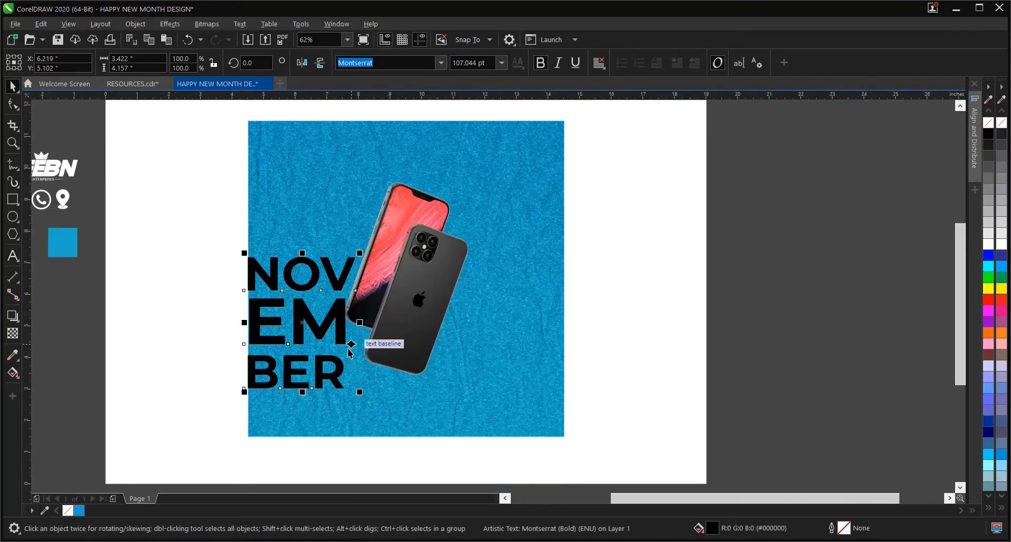
key(p)
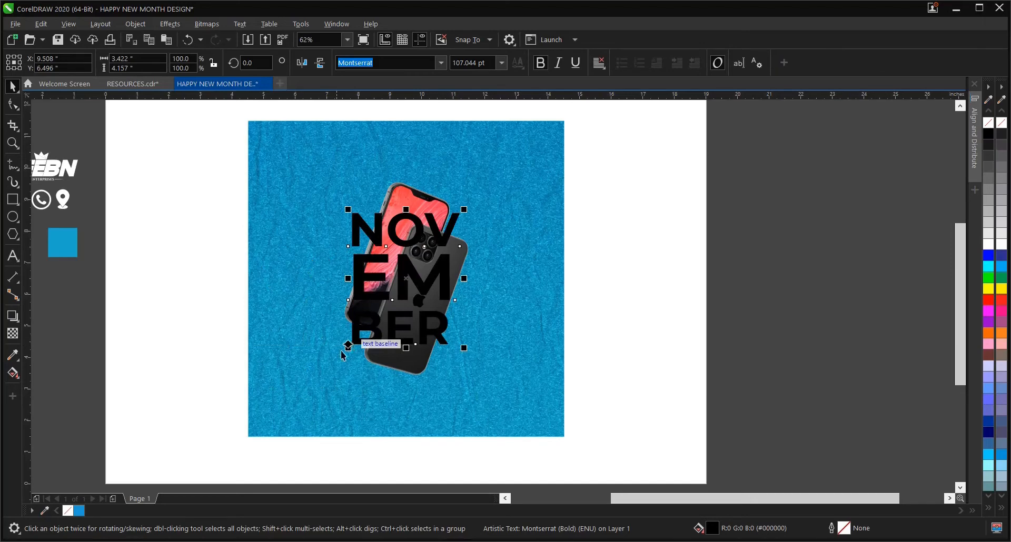
click(988, 245)
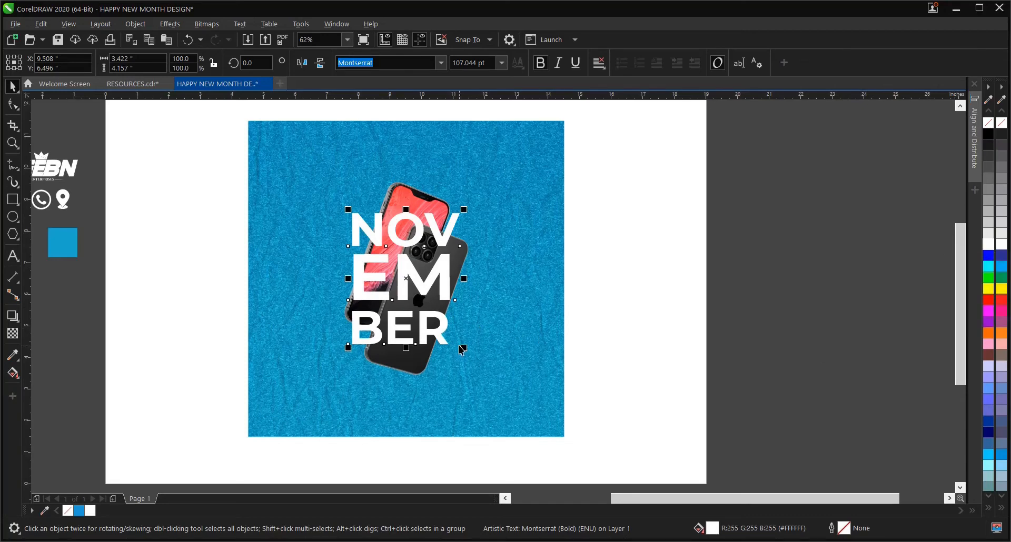
Step: Enlarge the white NOVEMBER text about its centre to about 4.6 by 5.6 inches
drag(464, 348, 485, 372)
click(663, 307)
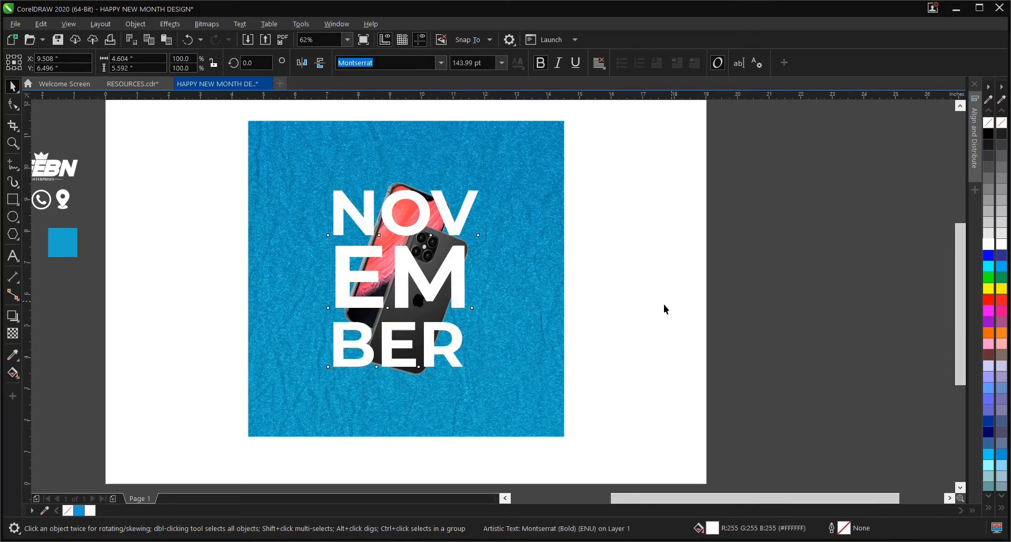
click(397, 383)
click(420, 310)
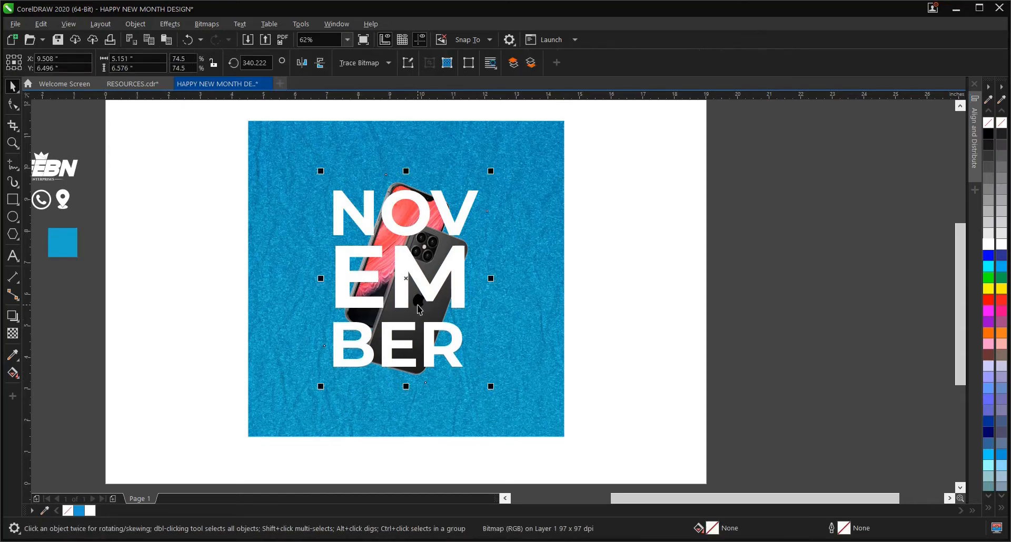
drag(408, 281, 225, 279)
key(ctrl+z)
scroll(401, 283, up, 2)
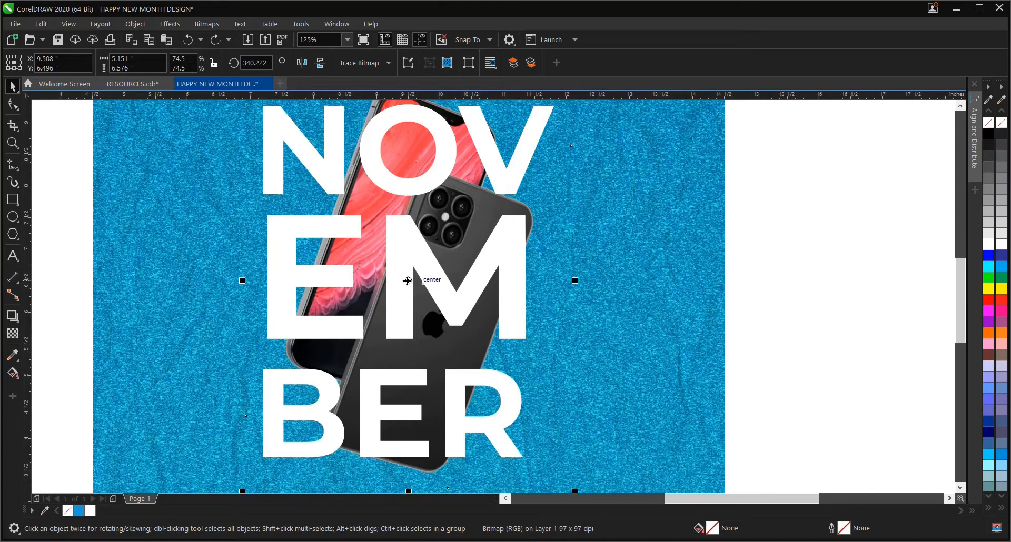
click(795, 280)
scroll(444, 311, down, 2)
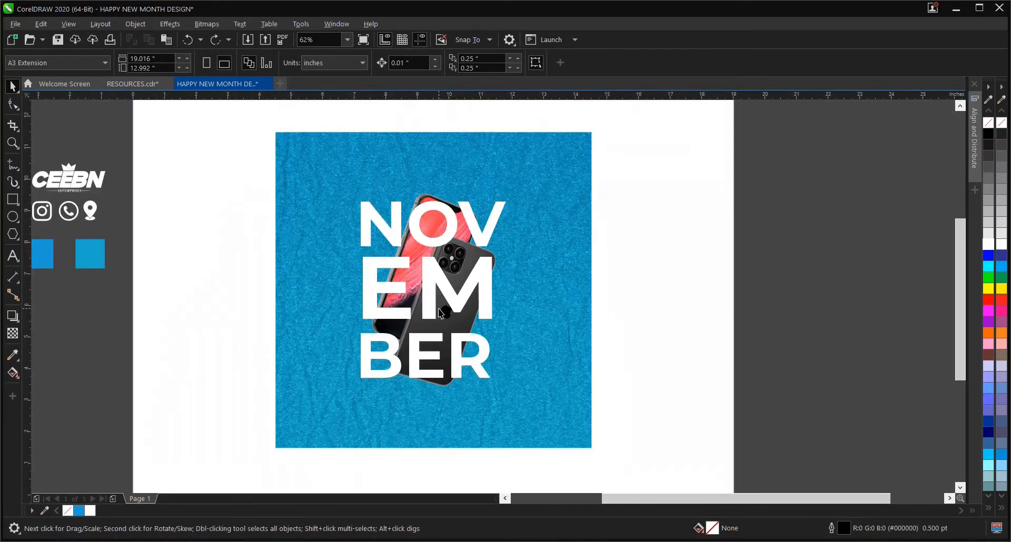
alt+click(454, 335)
alt+click(447, 320)
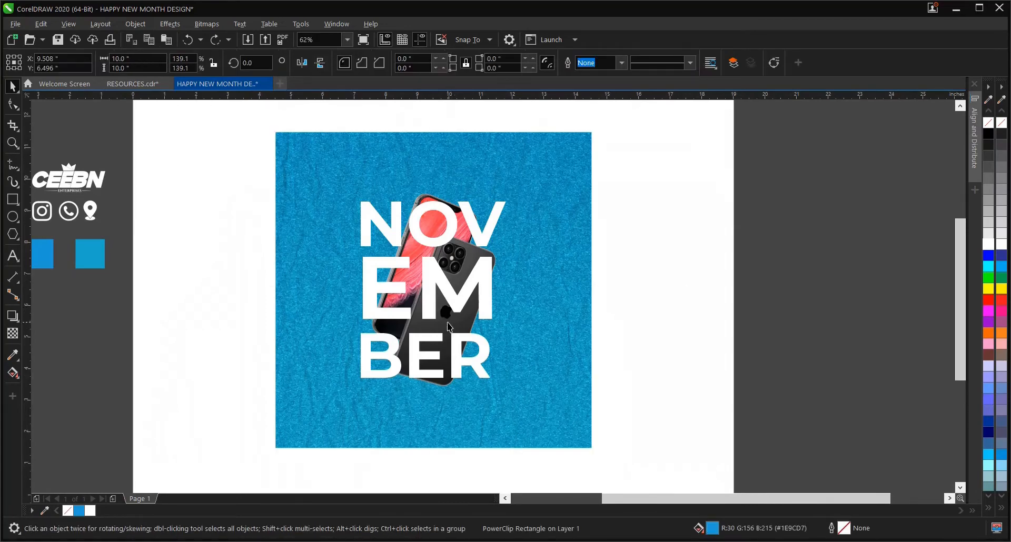
alt+click(447, 320)
alt+click(449, 321)
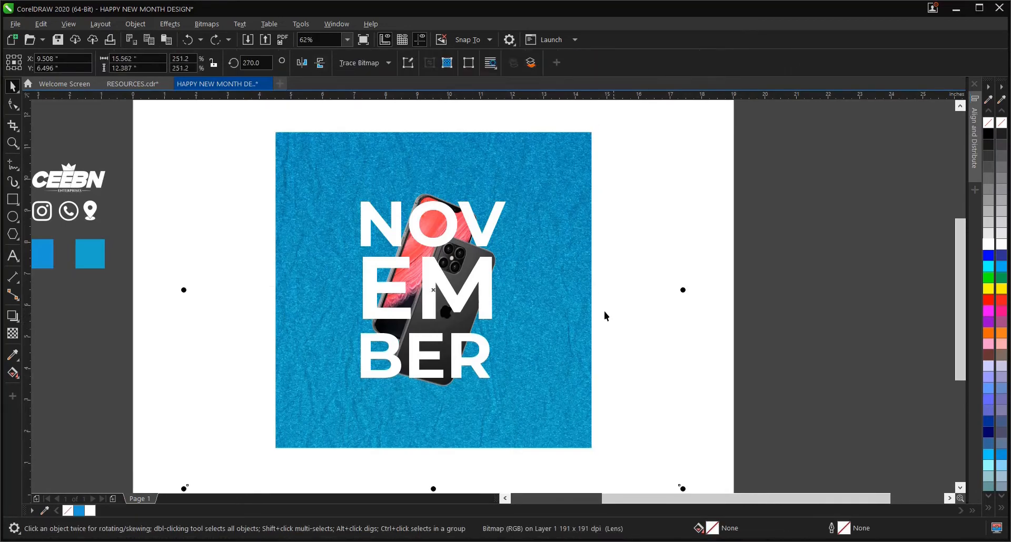
click(606, 316)
click(442, 319)
alt+click(443, 319)
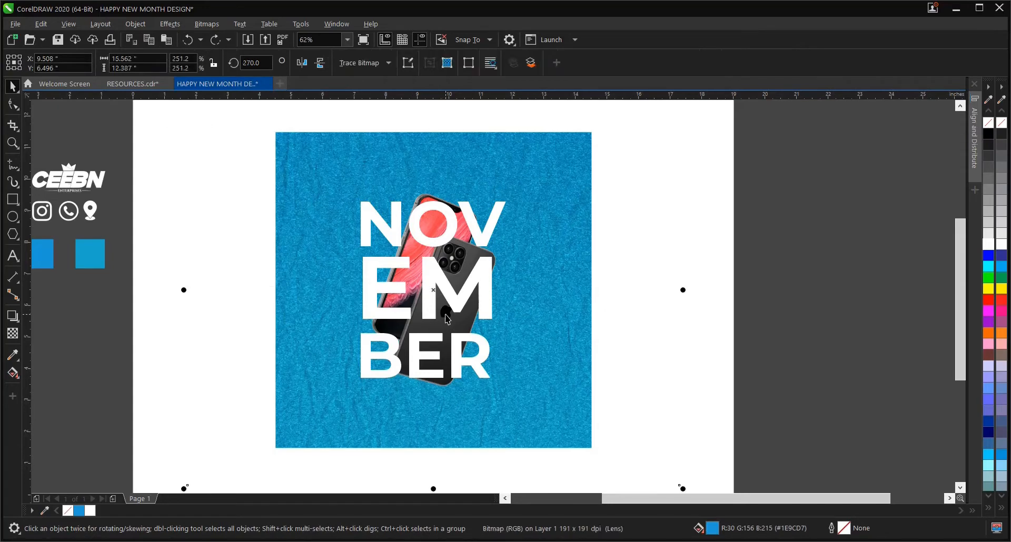
alt+click(444, 319)
drag(657, 152, 390, 390)
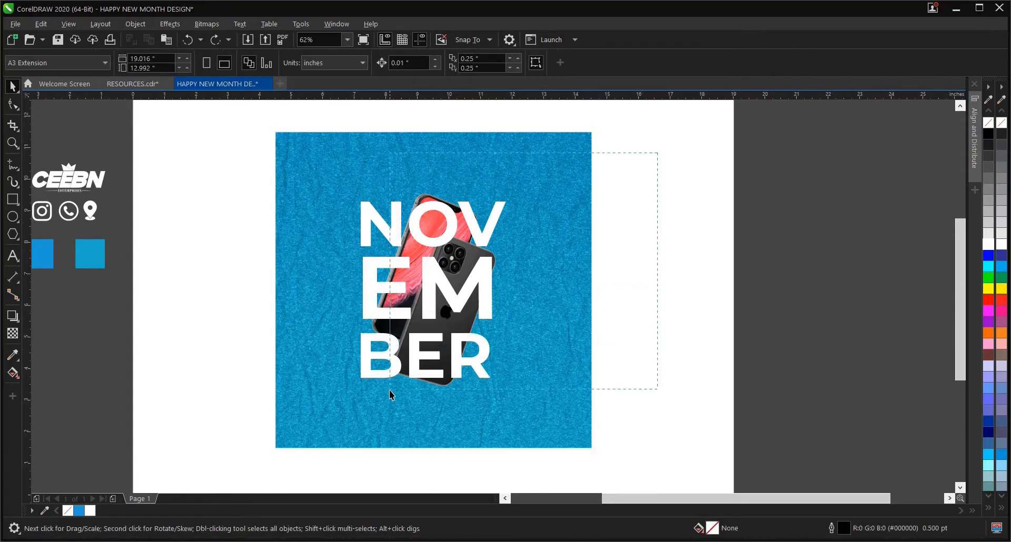
Step: Select the phones image beneath the NOVEMBER text and move it to the left edge of the blue square
alt+click(424, 308)
alt+click(425, 307)
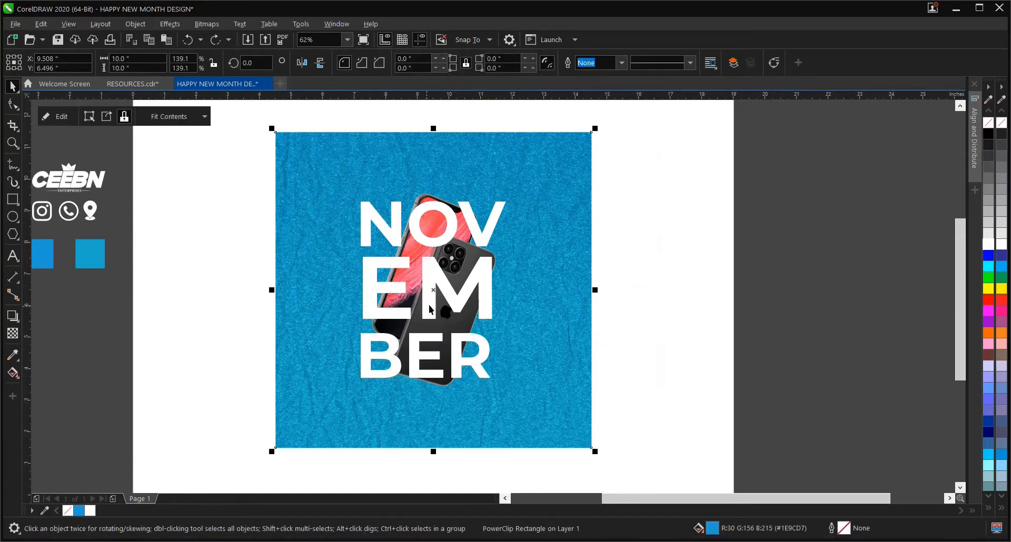
alt+click(429, 305)
alt+click(429, 305)
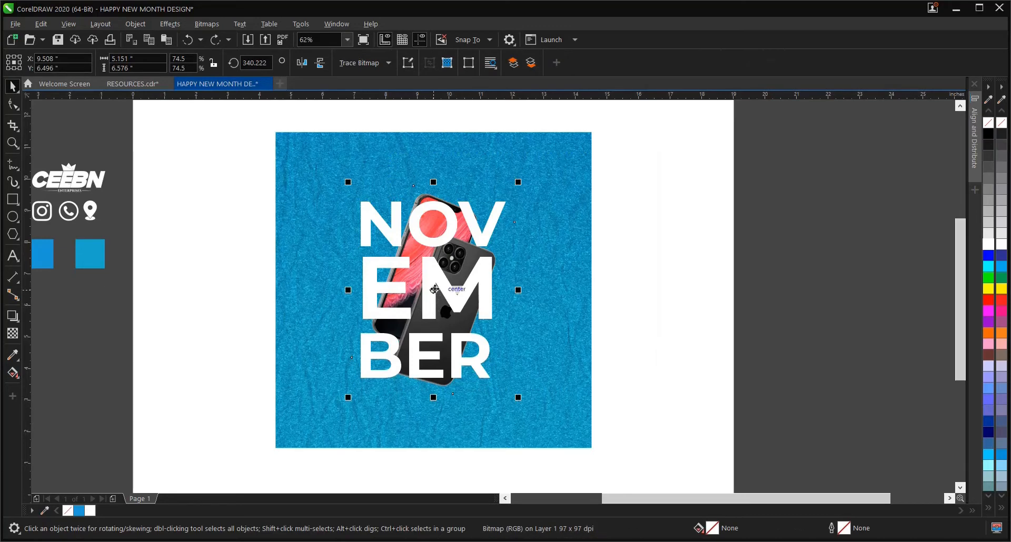
drag(434, 290, 203, 296)
click(606, 293)
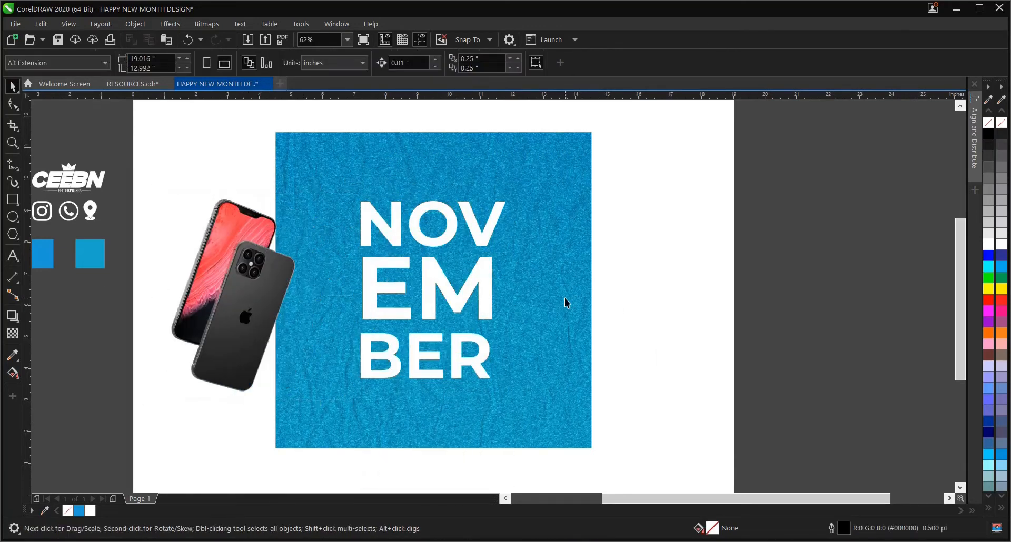
Step: Try to shift the texture overlay on the blue square towards its lower right, and undo the move
click(565, 298)
click(652, 301)
click(527, 315)
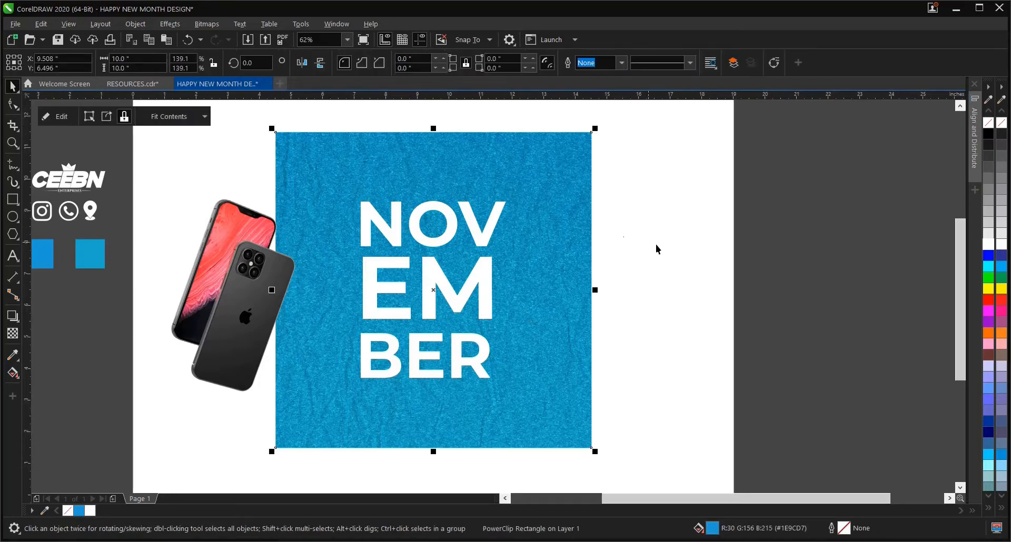
ctrl+click(535, 301)
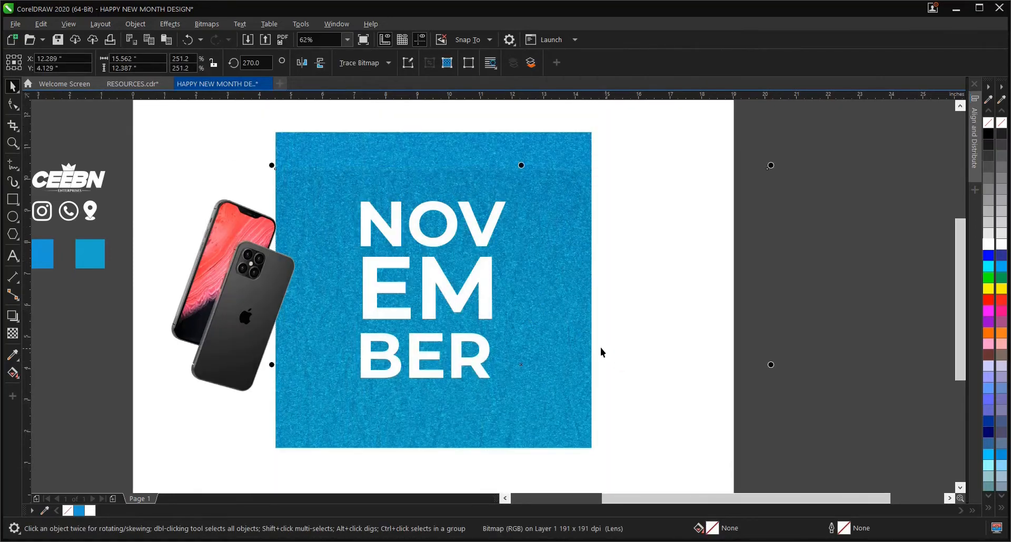
drag(536, 281, 569, 315)
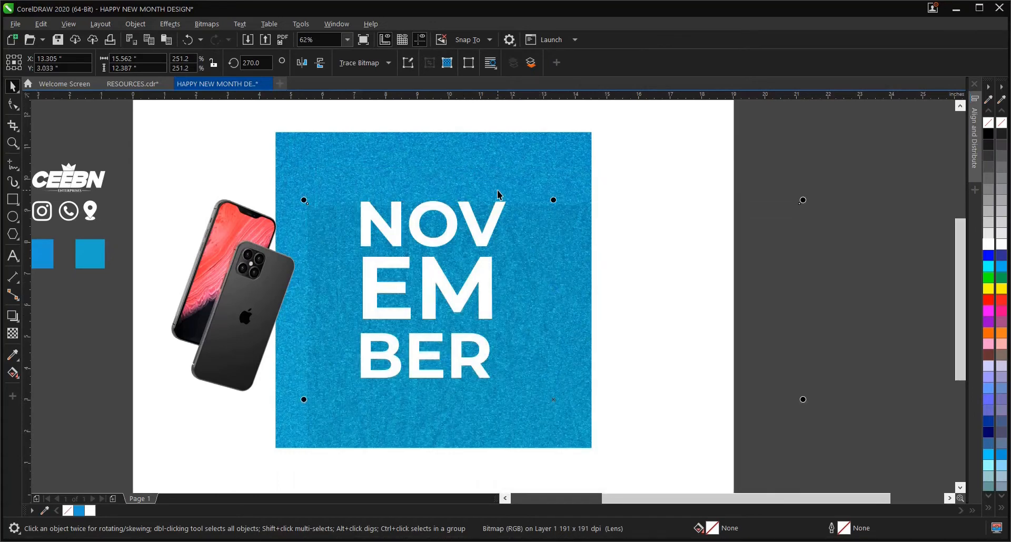
key(ctrl+z)
click(700, 226)
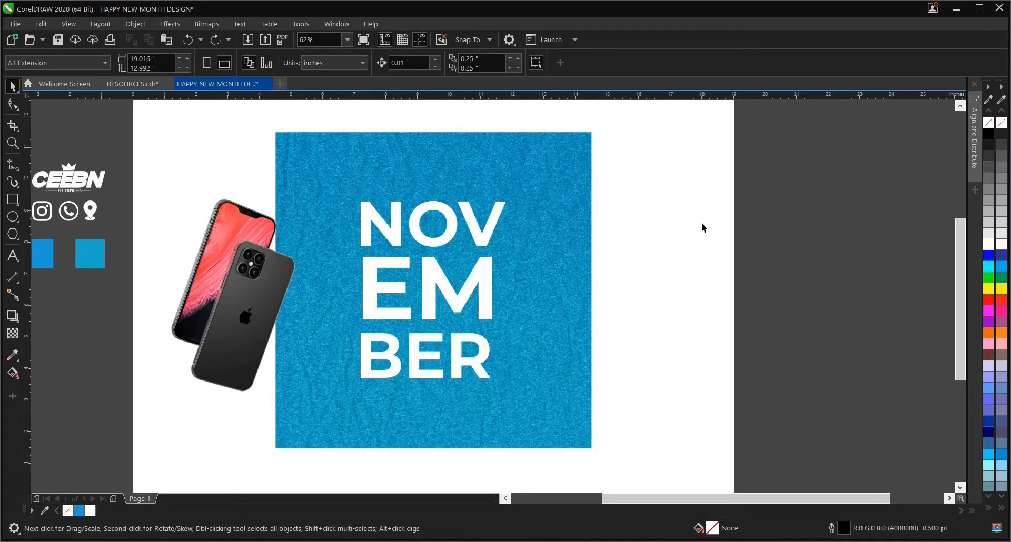
click(468, 291)
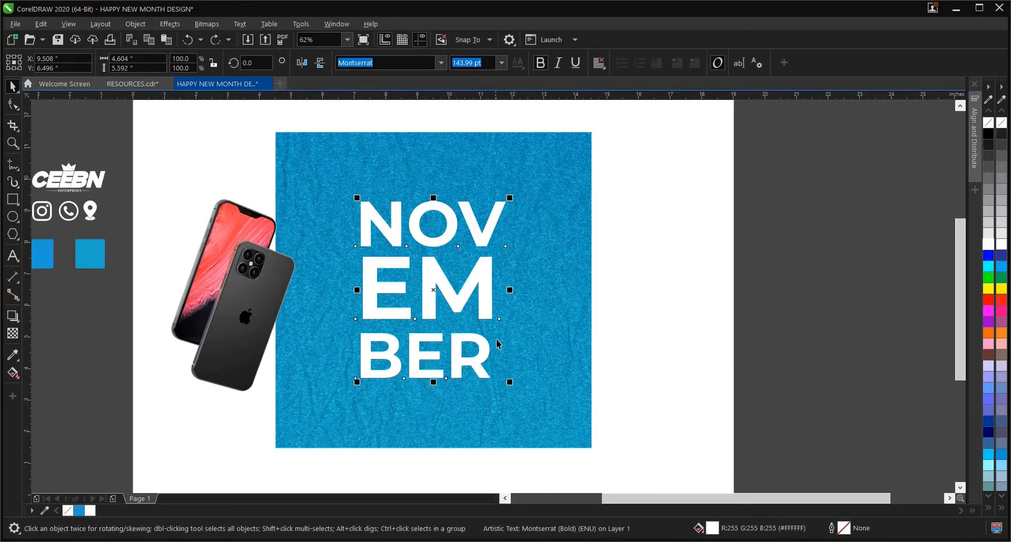
scroll(501, 378, up, 1)
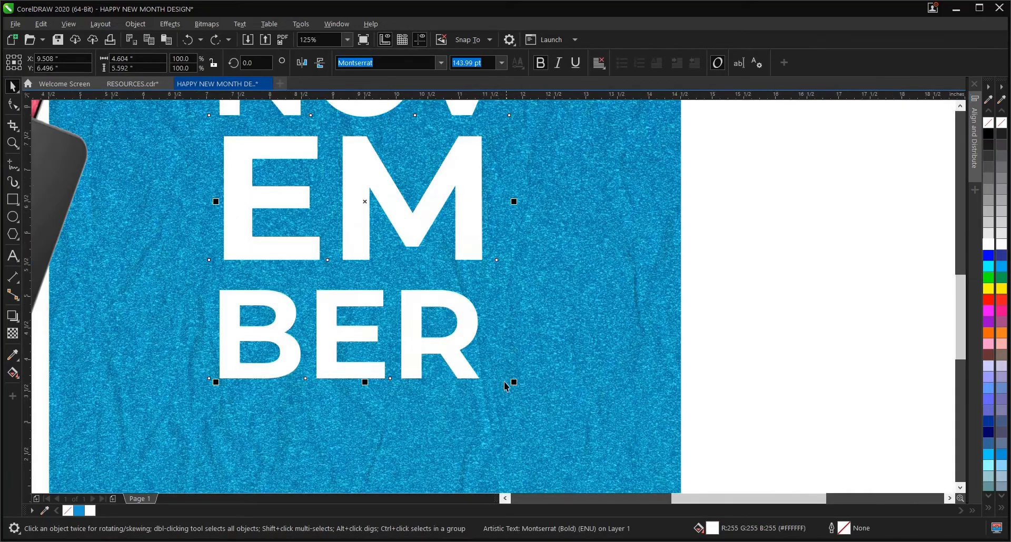
scroll(521, 390, down, 1)
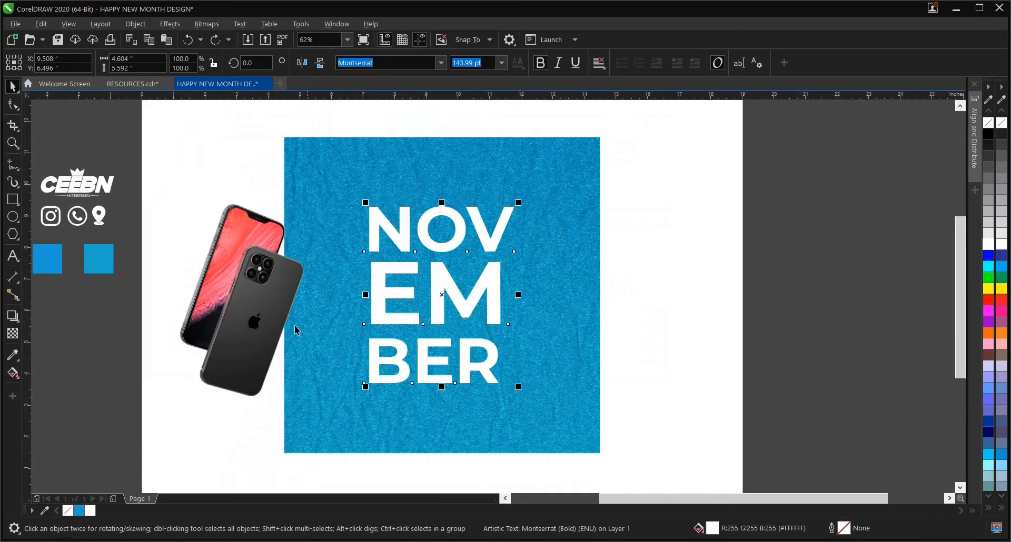
scroll(266, 295, up, 1)
scroll(260, 279, down, 1)
click(269, 289)
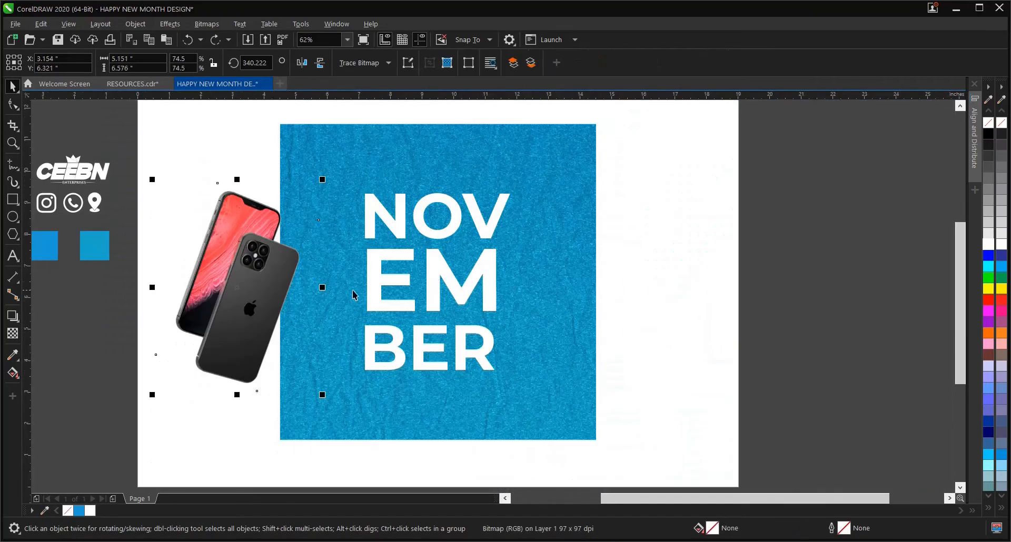
click(563, 284)
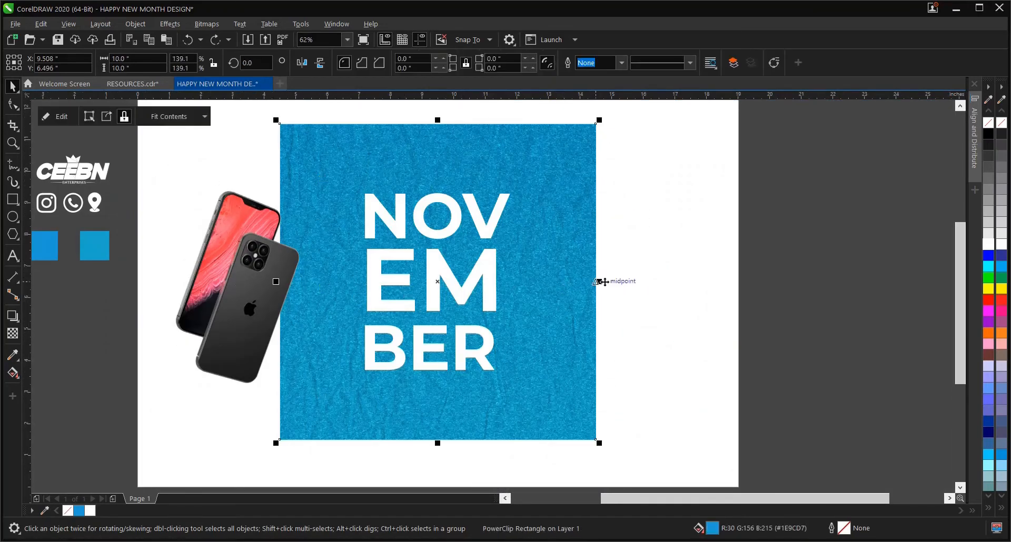
click(604, 283)
Step: Move the phones image to the empty page area to the right of the blue square
click(252, 279)
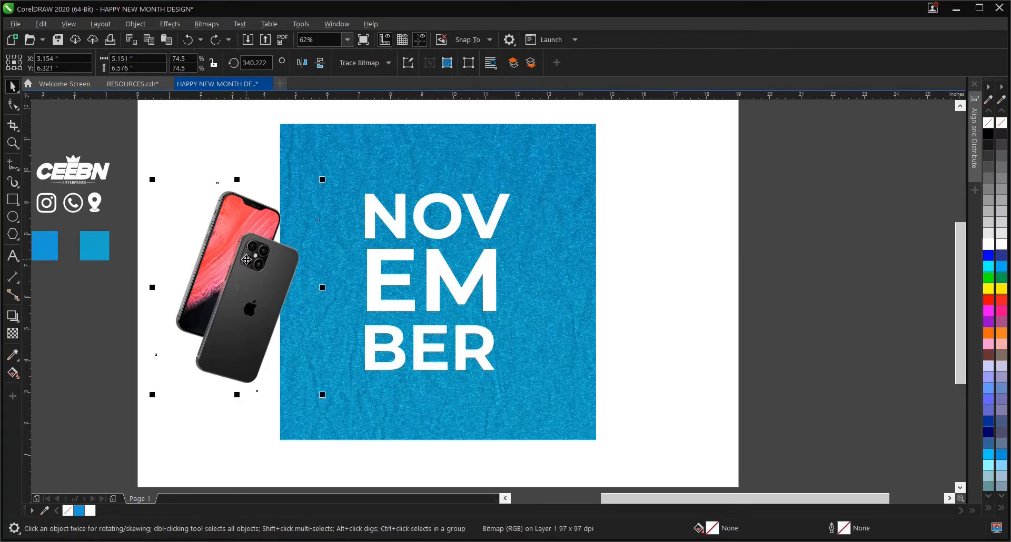
drag(247, 259, 666, 244)
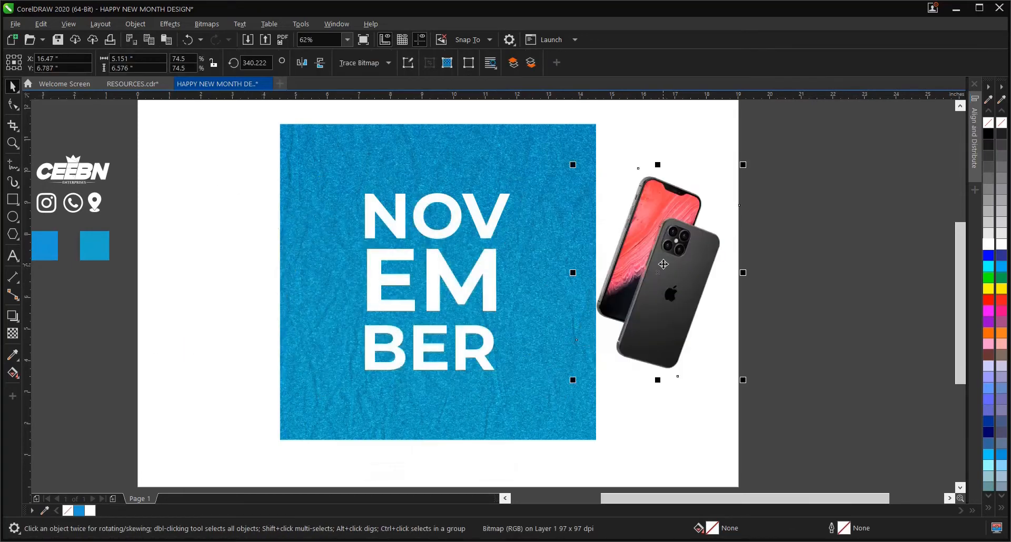
click(789, 292)
click(669, 254)
Step: Shrink the NOVEMBER text about its centre to about 4.4 by 5.3 inches
click(433, 275)
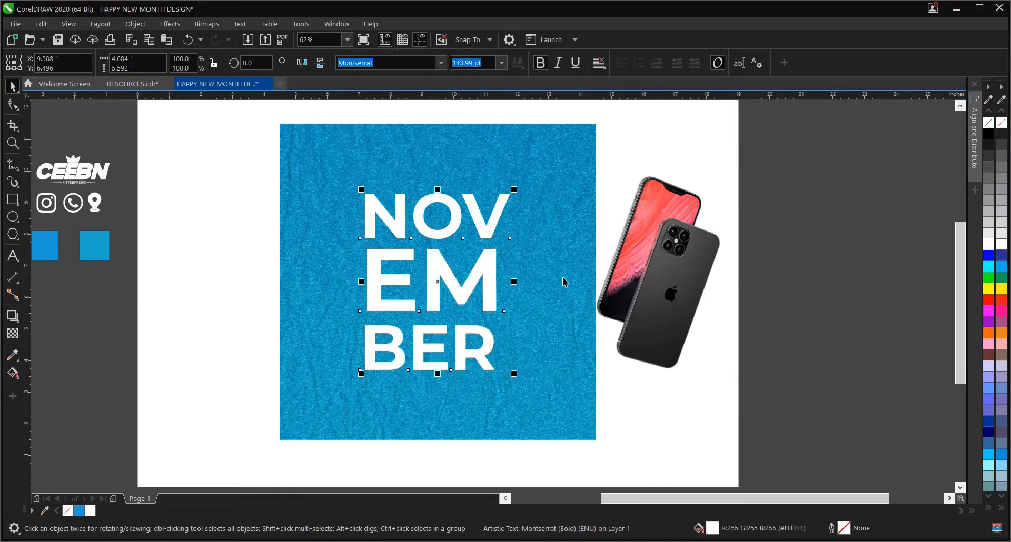
scroll(513, 197, up, 2)
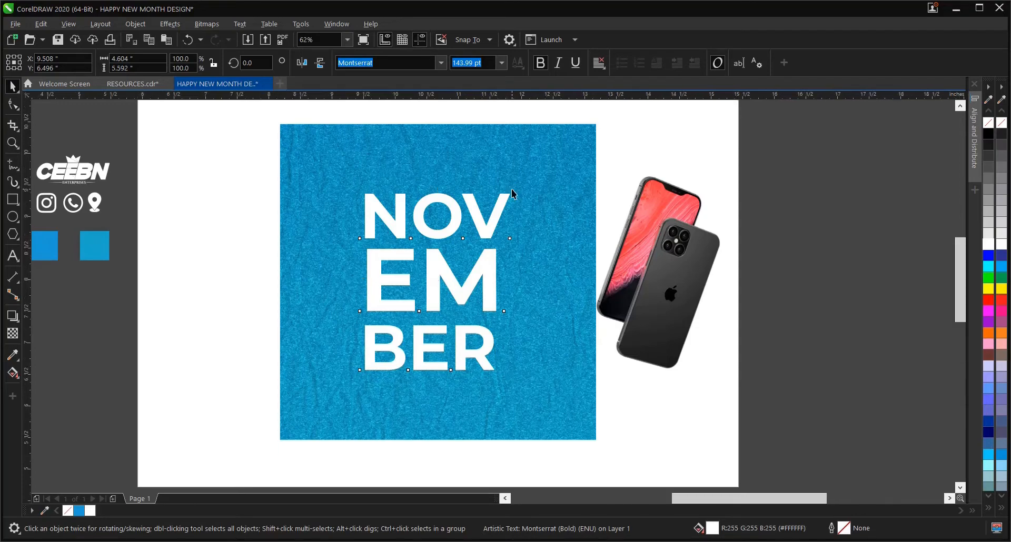
drag(516, 193, 506, 204)
scroll(410, 227, down, 2)
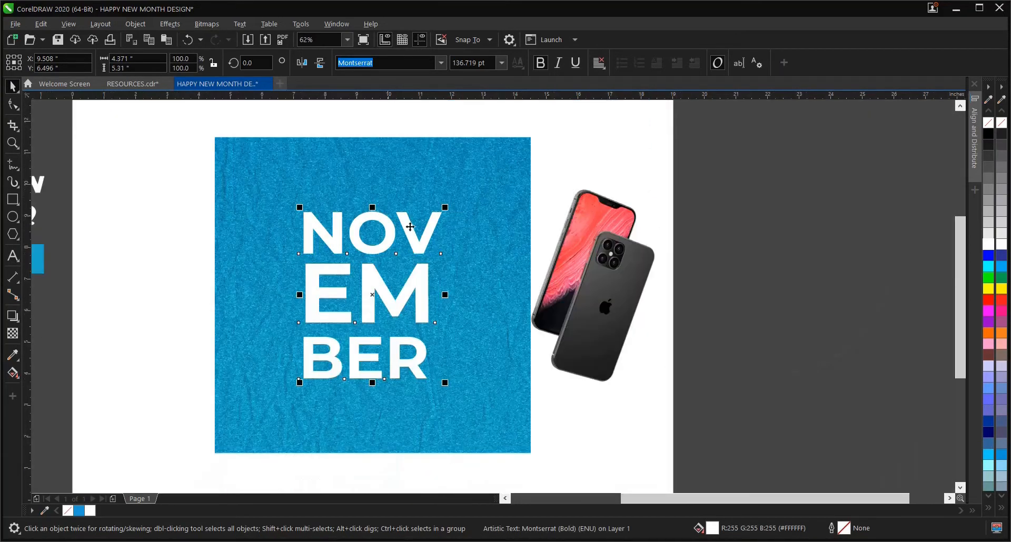
Step: Shrink the phones image about its centre to about 4.4 by 5.6 inches
click(573, 230)
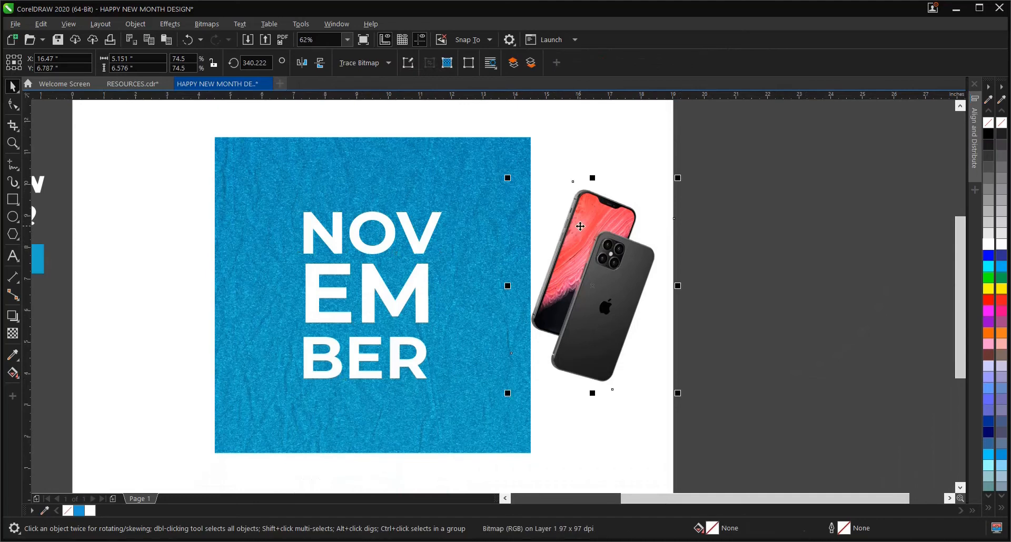
click(678, 173)
click(630, 214)
drag(677, 178, 667, 193)
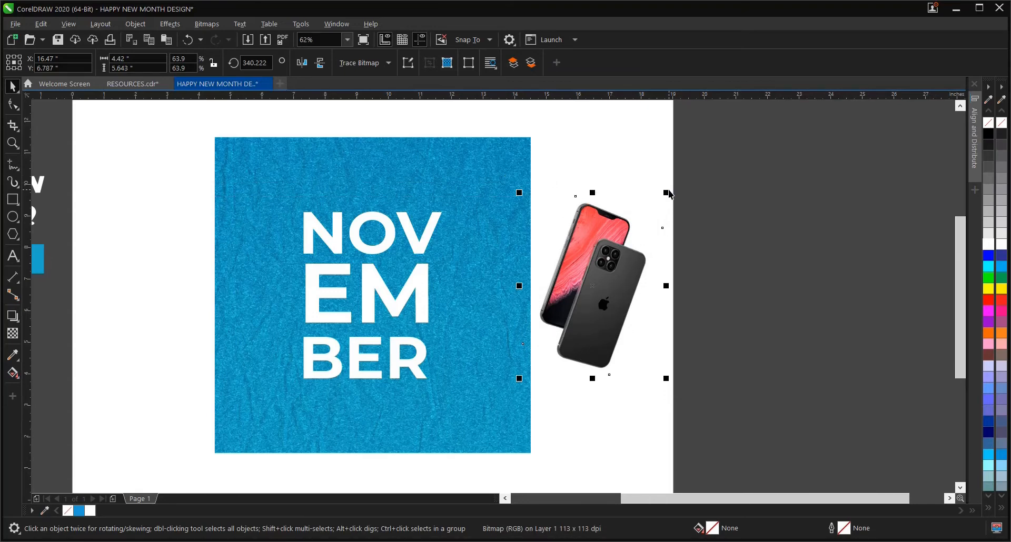
key(Escape)
Step: Centre the phones image behind the NOVEMBER text and shrink it about its centre to about 3.9 by 4.9 inches
scroll(579, 235, down, 2)
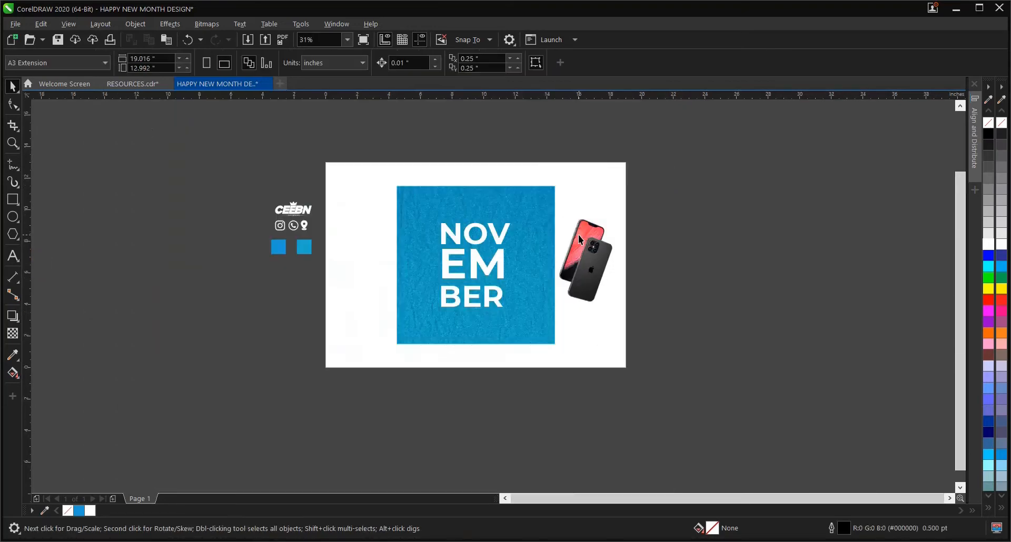
scroll(578, 235, up, 2)
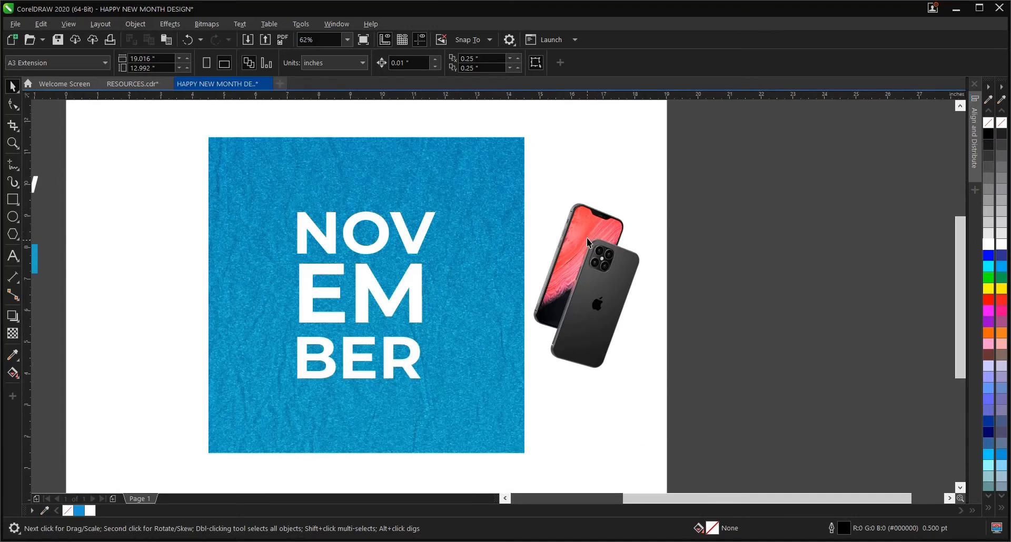
drag(586, 238, 359, 257)
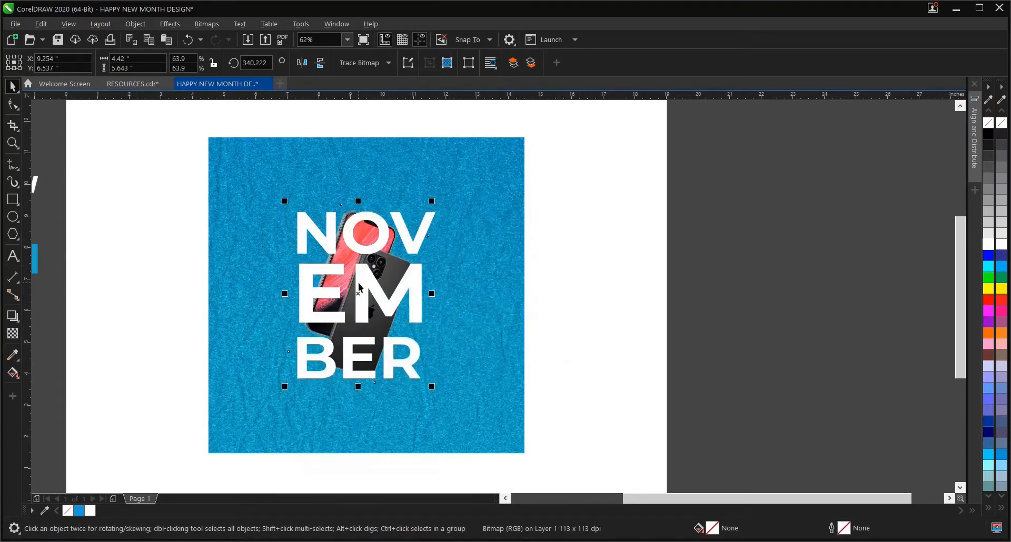
drag(359, 293, 561, 295)
drag(491, 303, 424, 306)
drag(381, 295, 372, 295)
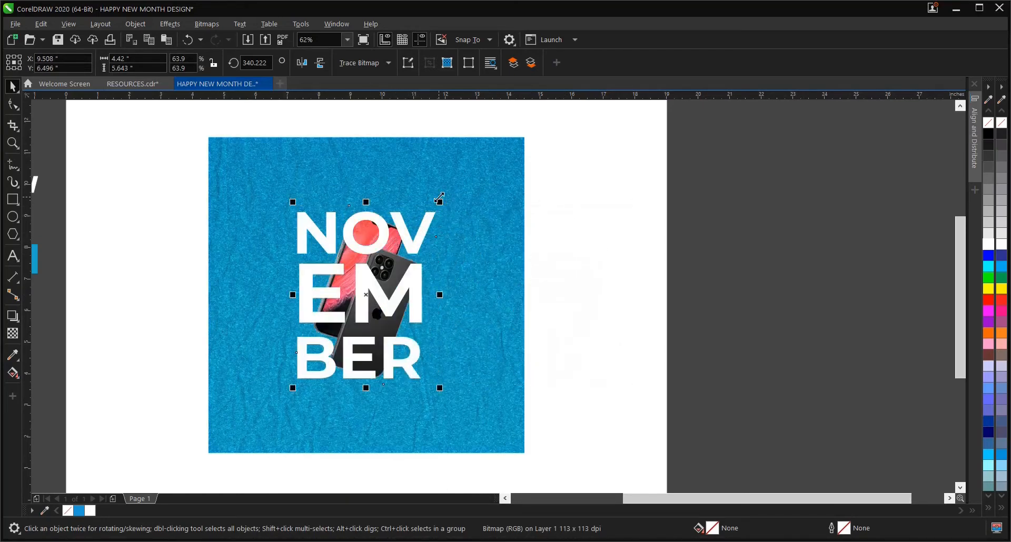
mouse_move(440, 203)
mouse_down()
mouse_move(428, 198)
mouse_move(432, 213)
mouse_up()
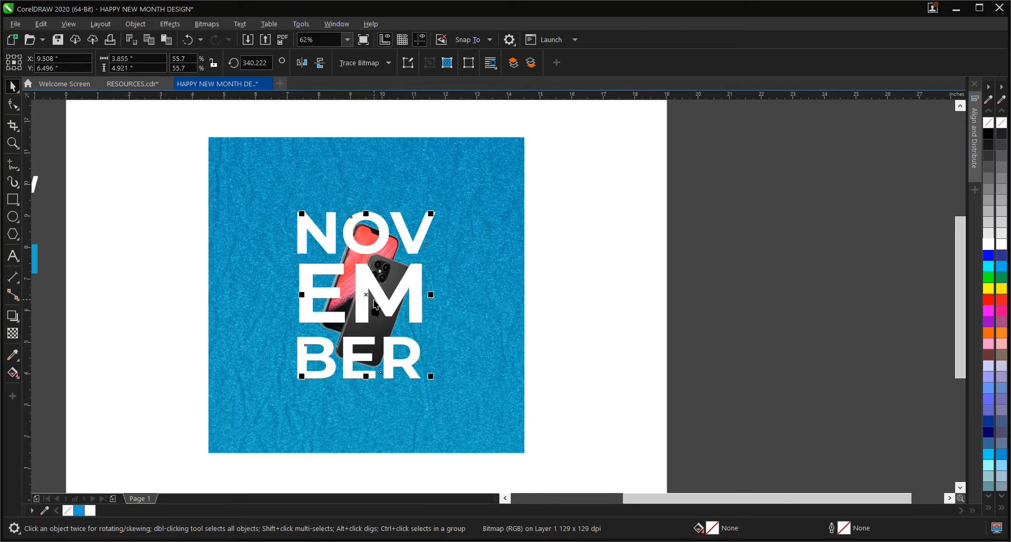
Step: Move the phones image beside the square, and PowerClip it inside the NOVEMBER text, centred on the letters
drag(376, 304, 592, 302)
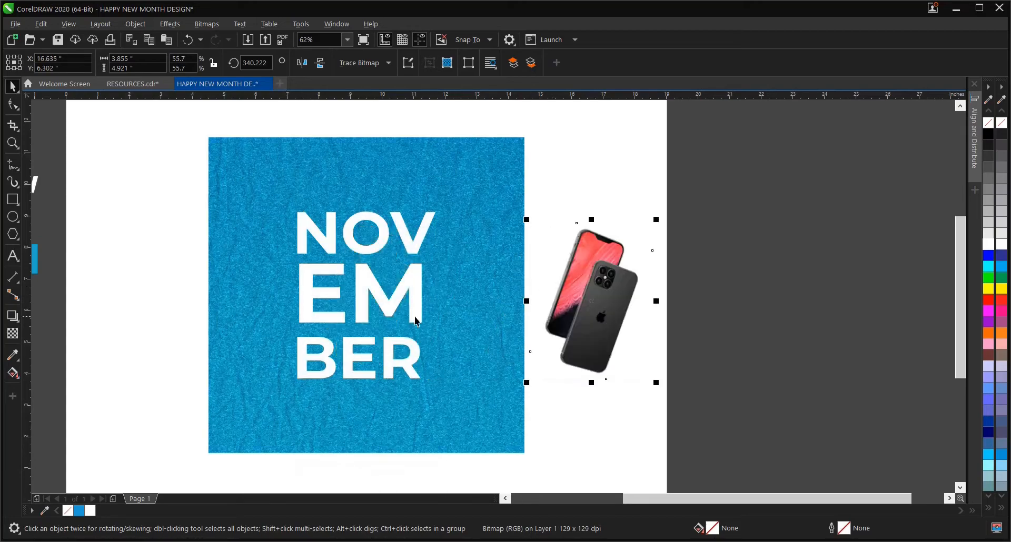
scroll(416, 321, up, 2)
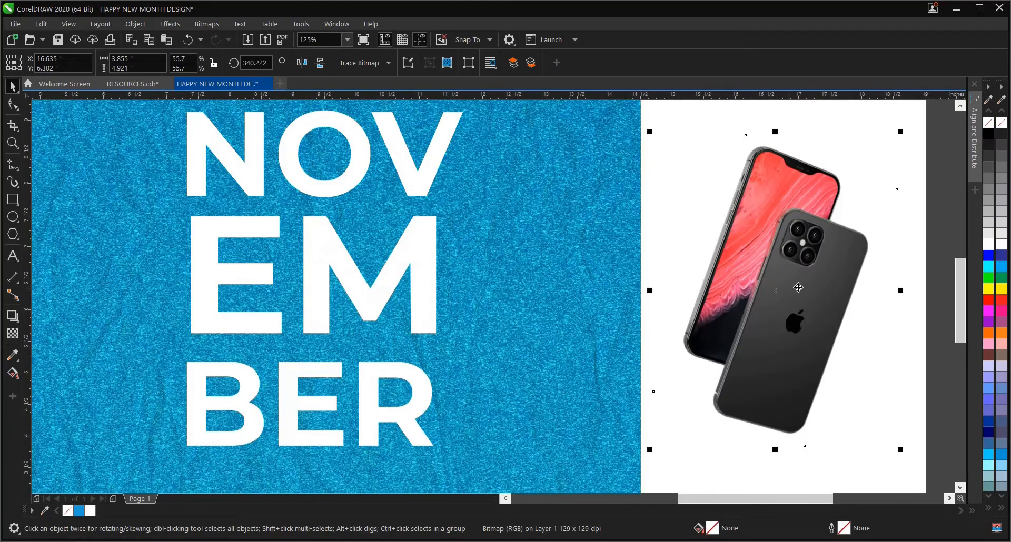
drag(799, 288, 322, 278)
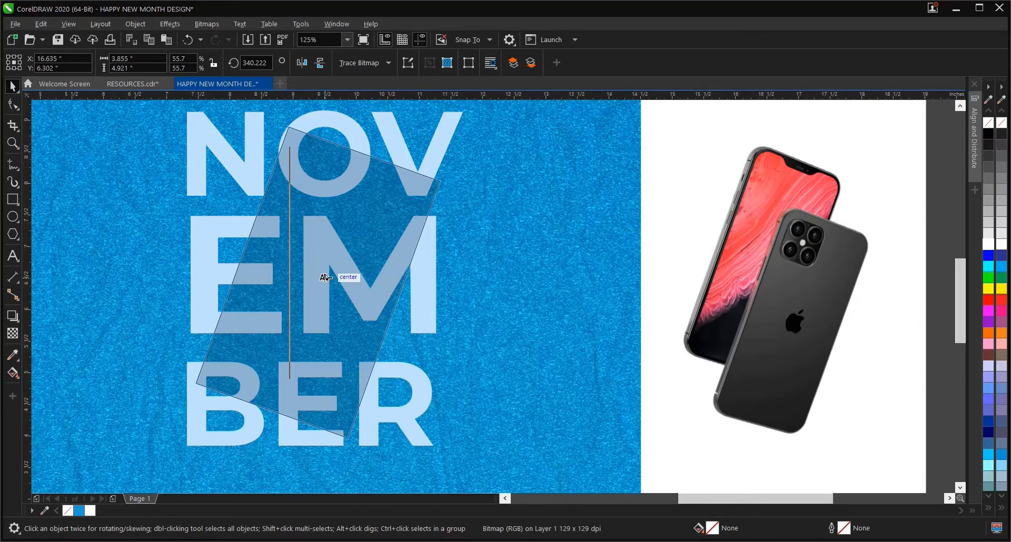
drag(322, 277, 323, 278)
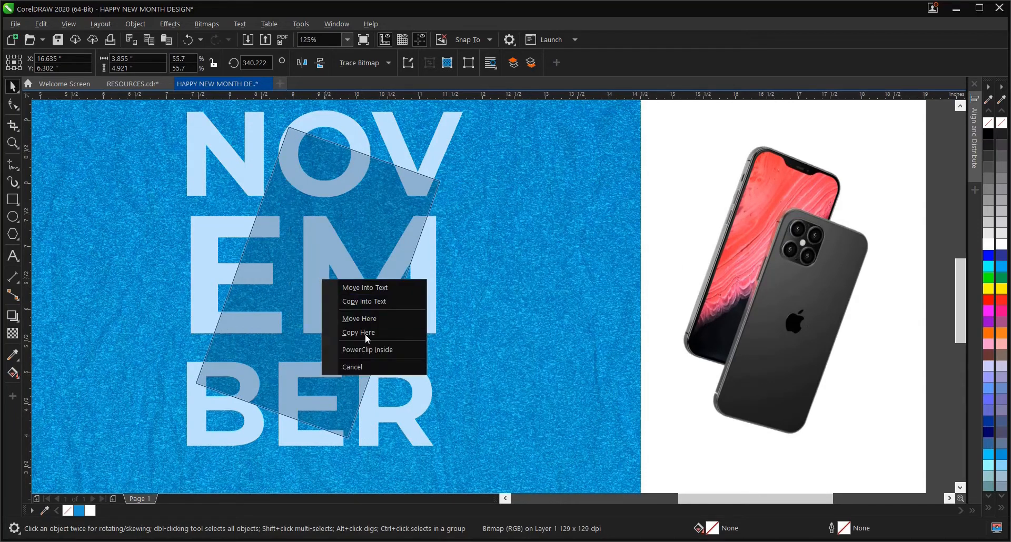
click(375, 349)
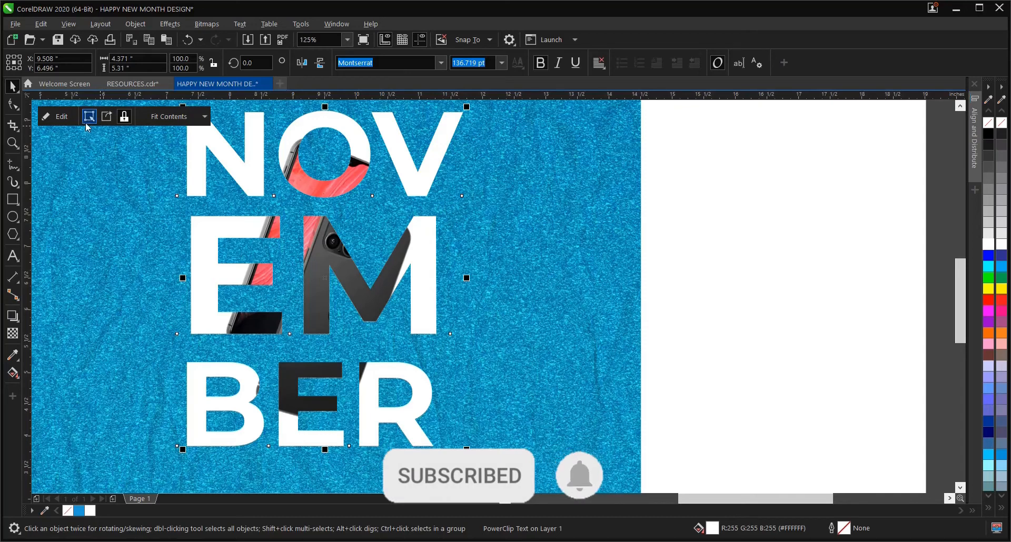
Step: Open the NOVEMBER text's PowerClip contents, copy the phones image, and finish editing the PowerClip
click(65, 117)
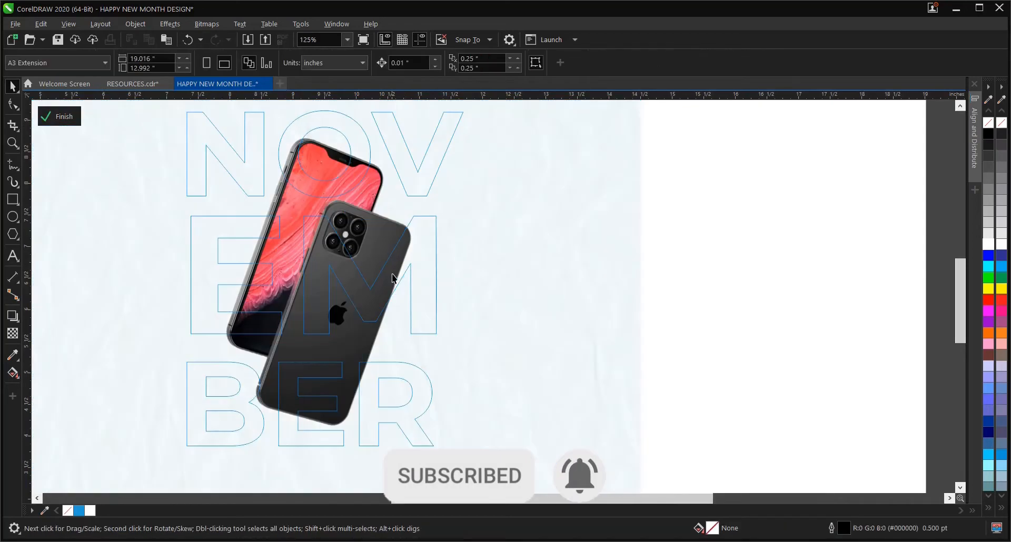
scroll(392, 278, down, 2)
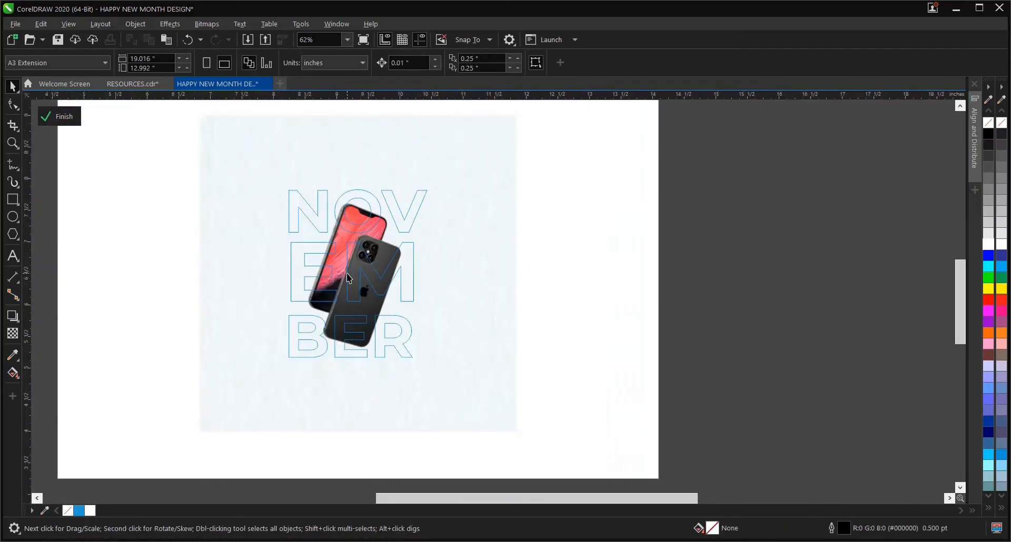
scroll(348, 277, up, 2)
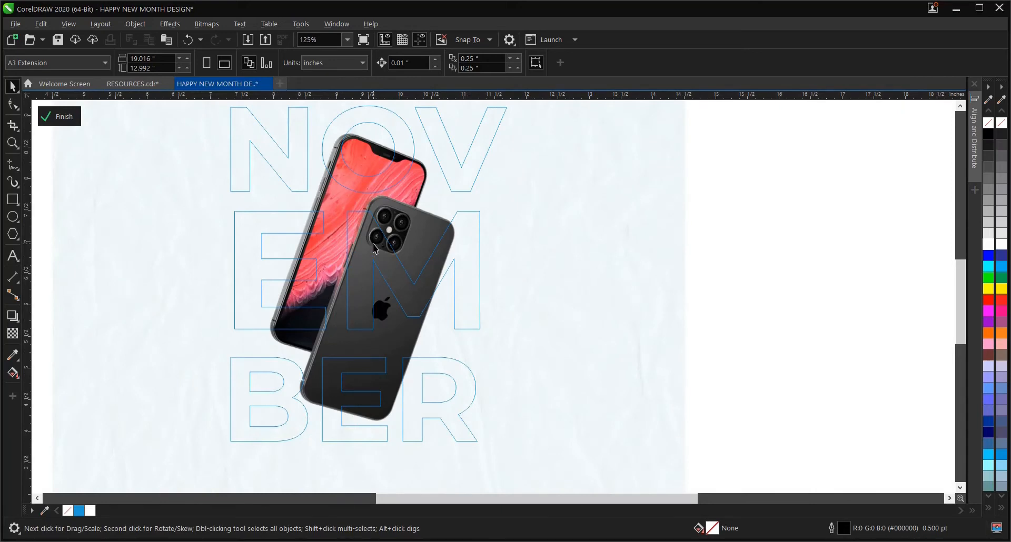
click(375, 247)
right_click(373, 244)
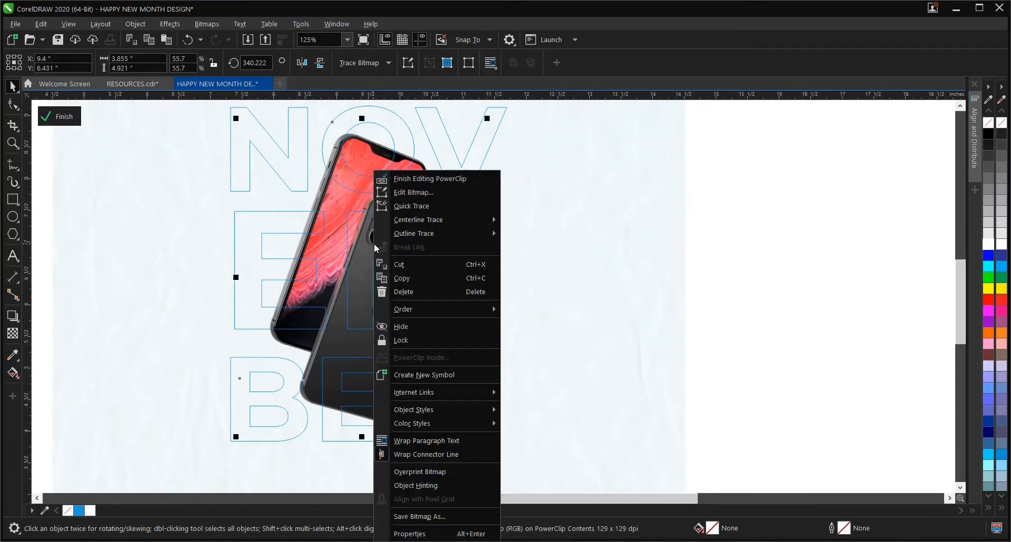
click(400, 276)
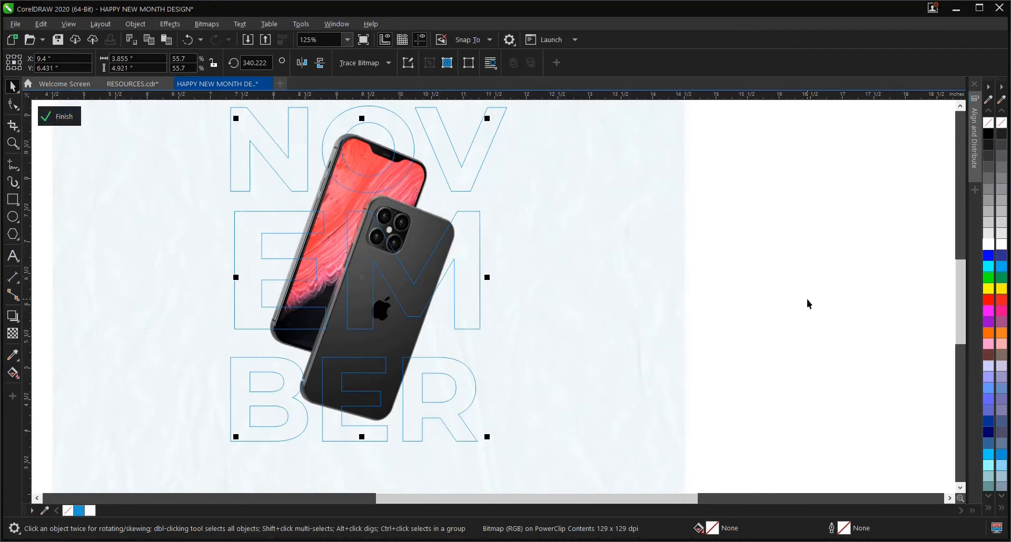
ctrl+click(823, 245)
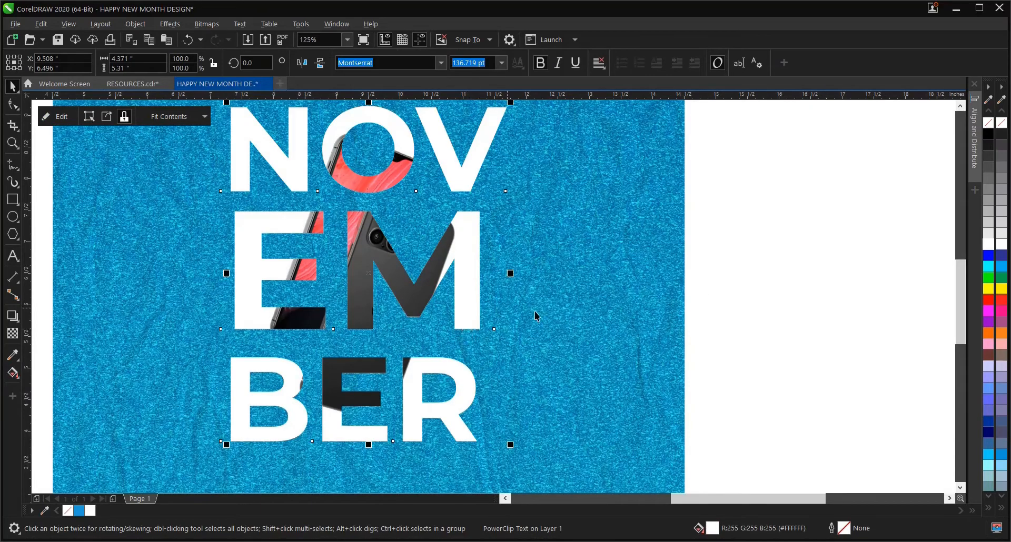
Step: Paste the copied phones image in place over the NOVEMBER letters
click(765, 308)
scroll(446, 287, down, 1)
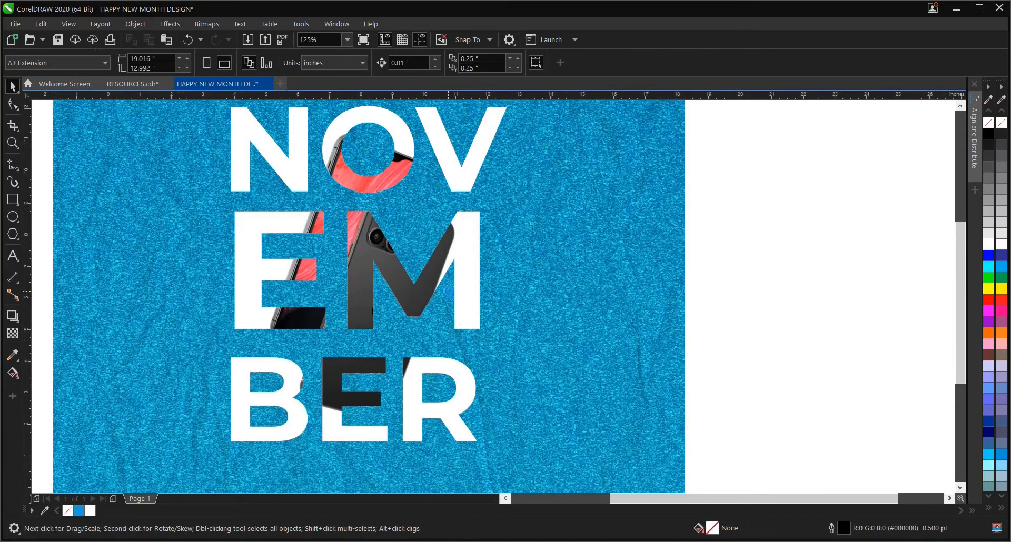
scroll(420, 280, up, 1)
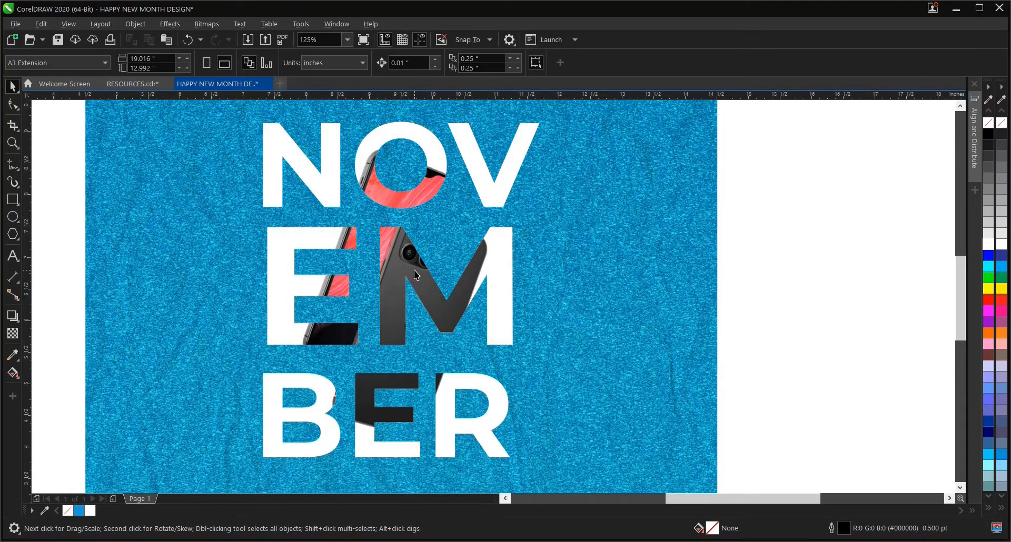
click(416, 275)
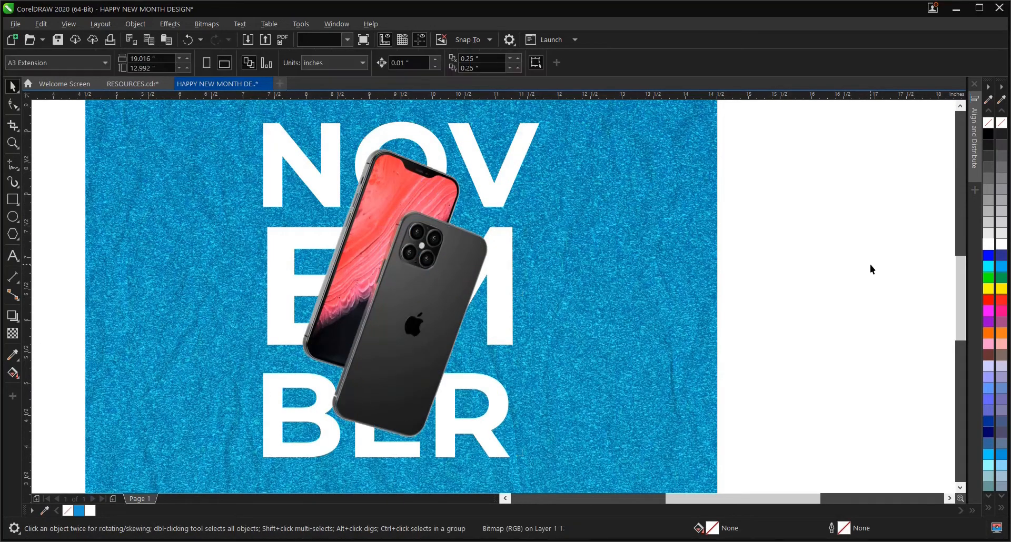
Step: Bring the NOVEMBER PowerClip text to the front of the page, above the pasted phones
click(526, 131)
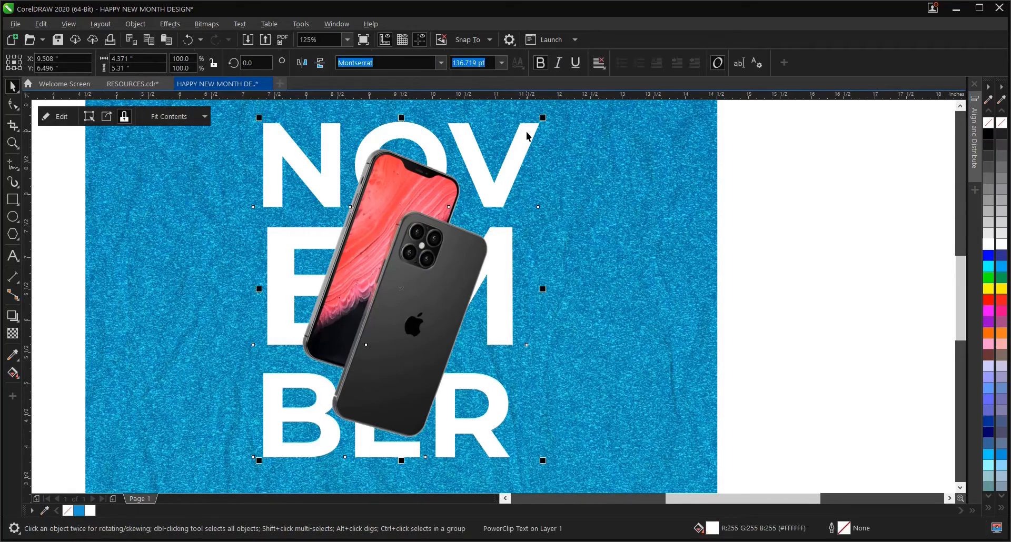
click(135, 23)
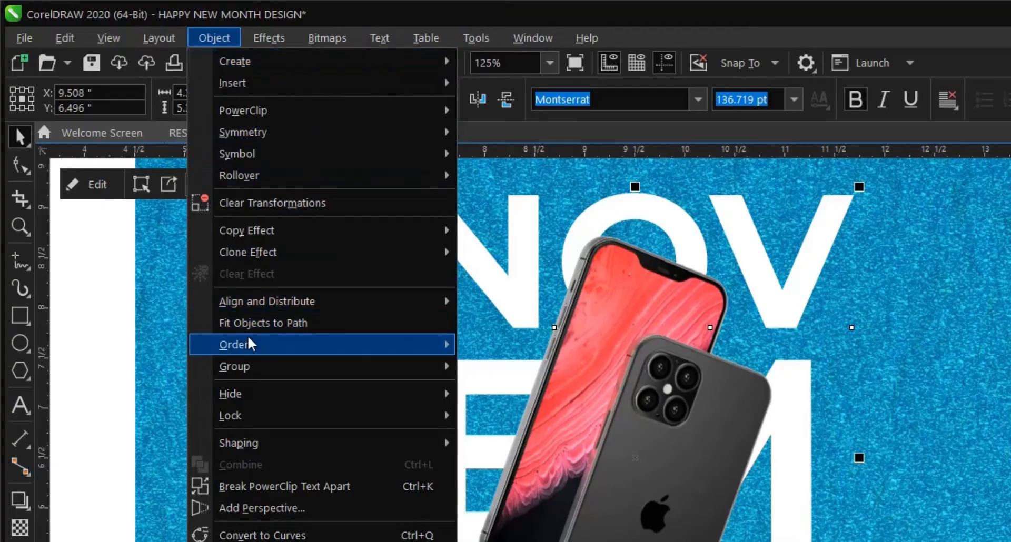
mouse_move(156, 217)
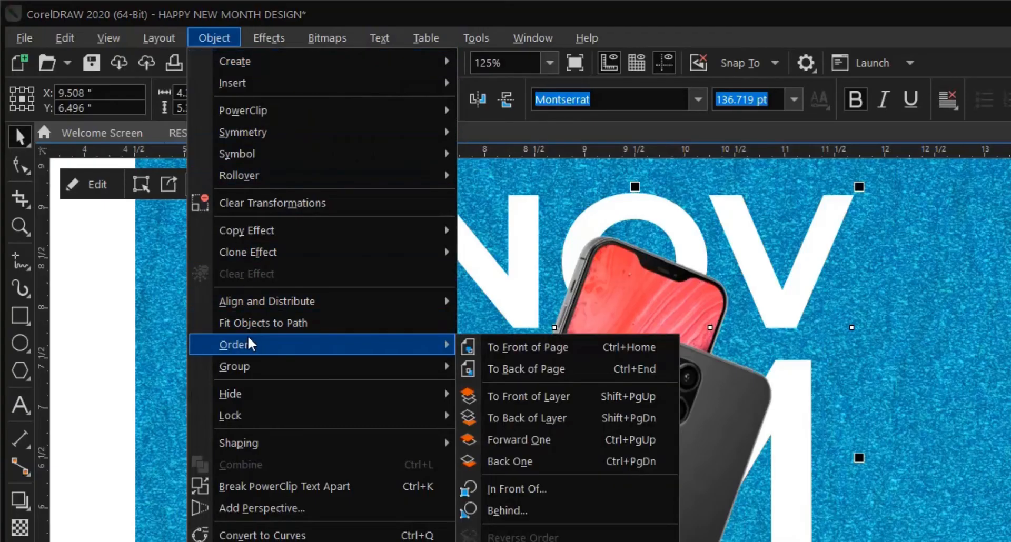
click(529, 345)
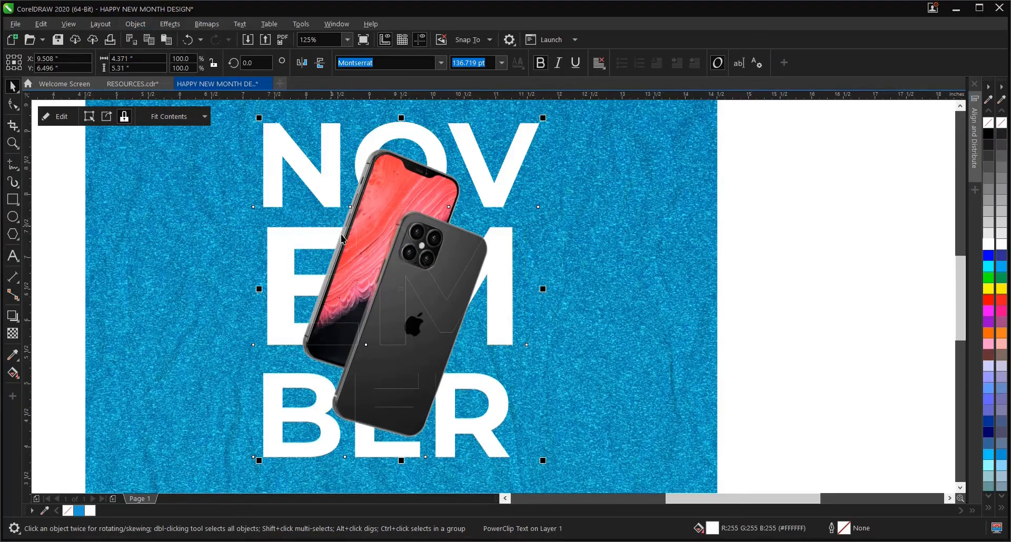
Step: Give the NOVEMBER text a 2.0 pt outline and colour it white (#FFFFFF)
scroll(455, 292, up, 2)
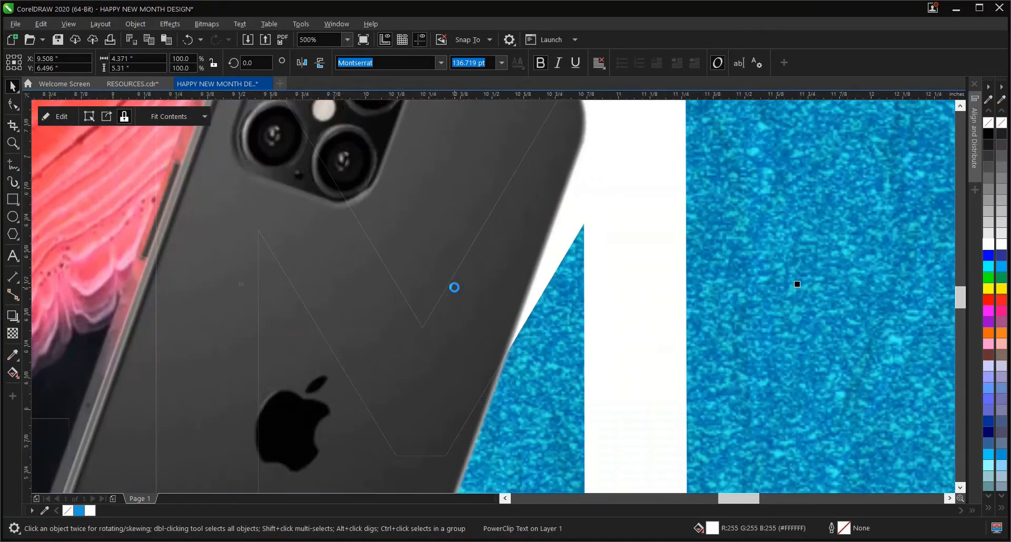
scroll(455, 285, down, 2)
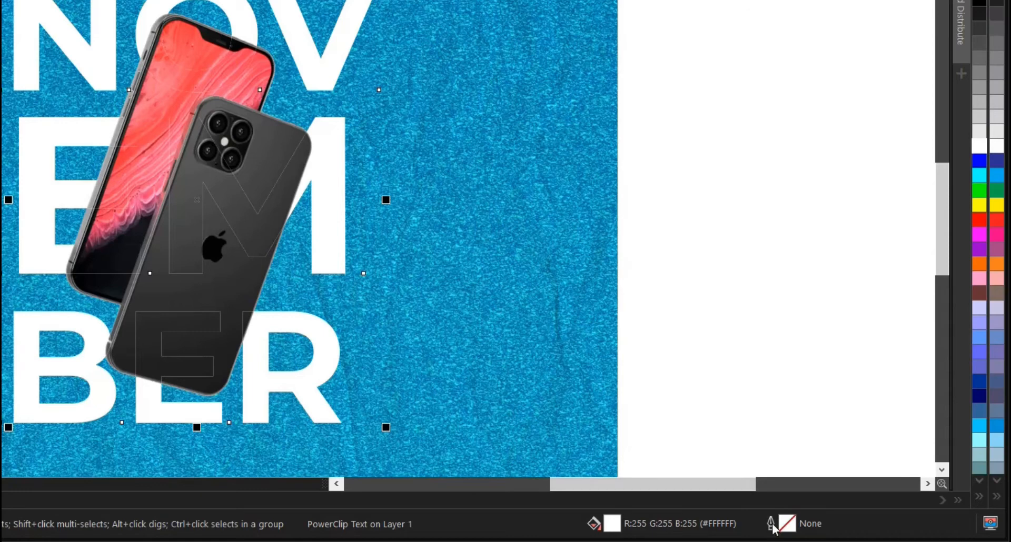
double_click(771, 524)
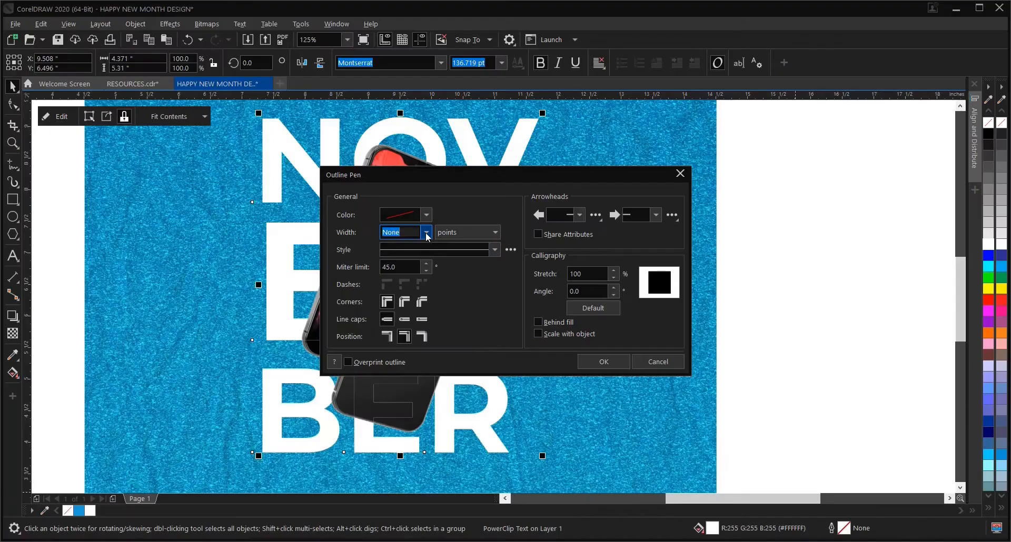
click(426, 233)
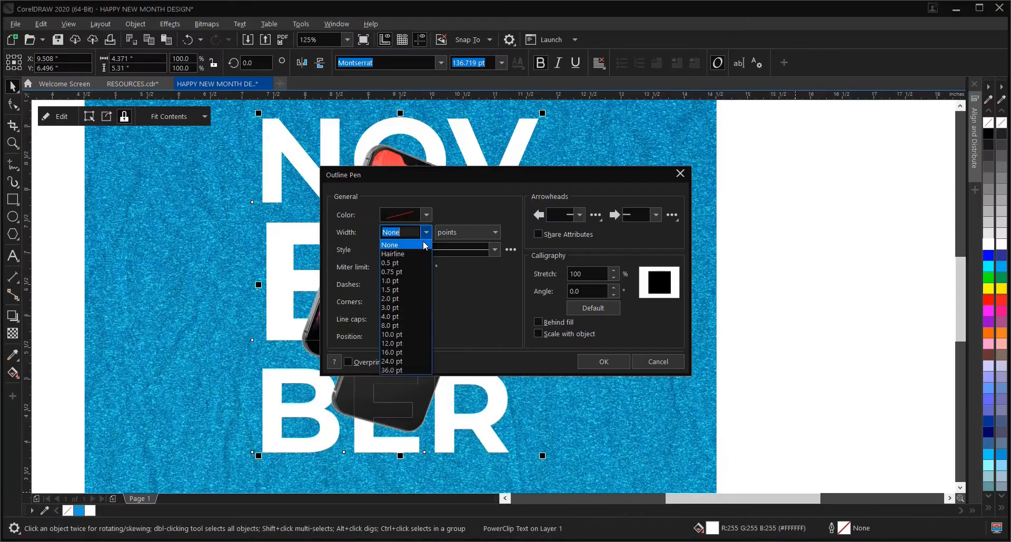
click(393, 300)
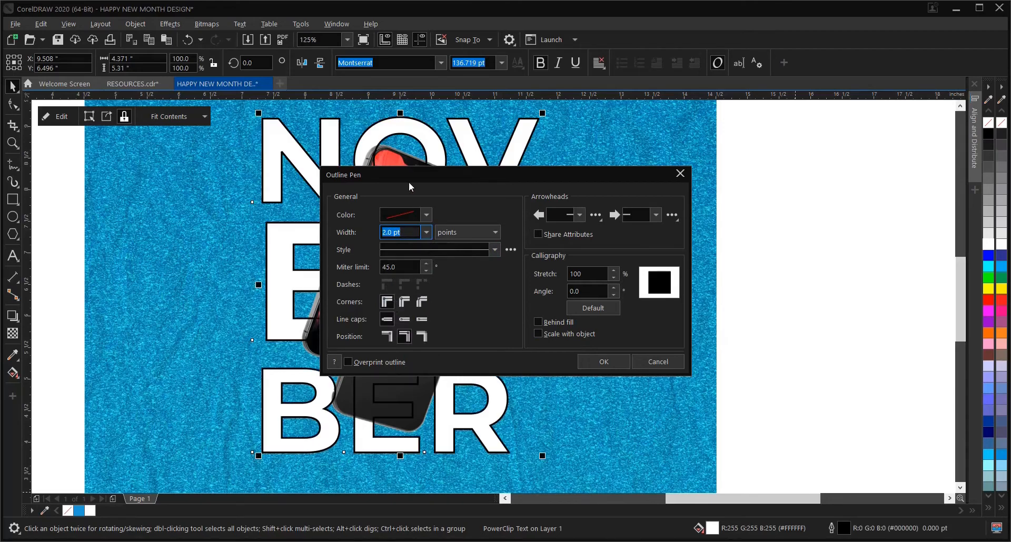
drag(421, 176, 675, 189)
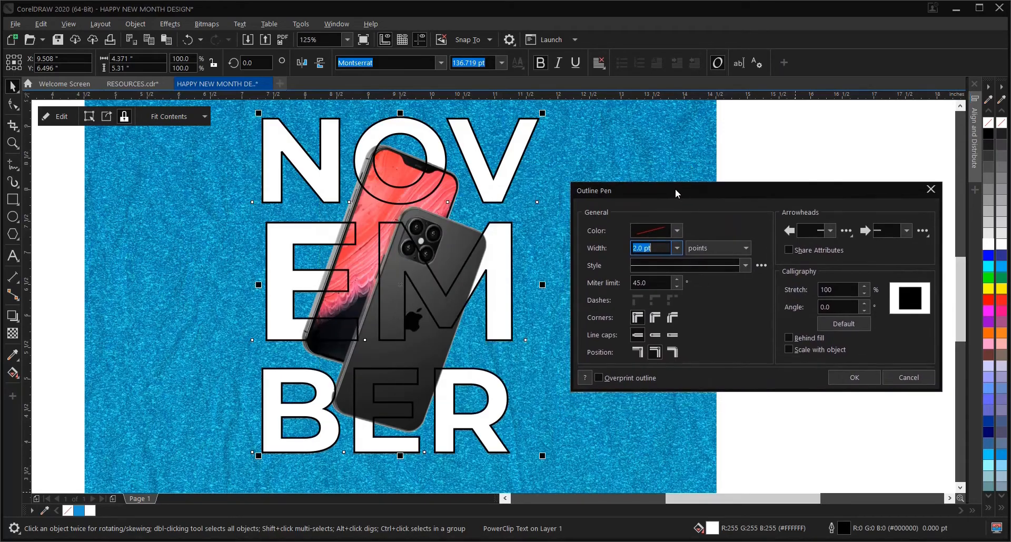
click(680, 232)
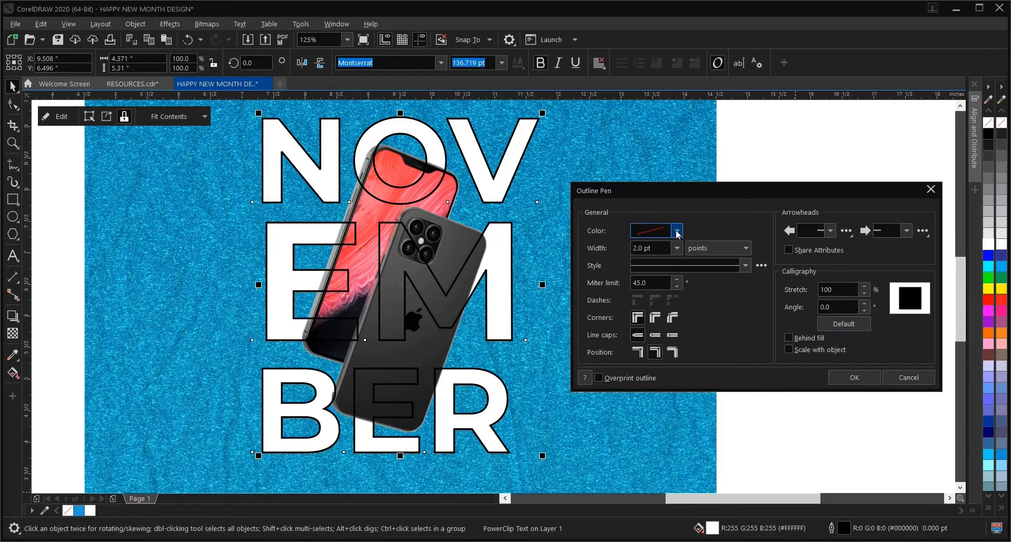
click(677, 232)
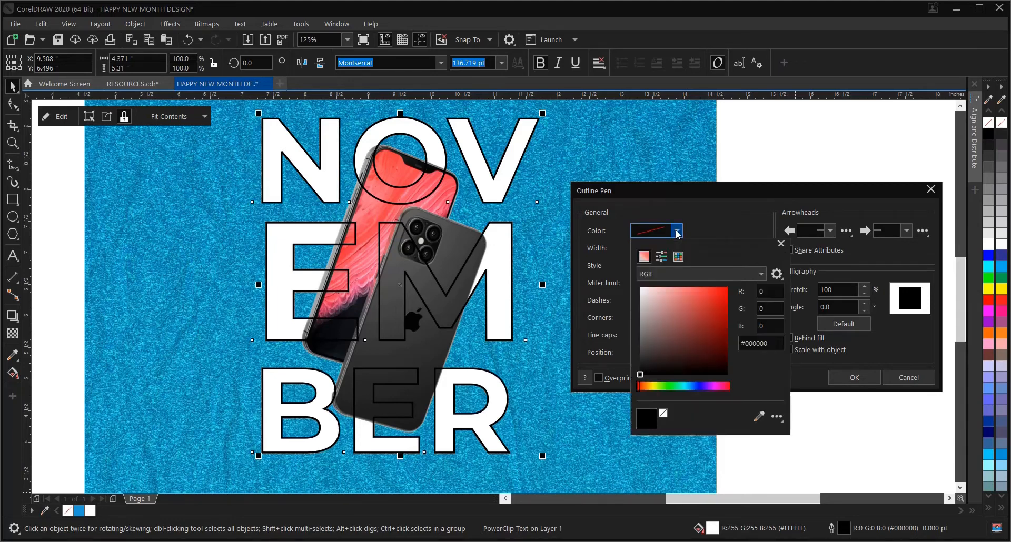
click(640, 287)
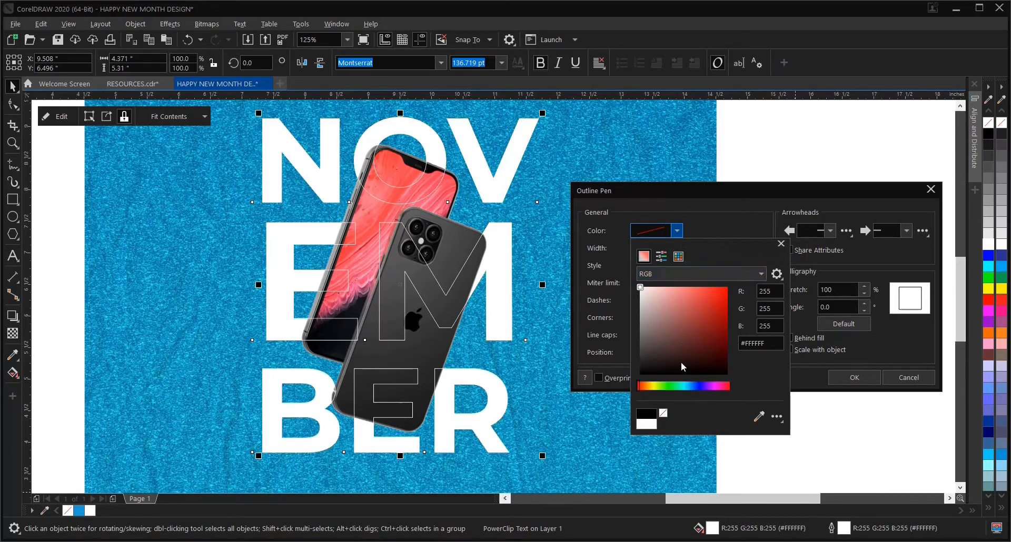
click(863, 352)
Step: Make the NOVEMBER outline sit behind the fill, scale with the object and overprint, and set its width to 1.5 pt
click(789, 338)
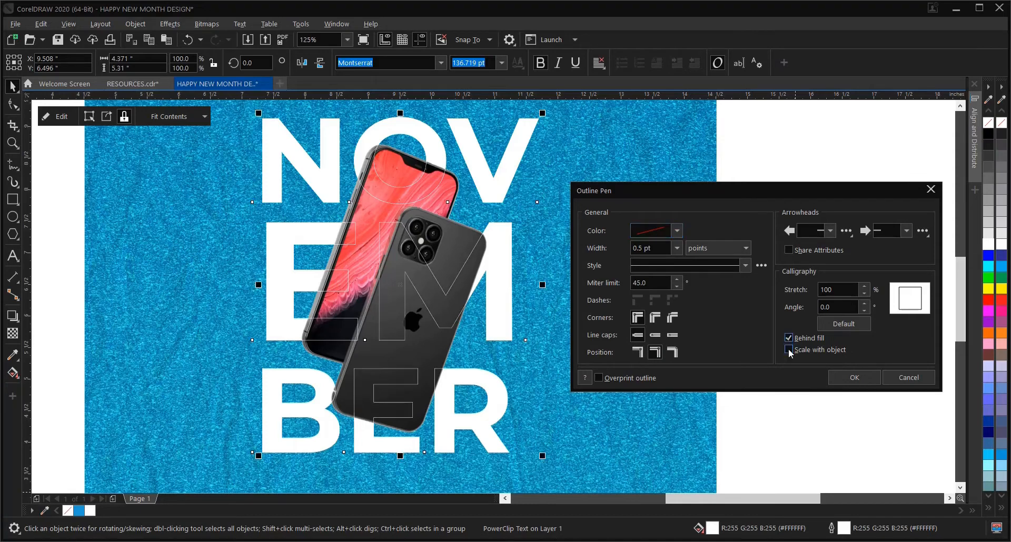
click(789, 349)
click(599, 378)
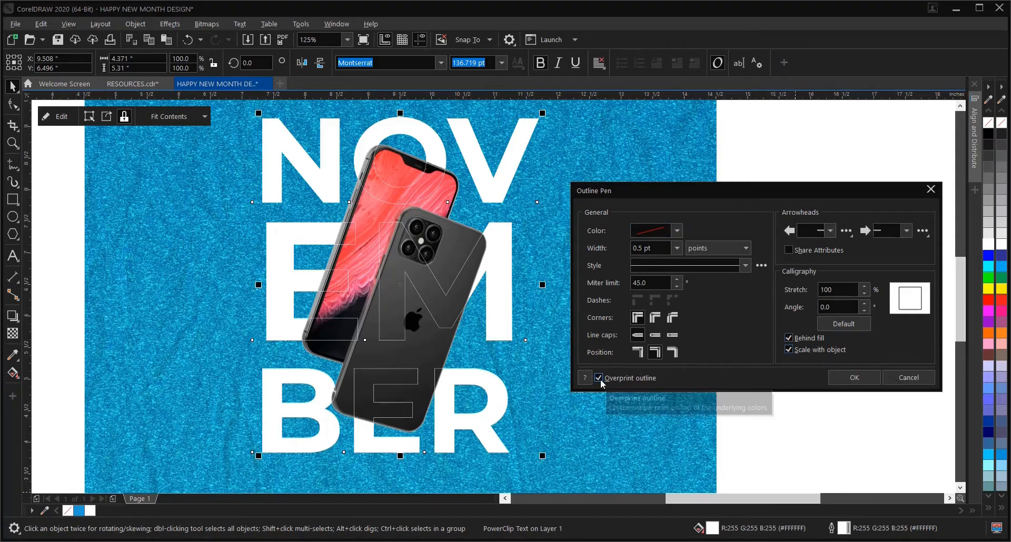
click(677, 248)
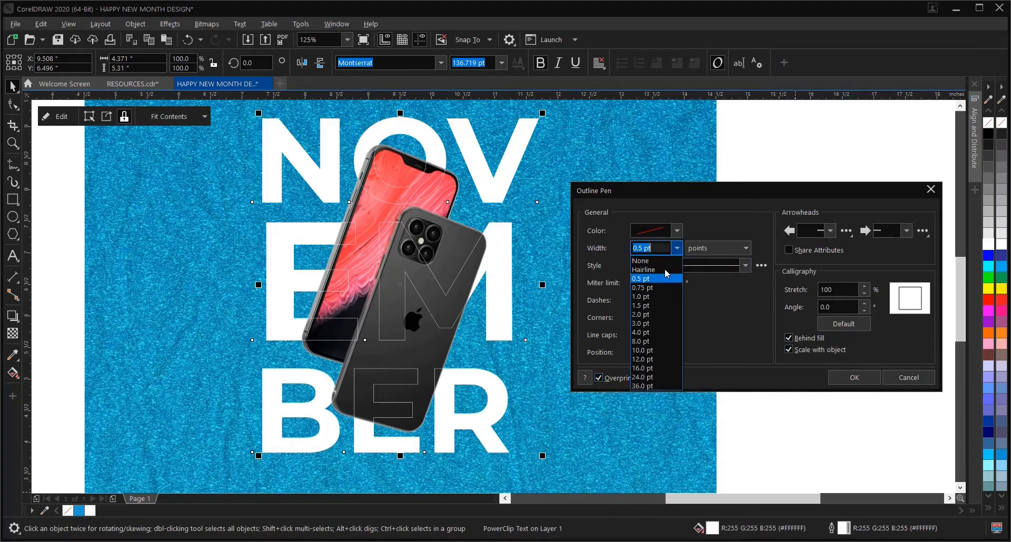
click(648, 305)
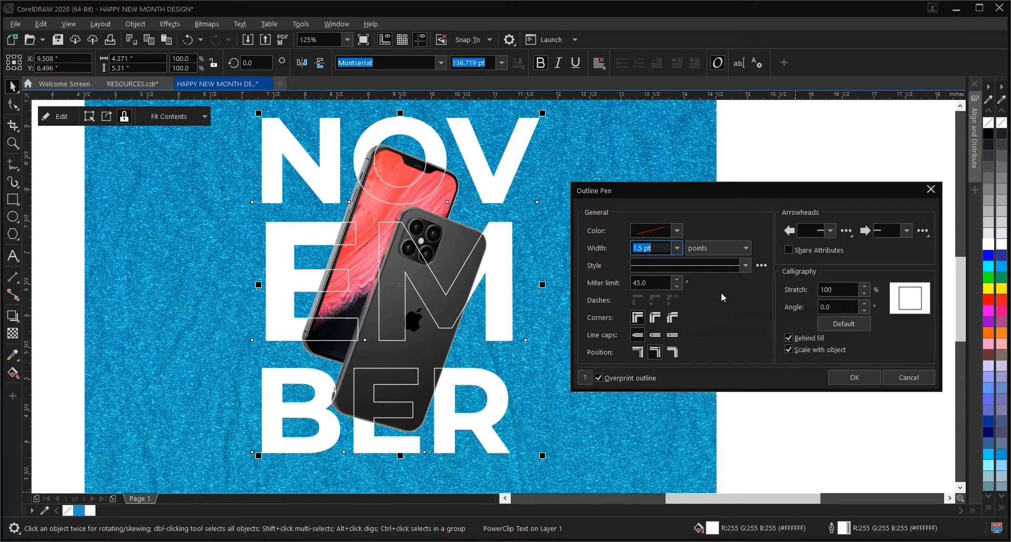
click(854, 377)
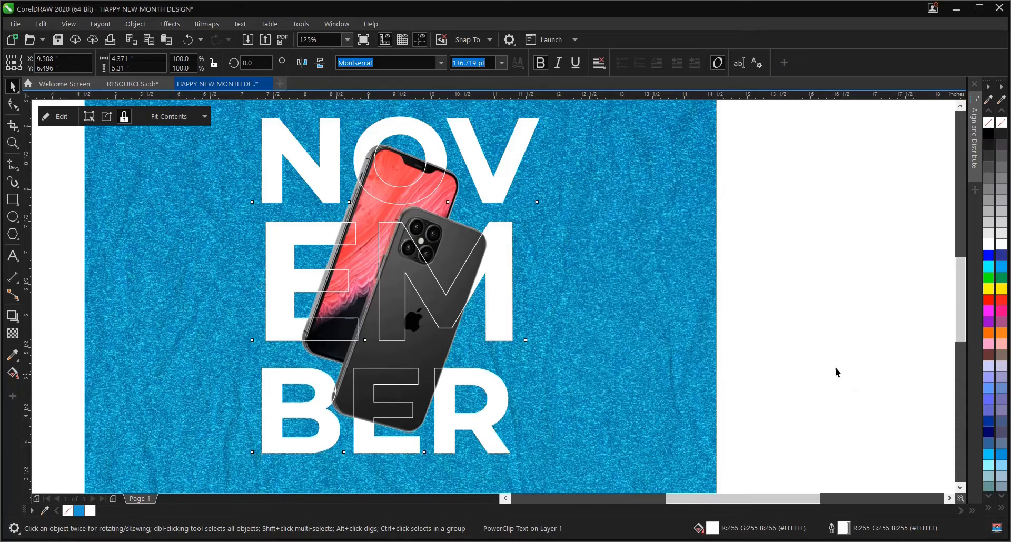
Step: Examine the phones interlaced with the outlined NOVEMBER text, both close up and within the whole layout
click(810, 326)
scroll(461, 263, down, 2)
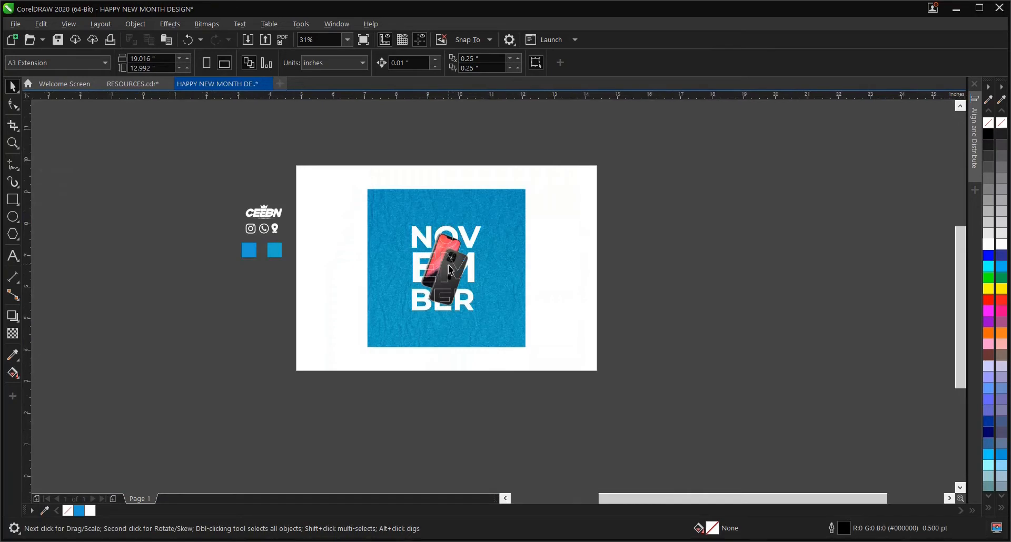
scroll(447, 264, up, 1)
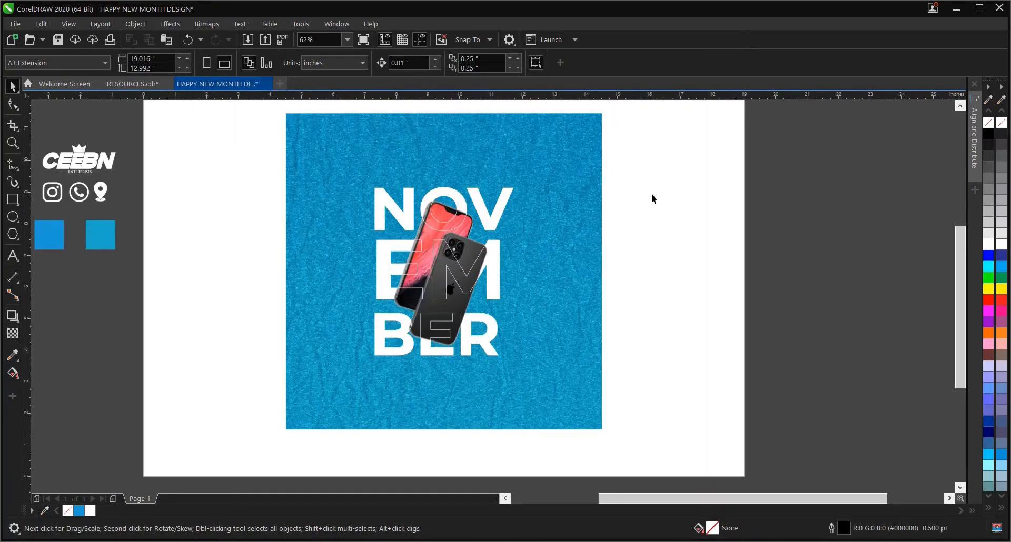
scroll(631, 187, up, 1)
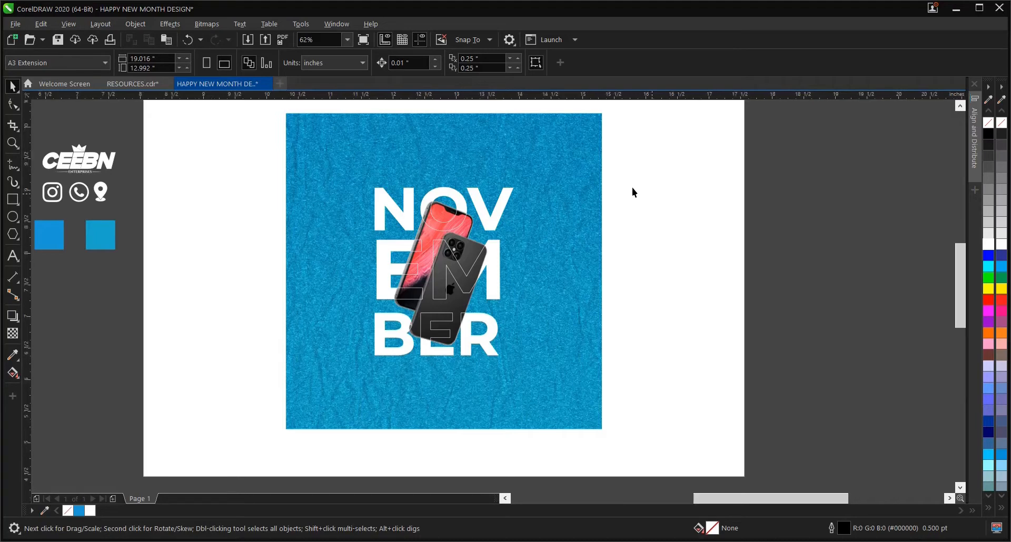
scroll(552, 236, down, 1)
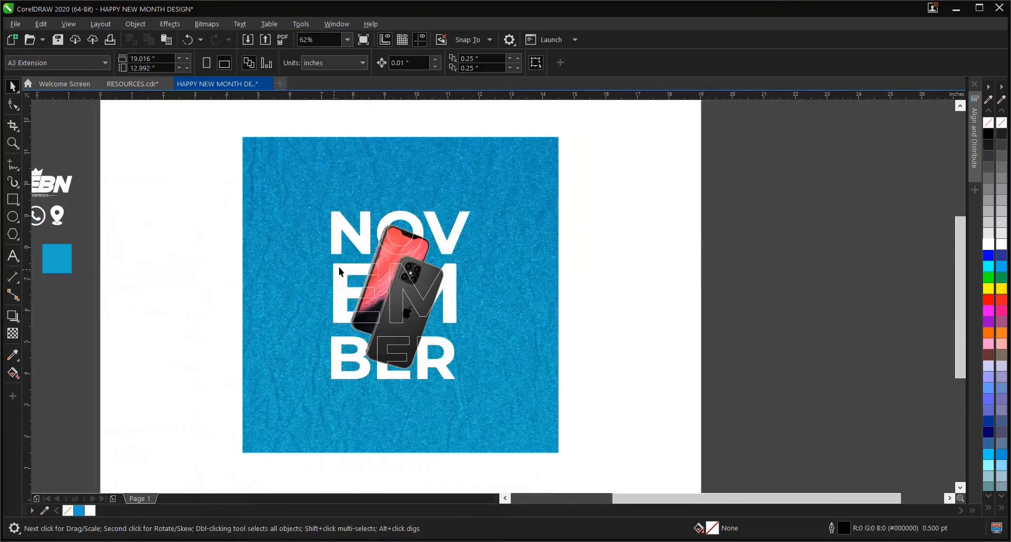
drag(208, 198, 536, 424)
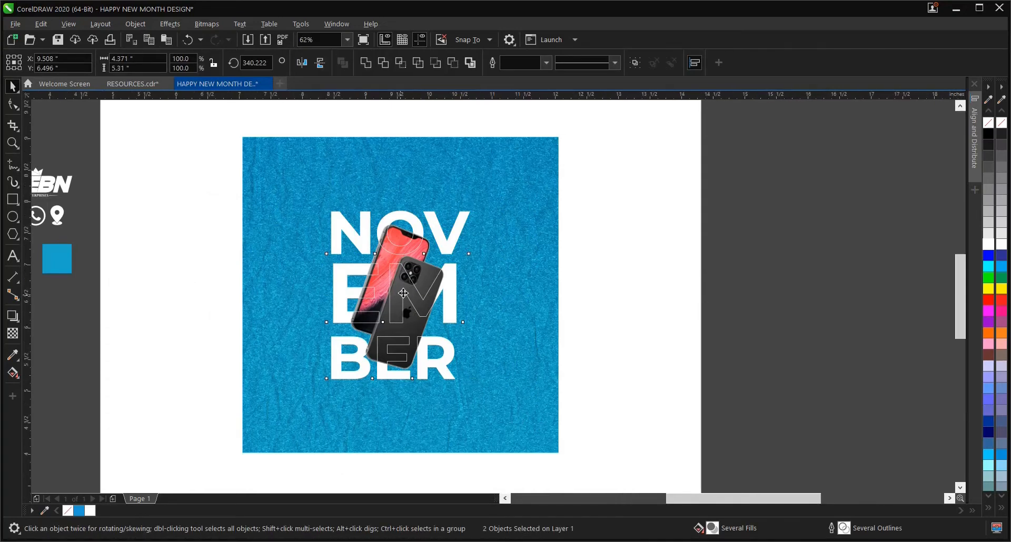
scroll(403, 294, up, 1)
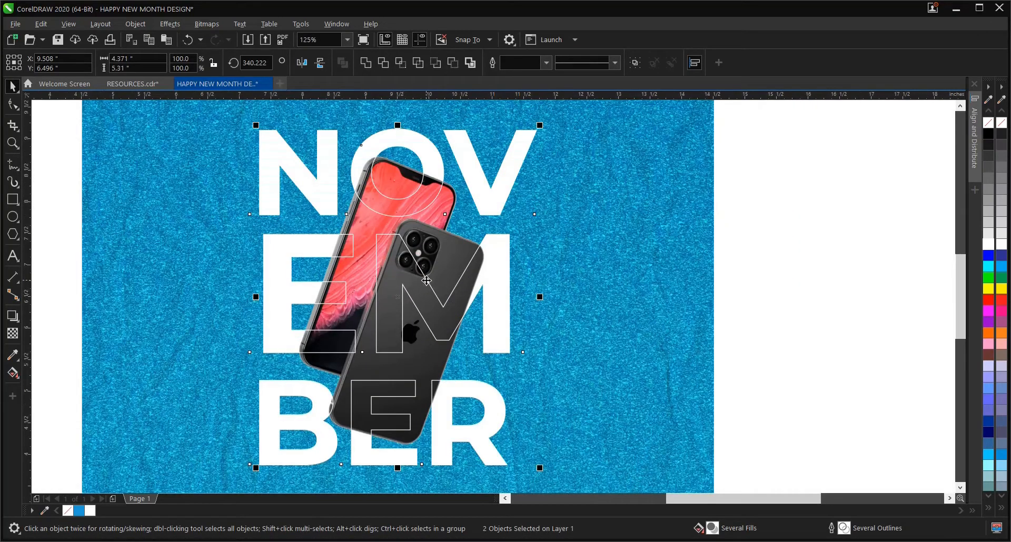
scroll(428, 283, down, 1)
click(627, 290)
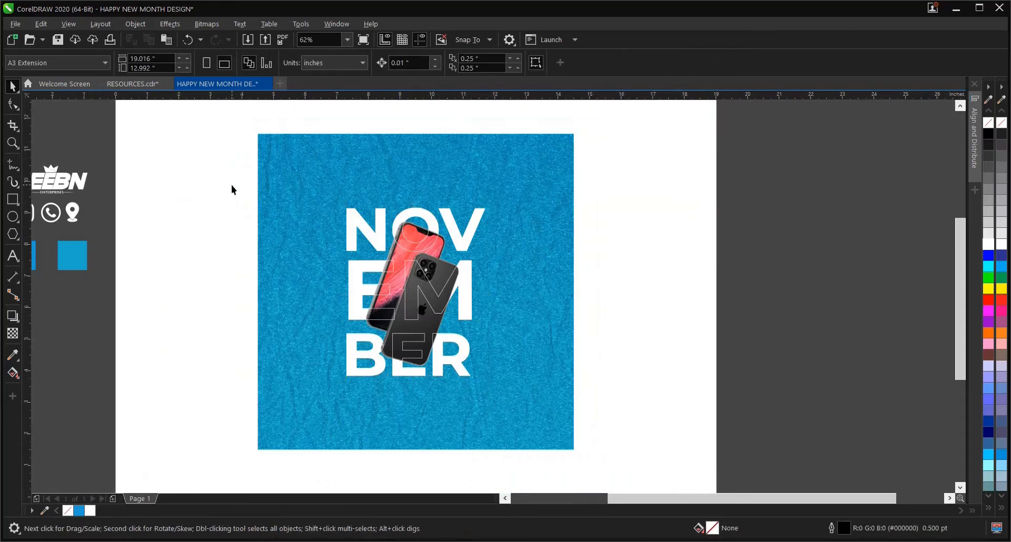
Step: Group the NOVEMBER text with the phones and enlarge the group proportionally to about 4.56 × 5.54 inches, keeping it centred
drag(231, 185, 552, 398)
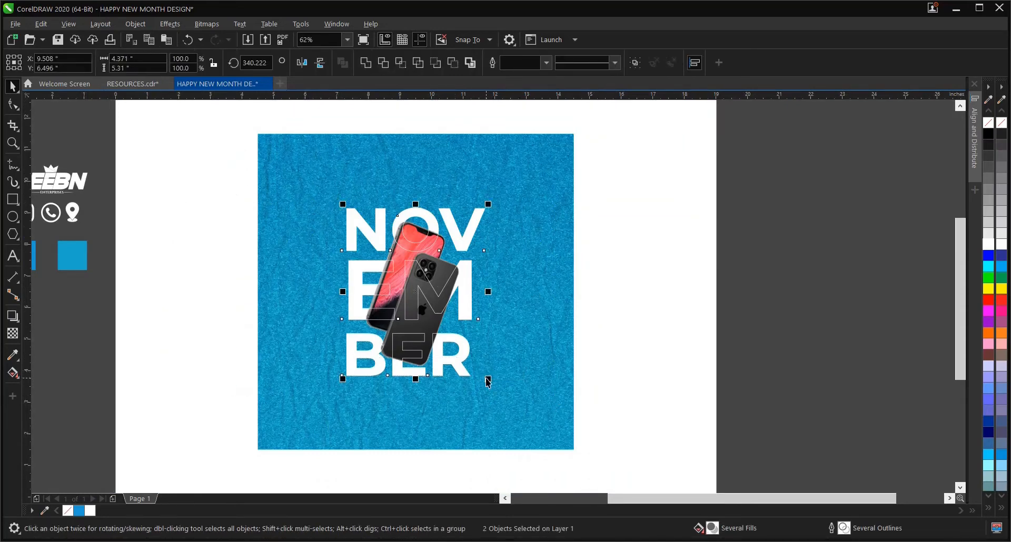
drag(236, 180, 611, 426)
click(635, 63)
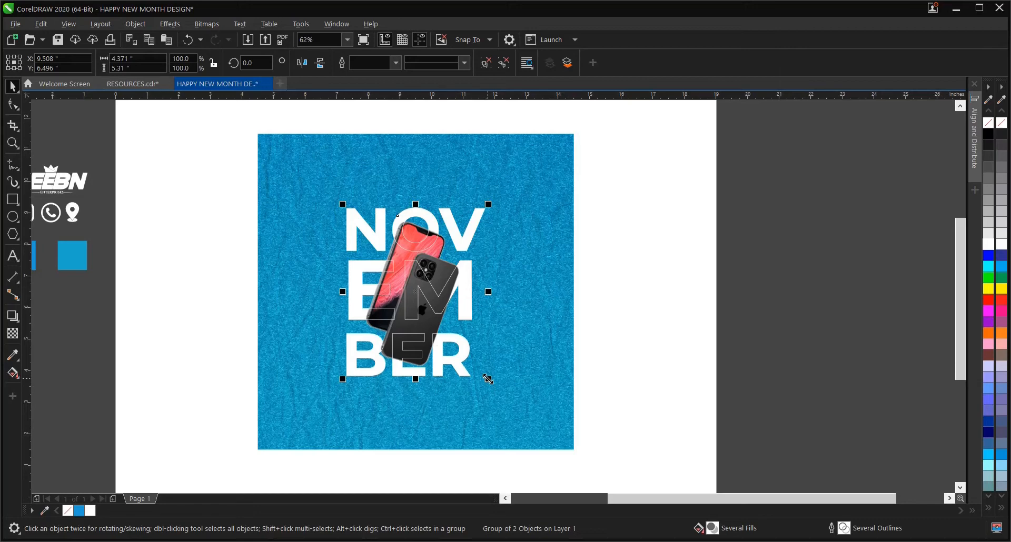
drag(488, 379, 498, 388)
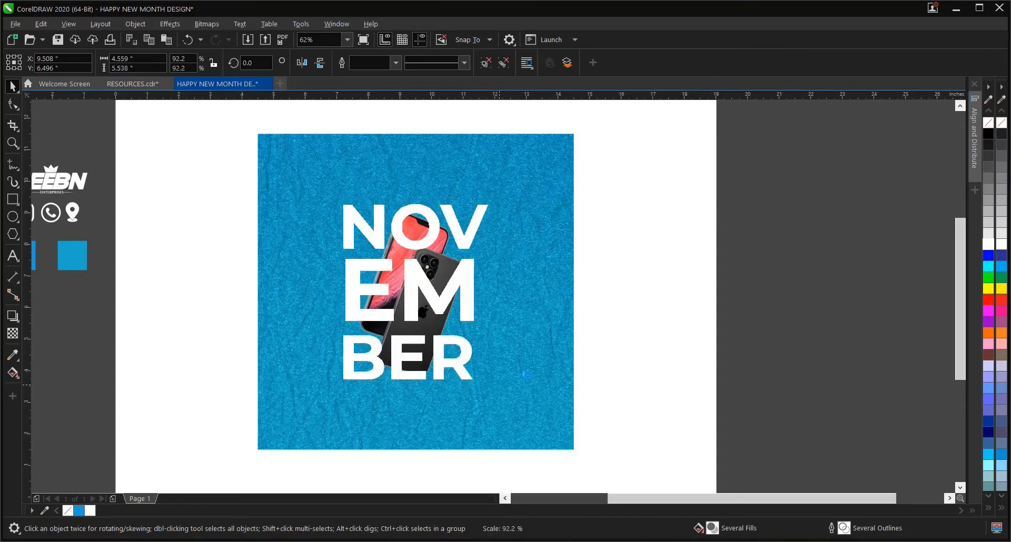
click(662, 349)
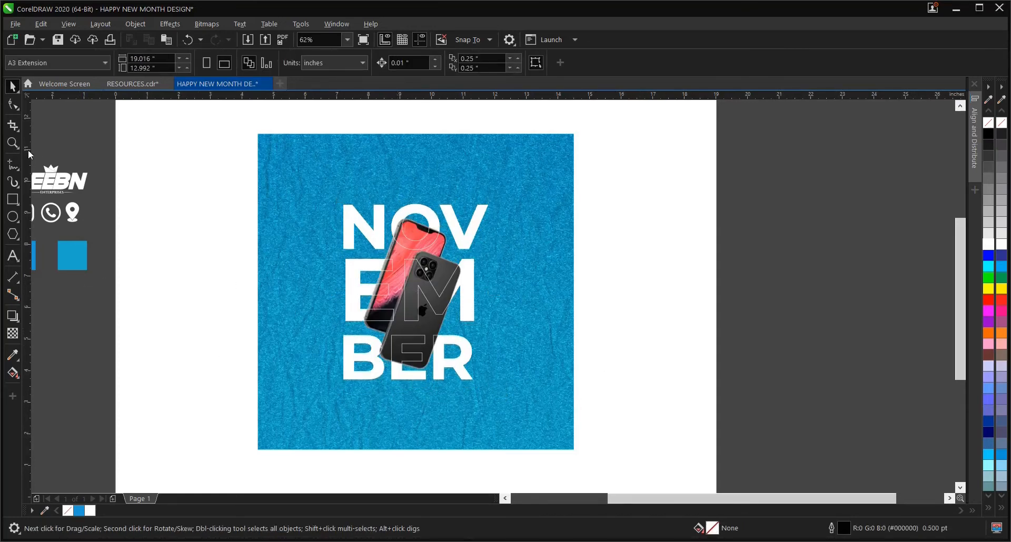
Step: Draw a rectangle about 10 × 1.06 inches along the blue square's bottom edge, spanning its full width
scroll(429, 329, down, 1)
scroll(426, 385, up, 1)
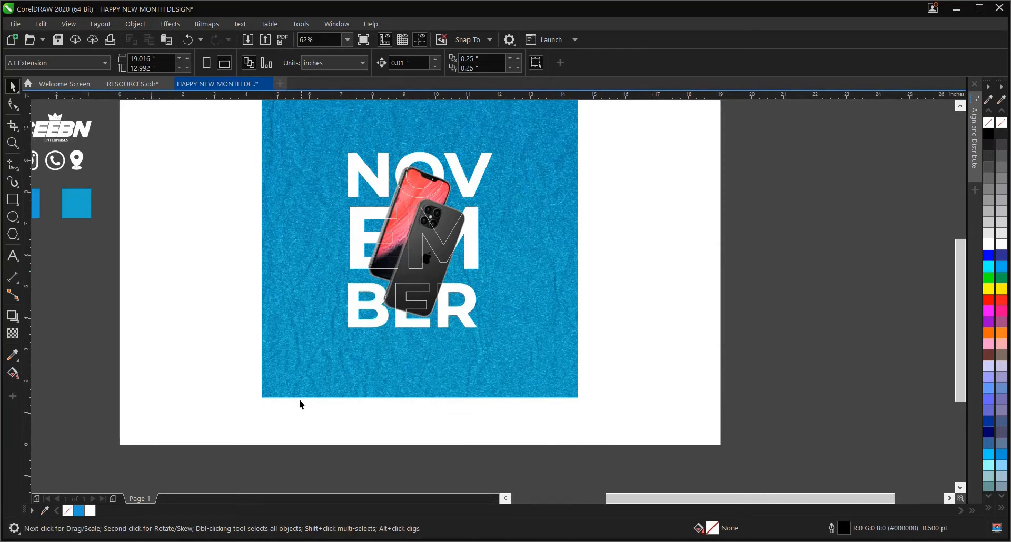
click(13, 200)
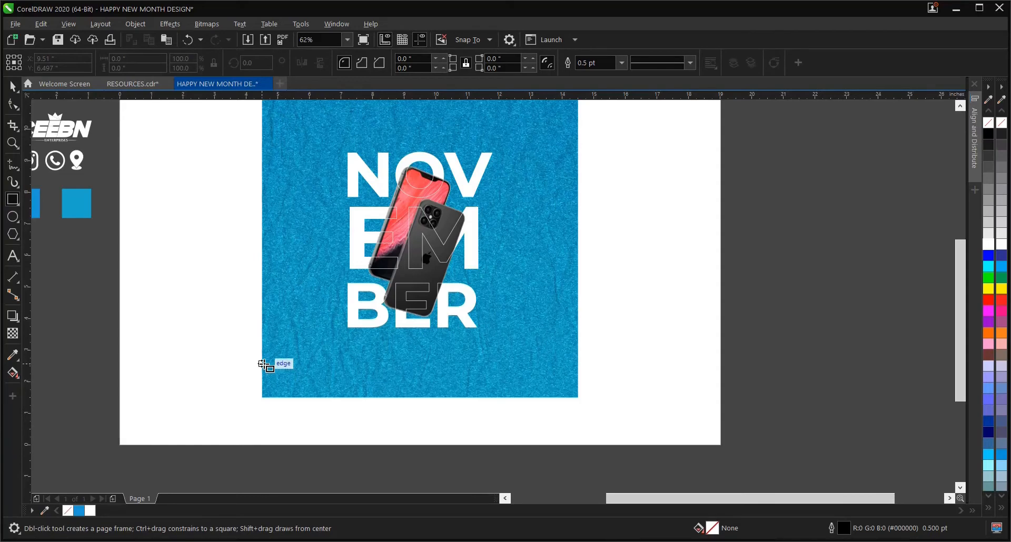
drag(262, 363, 578, 398)
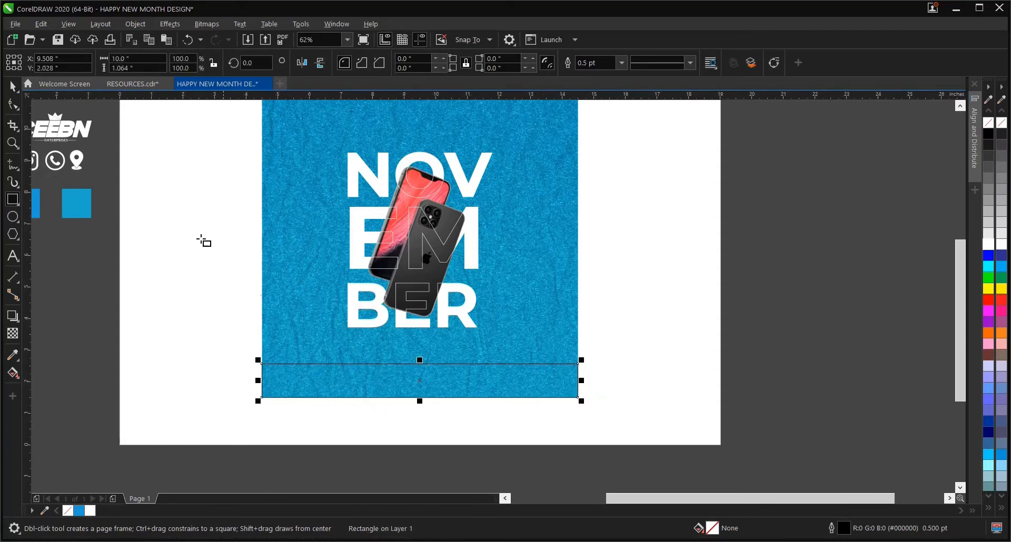
click(13, 86)
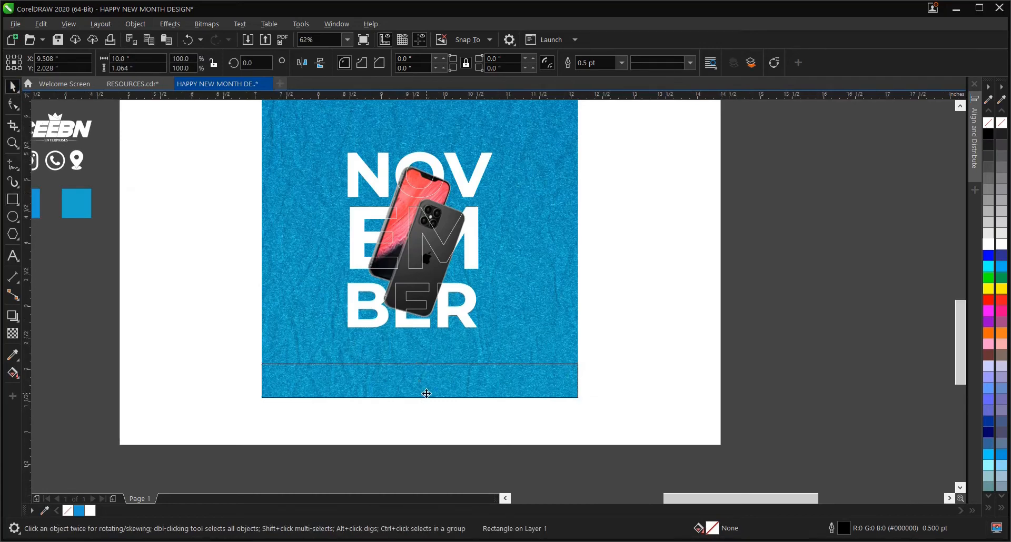
Step: Lower the bottom rectangle's upper edge to a height of about 0.86 inches, fill it white and remove its outline
scroll(427, 393, up, 2)
drag(413, 332, 413, 342)
click(90, 511)
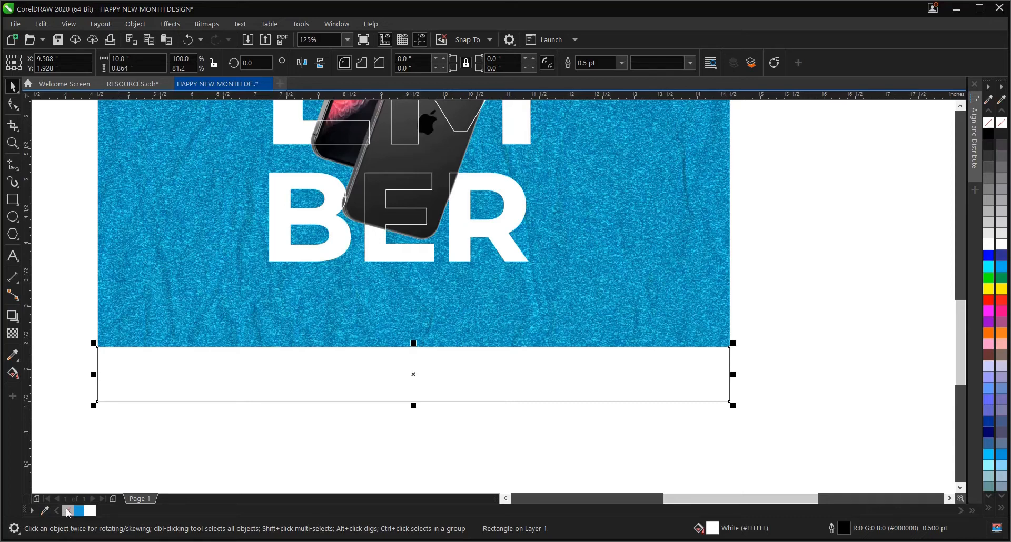
key(Escape)
right_click(67, 510)
scroll(436, 437, down, 2)
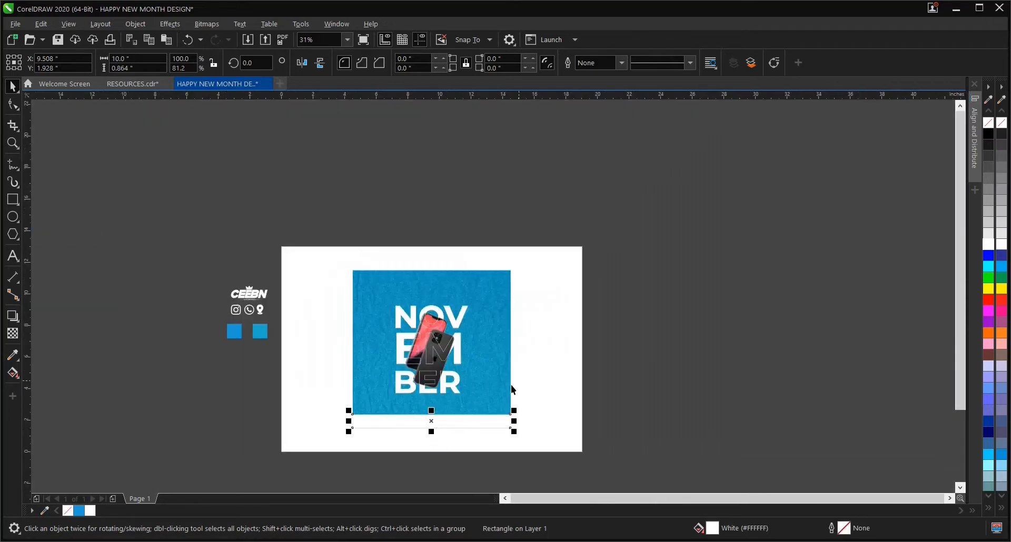
key(Escape)
scroll(458, 437, up, 2)
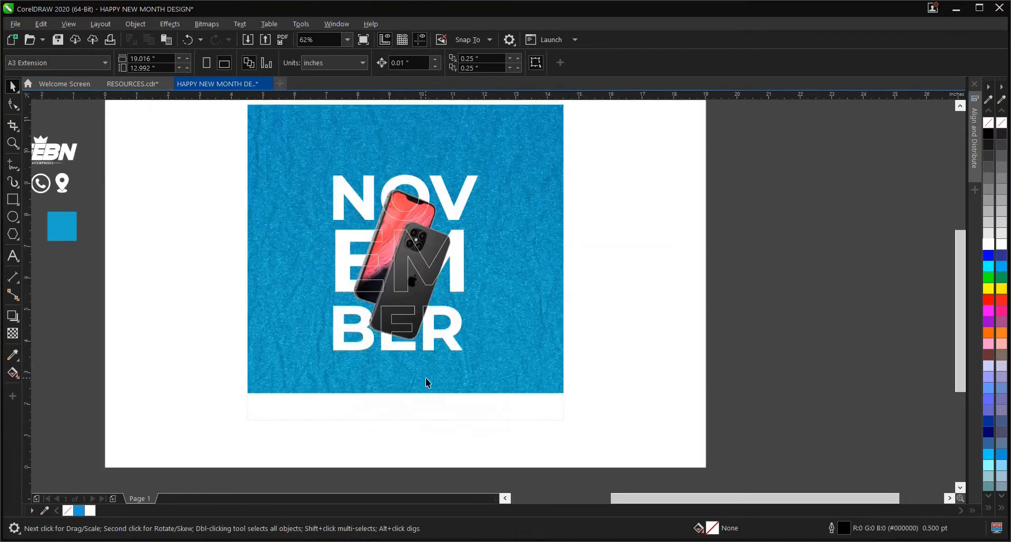
click(399, 403)
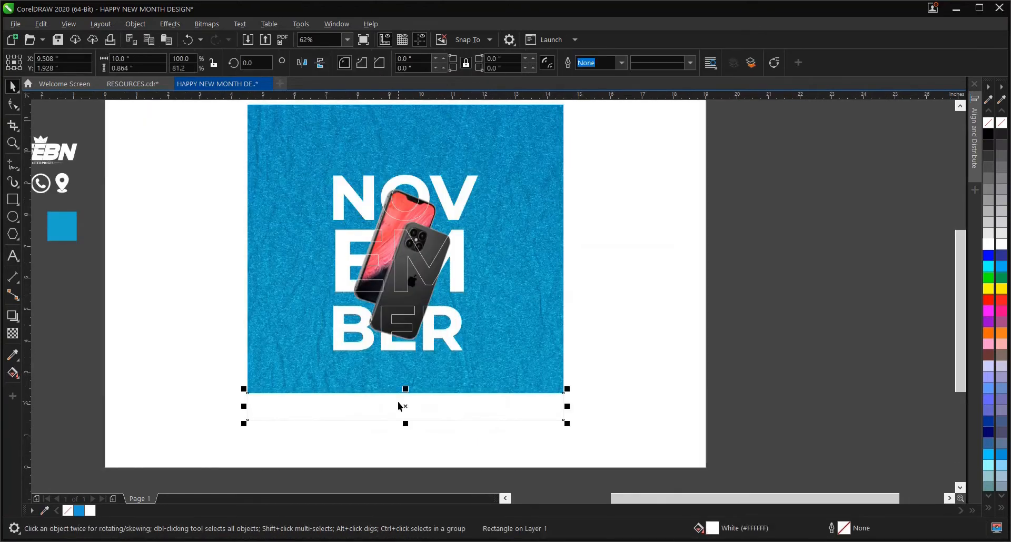
shift+click(469, 365)
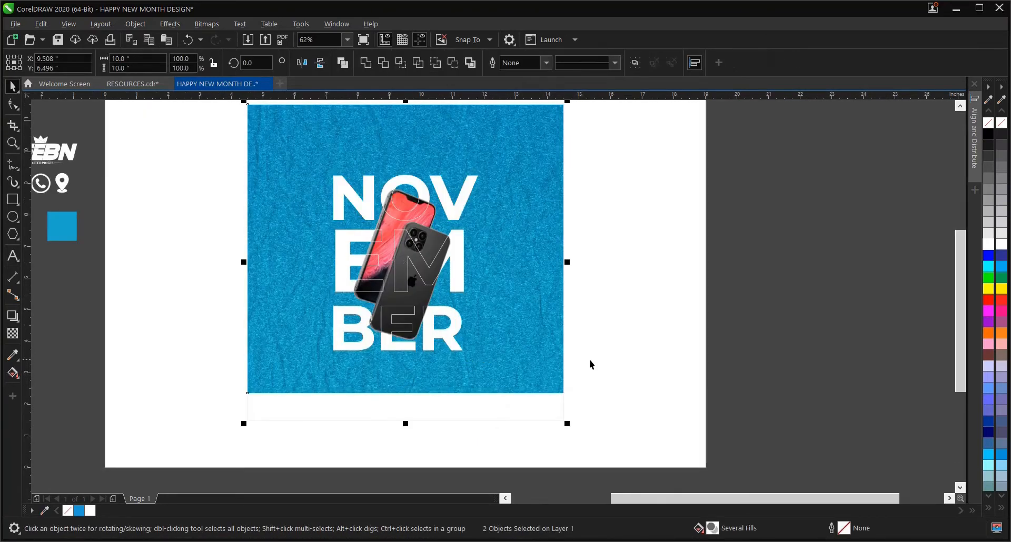
click(634, 356)
scroll(554, 362, down, 2)
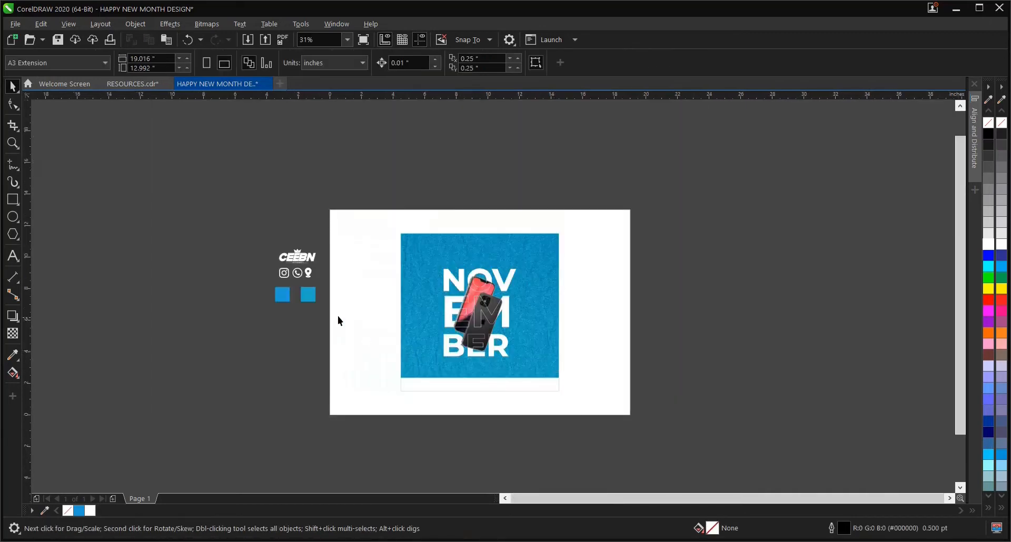
Step: Move the white Instagram icon to the blue square's upper right area and shrink it to about 0.43 inches wide
scroll(337, 316, up, 2)
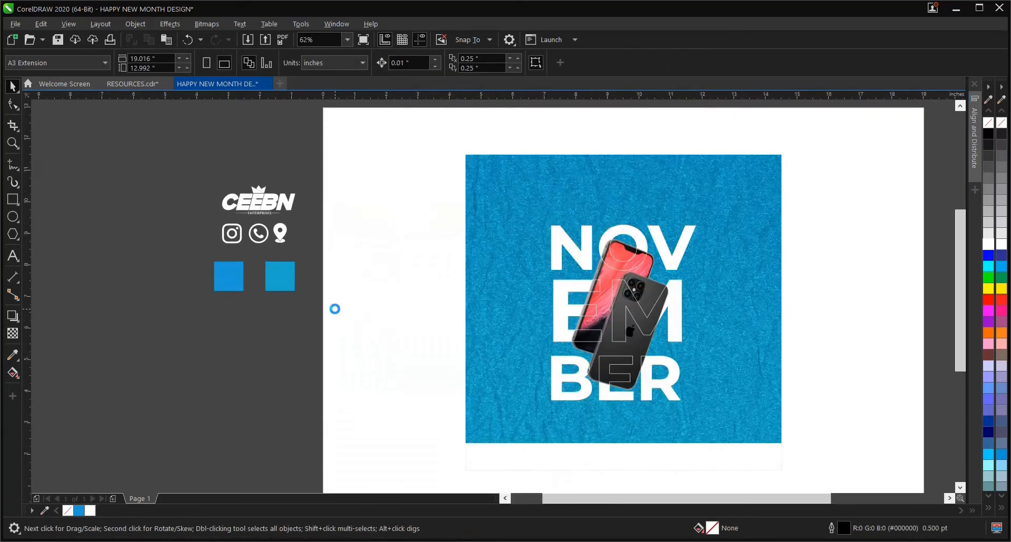
click(232, 230)
drag(232, 235, 724, 182)
scroll(724, 179, up, 3)
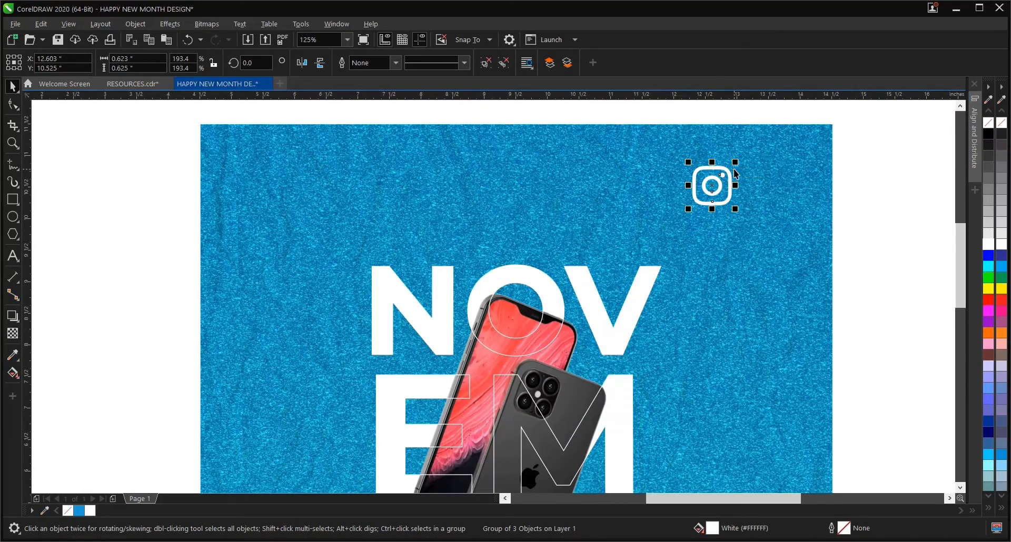
drag(735, 162, 685, 186)
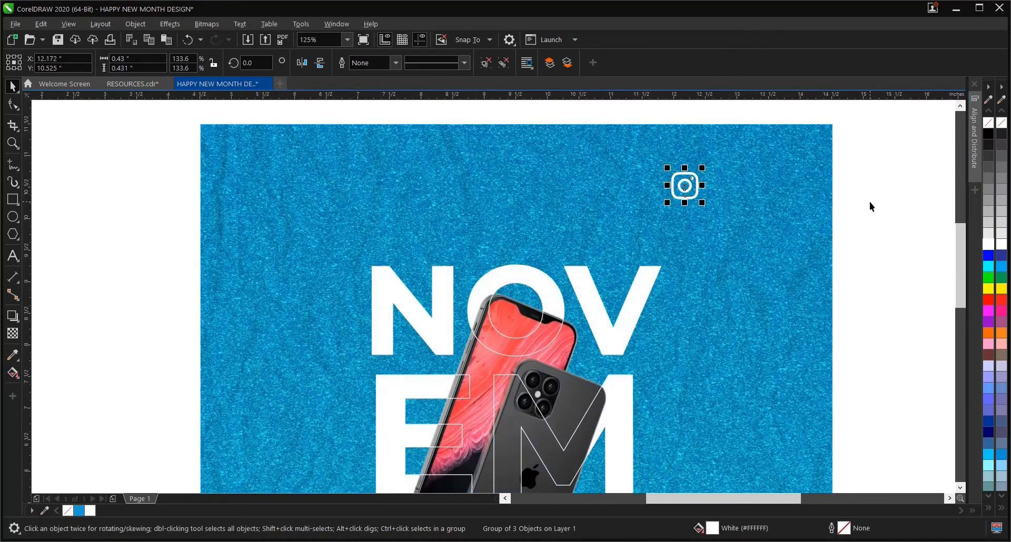
key(Escape)
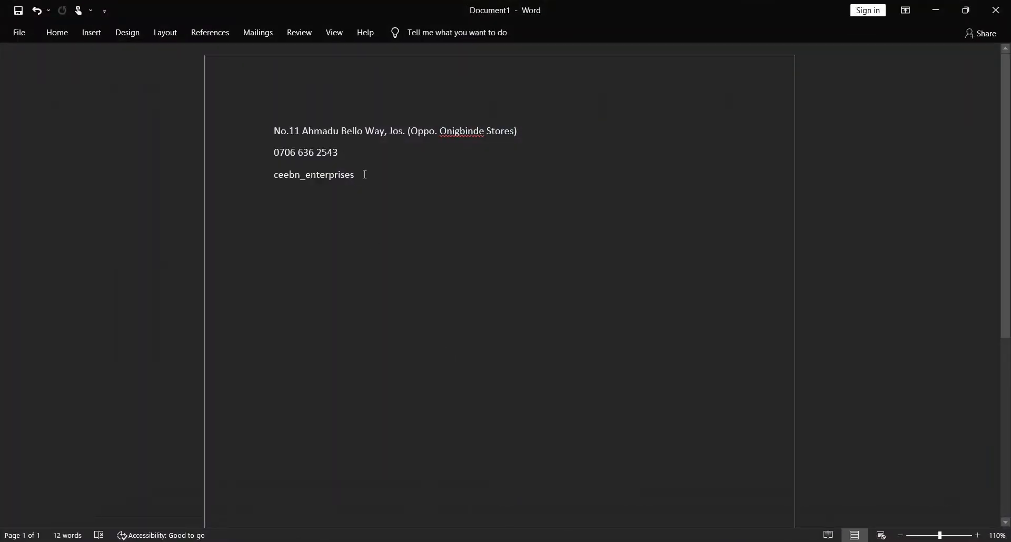
Step: Copy the ceebn_enterprises handle from the open Word document, then put Word away
drag(365, 174, 274, 175)
right_click(299, 175)
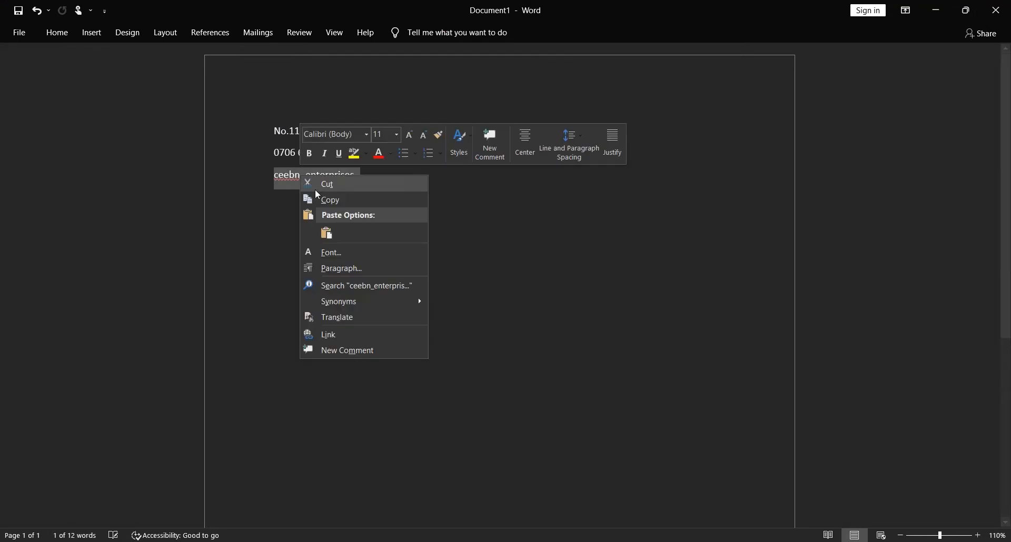
click(323, 201)
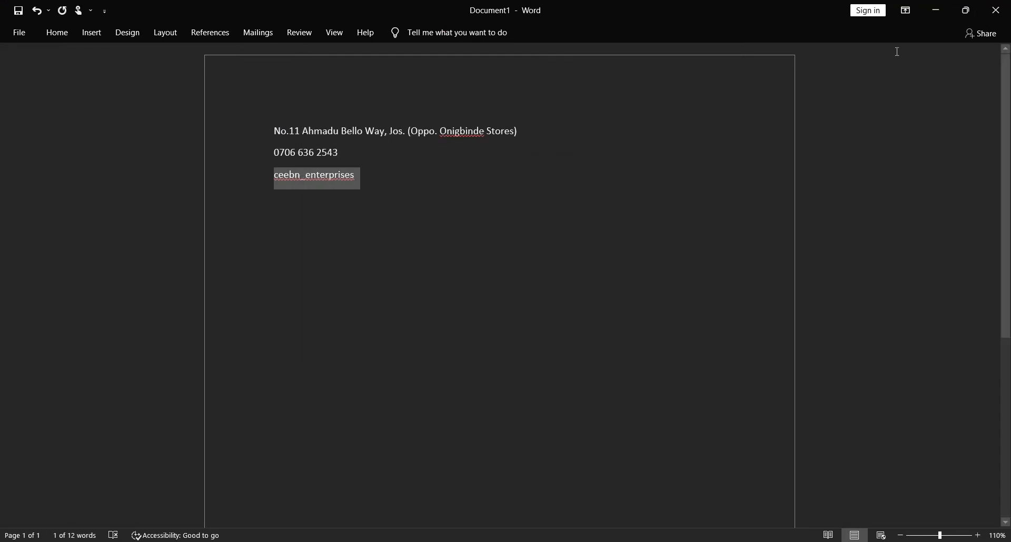
click(934, 11)
Step: Paste the handle in CorelDRAW as artistic text beside the blue square, maintaining its fonts and formatting
click(12, 256)
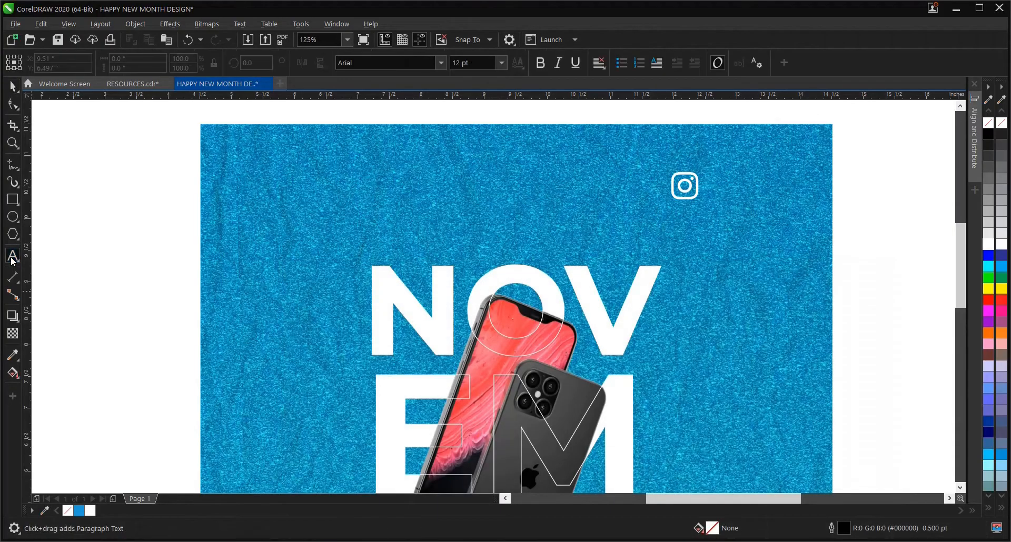
click(98, 263)
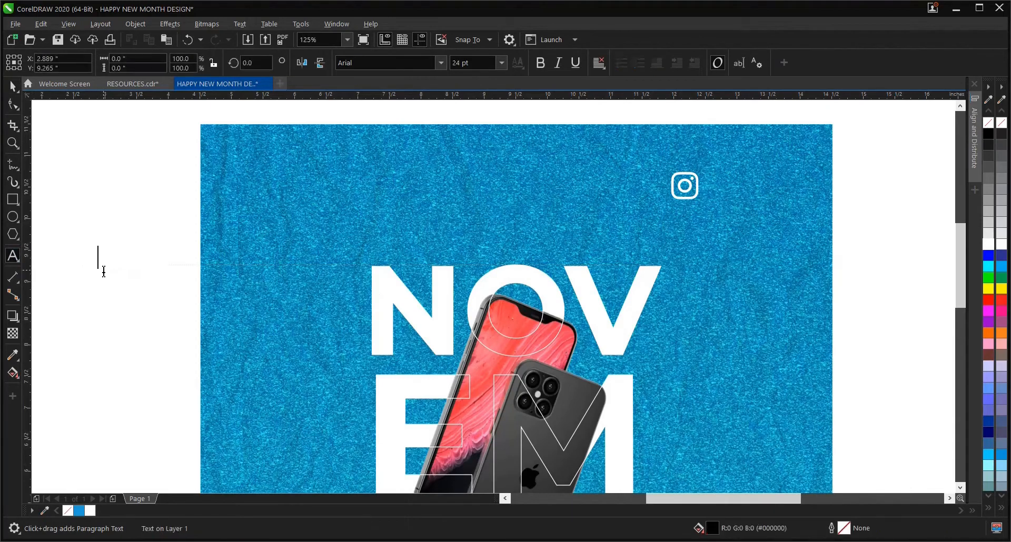
key(ctrl+v)
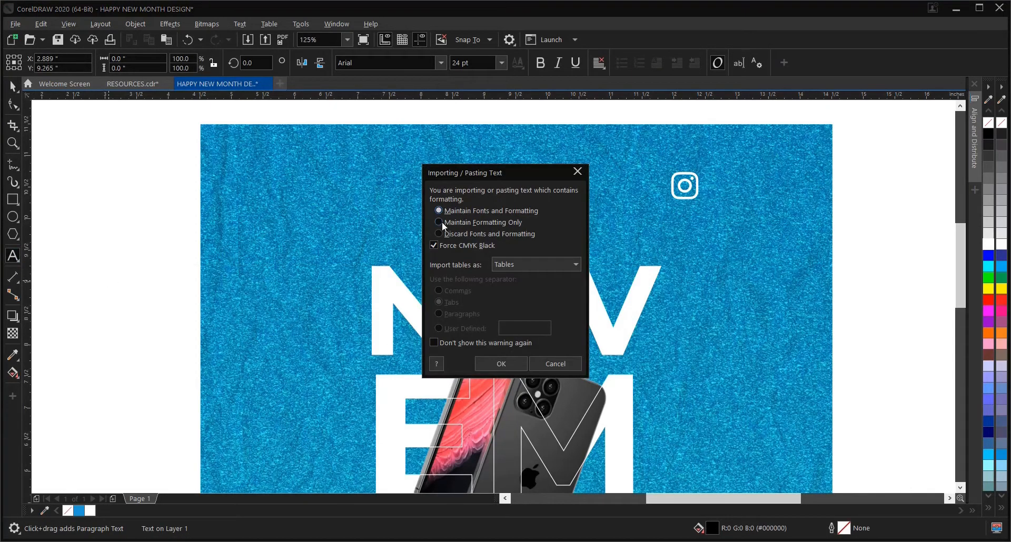
click(501, 366)
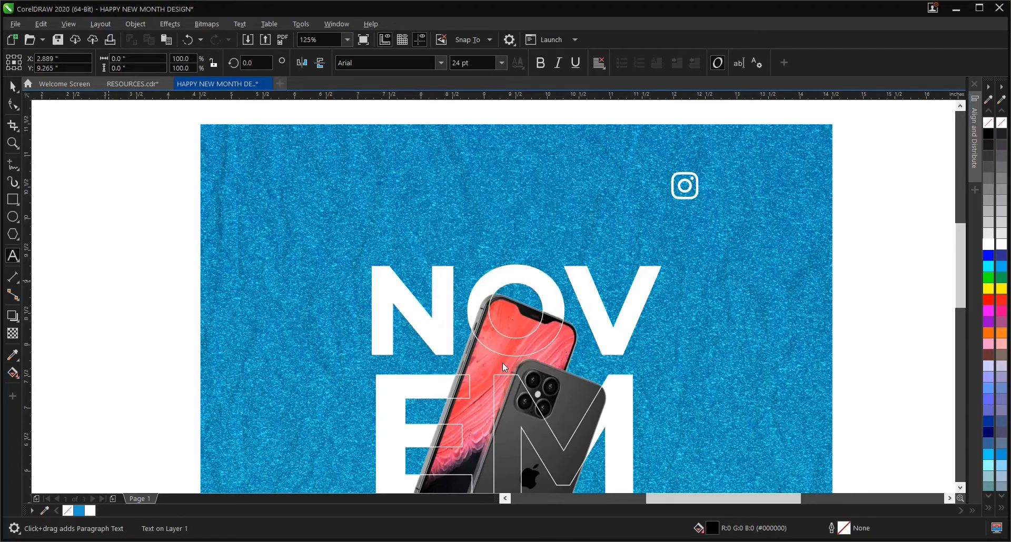
click(13, 86)
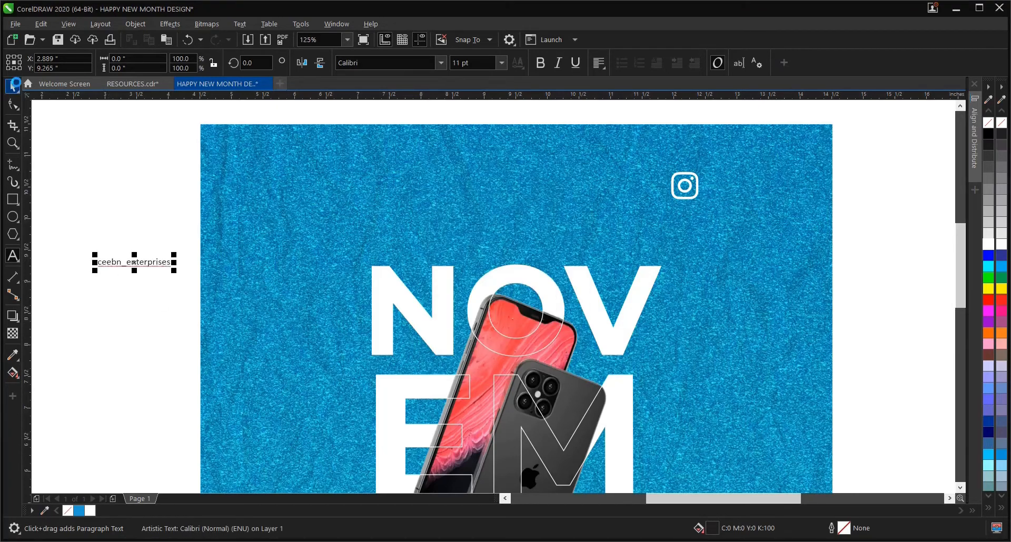
Step: Set the ceebn_enterprises handle's font to Montserrat Bold
drag(84, 235, 186, 284)
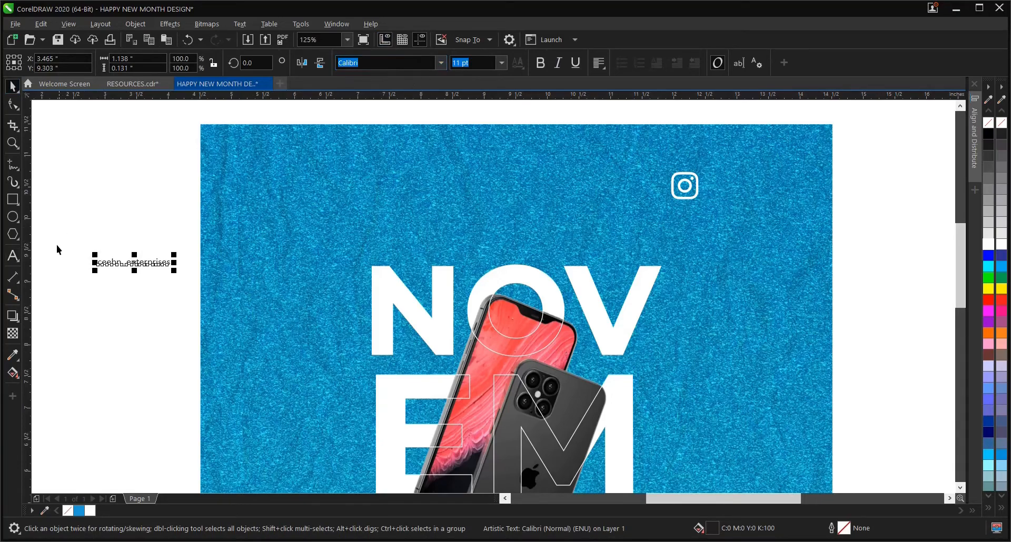
scroll(67, 247, up, 2)
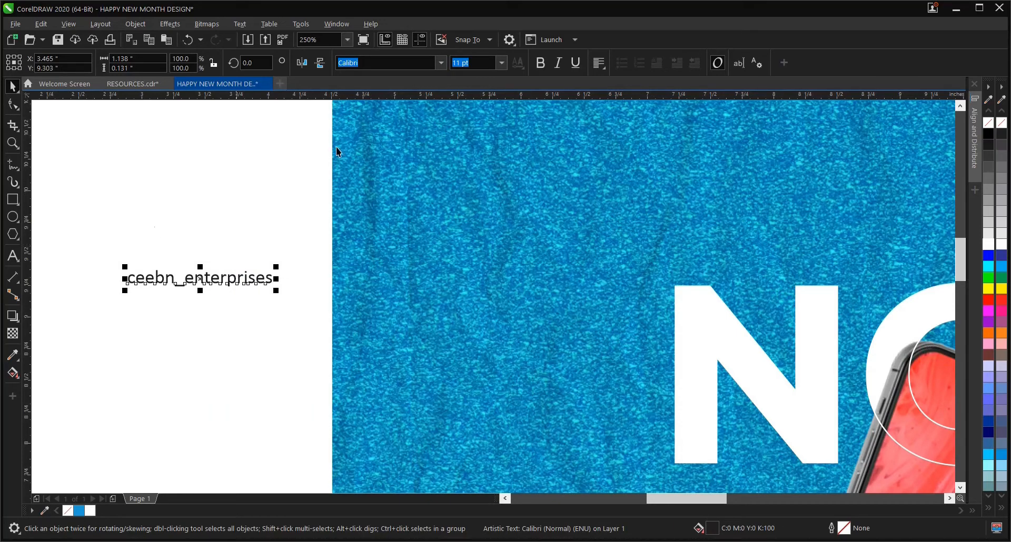
click(442, 63)
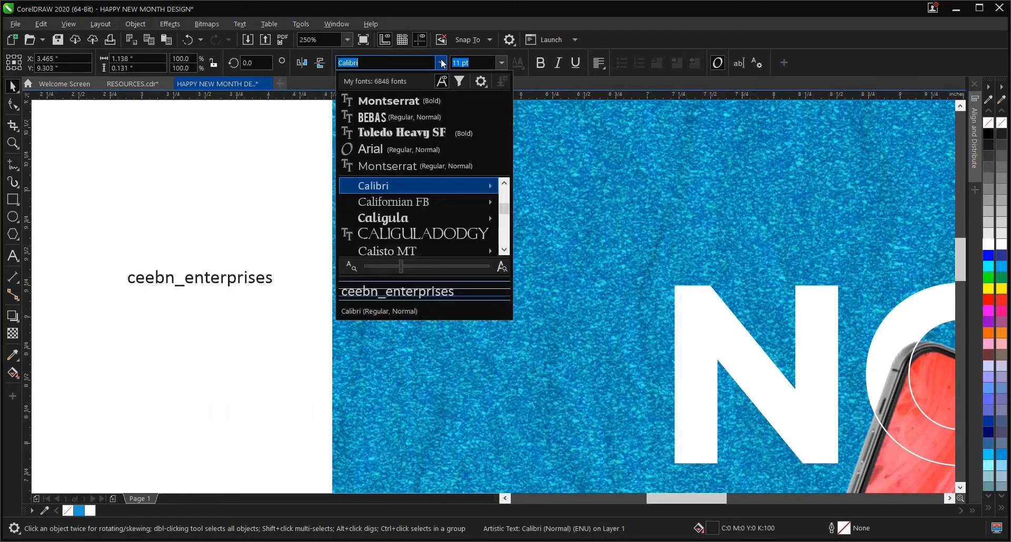
click(429, 103)
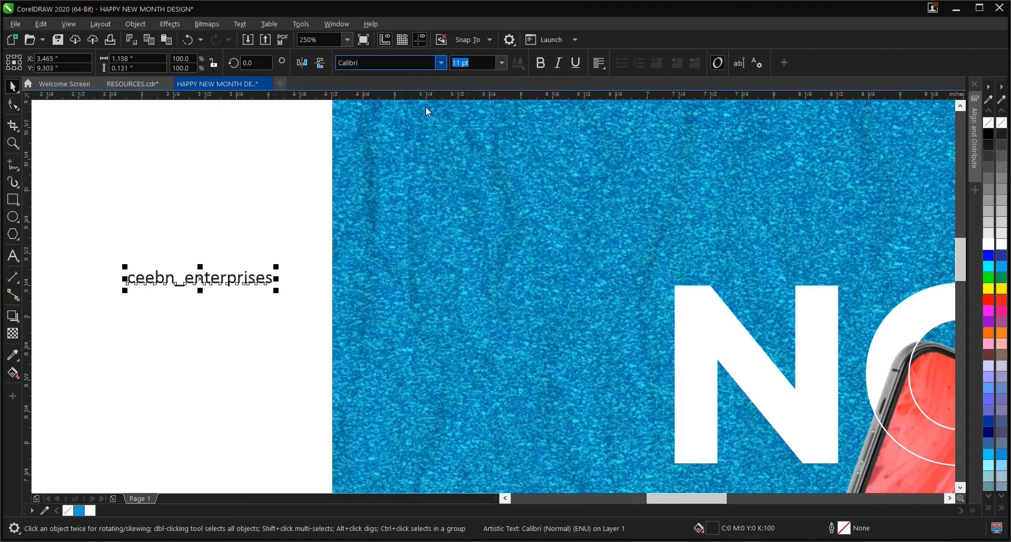
Step: Change the ceebn_enterprises handle's font style to Montserrat Regular
click(106, 236)
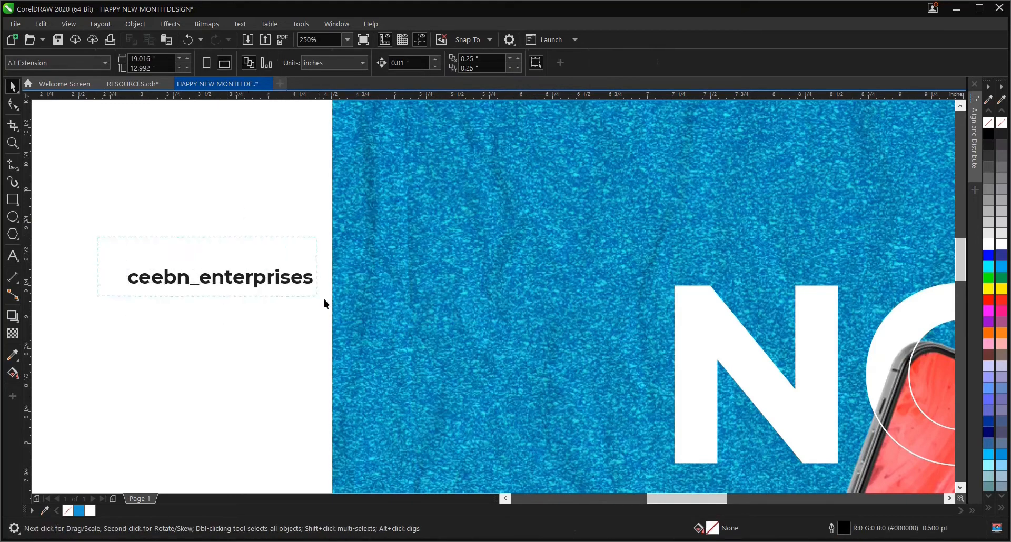
click(309, 278)
click(442, 62)
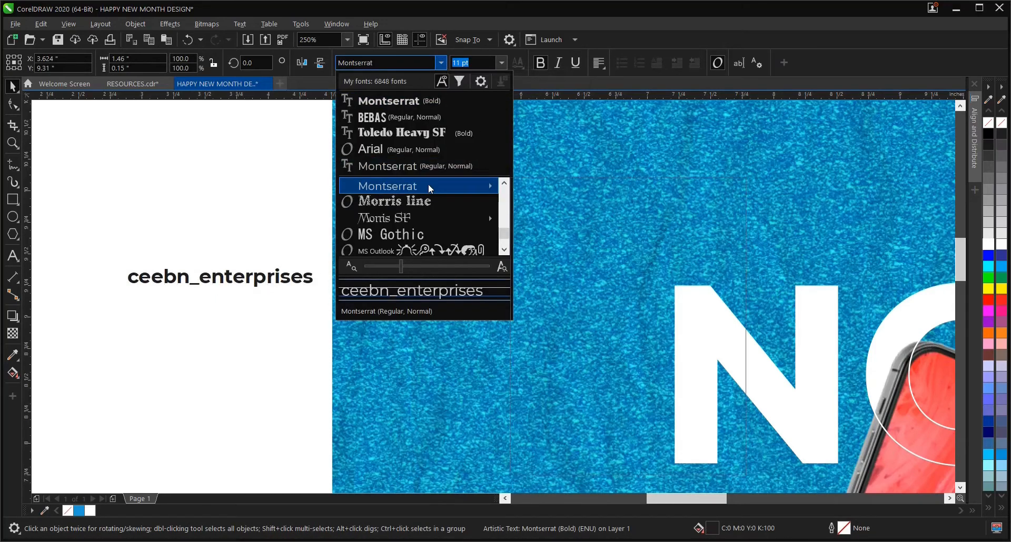
mouse_move(429, 187)
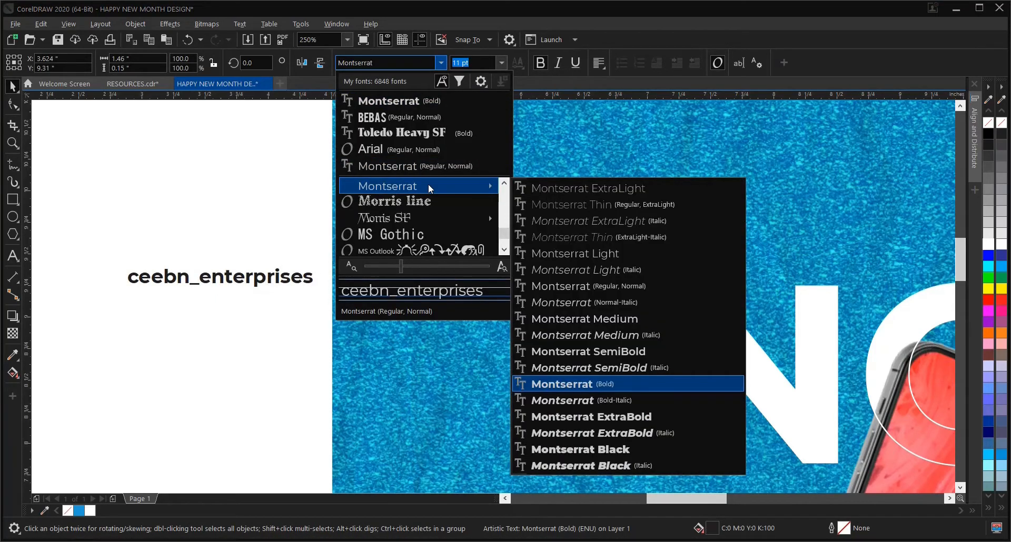
click(622, 289)
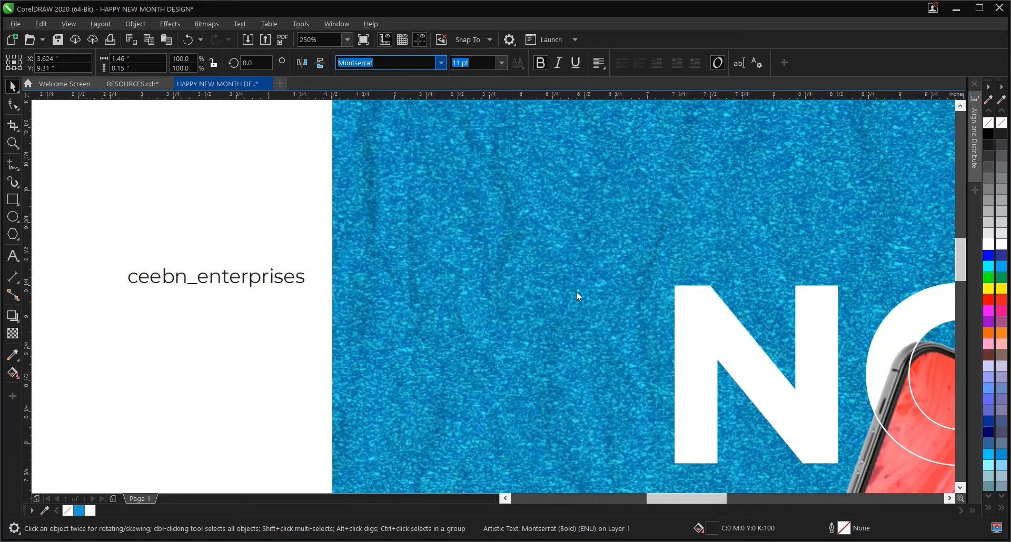
Step: Fill the handle white and move it into the blue square, directly beside the Instagram icon and vertically level with it
click(92, 510)
scroll(121, 337, down, 2)
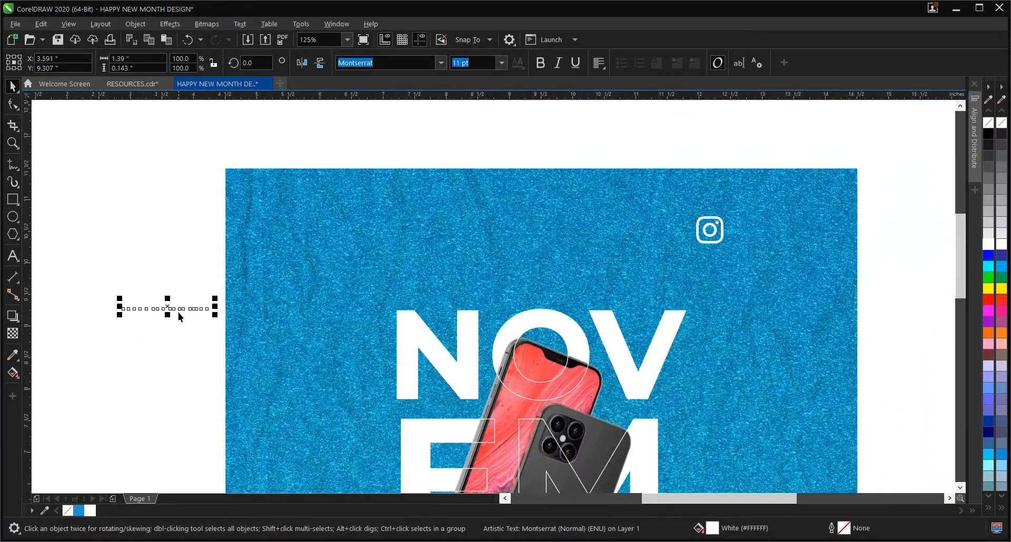
drag(160, 309, 776, 232)
scroll(637, 257, down, 2)
scroll(738, 244, up, 2)
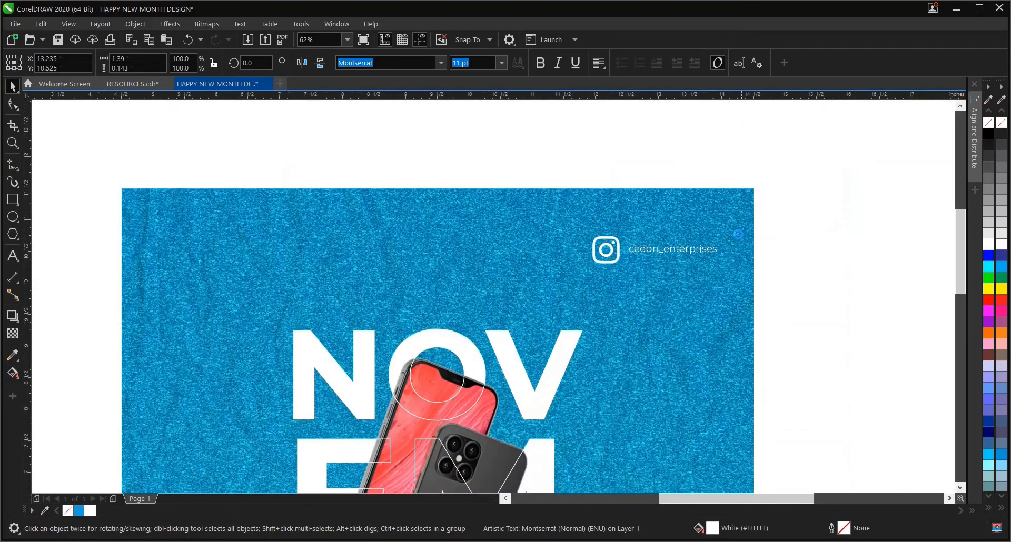
click(757, 250)
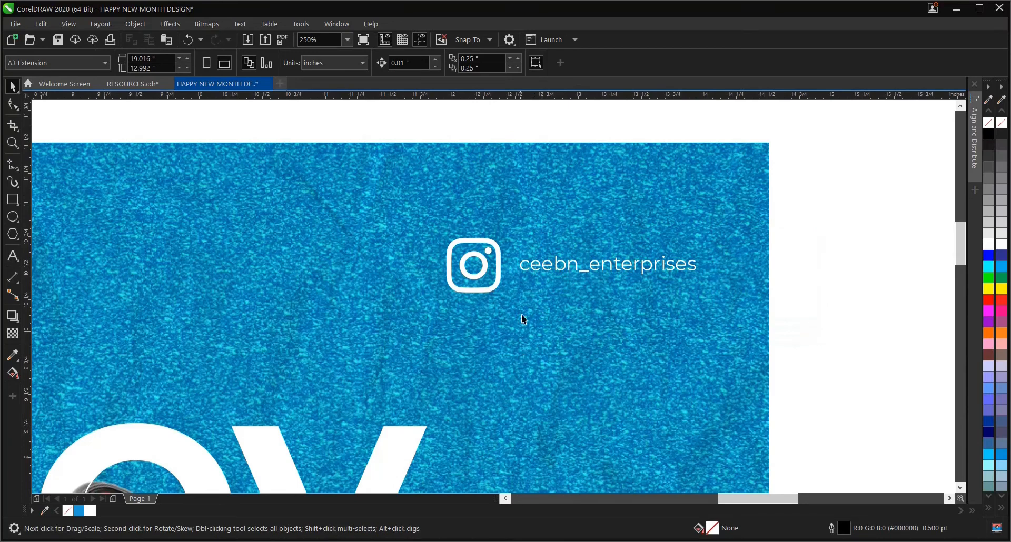
Step: Set the handle beside the Instagram icon to Montserrat Bold and enlarge it slightly, keeping its left end in place
click(576, 269)
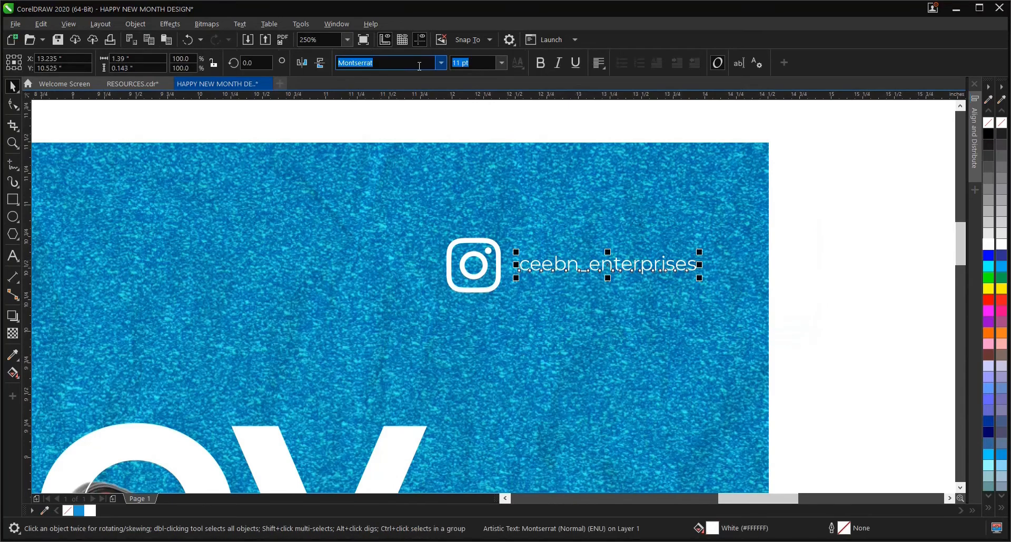
click(441, 64)
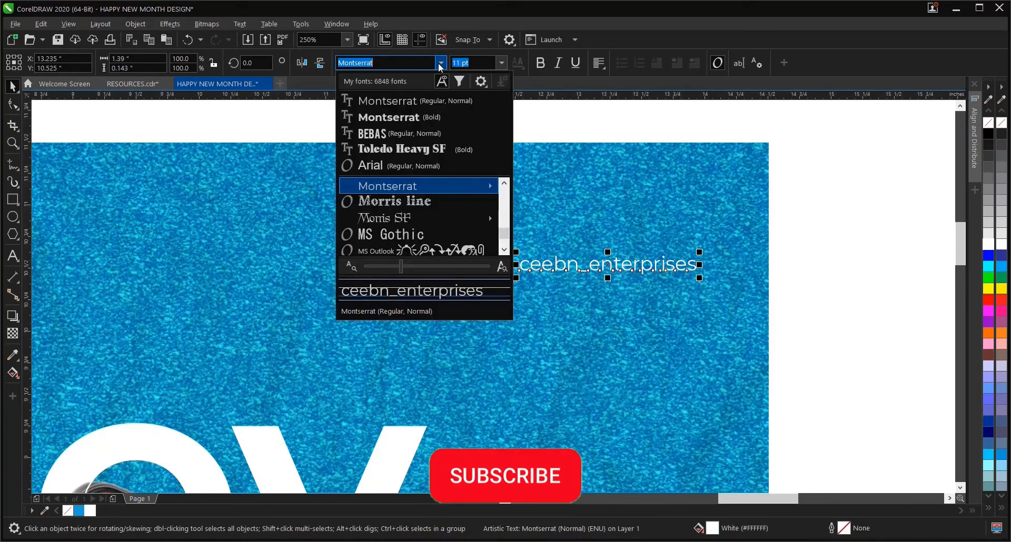
click(424, 118)
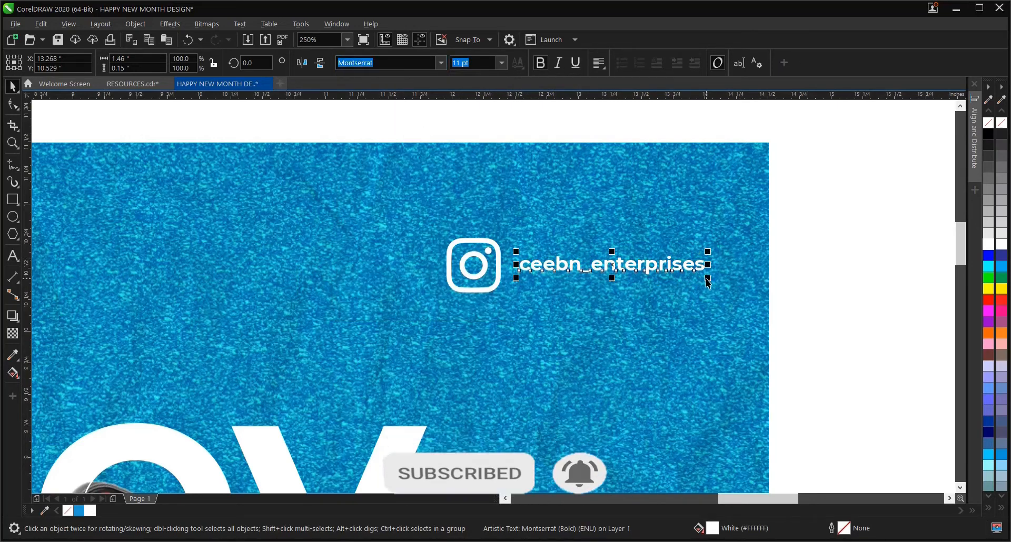
drag(708, 278, 731, 280)
Step: Shift the Instagram icon and its handle together leftward, away from the blue square's right edge, to an X position of about 12.69 inches
drag(834, 216, 376, 320)
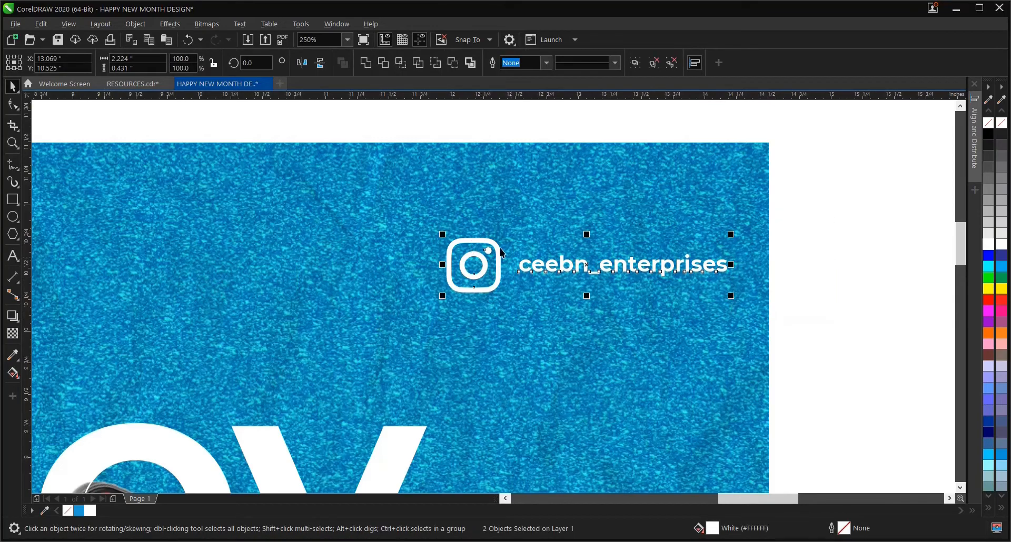
scroll(550, 274, down, 3)
drag(556, 271, 545, 270)
click(680, 248)
scroll(679, 243, down, 3)
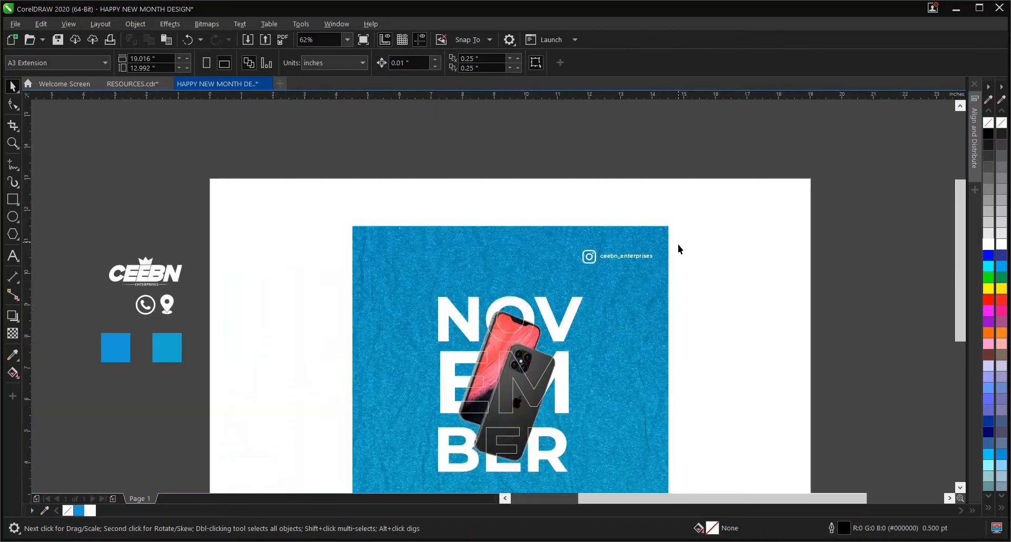
scroll(633, 278, up, 3)
drag(728, 213, 447, 278)
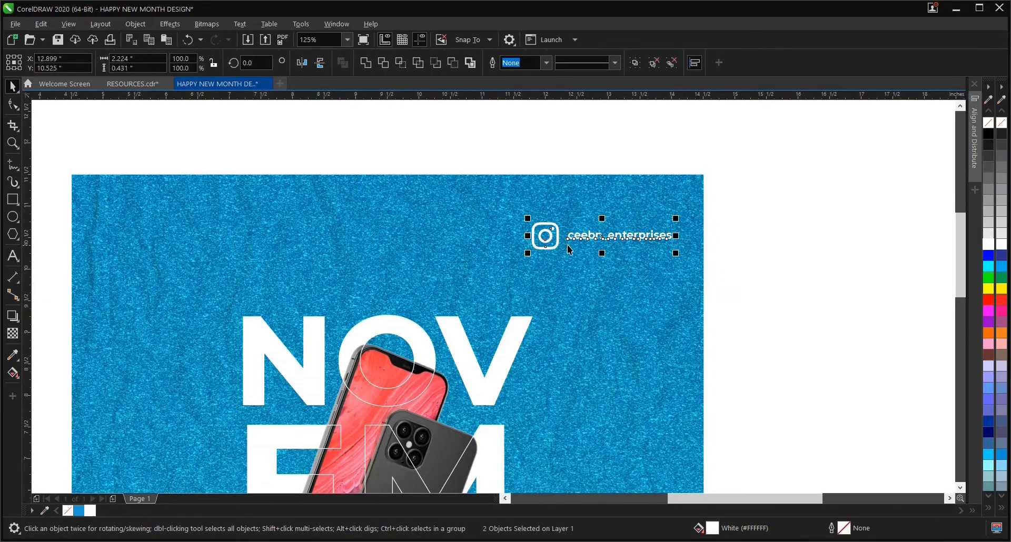
drag(595, 238, 586, 237)
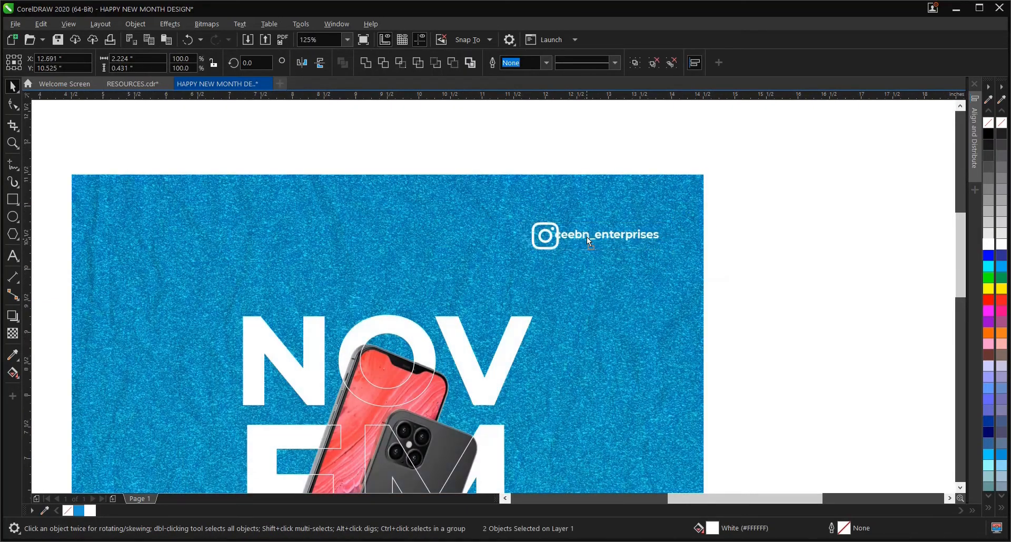
click(738, 250)
scroll(658, 221, down, 3)
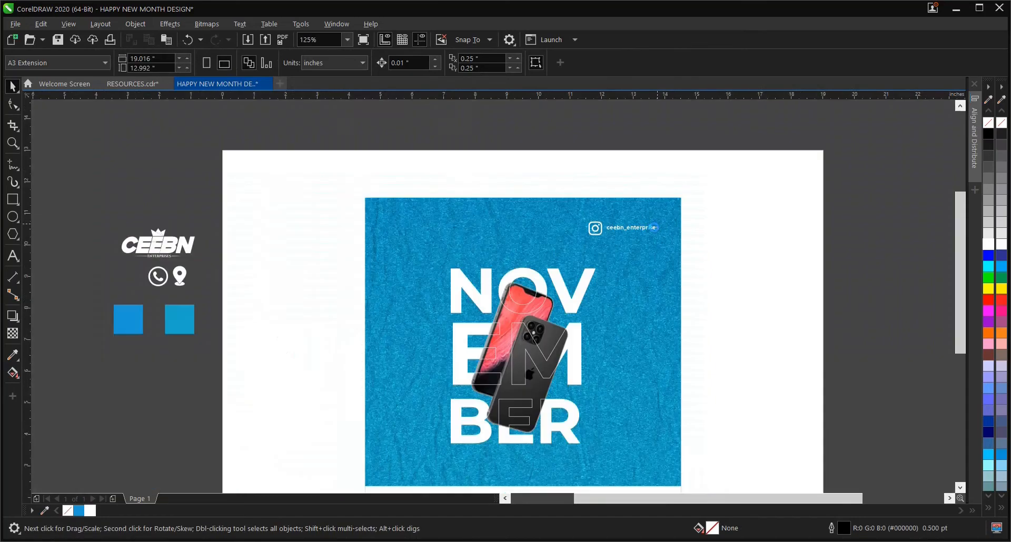
Step: Move the white CEEBN logo into the blue square's upper left area, level with the Instagram handle at a Y position of 10.525 inches
click(145, 250)
scroll(158, 247, up, 3)
drag(175, 244, 694, 217)
scroll(286, 240, down, 3)
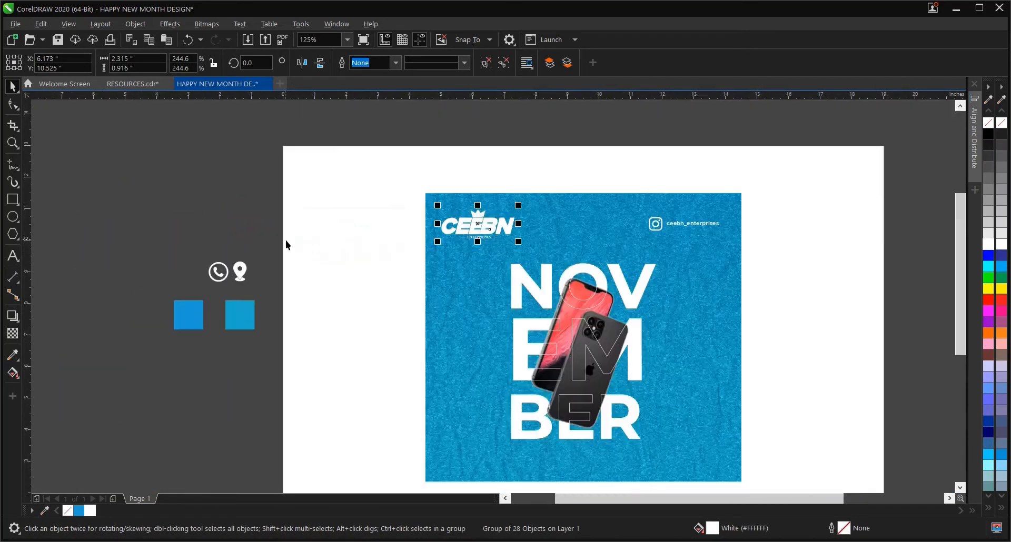
Step: Group the Instagram icon with the ceebn_enterprises handle
scroll(714, 228, up, 3)
click(767, 211)
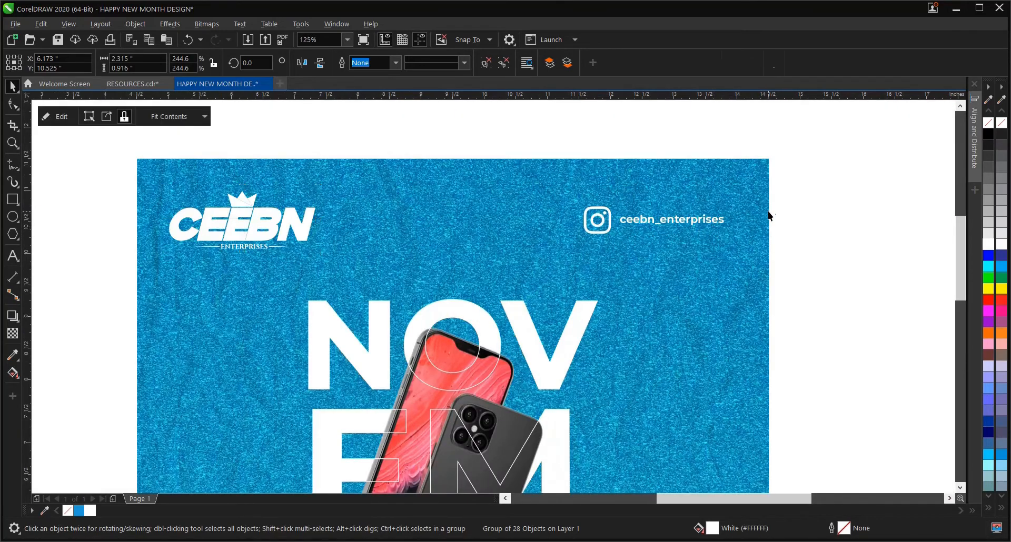
drag(813, 191, 520, 256)
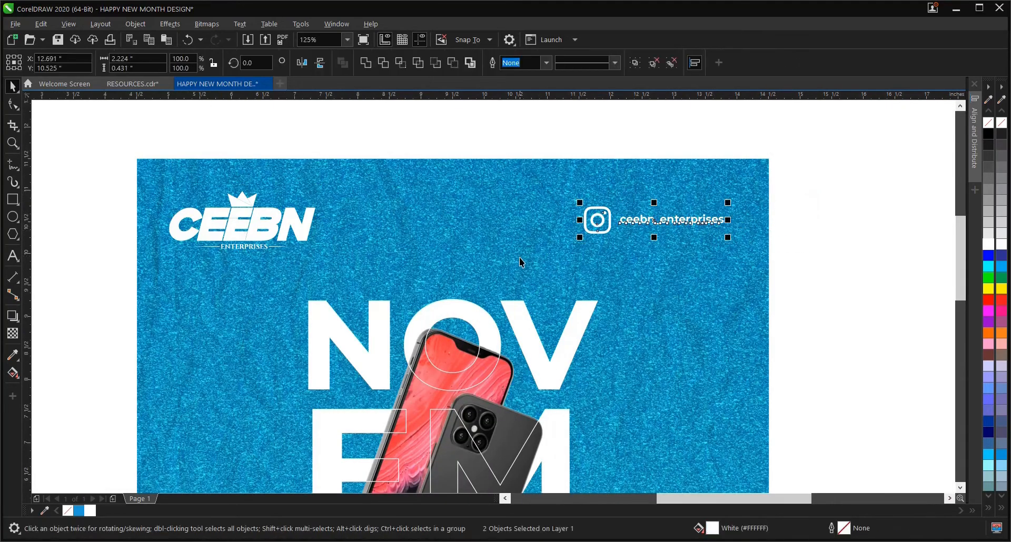
key(ctrl+g)
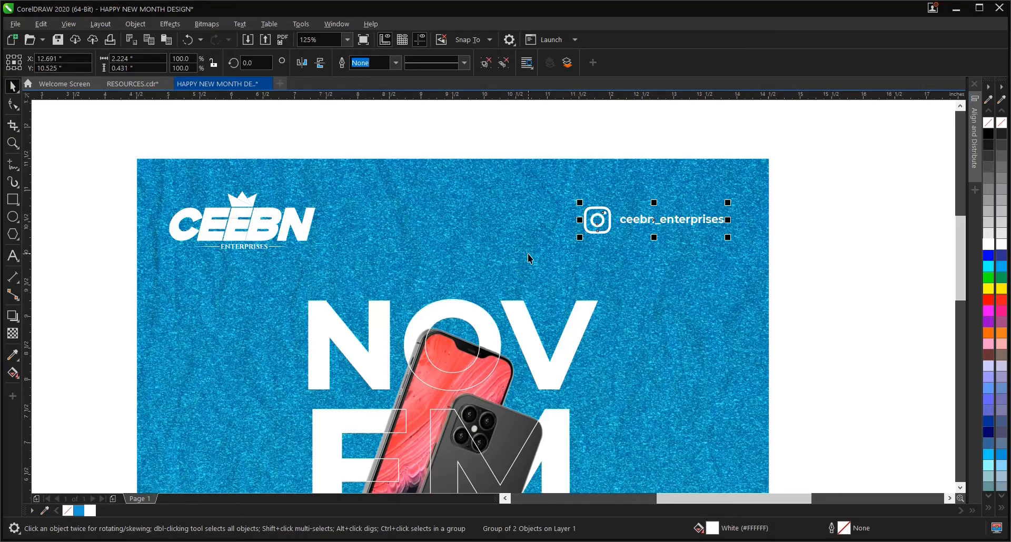
Step: Select the CEEBN logo and the Instagram group, separately and together, to check how they line up across the blue square
click(229, 218)
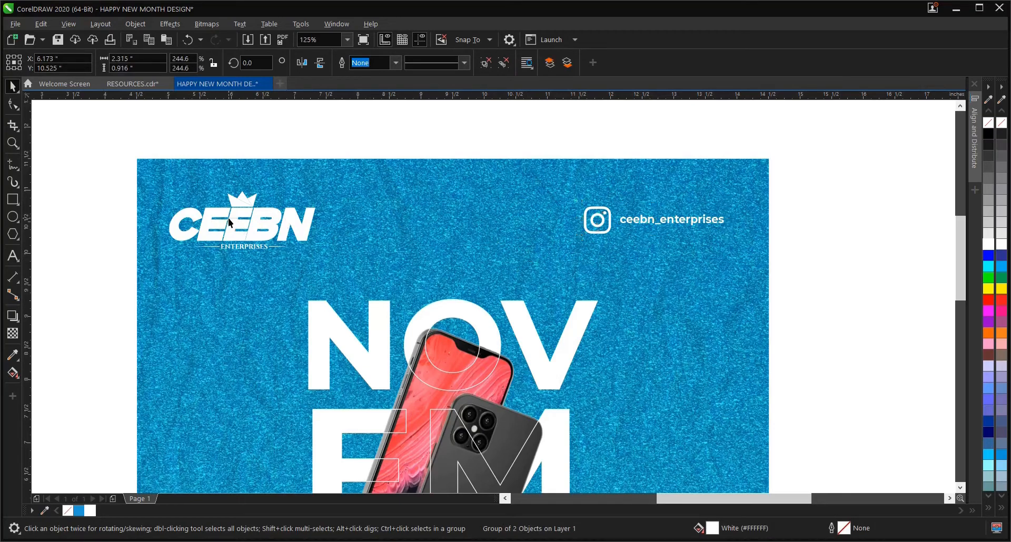
click(72, 200)
drag(87, 171, 388, 274)
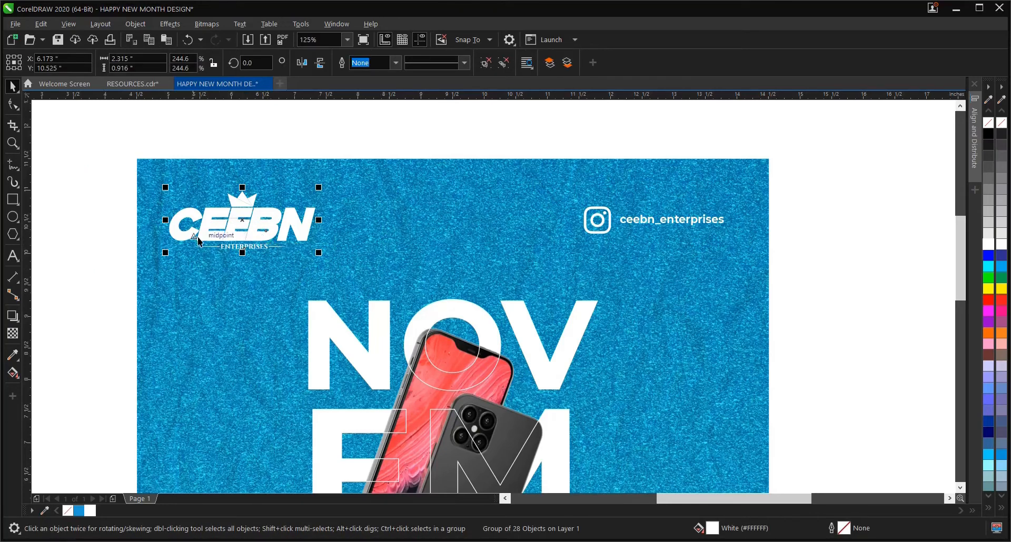
click(105, 217)
click(246, 225)
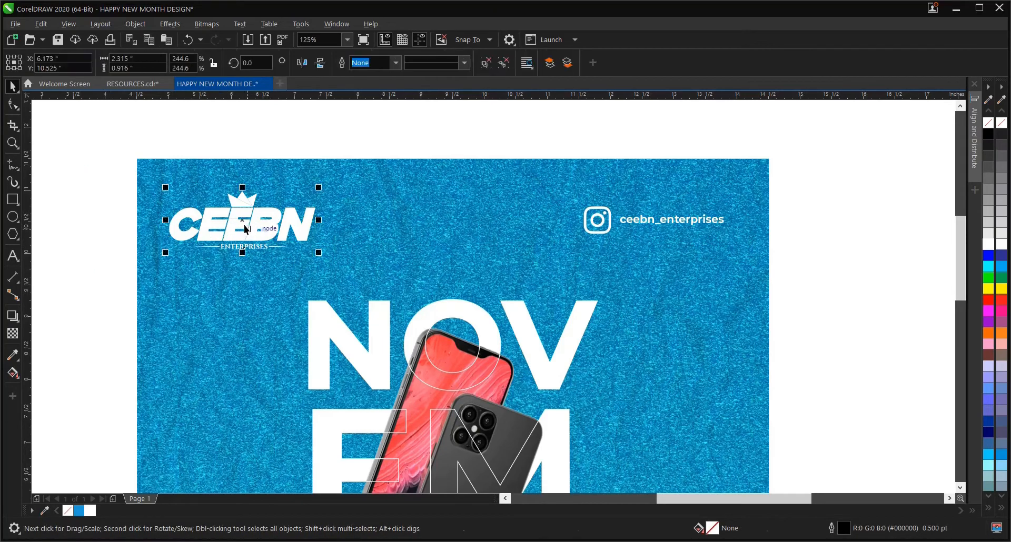
shift+click(630, 219)
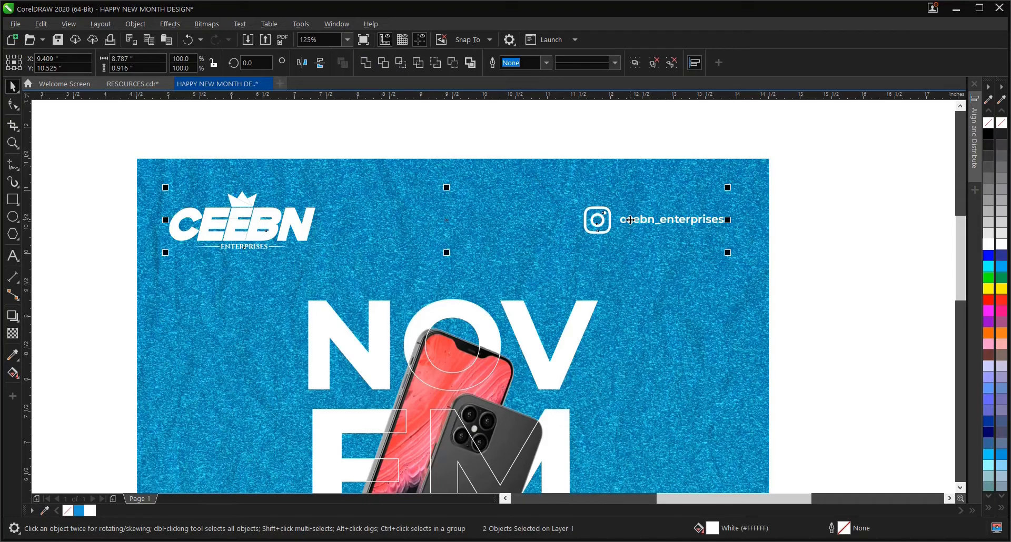
click(806, 242)
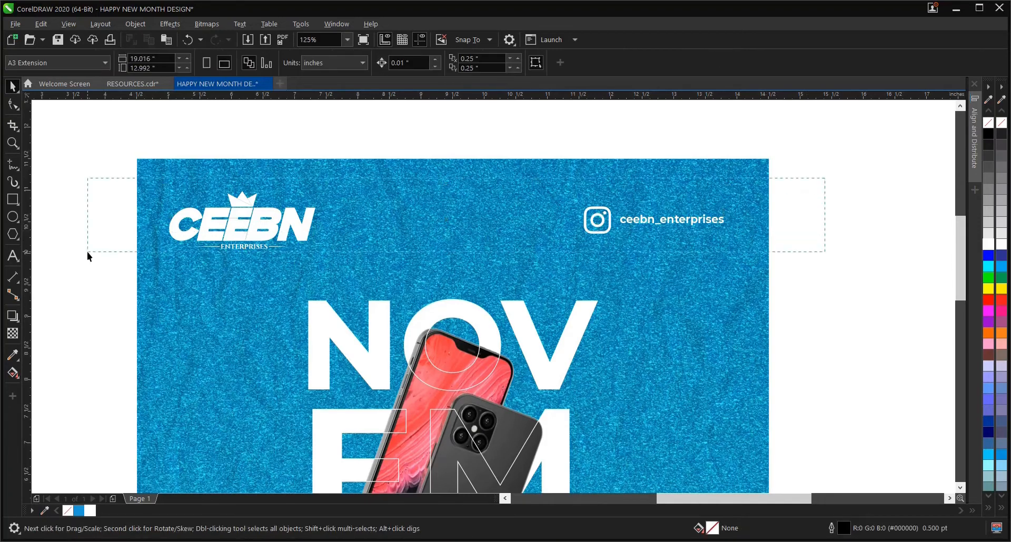
drag(86, 252, 88, 252)
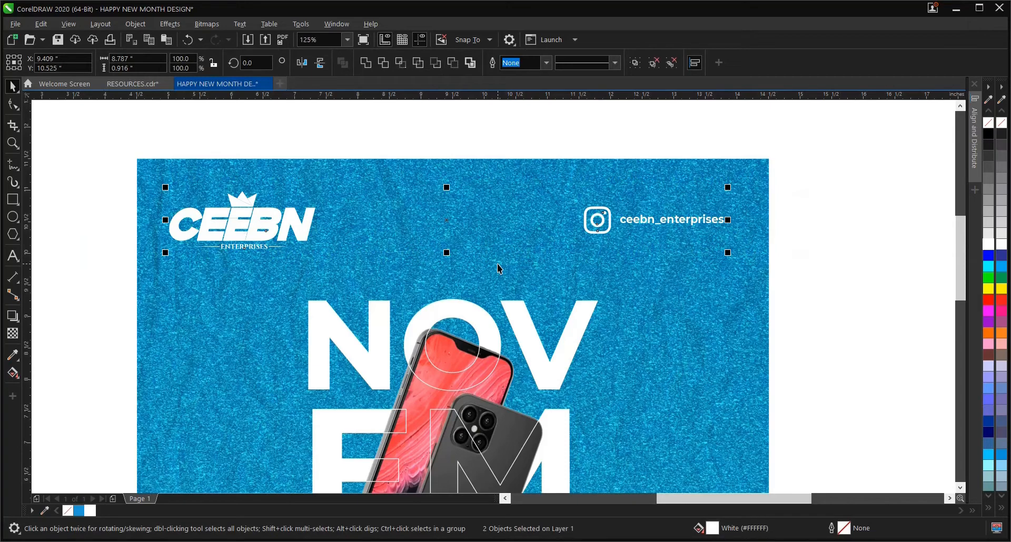
click(836, 241)
Step: Move the NOVEMBER lettering and the interlaced phones together slightly down within the blue square
scroll(491, 236, down, 1)
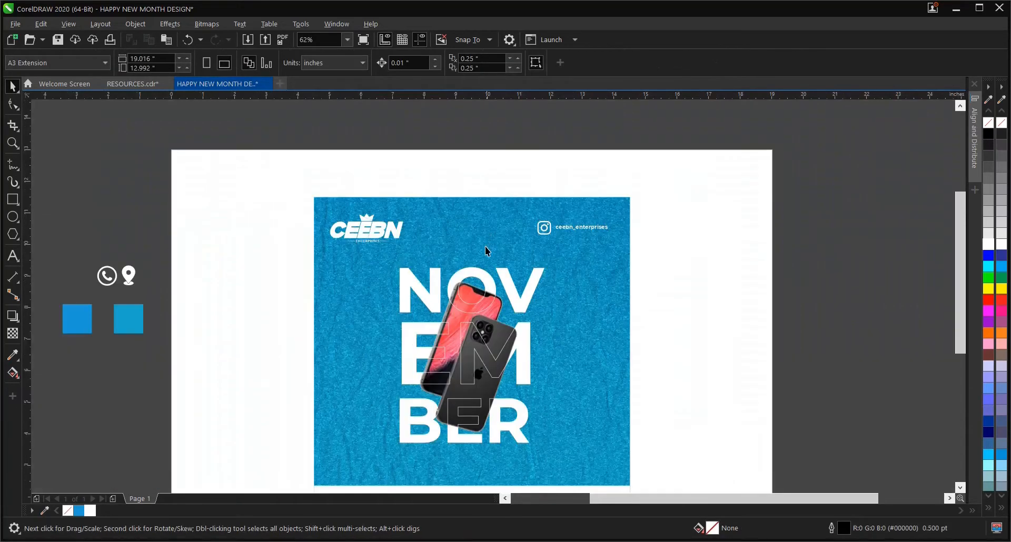
scroll(361, 231, down, 1)
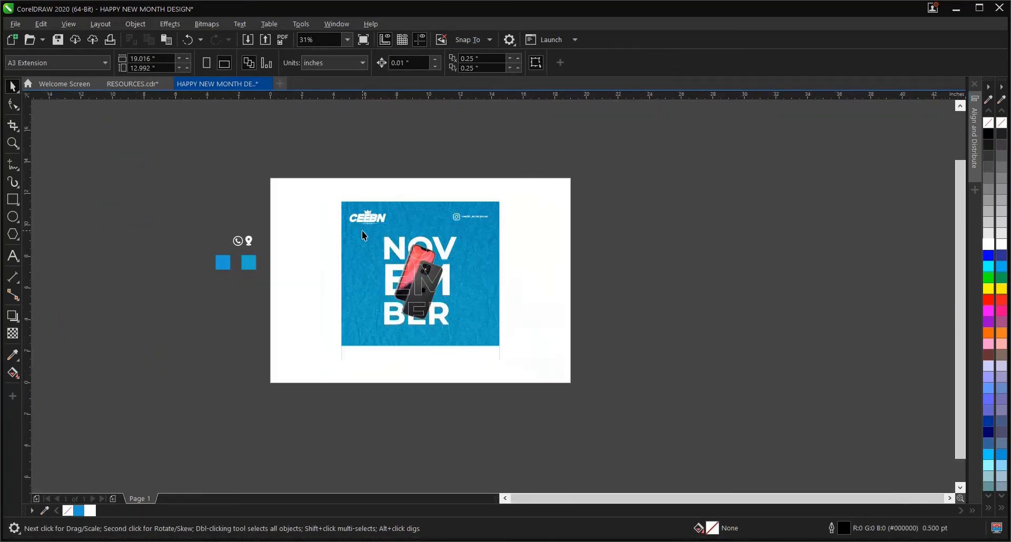
scroll(362, 233, up, 1)
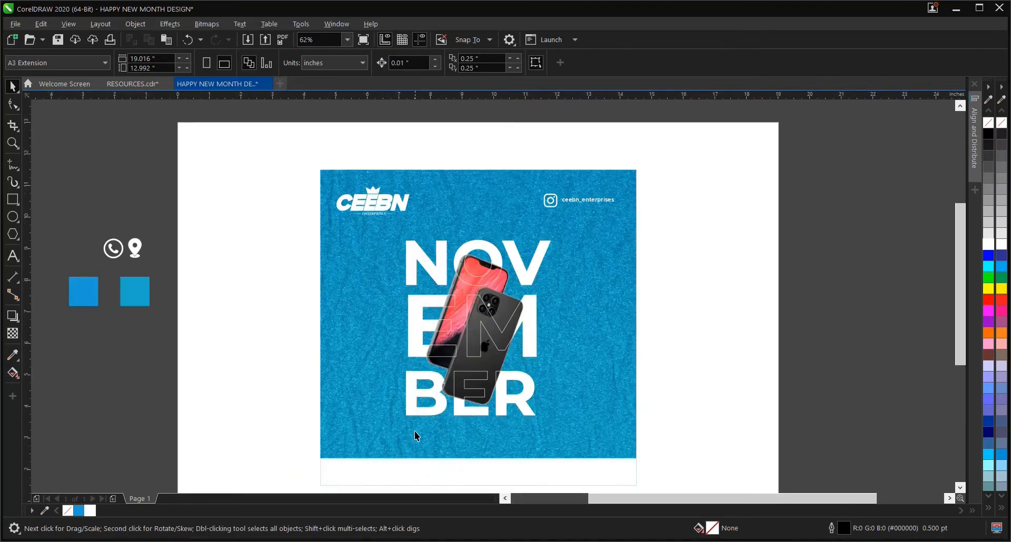
click(413, 472)
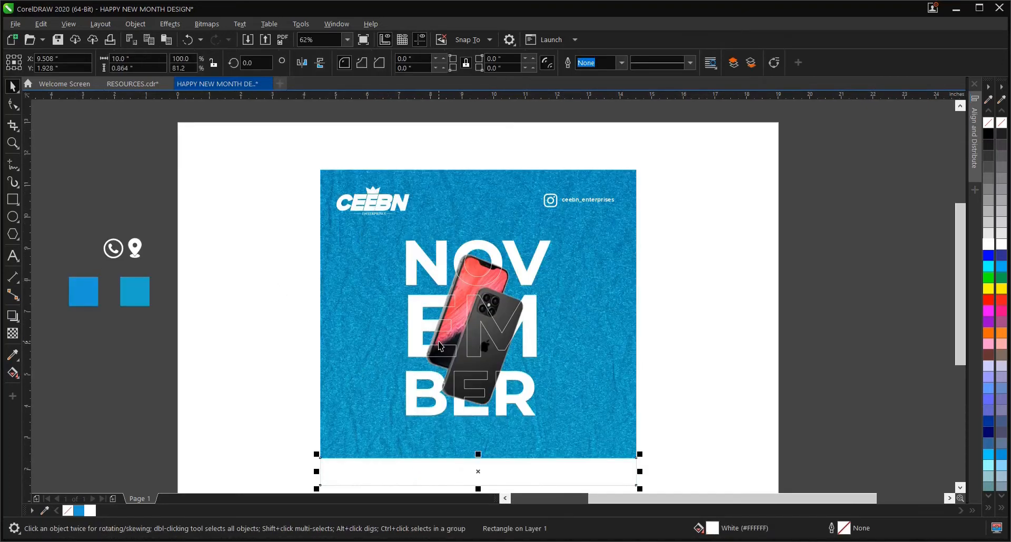
drag(294, 236, 603, 412)
drag(473, 317, 472, 328)
click(695, 361)
Step: Sample the colour of the lighter blue swatch and fill the phone and location icons with it (#1DA8CB)
scroll(427, 306, down, 1)
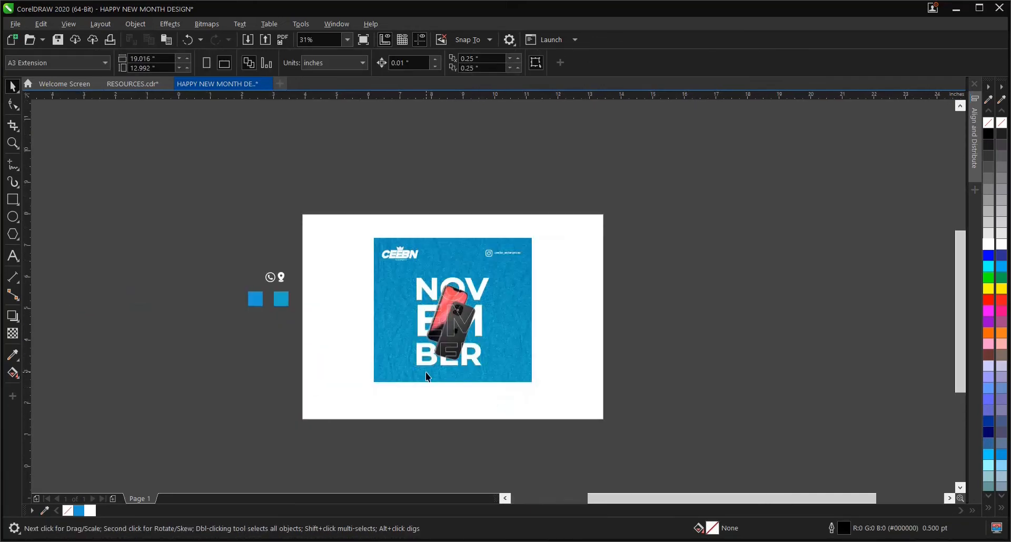
scroll(426, 372, up, 1)
drag(75, 159, 129, 199)
drag(78, 143, 161, 206)
scroll(115, 177, up, 1)
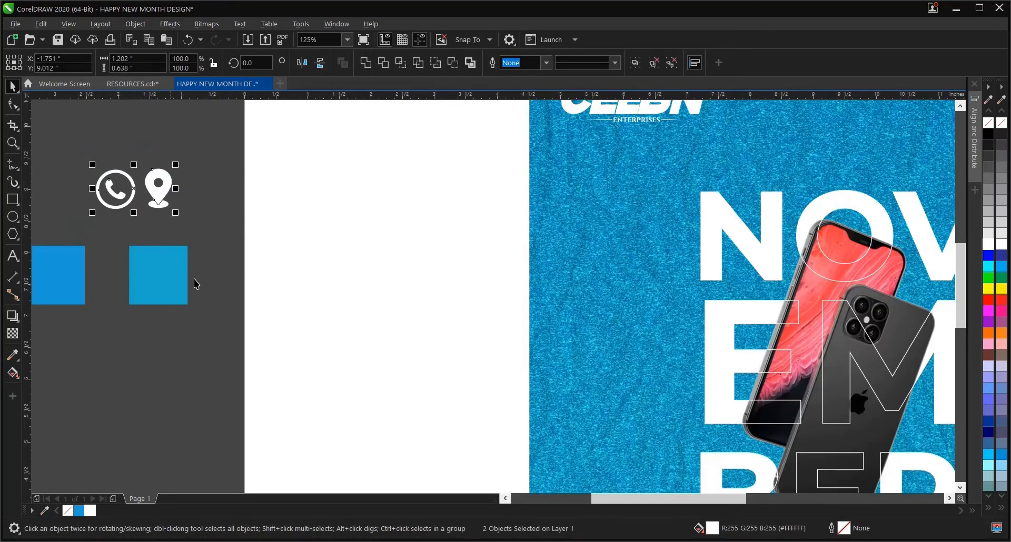
click(213, 281)
click(12, 354)
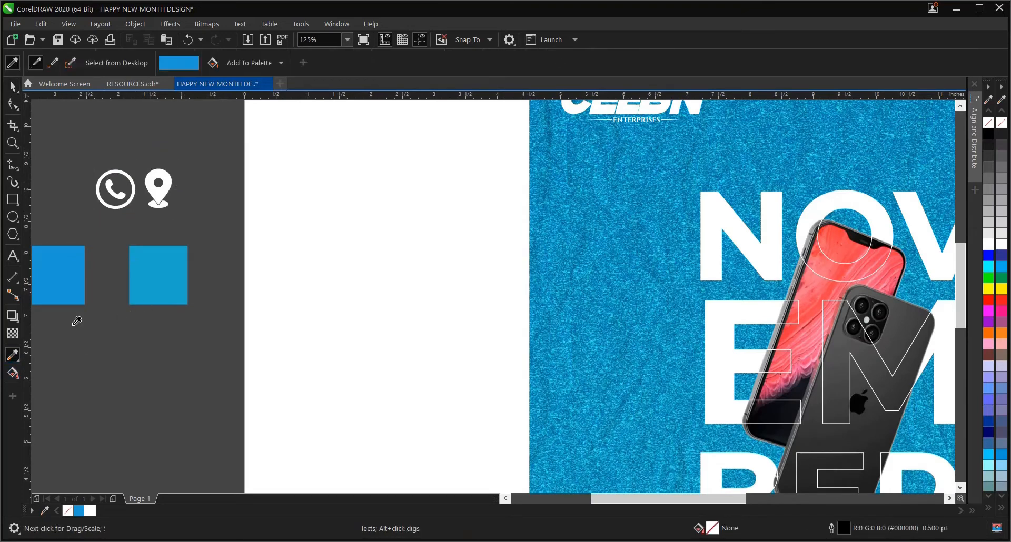
click(153, 282)
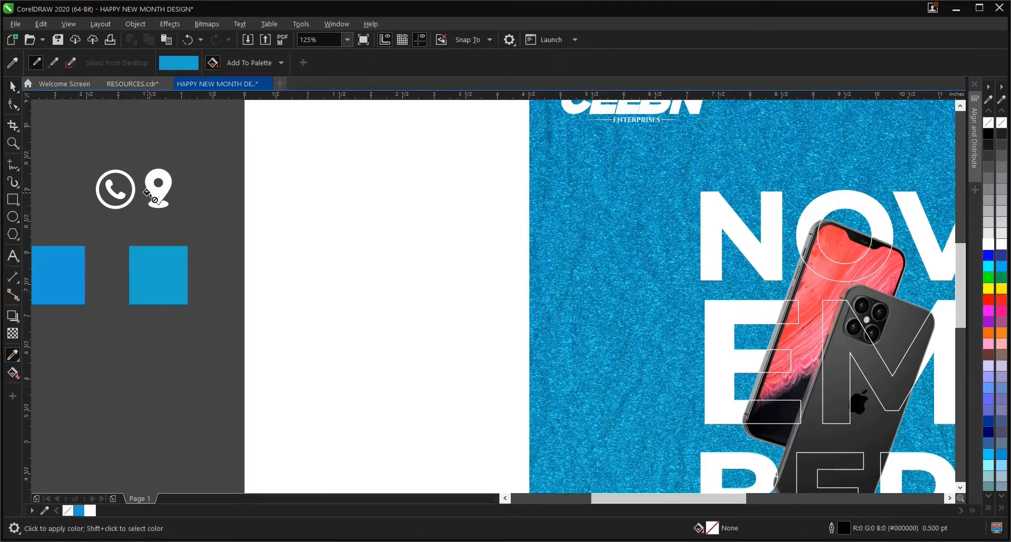
click(147, 192)
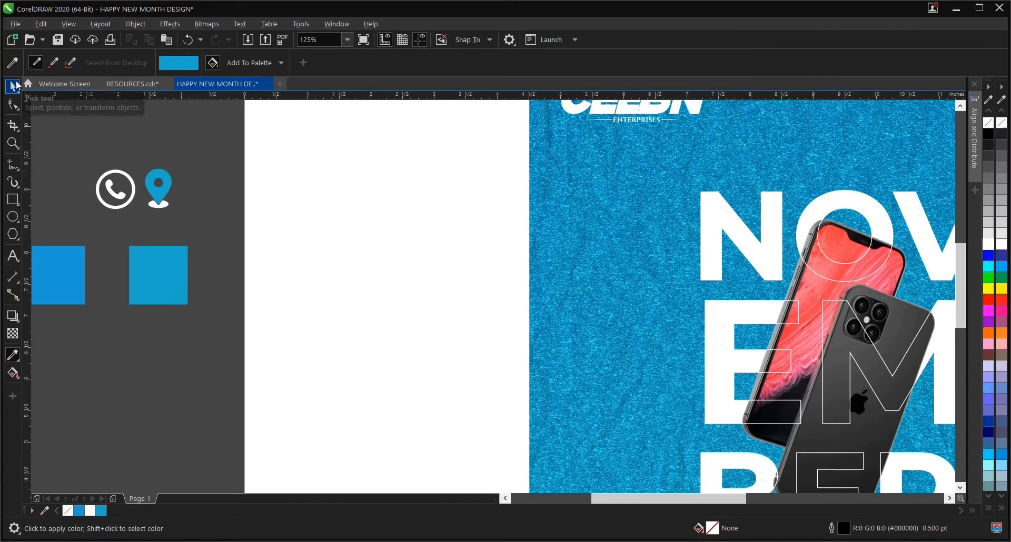
click(16, 85)
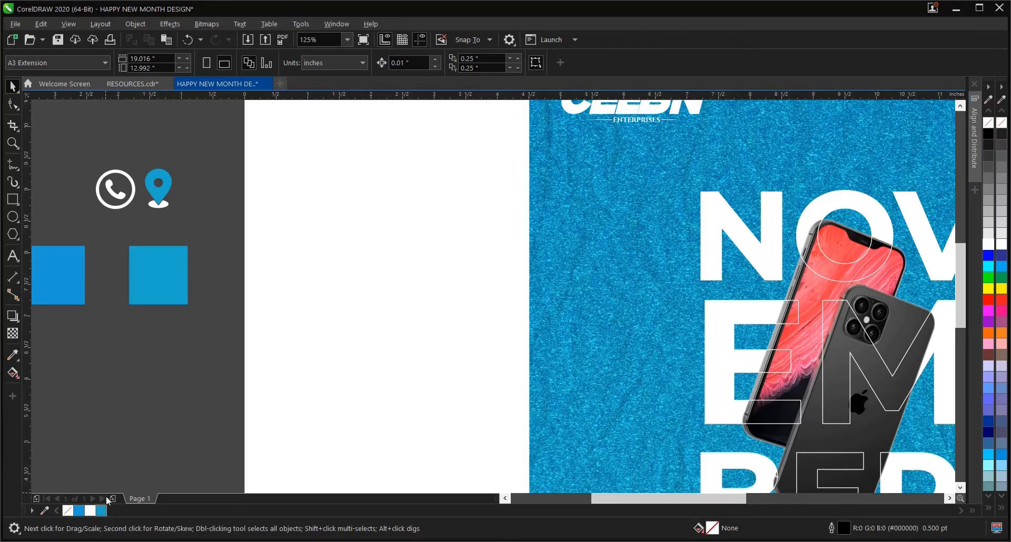
drag(68, 151, 230, 234)
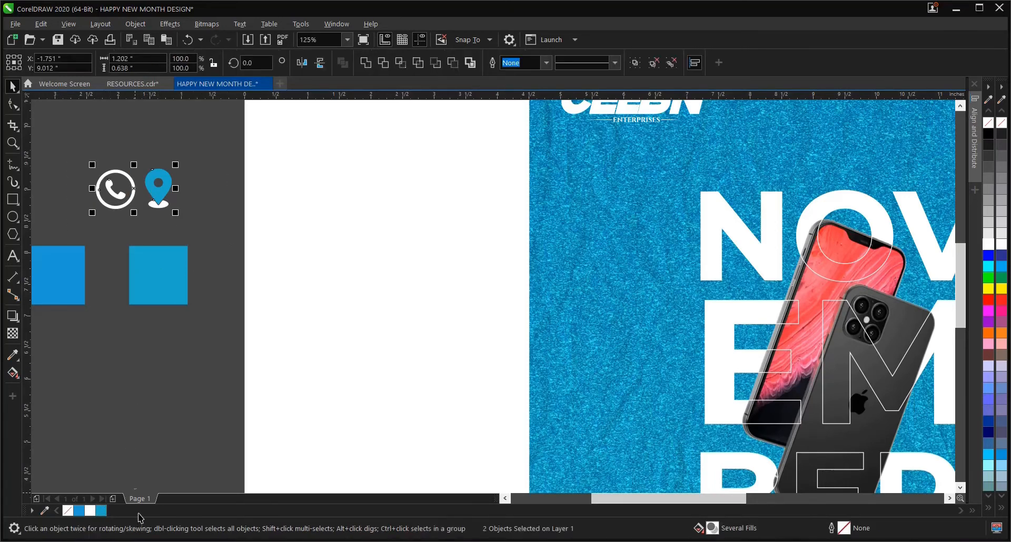
click(103, 510)
Step: Move the phone and location icons together onto the white footer bar, centred vertically at a Y position of 1.928 inches
scroll(118, 384, down, 2)
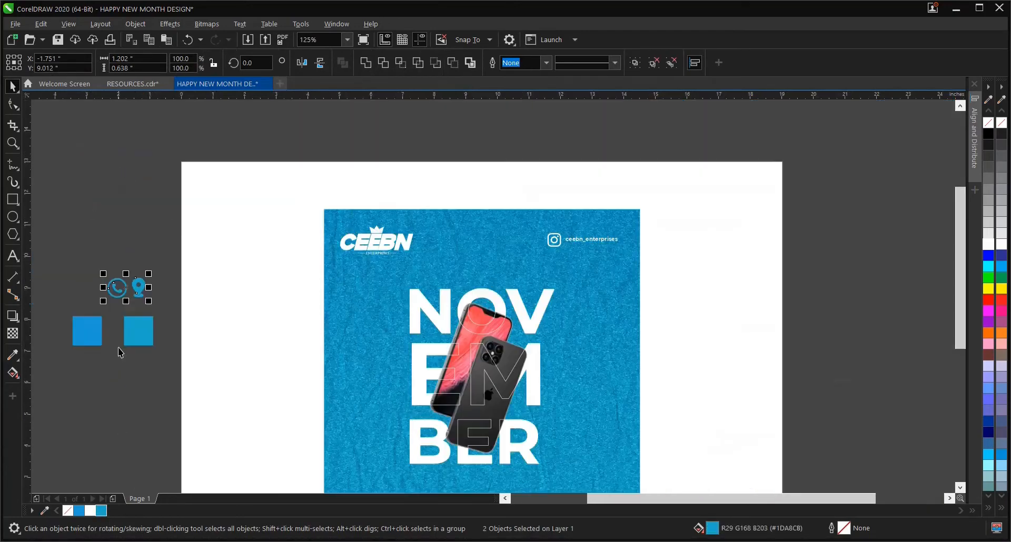
drag(126, 294, 367, 430)
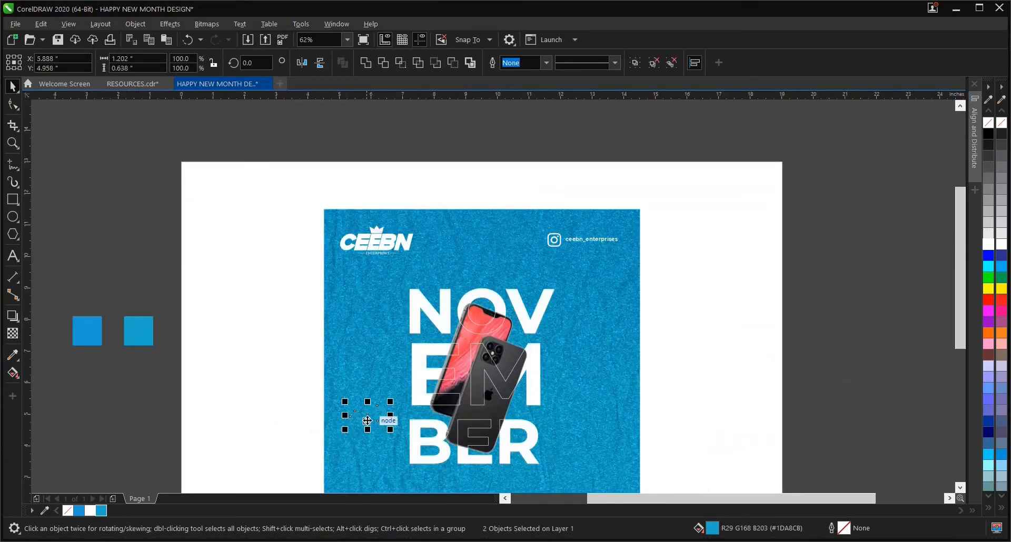
scroll(368, 429, down, 2)
scroll(367, 457, up, 6)
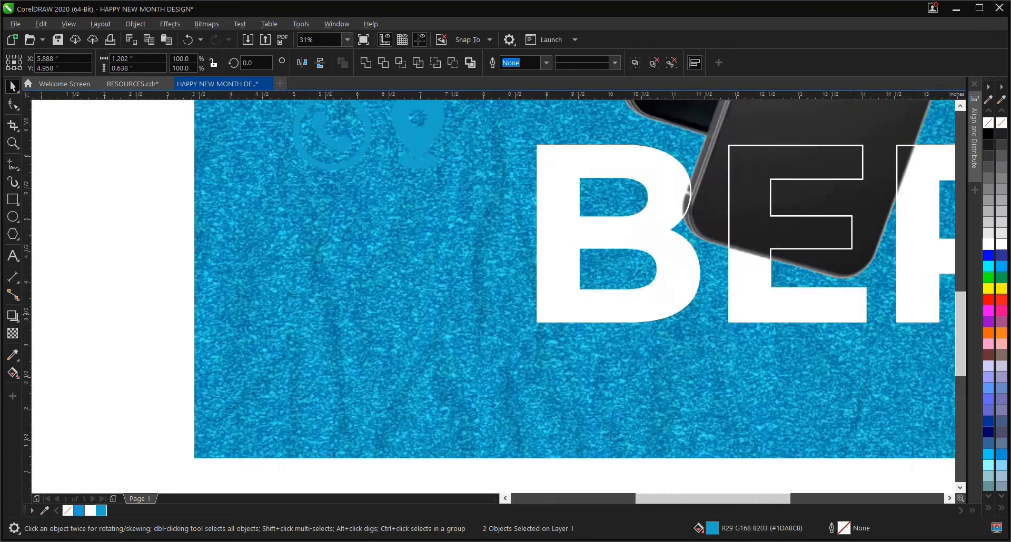
scroll(352, 434, down, 2)
scroll(352, 435, up, 3)
scroll(343, 287, down, 3)
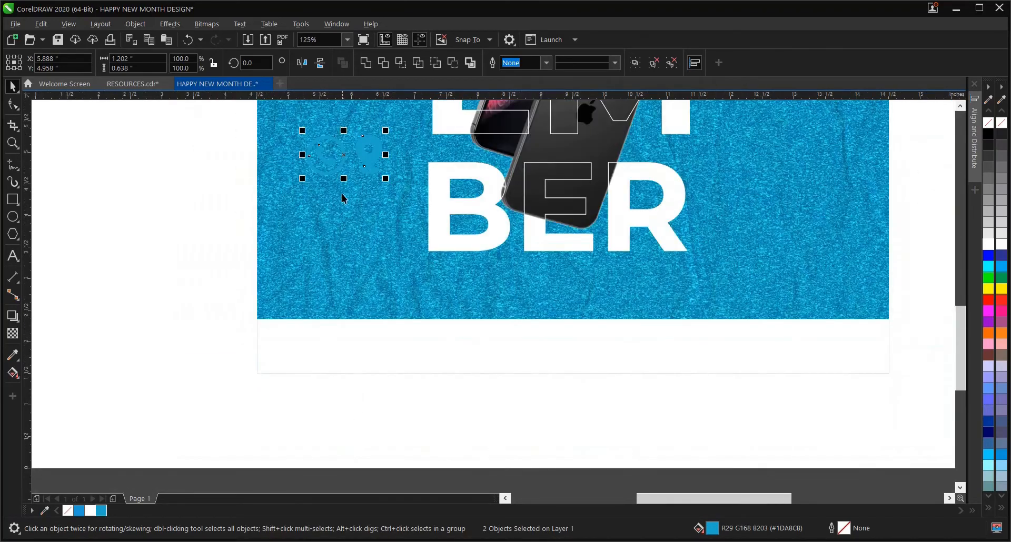
drag(343, 158, 373, 349)
click(373, 401)
drag(412, 269, 422, 266)
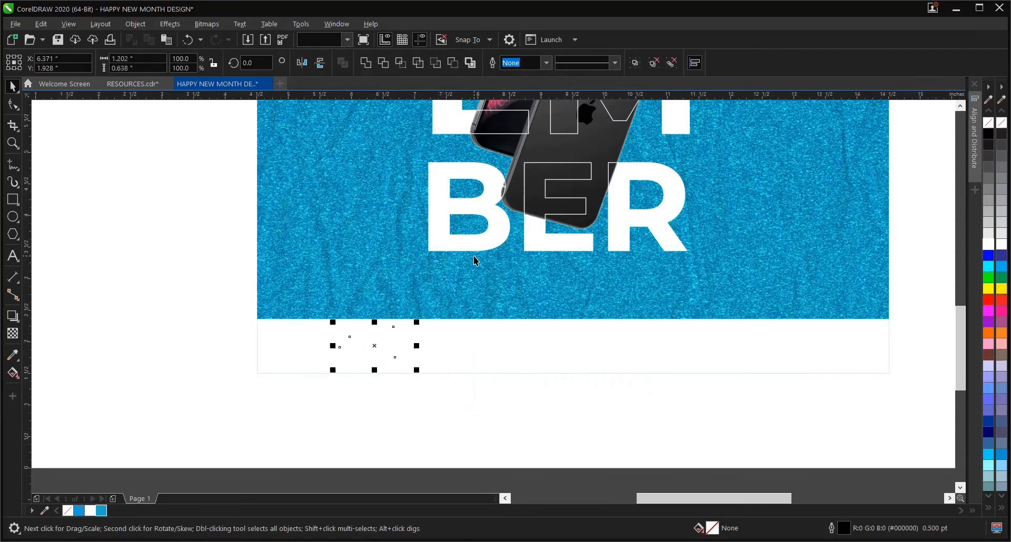
Step: Group the two icons and bring the group to the front of the layer, above the white footer bar
click(634, 62)
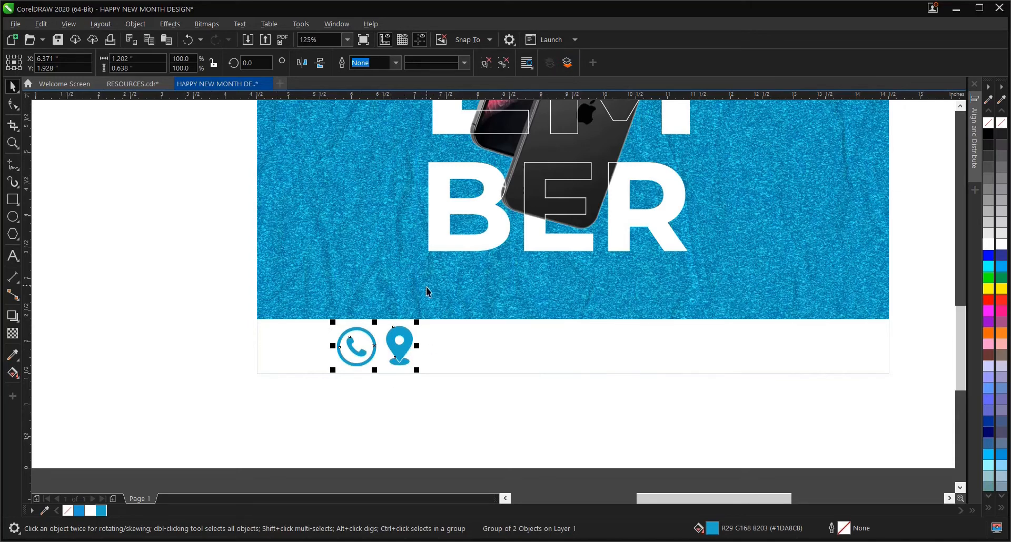
key(ctrl+z)
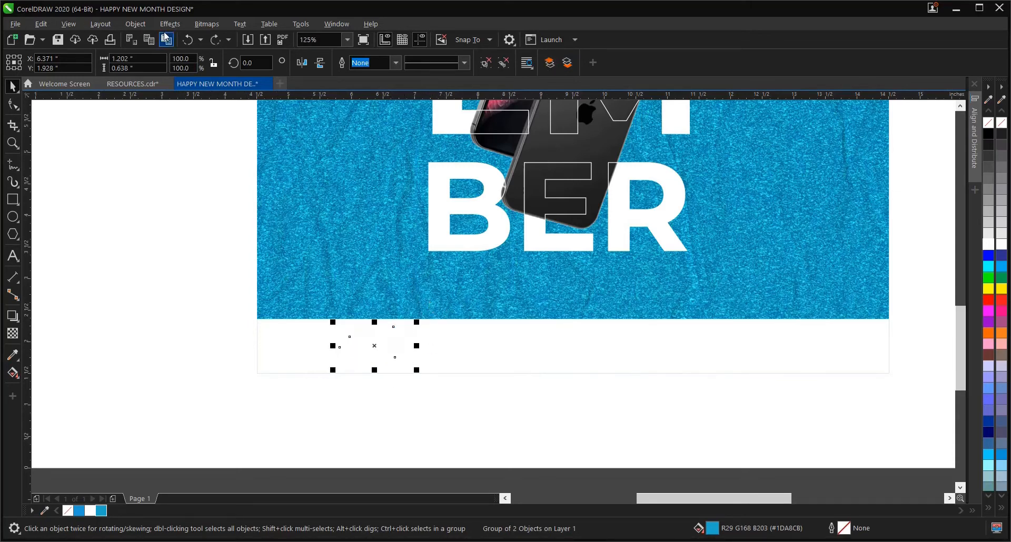
click(136, 24)
mouse_move(188, 218)
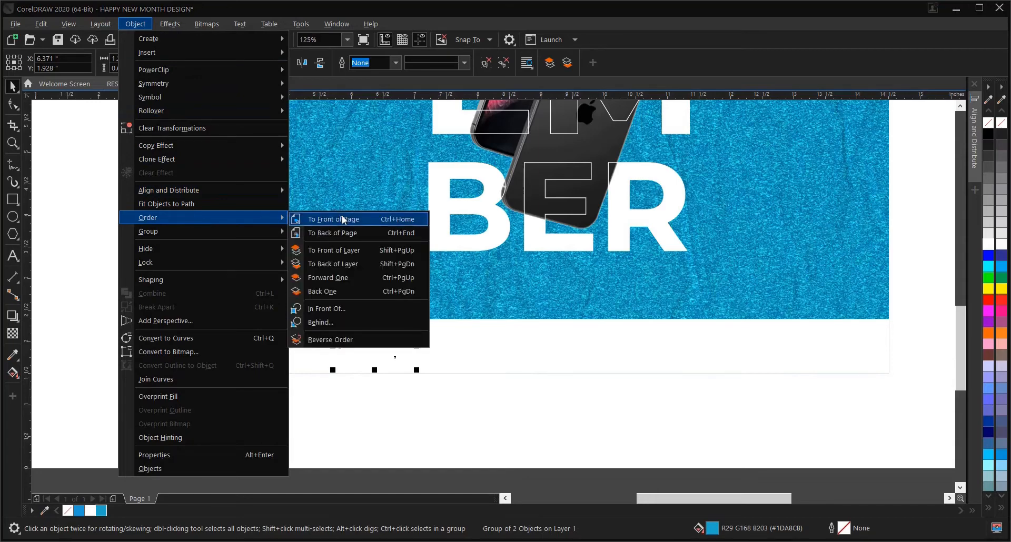
click(349, 246)
click(281, 407)
Step: Scale the icon group down proportionally around its centre to about 0.834 inches wide
drag(281, 411, 479, 284)
scroll(409, 380, up, 2)
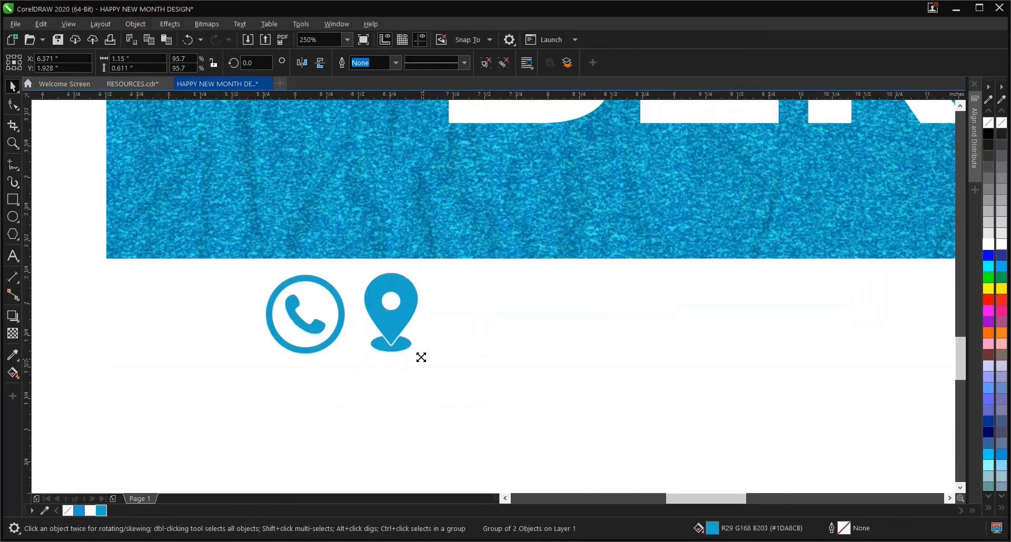
drag(420, 355, 395, 343)
click(367, 396)
Step: Ungroup the two icons and move the phone icon horizontally to the right part of the footer bar
scroll(367, 391, down, 2)
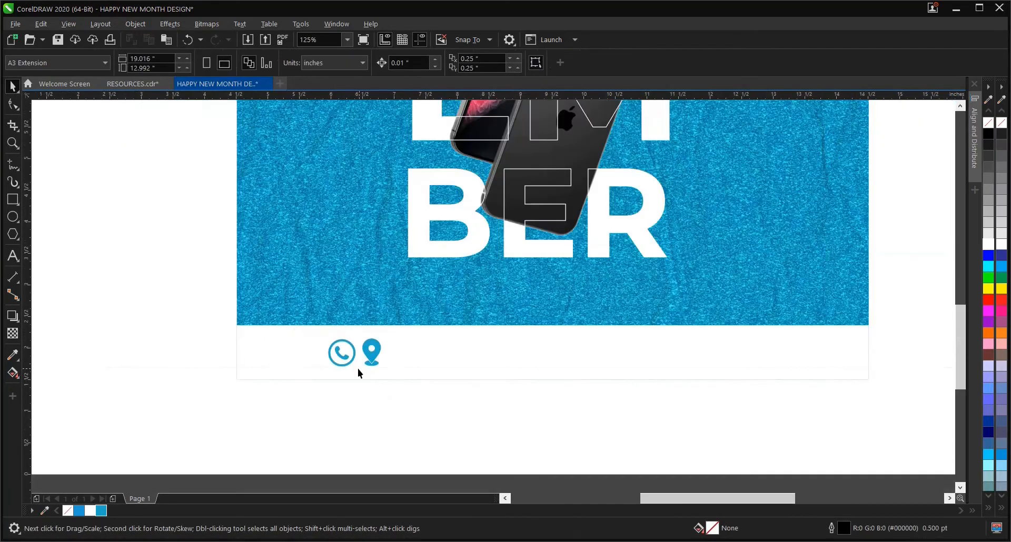
click(349, 352)
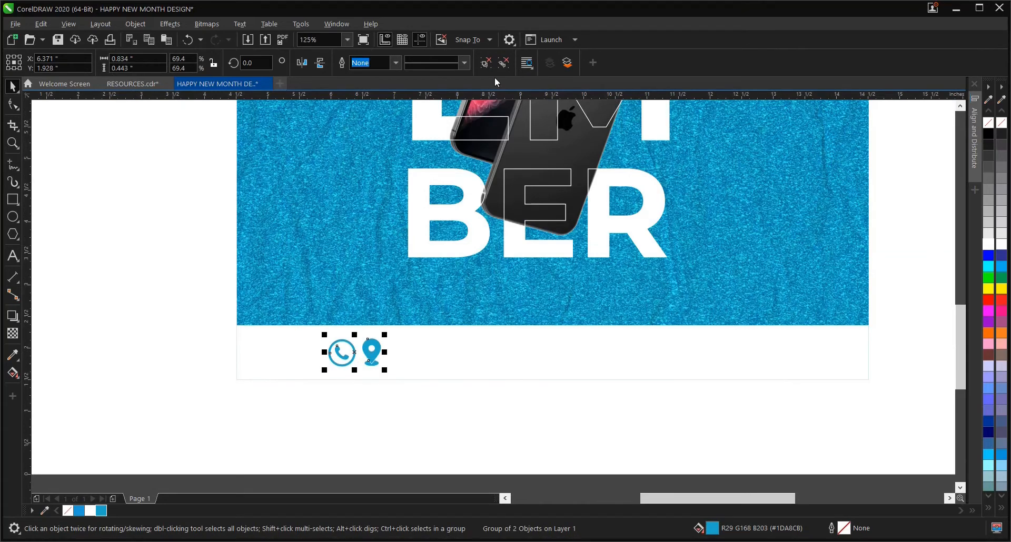
click(485, 63)
drag(298, 427, 363, 313)
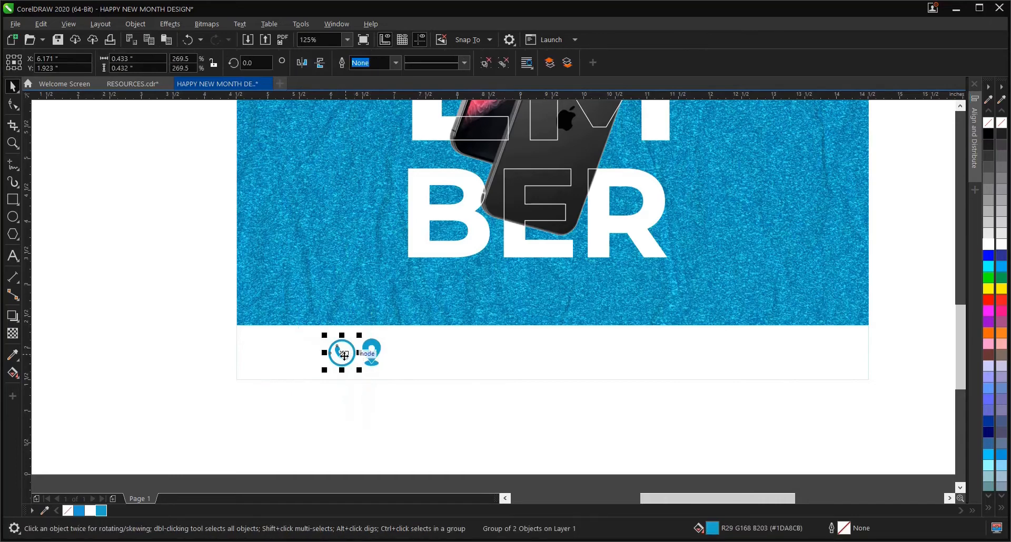
drag(342, 353, 677, 360)
click(633, 394)
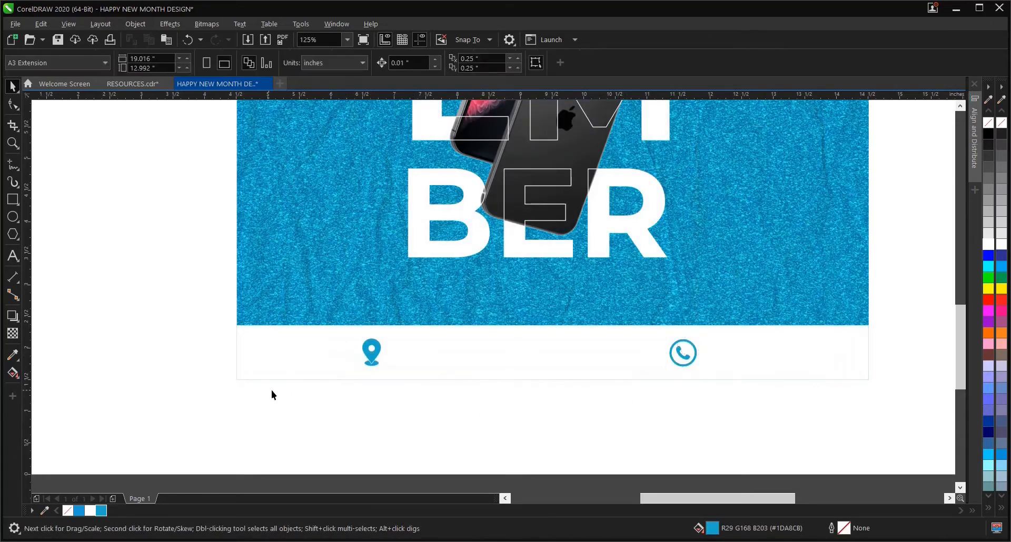
Step: Switch to the Word document and copy the business address line
click(546, 541)
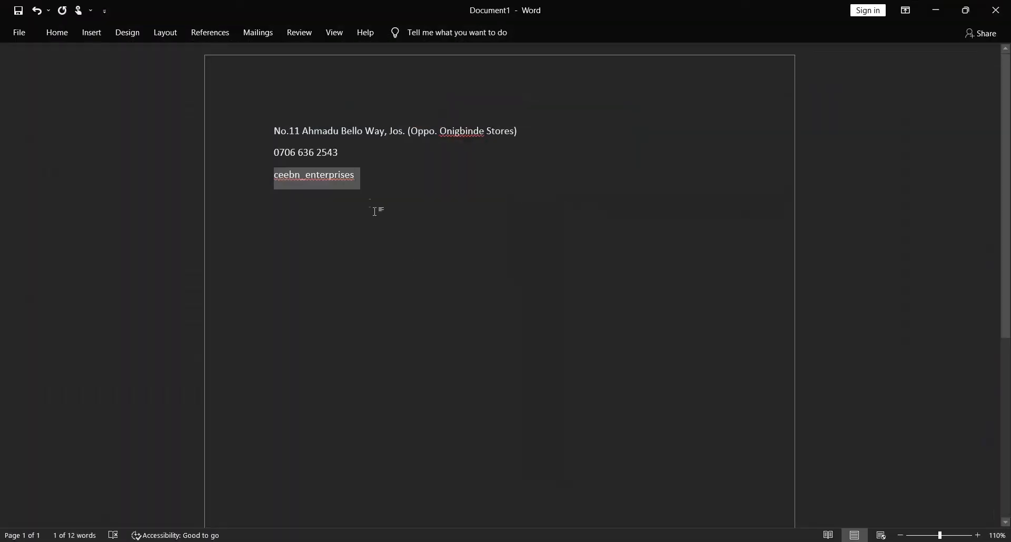
drag(524, 131, 273, 131)
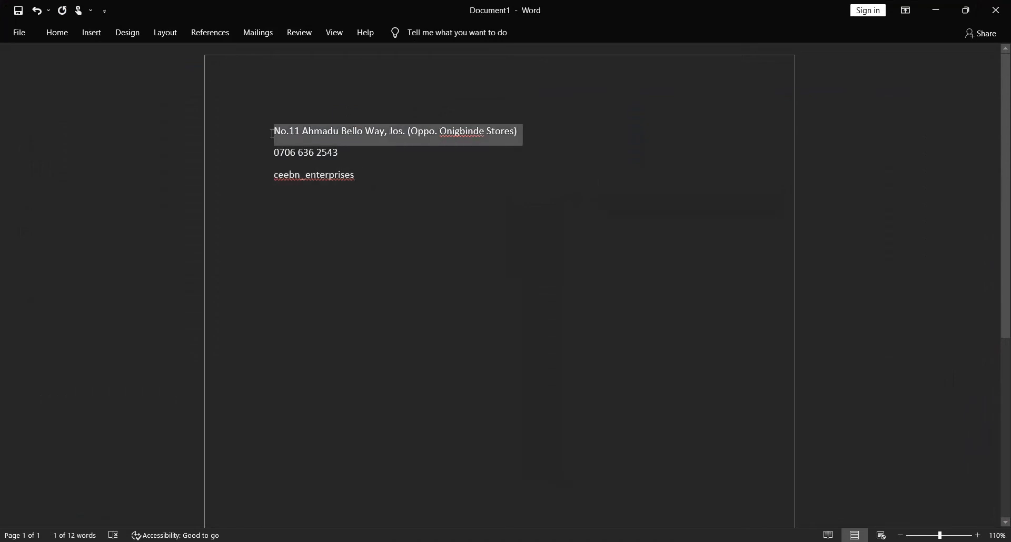
right_click(295, 131)
click(315, 150)
Step: Switch back to CorelDRAW and paste the address as artistic text just below the footer bar, maintaining its fonts and formatting
click(524, 541)
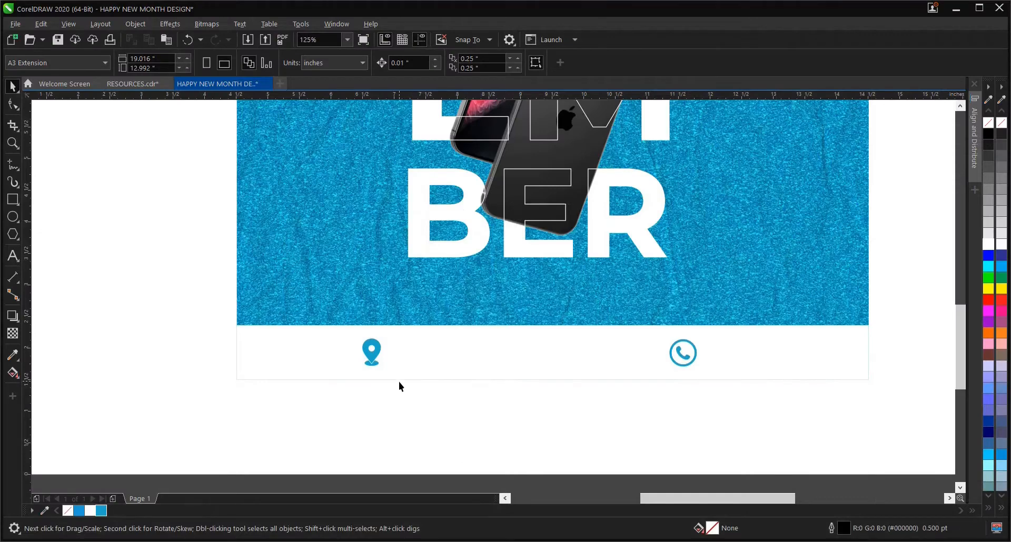
click(12, 257)
click(243, 405)
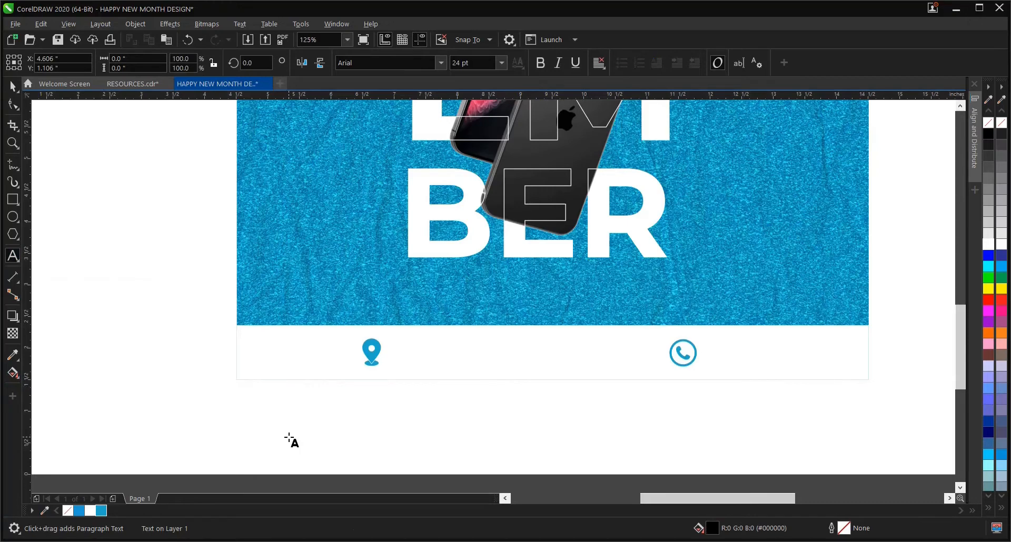
key(ctrl+v)
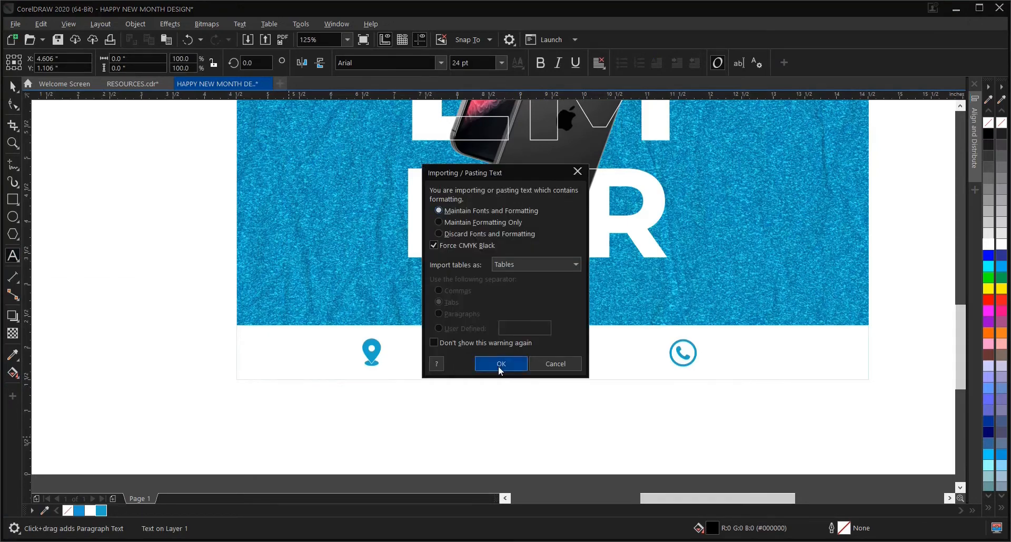
click(501, 364)
click(12, 86)
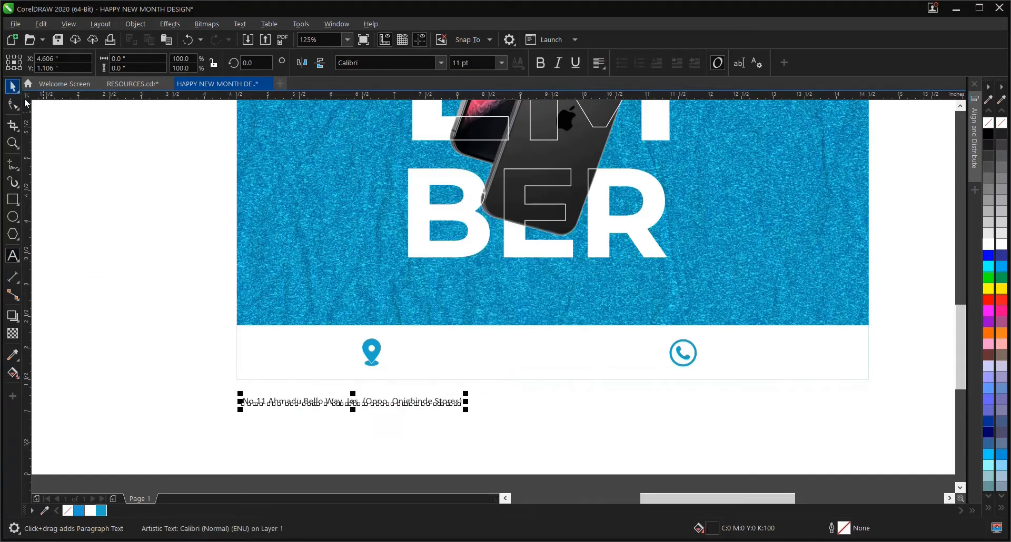
Step: Ungroup the Instagram icon and handle, and copy the handle text's font size value
scroll(416, 409, down, 2)
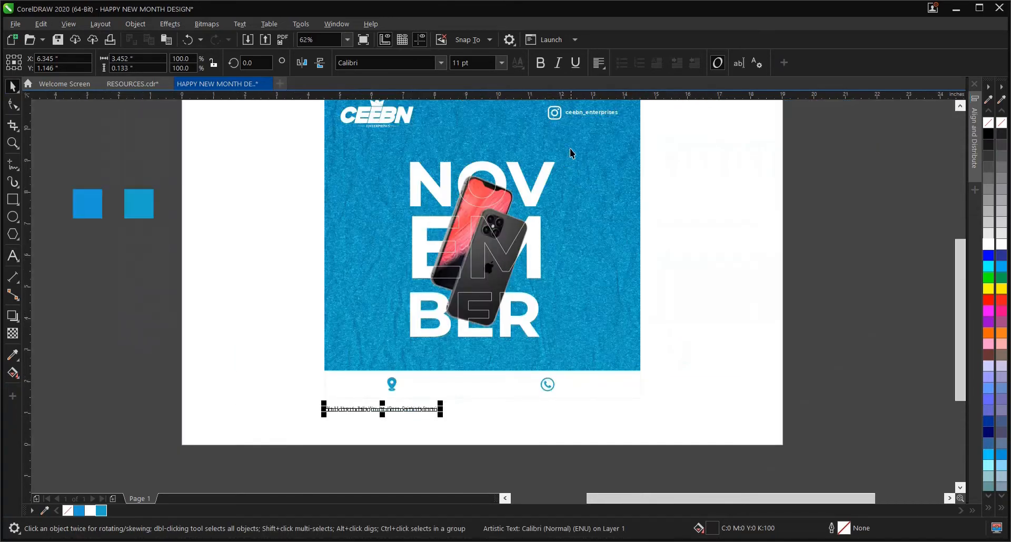
click(587, 113)
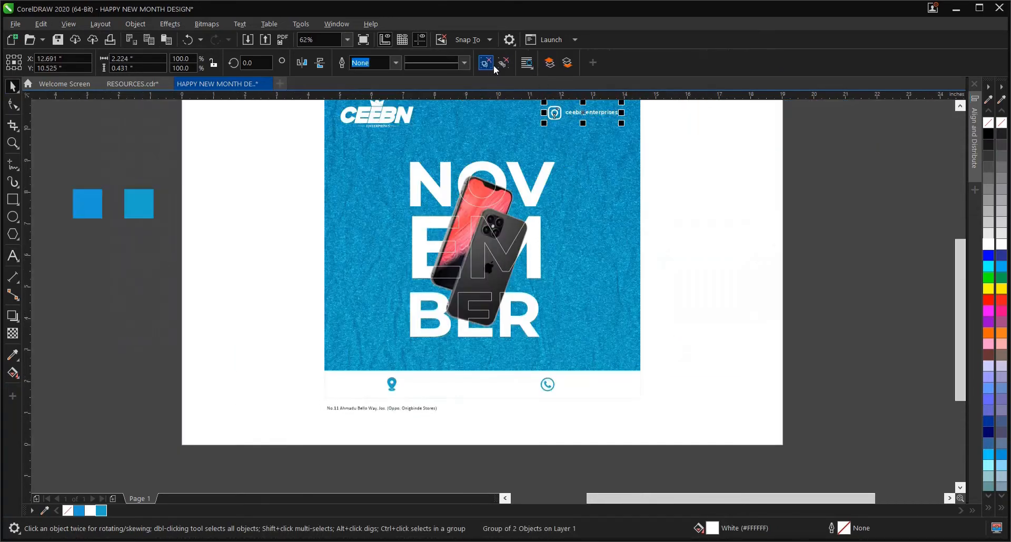
click(612, 115)
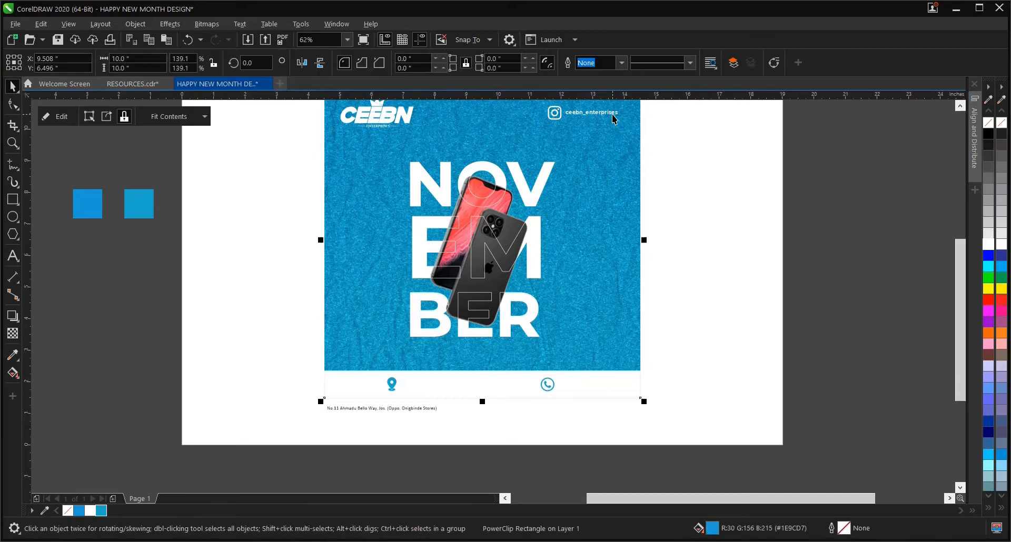
click(612, 114)
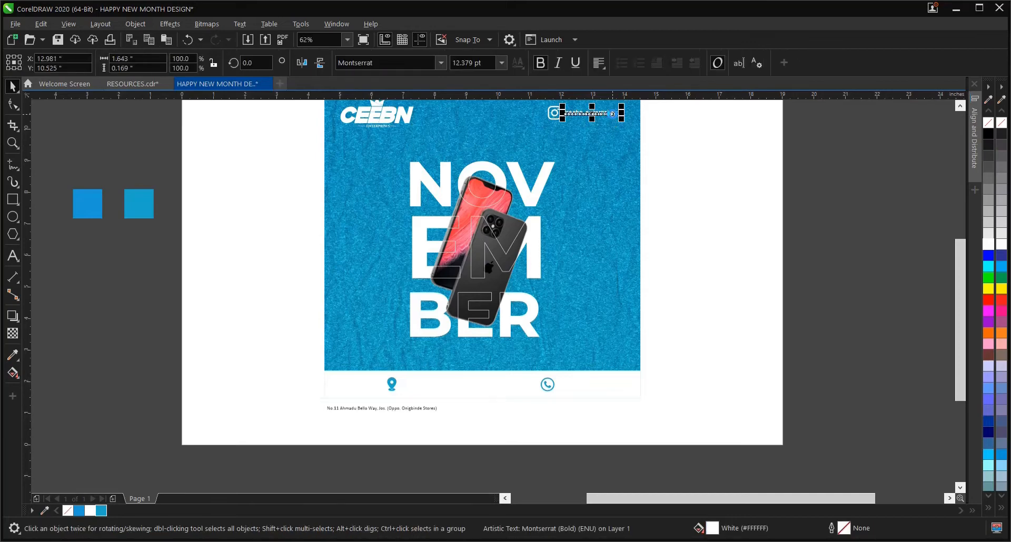
double_click(483, 61)
drag(483, 61, 448, 61)
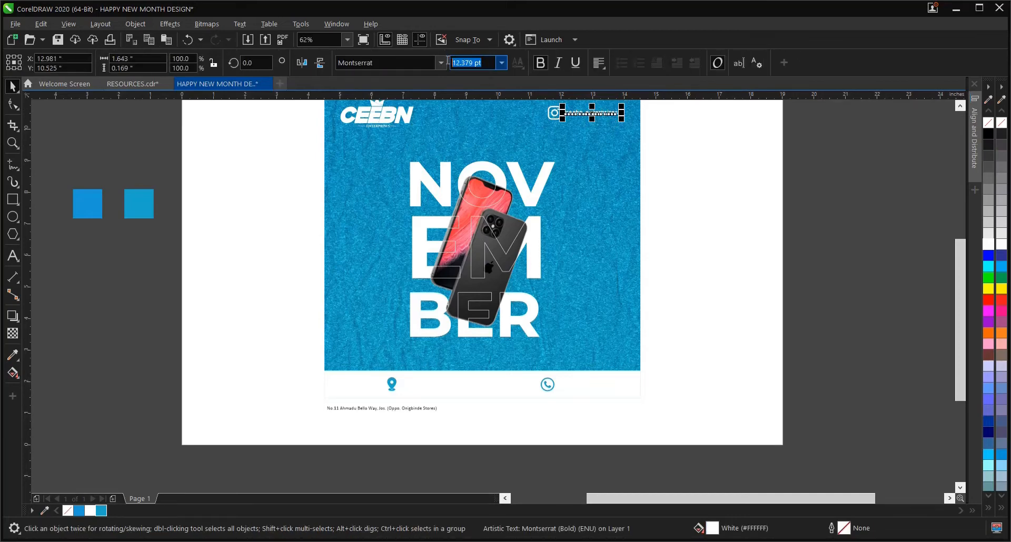
right_click(480, 62)
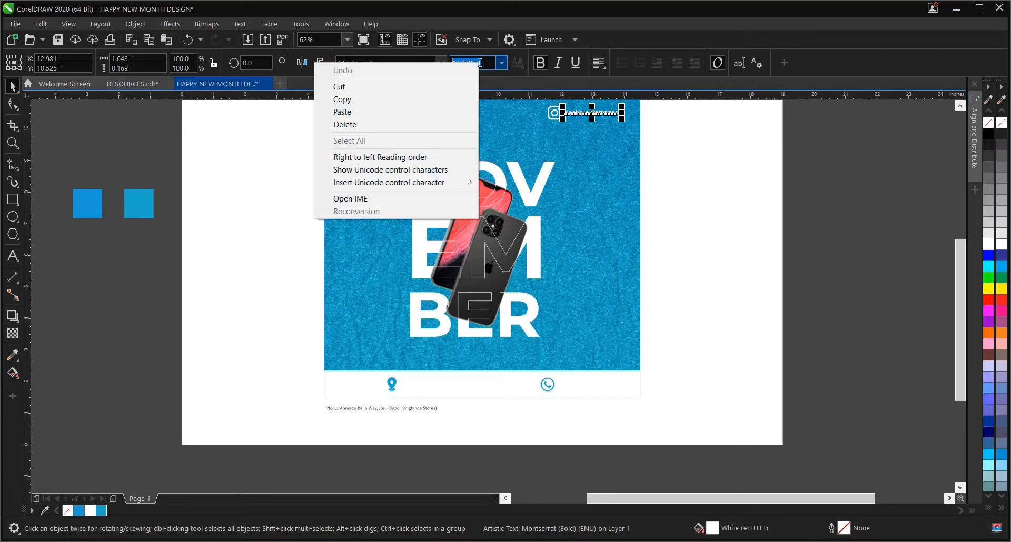
click(433, 99)
Step: Select the address text below the footer bar for matching its formatting to the Instagram handle
scroll(352, 431, up, 2)
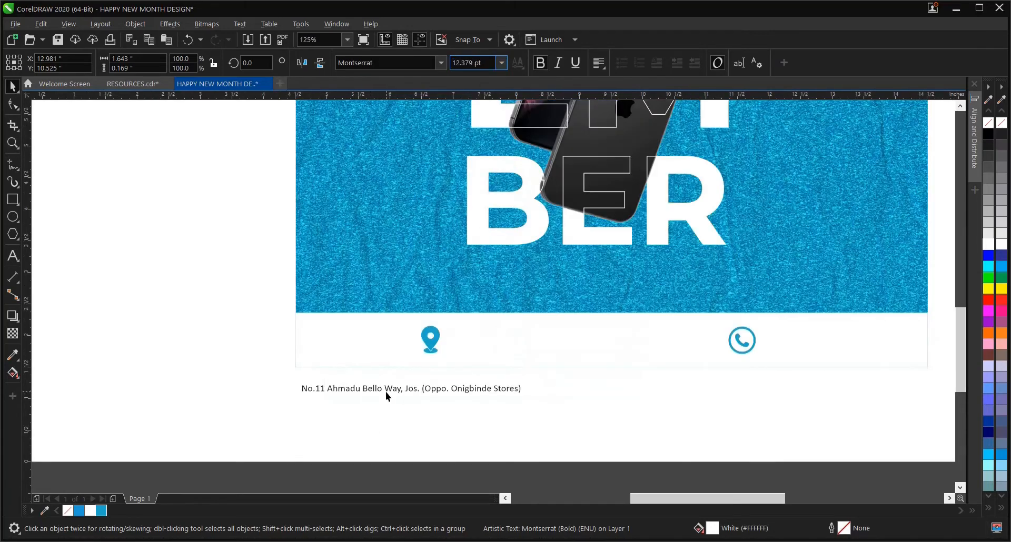
click(387, 392)
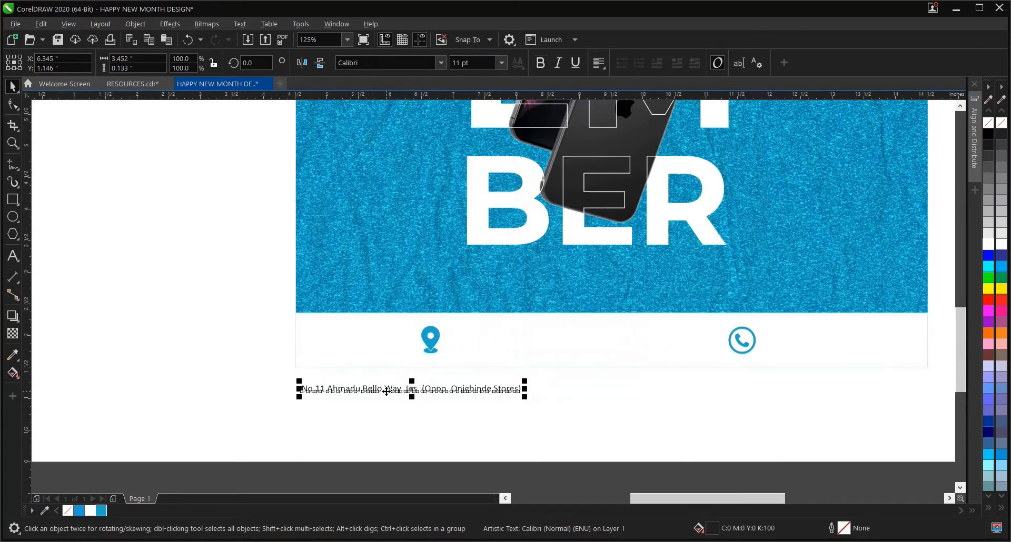
Step: Set the address text to 12.379 pt in Montserrat Bold
click(479, 63)
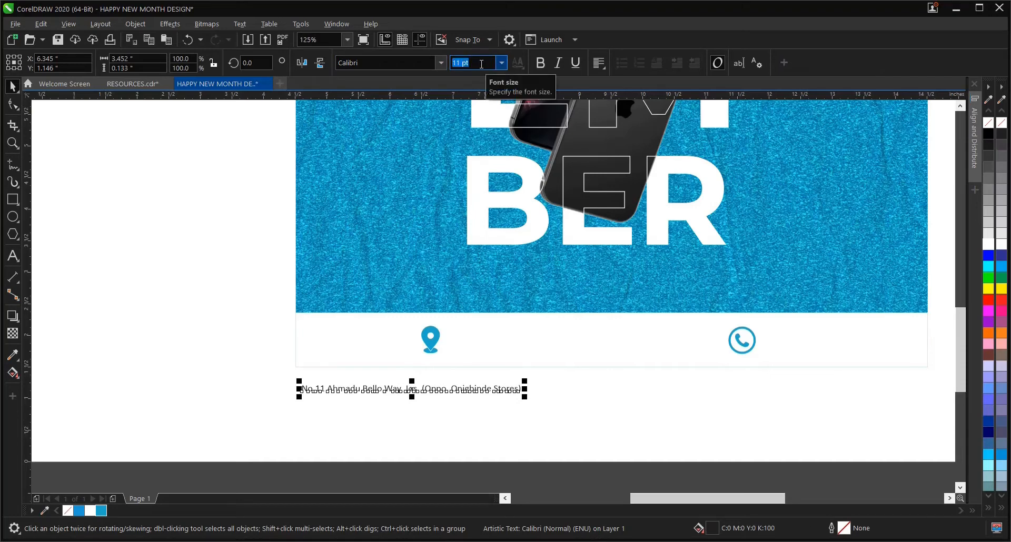
key(ctrl+v)
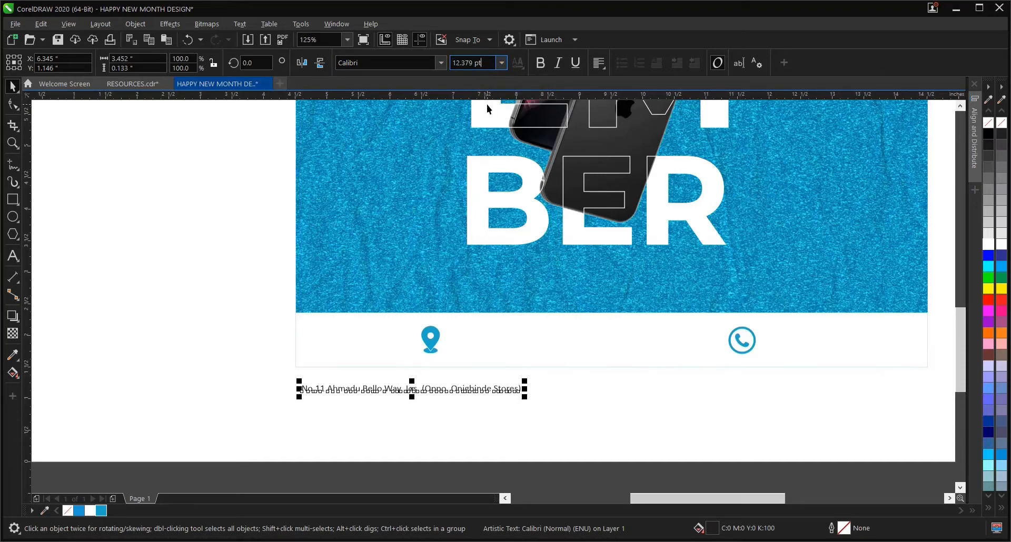
key(Return)
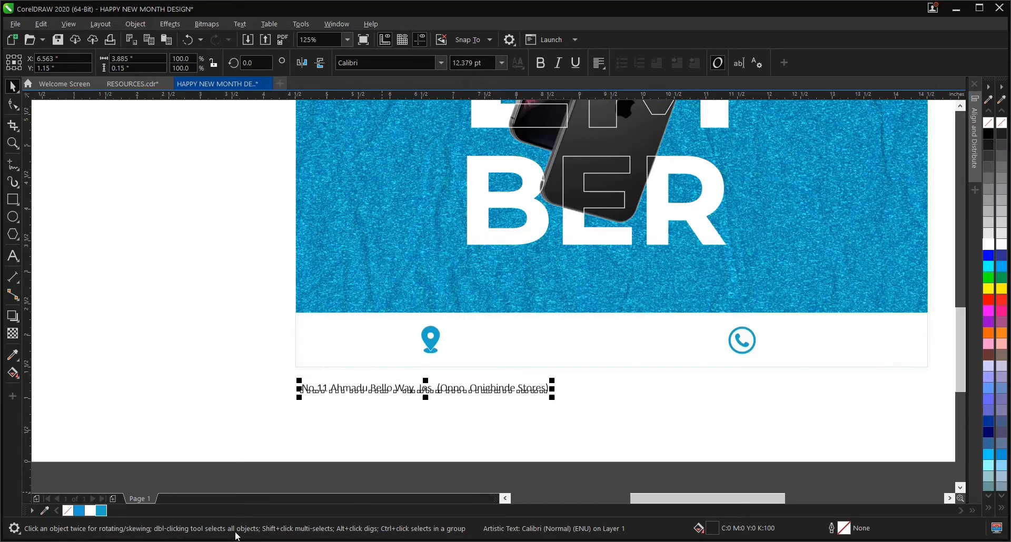
click(440, 63)
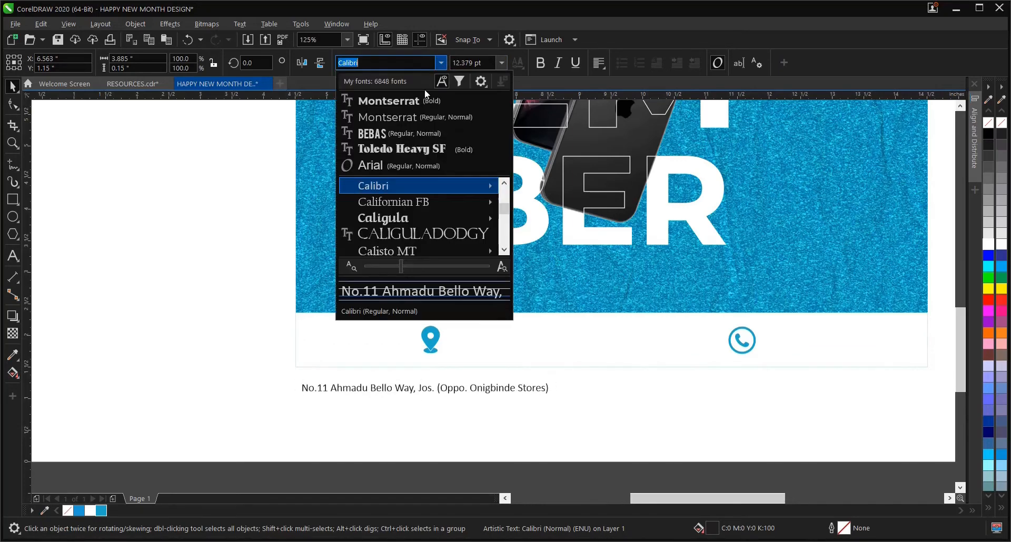
click(421, 98)
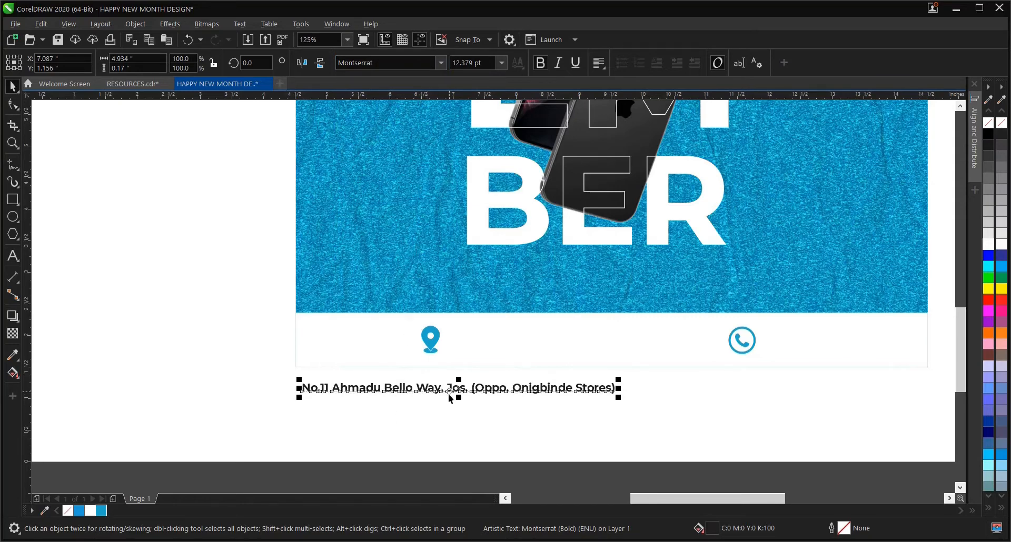
Step: Place the address text in the white footer beside the location pin and fill it with the icons' blue (#1DA8CB)
drag(447, 394, 603, 343)
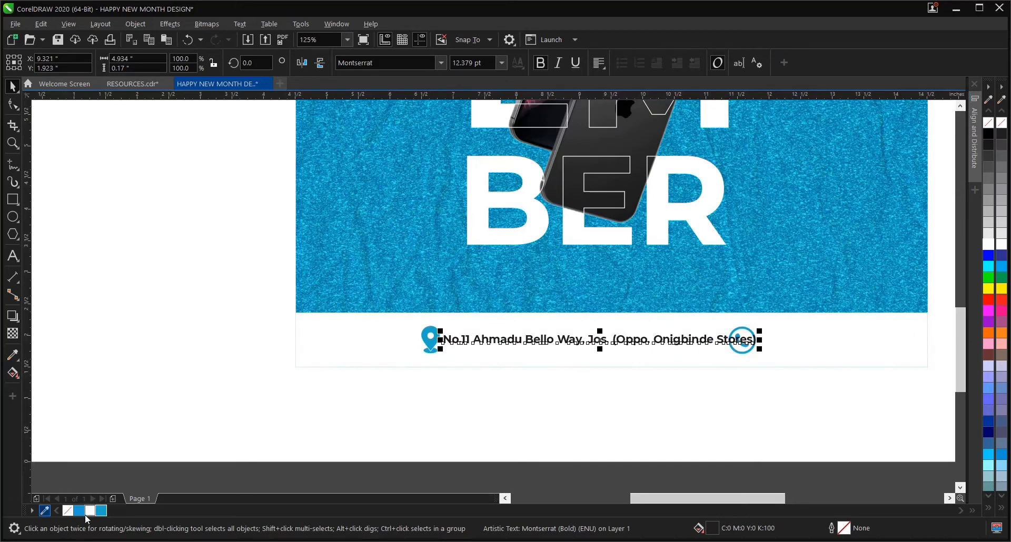
click(101, 510)
click(432, 398)
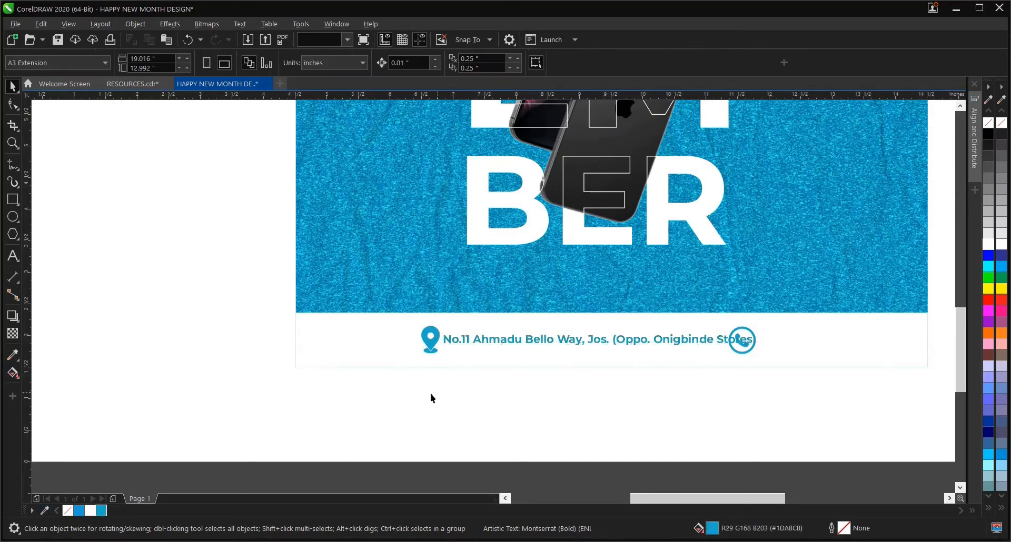
Step: Move the phone icon to the right along the footer, clear of the end of the address text
drag(660, 418, 825, 301)
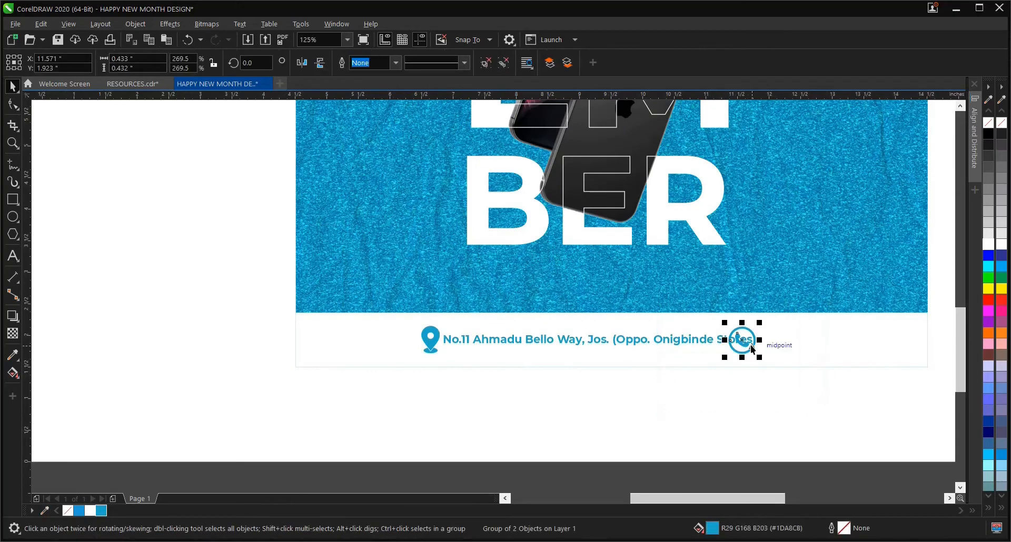
drag(752, 347, 805, 349)
click(293, 416)
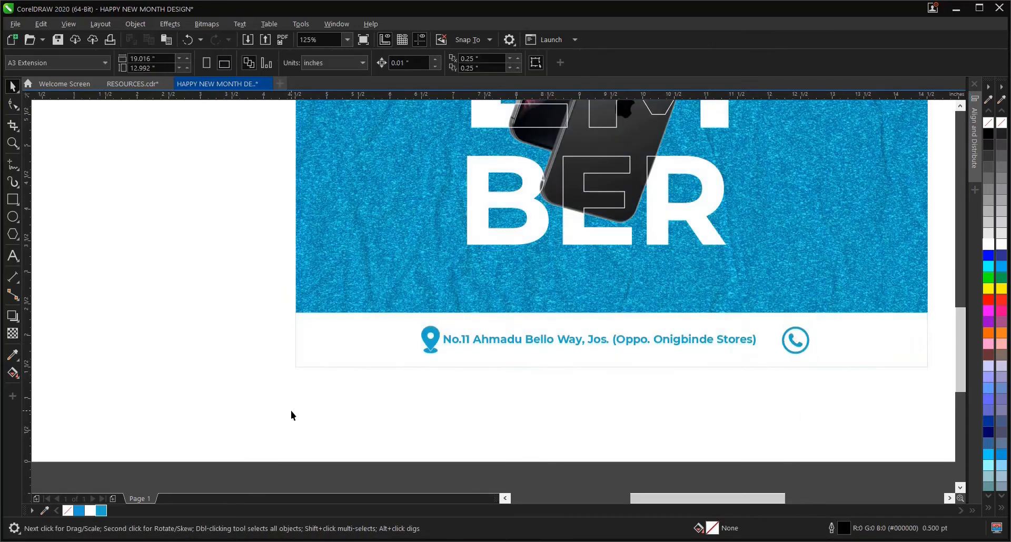
Step: Scale the location pin icon down about its centre to roughly 0.219 by 0.321 inches
drag(297, 402, 694, 268)
drag(783, 267, 774, 271)
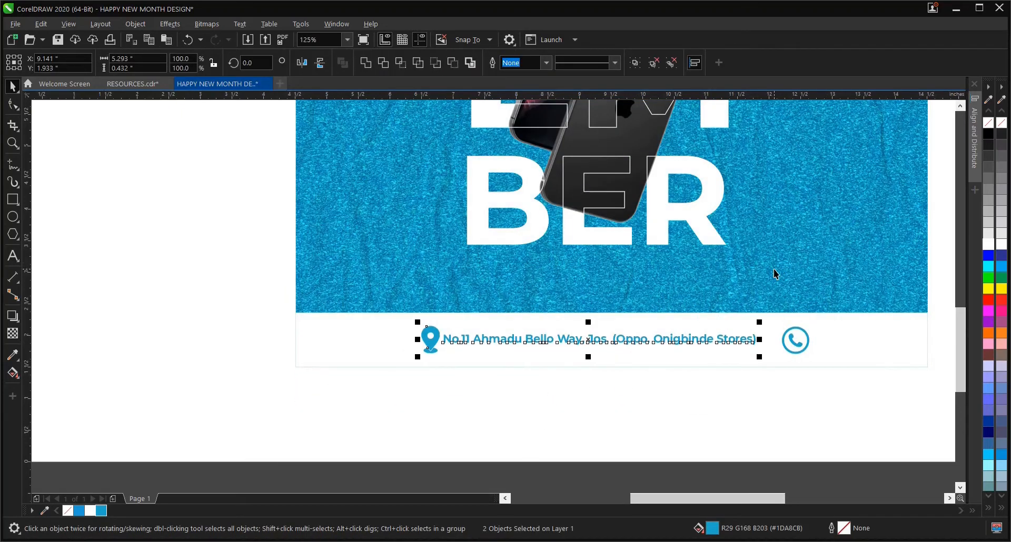
click(437, 385)
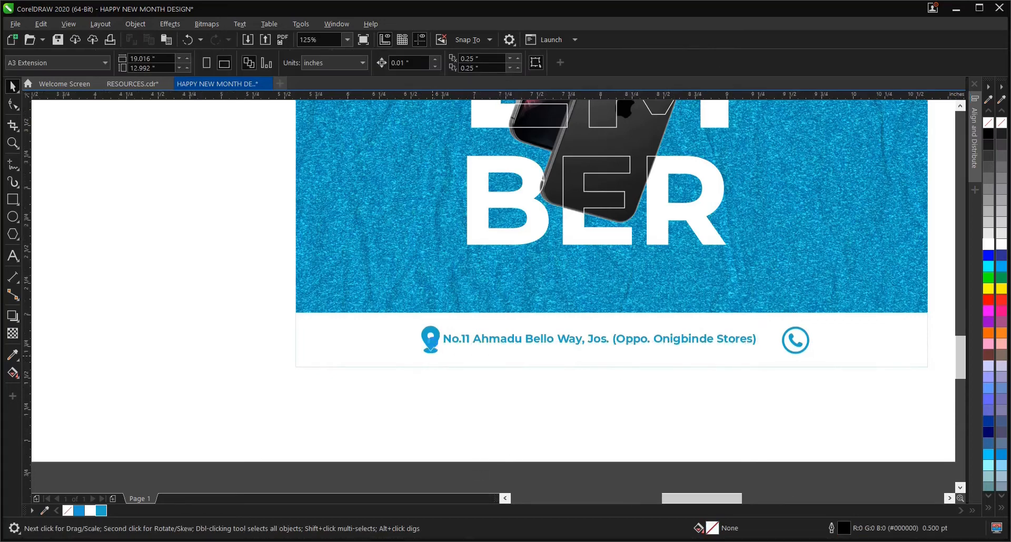
scroll(431, 329, up, 2)
click(432, 330)
scroll(429, 318, up, 2)
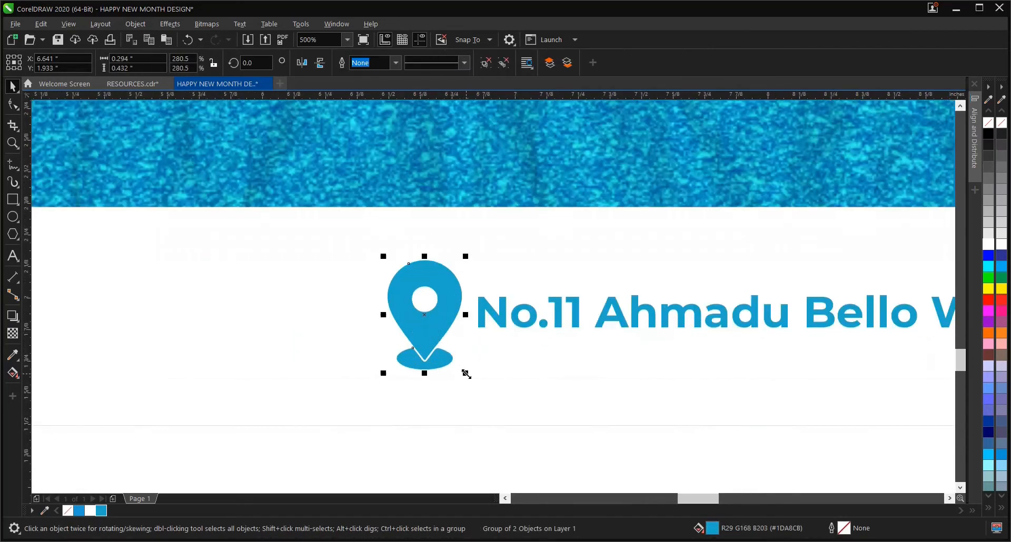
drag(465, 370, 457, 365)
scroll(424, 334, down, 1)
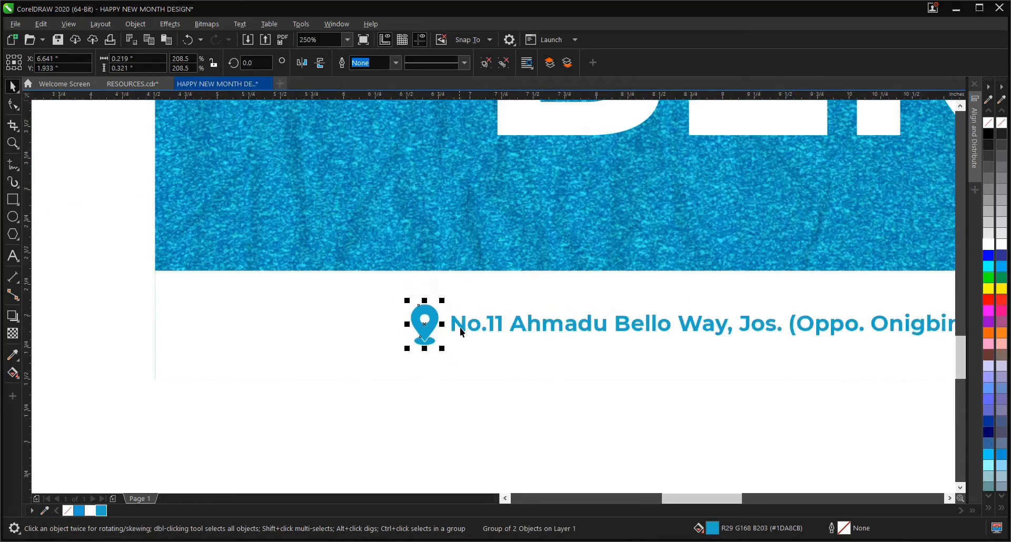
Step: Shift the location pin and address text together toward the left edge of the footer
shift+click(460, 327)
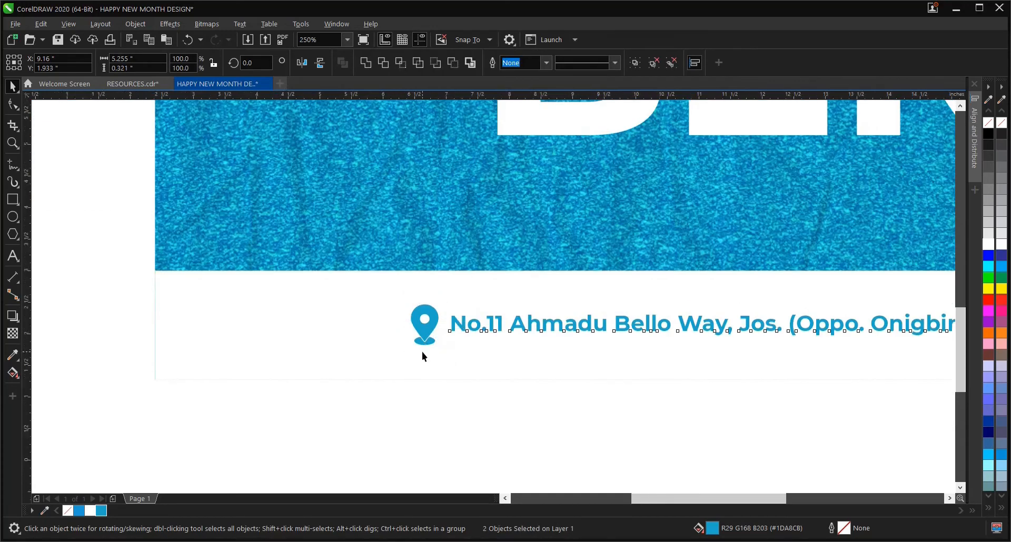
scroll(422, 352, down, 1)
drag(592, 340, 530, 340)
click(337, 409)
scroll(372, 386, down, 1)
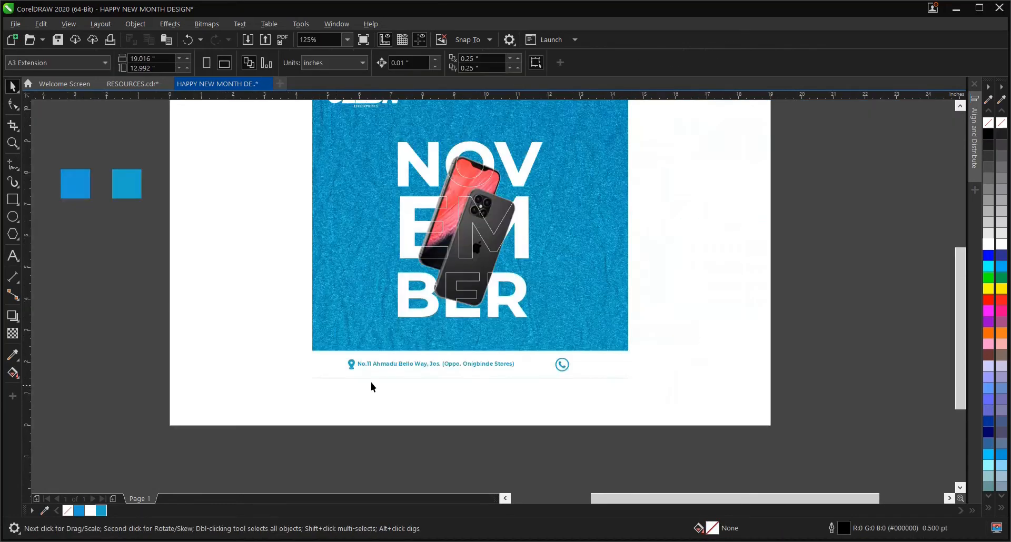
Step: Move the phone icon close to the end of the address text and scale it down to about 0.377 inches
scroll(618, 361, up, 1)
click(619, 359)
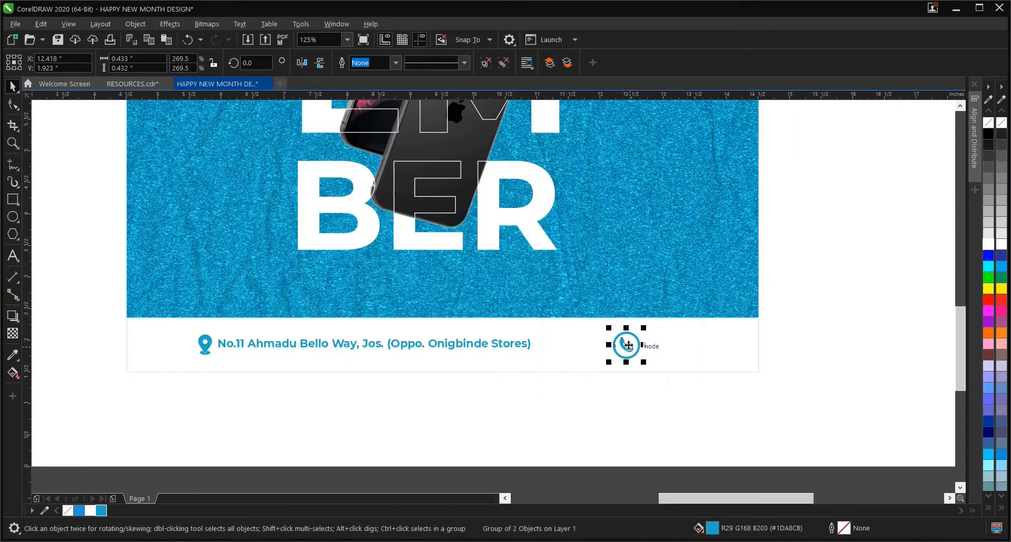
drag(627, 346, 554, 342)
scroll(552, 347, up, 1)
scroll(545, 348, down, 1)
scroll(546, 348, up, 1)
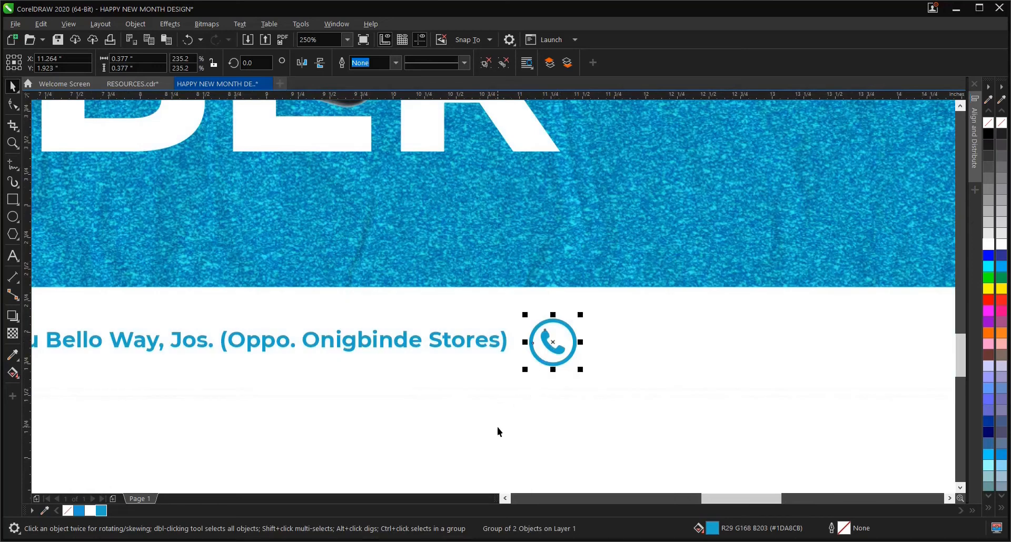
click(496, 353)
scroll(496, 352, down, 1)
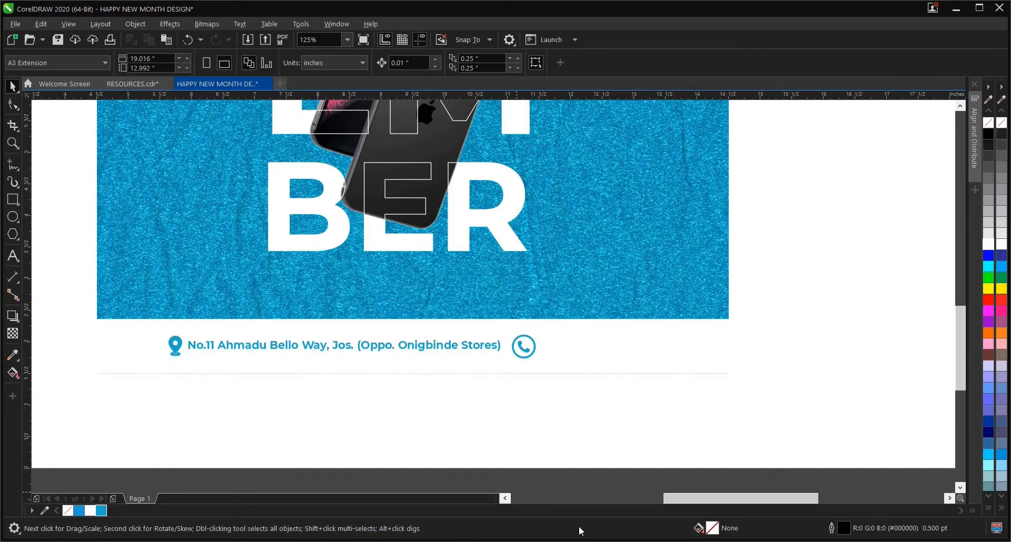
Step: Switch to the Word document, copy the phone number line, and return to the CorelDRAW design
key(alt+Tab)
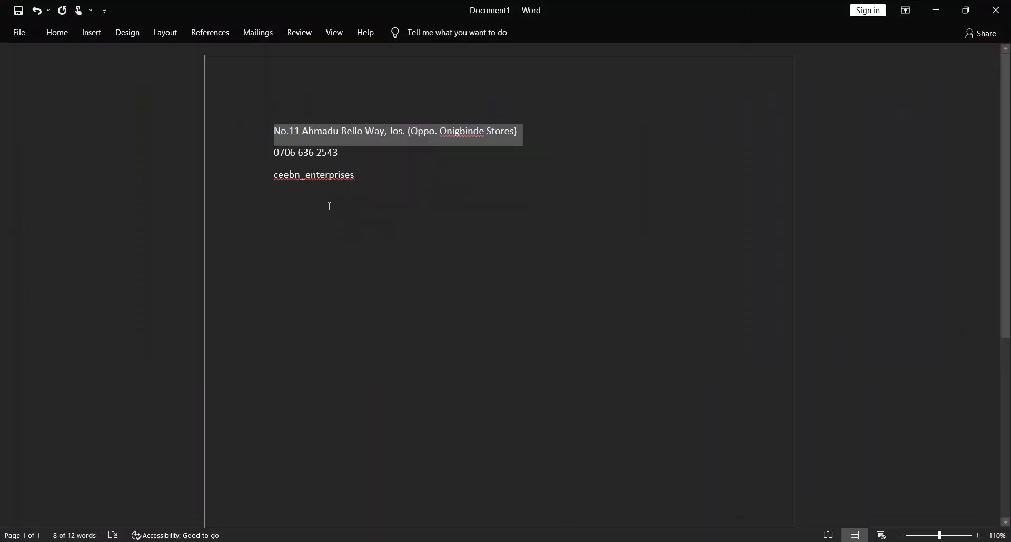
drag(343, 154, 272, 153)
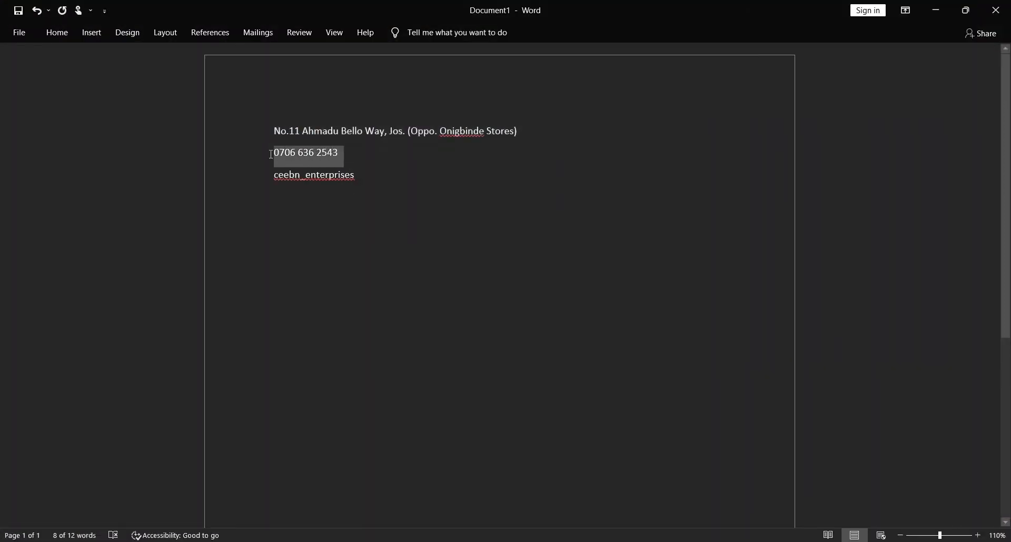
right_click(298, 161)
click(319, 178)
click(666, 541)
click(737, 505)
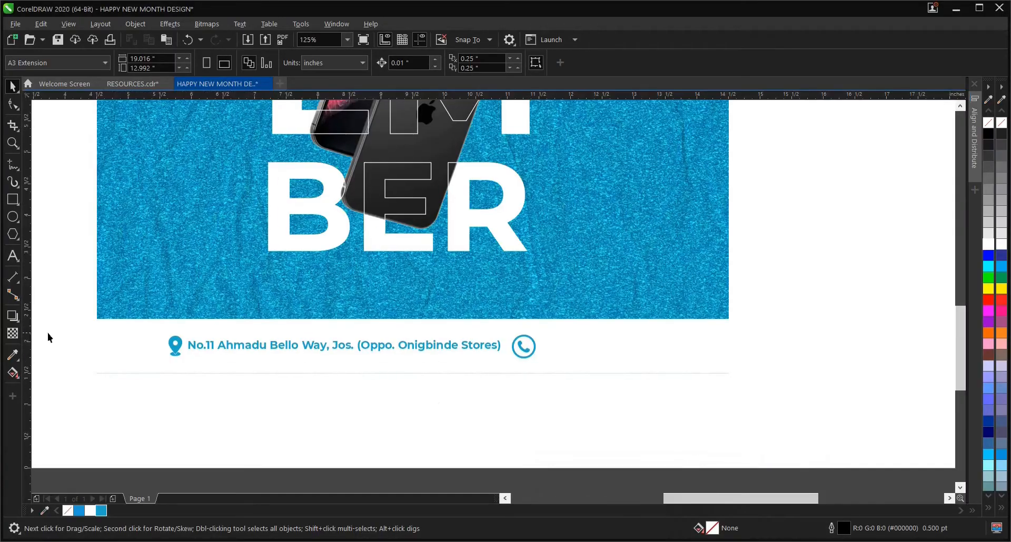
Step: Paste the phone number as a new text object below the footer, maintaining its fonts and formatting
click(12, 256)
click(323, 412)
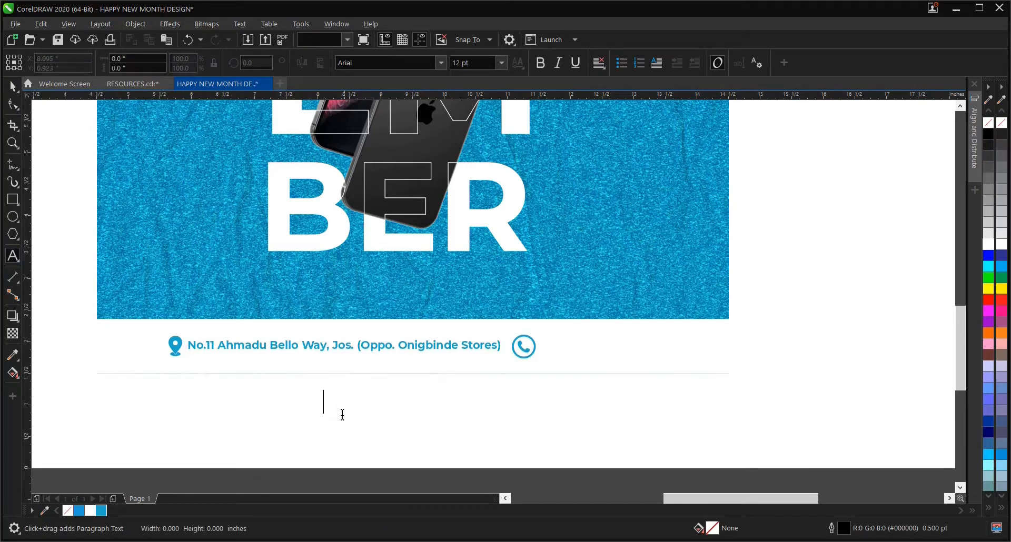
key(ctrl+v)
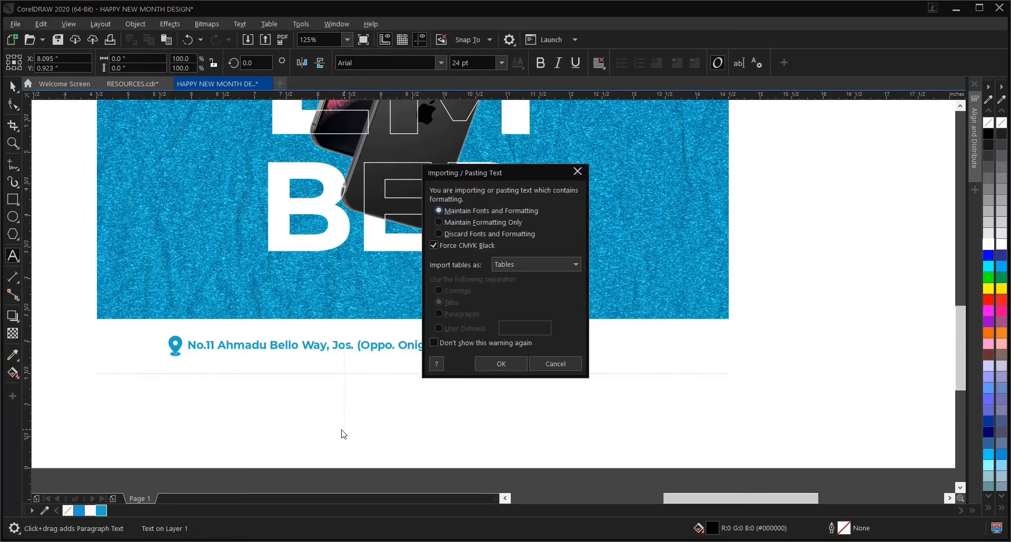
click(501, 364)
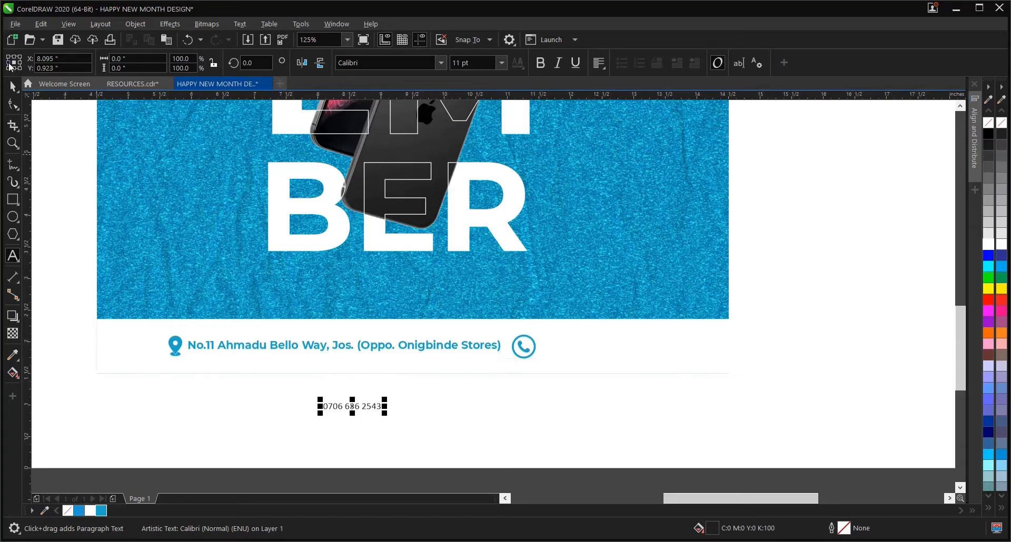
click(12, 87)
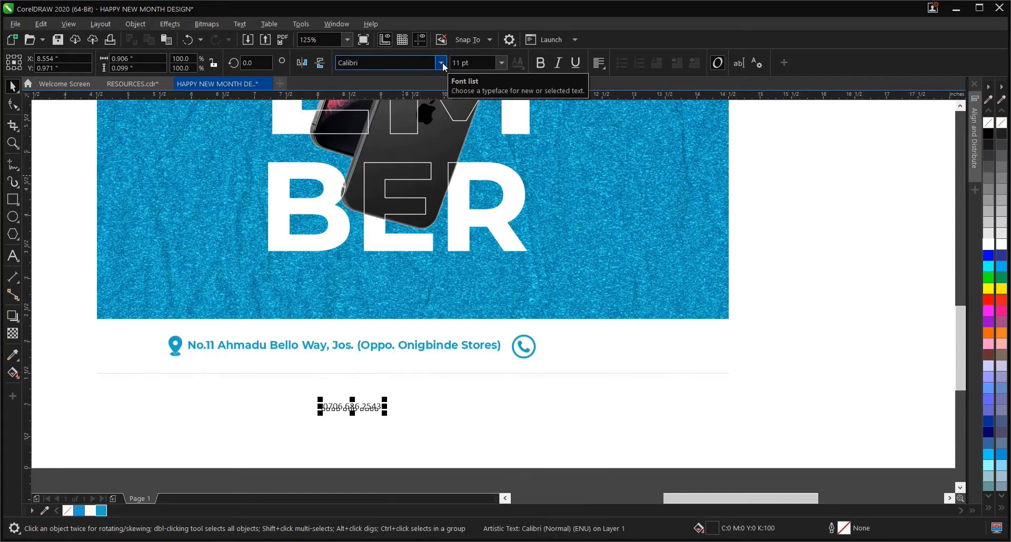
Step: Change the phone number text's font to Montserrat Bold
click(442, 62)
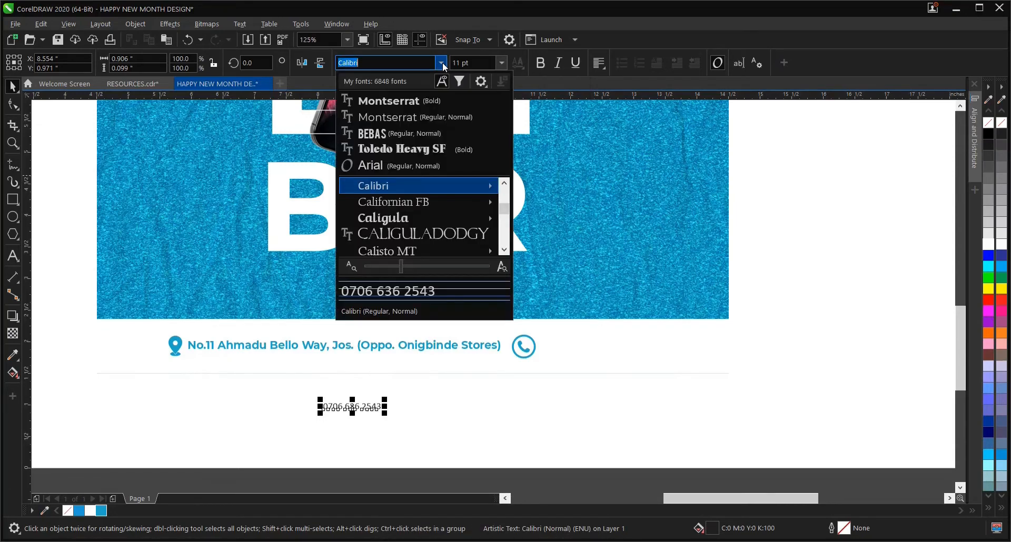
click(434, 101)
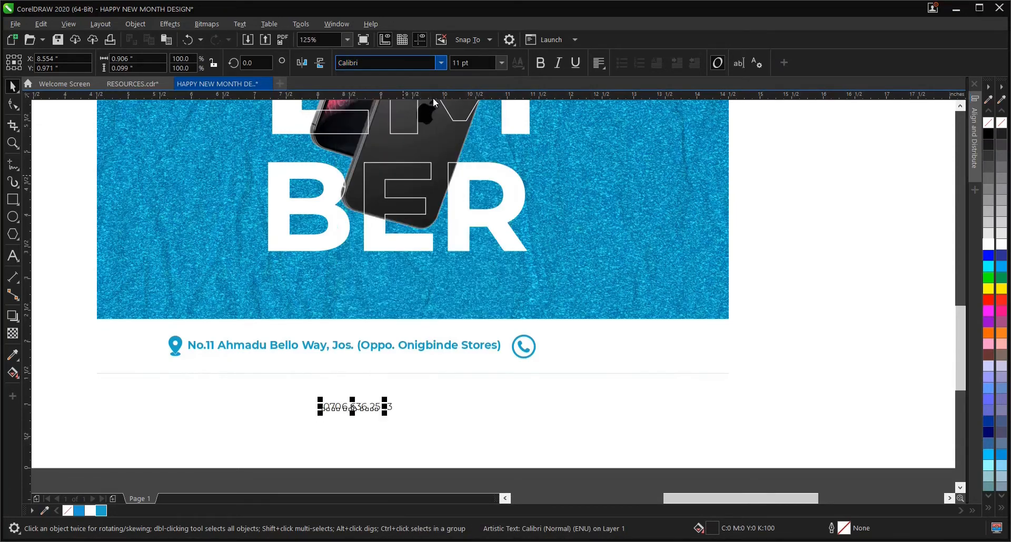
click(501, 62)
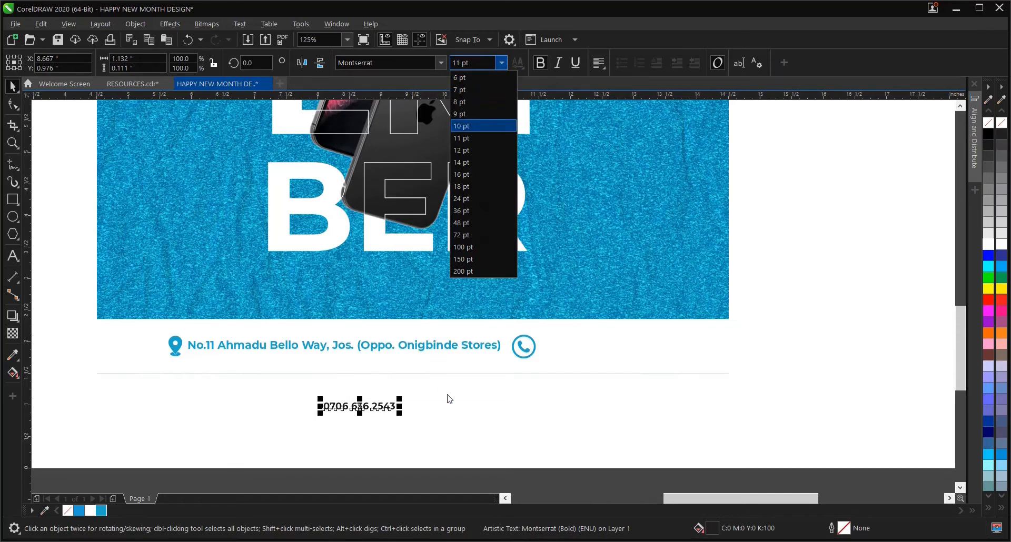
click(447, 395)
Step: Copy the font size value from the address text in the footer
click(452, 347)
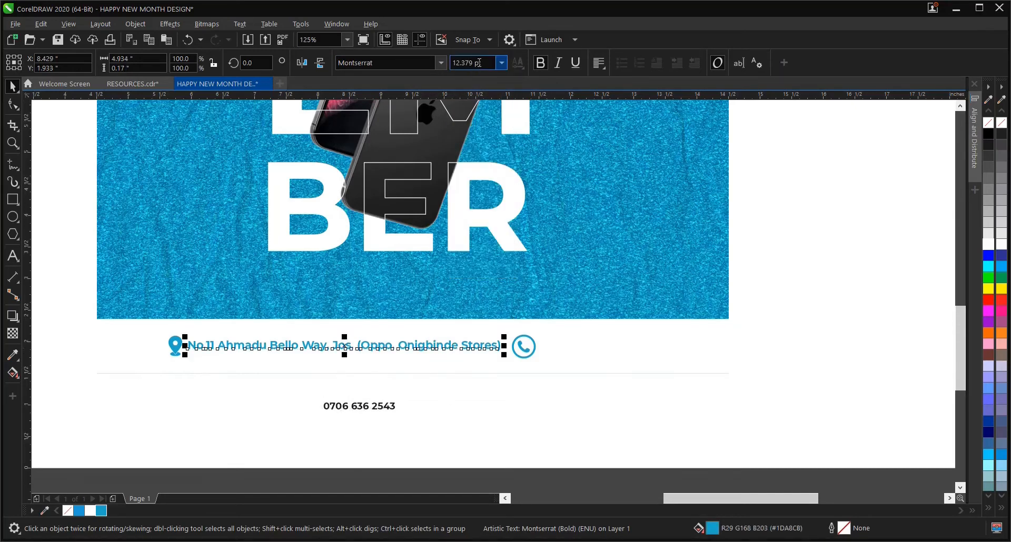
drag(496, 64, 449, 64)
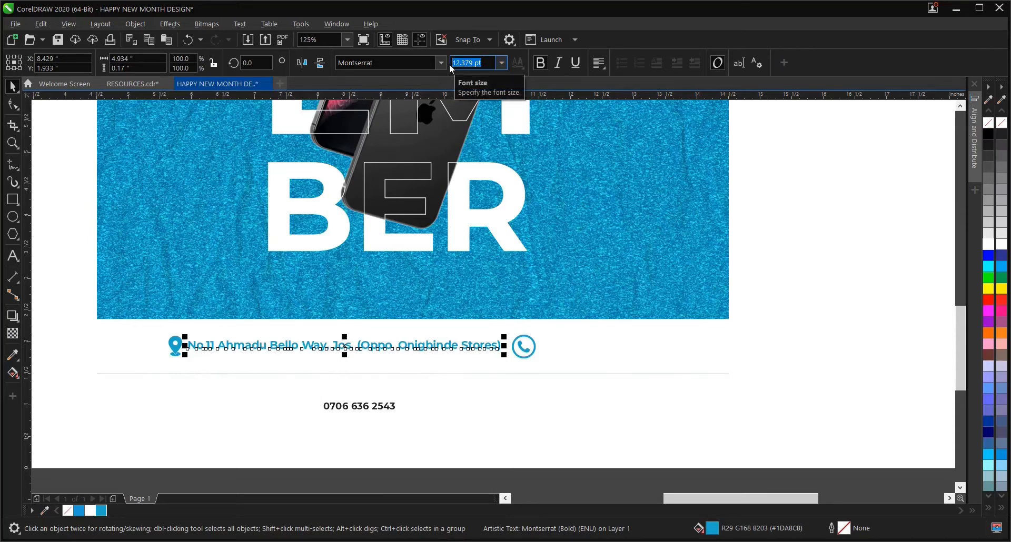
right_click(462, 59)
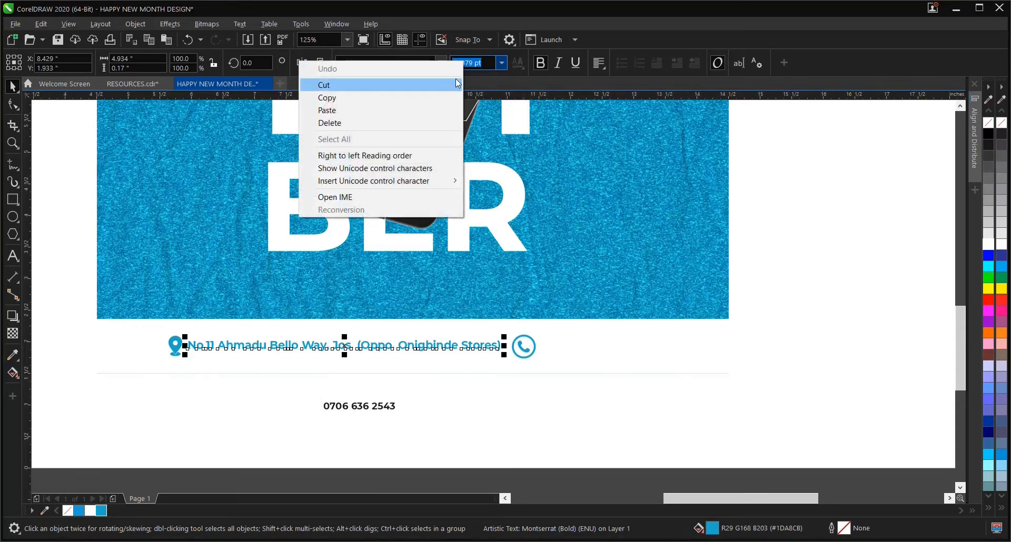
click(433, 98)
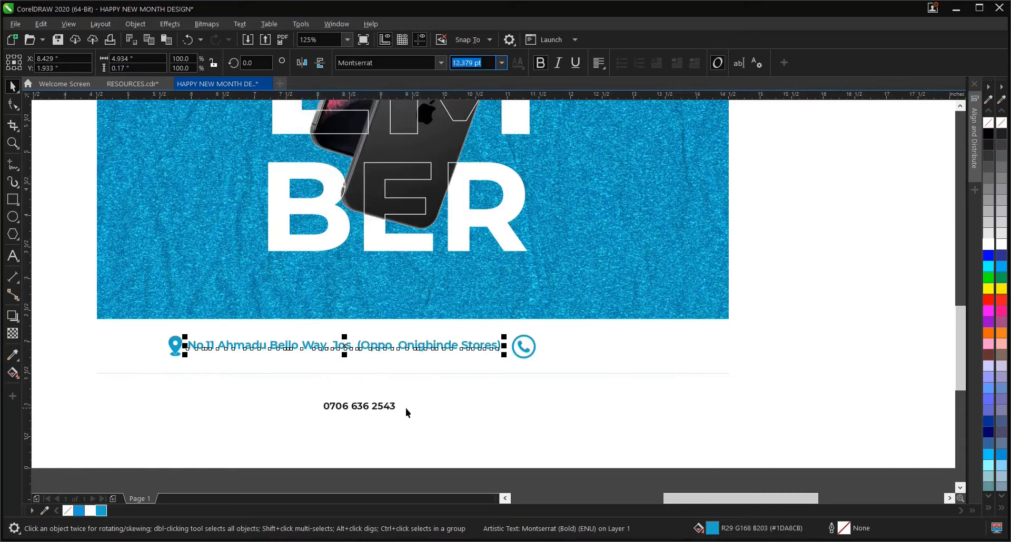
Step: Set the phone number text's font size to 12.379 pt
click(388, 408)
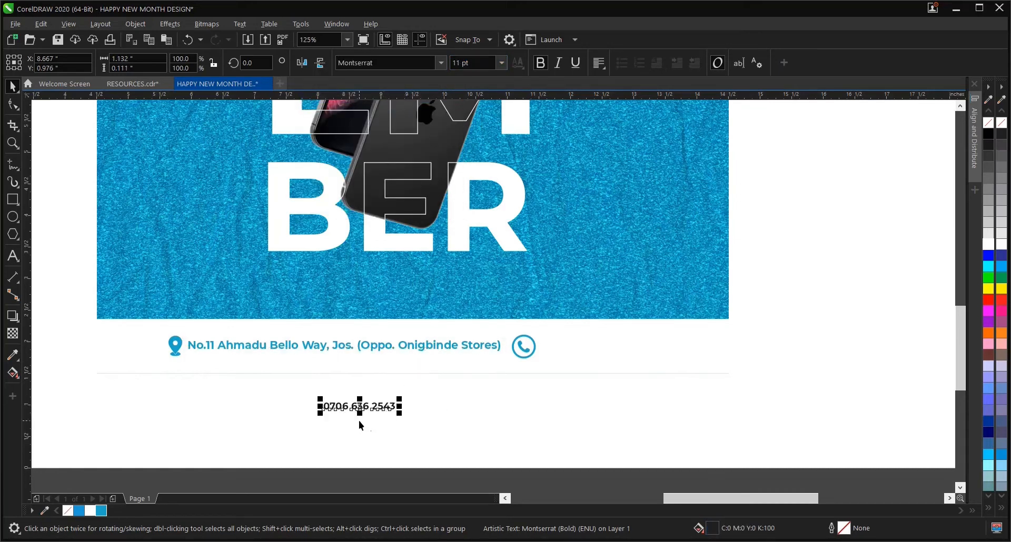
drag(287, 391, 453, 428)
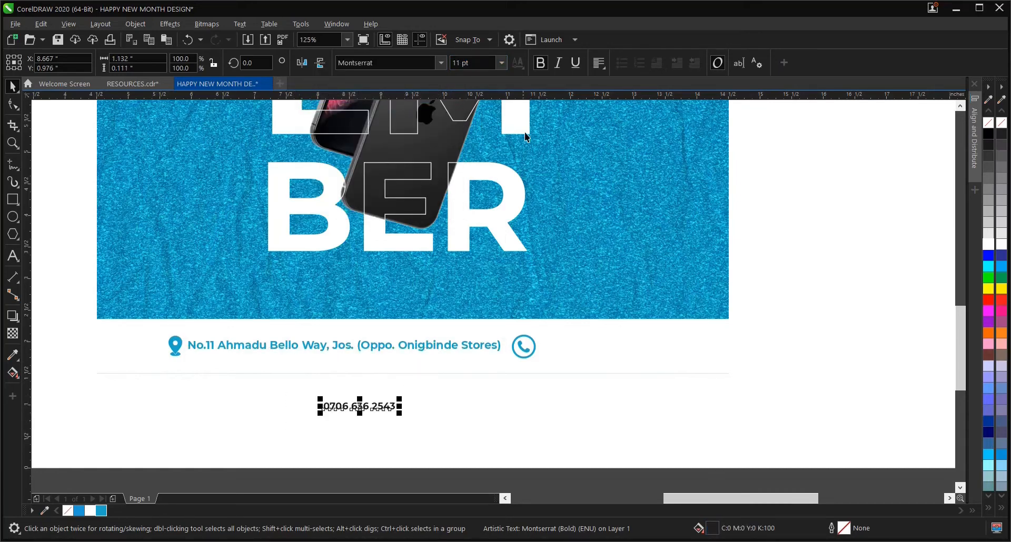
click(499, 64)
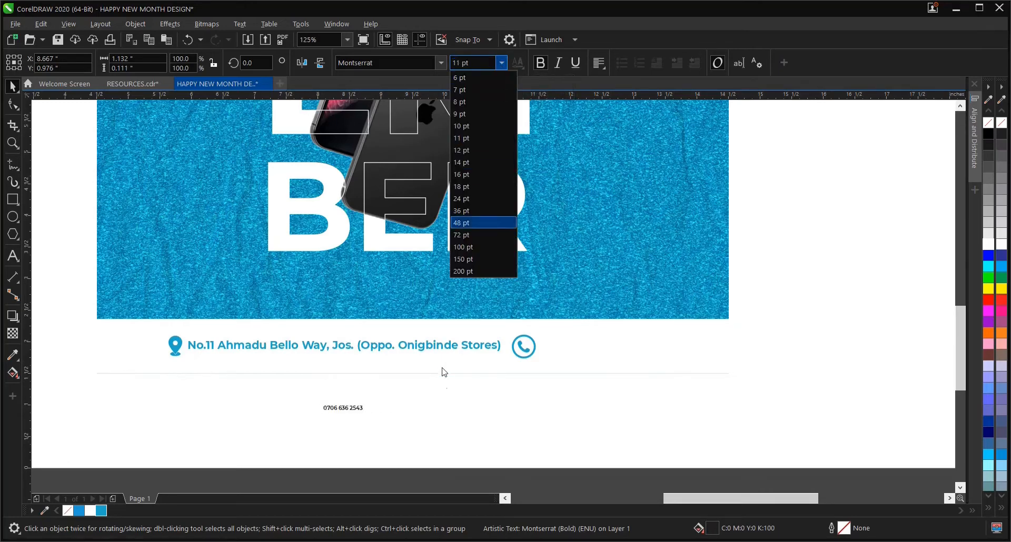
click(436, 390)
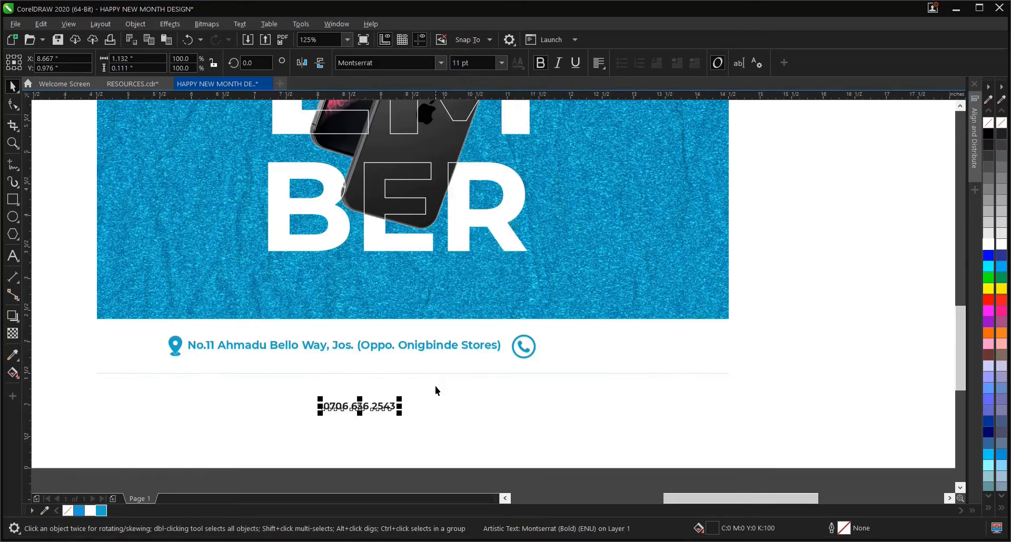
click(501, 62)
key(Return)
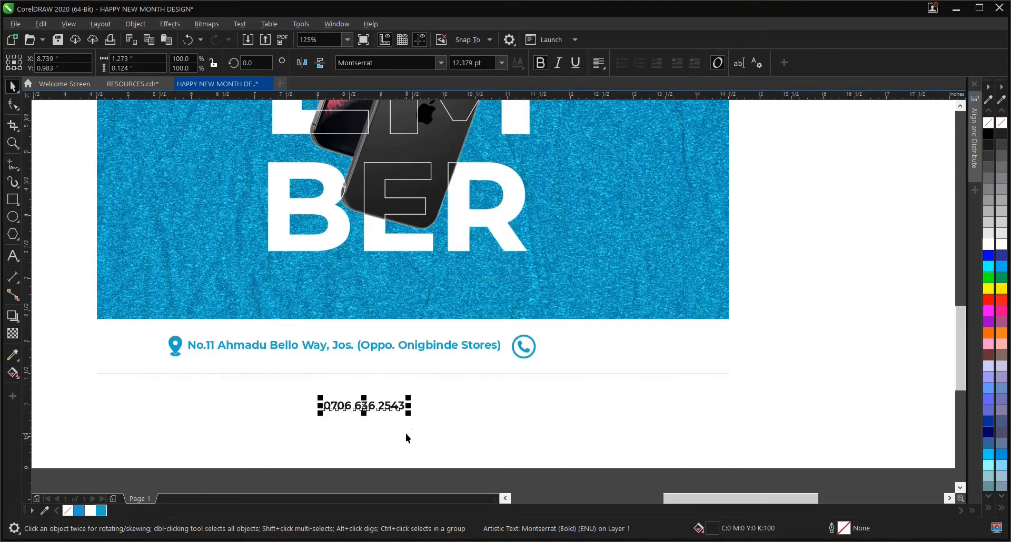
Step: Place the phone number beside the phone icon in the footer and fill it with blue R29 G168 B203
click(317, 394)
drag(318, 394, 406, 427)
drag(368, 408, 588, 350)
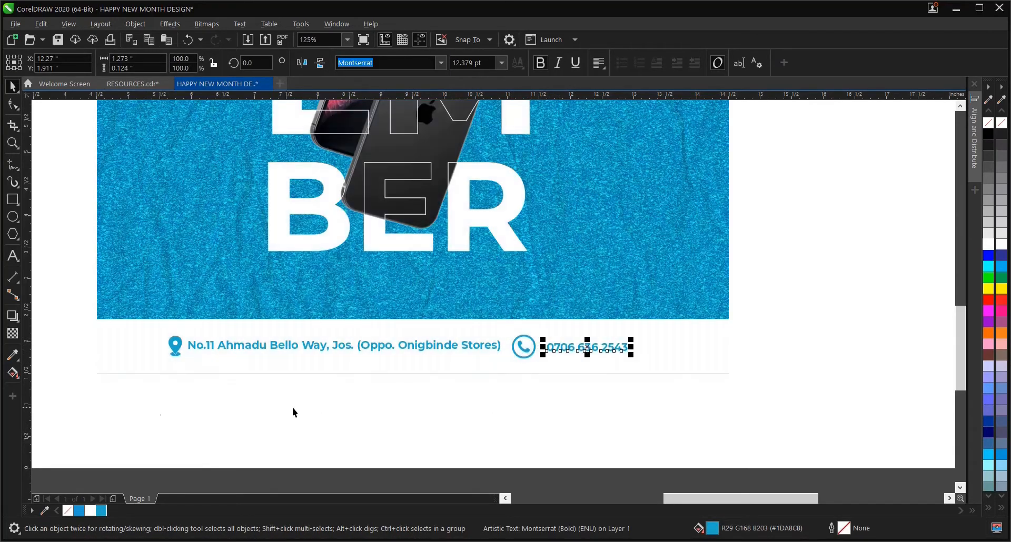
Step: Align the footer's two icons, address text and phone number to a common horizontal centre line
drag(105, 412, 659, 312)
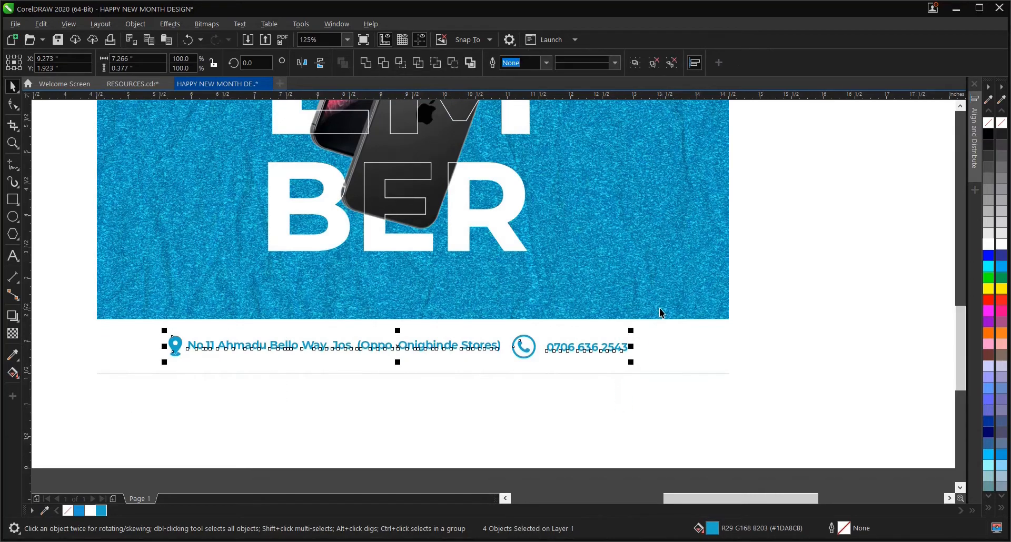
click(565, 417)
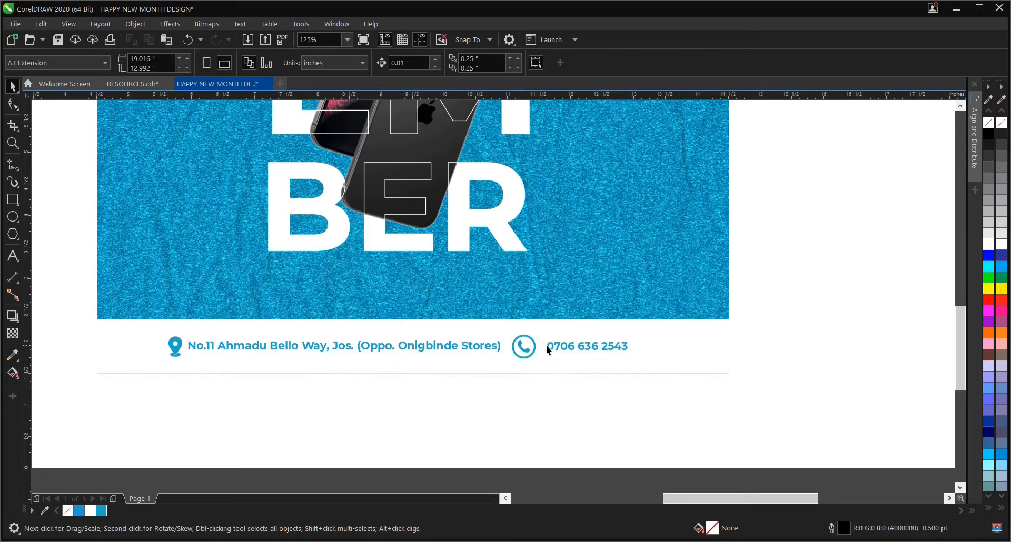
scroll(528, 363, up, 2)
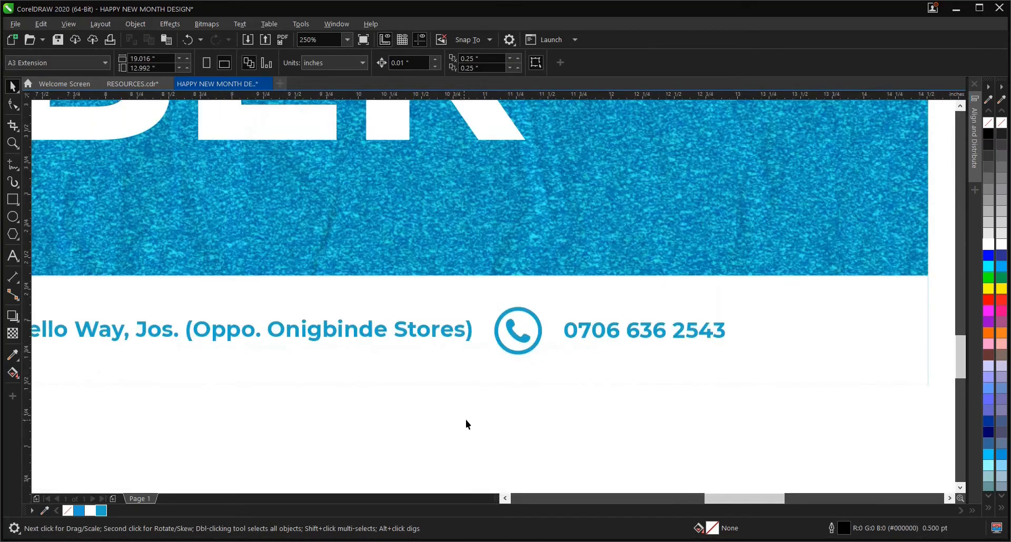
drag(564, 312, 732, 303)
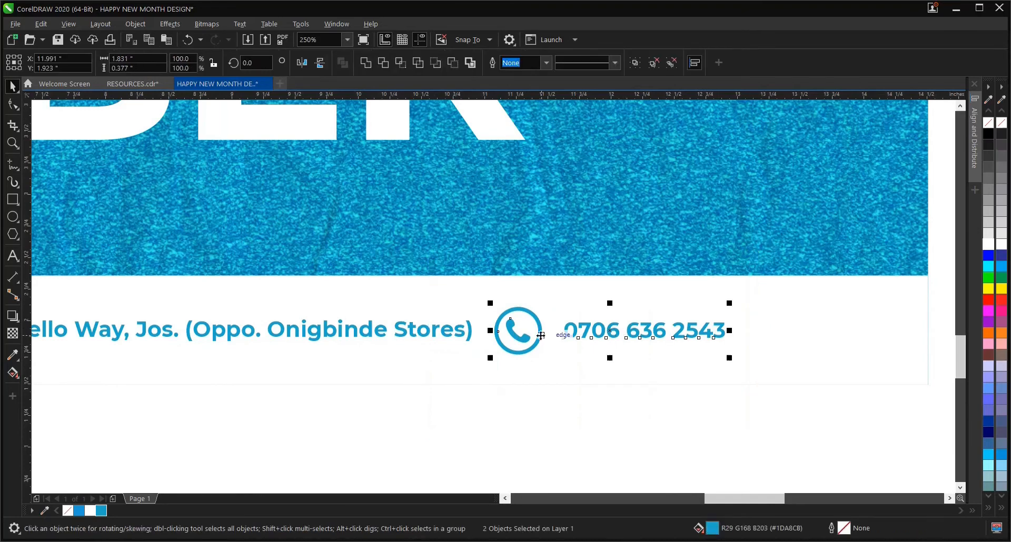
scroll(540, 336, down, 2)
click(447, 408)
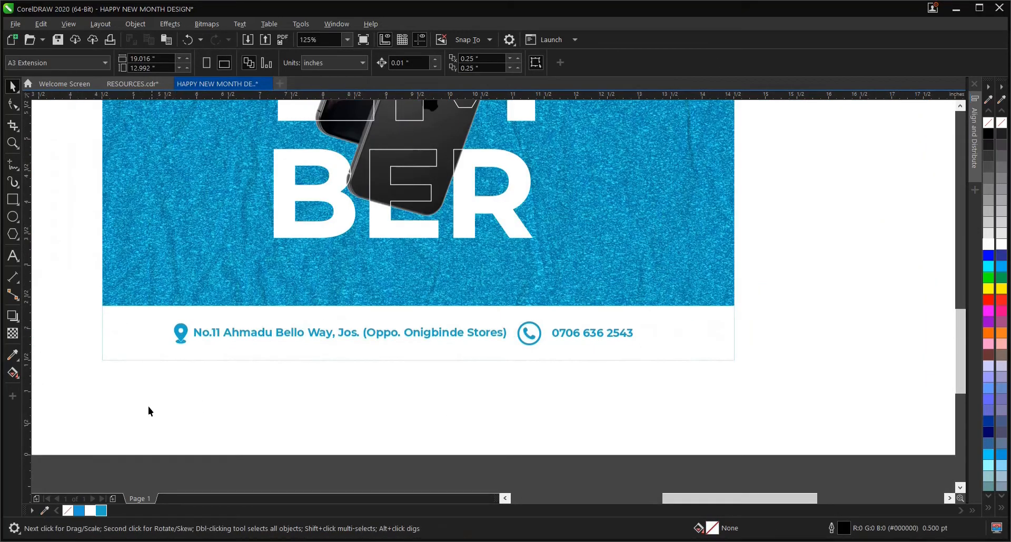
drag(148, 412, 688, 296)
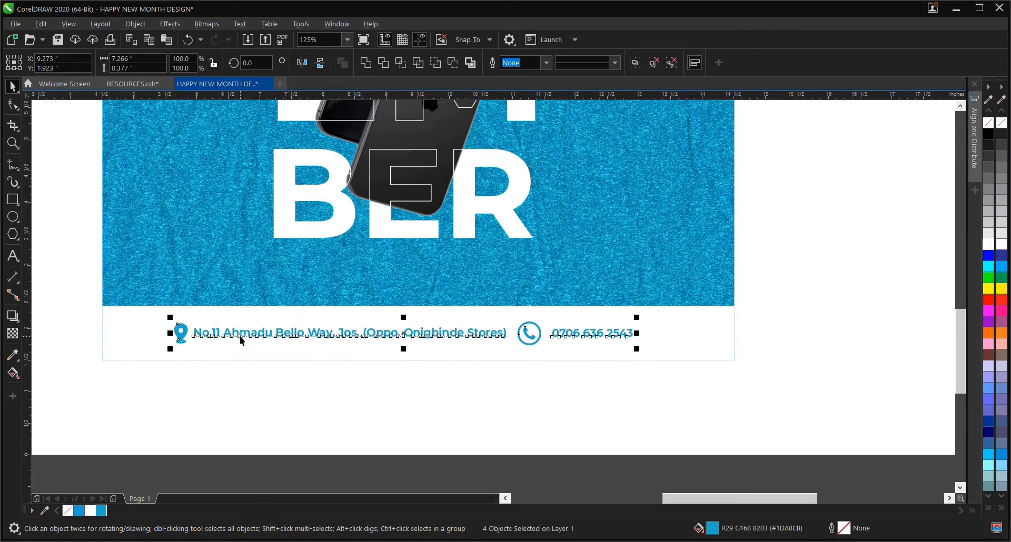
click(176, 385)
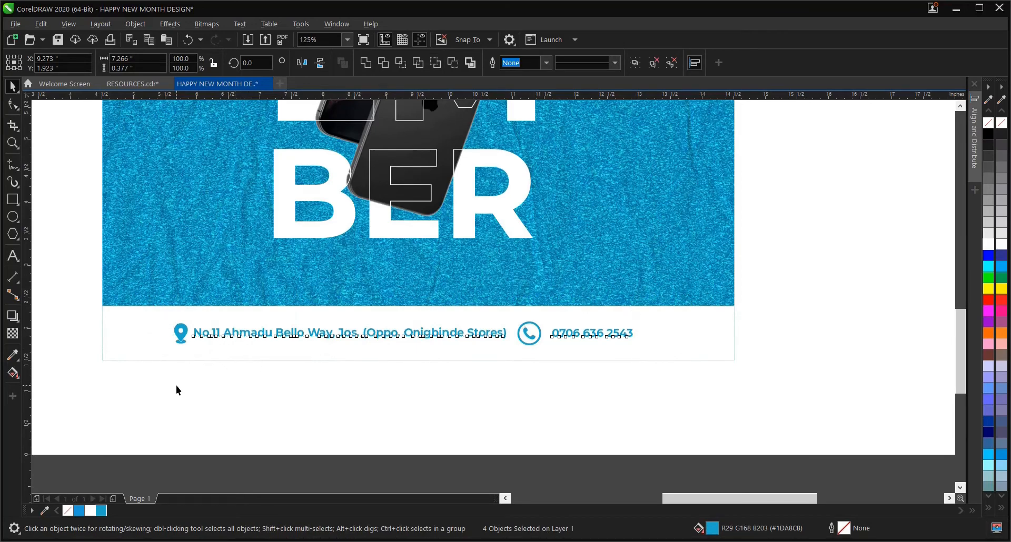
click(219, 333)
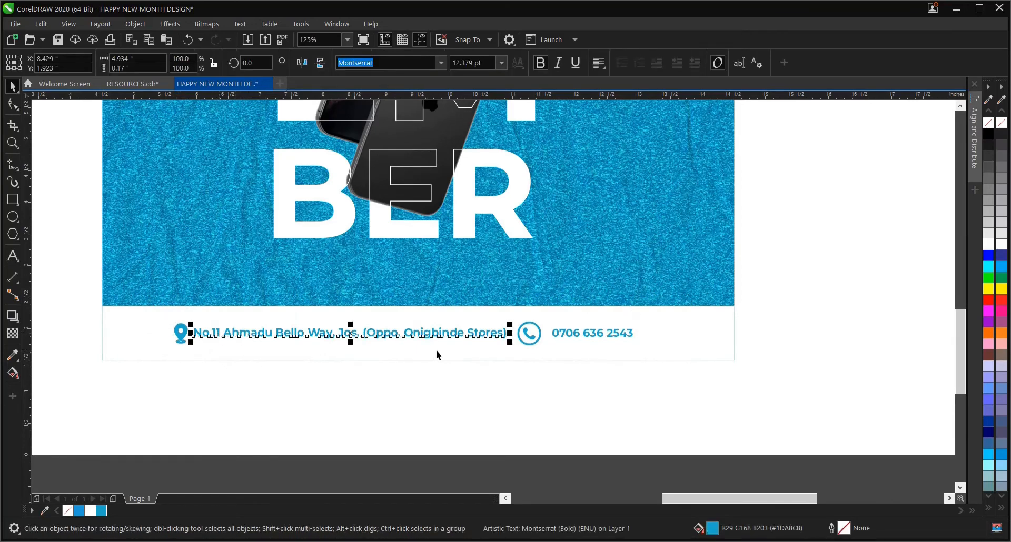
click(535, 341)
click(567, 337)
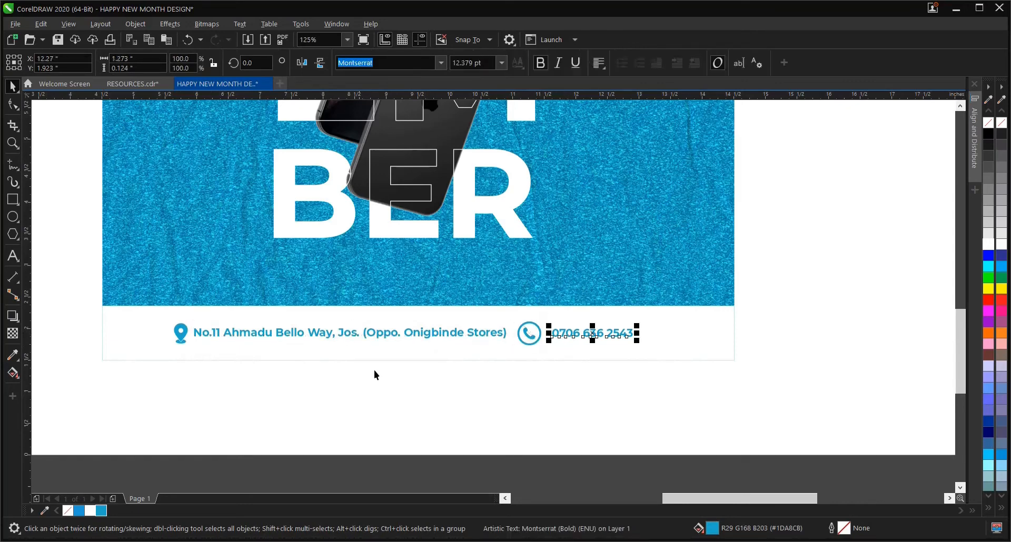
Step: Distribute equal horizontal space between the footer's location icon, address text, phone icon and phone number
drag(163, 377, 664, 305)
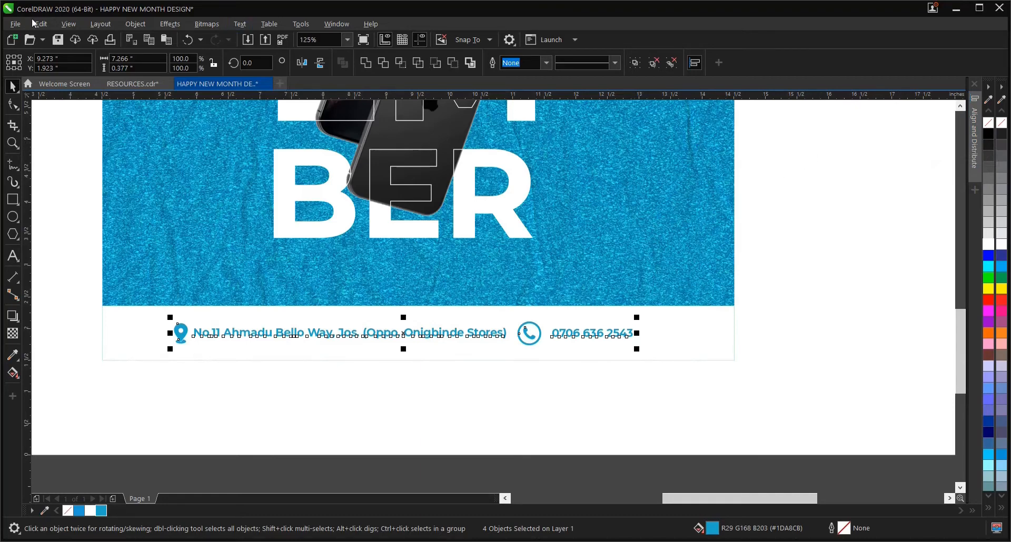
click(16, 24)
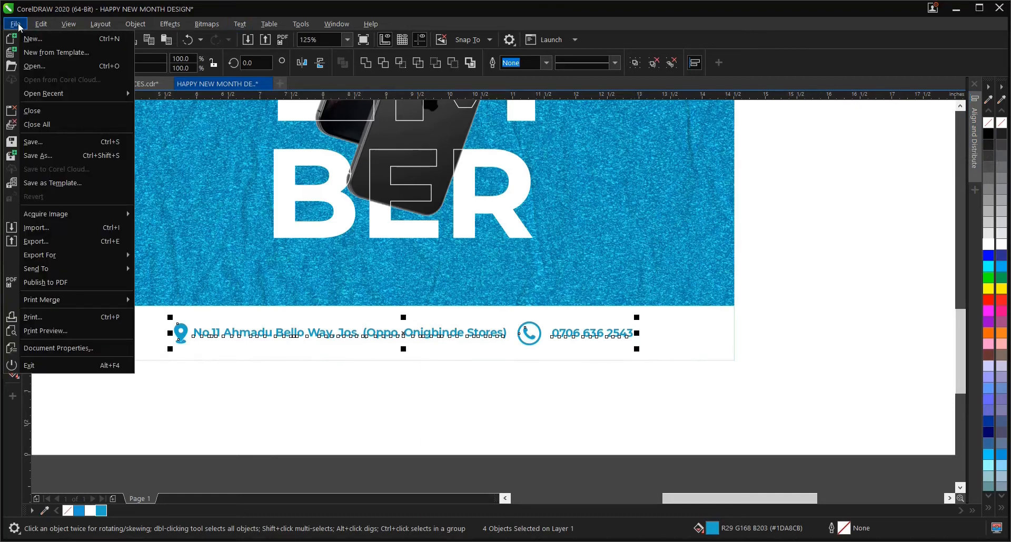
mouse_move(55, 27)
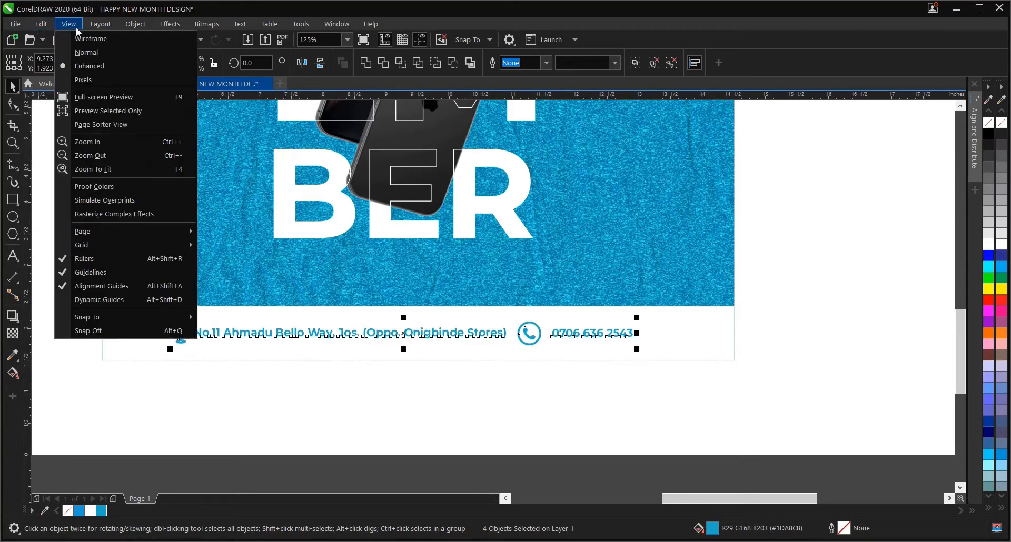
mouse_move(92, 23)
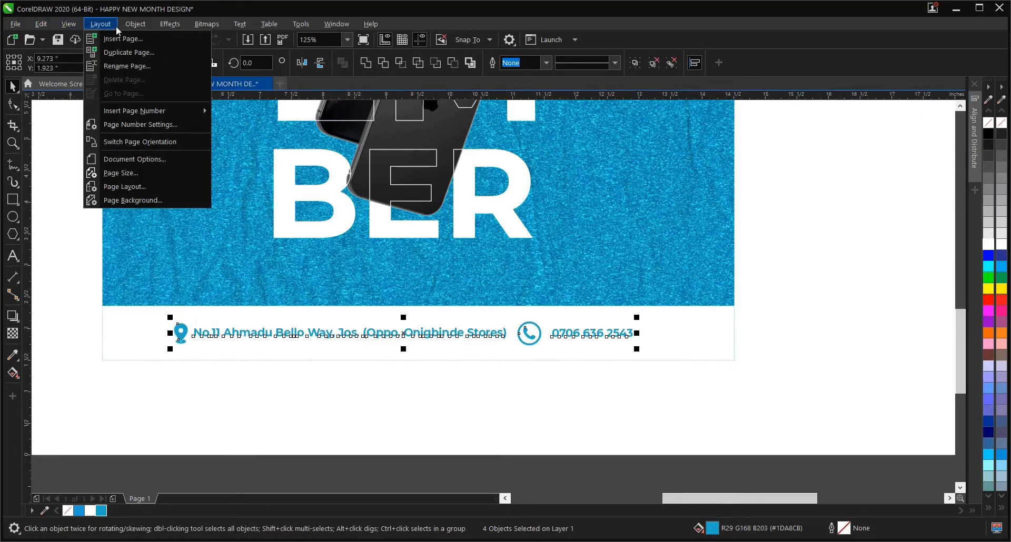
mouse_move(128, 26)
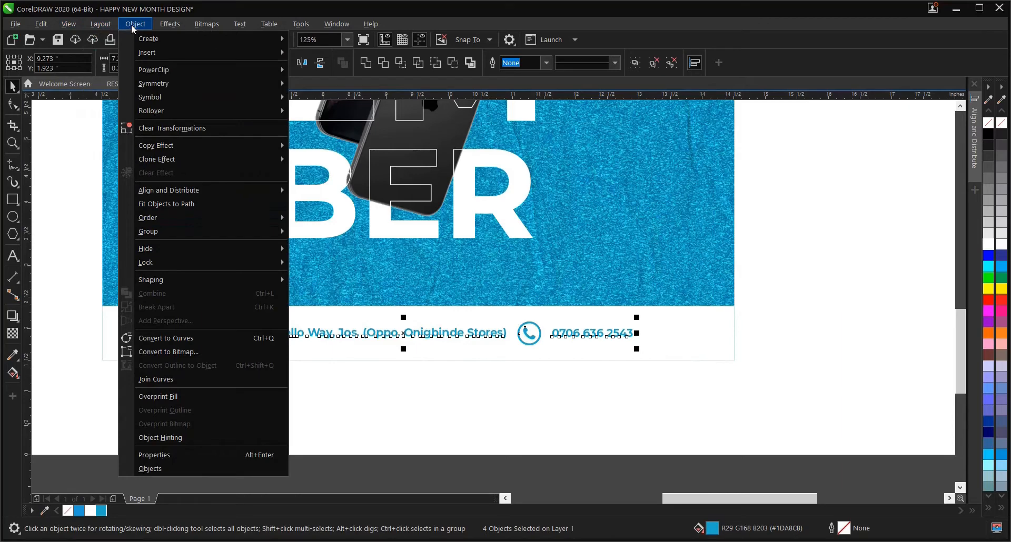
mouse_move(233, 26)
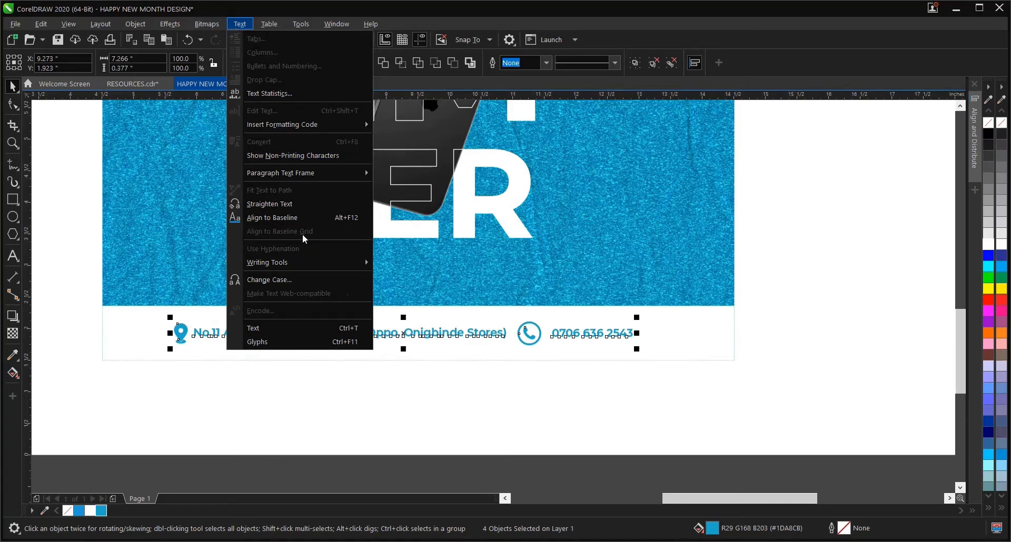
click(863, 340)
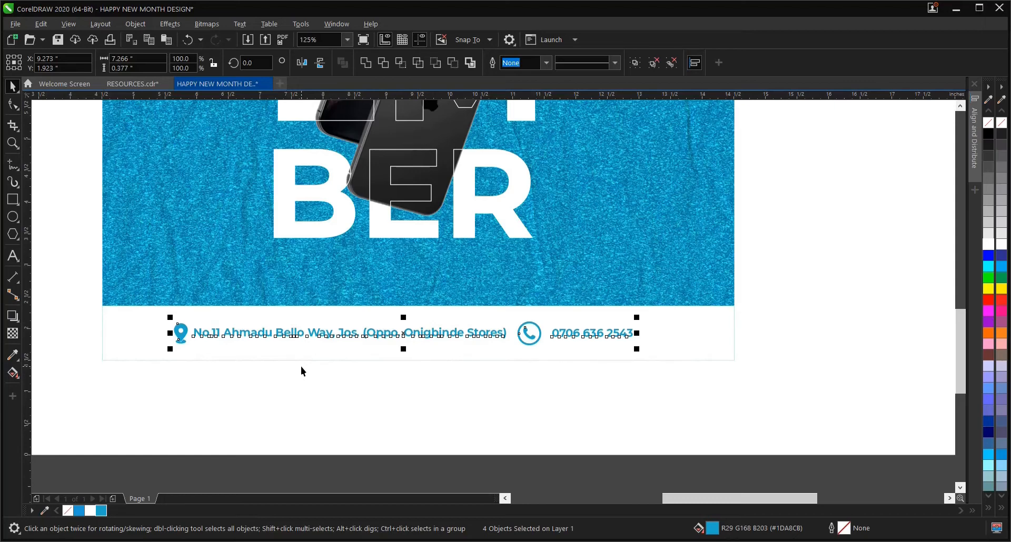
click(974, 138)
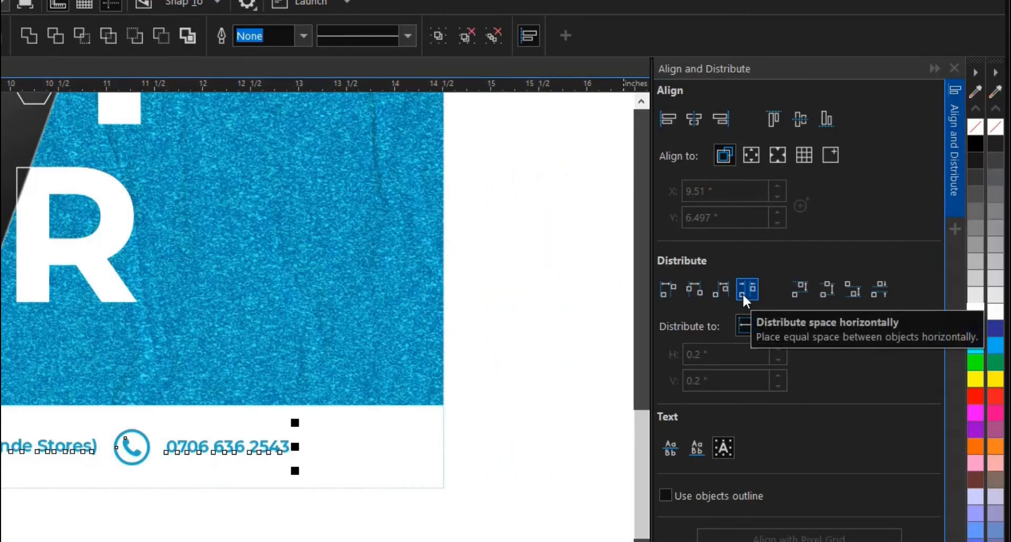
click(743, 291)
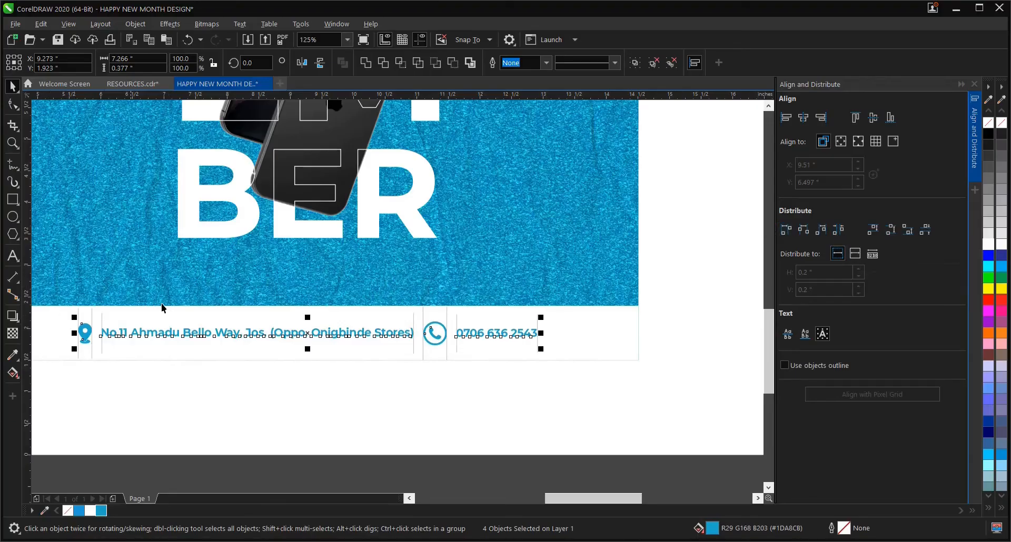
click(190, 411)
click(190, 410)
scroll(279, 405, down, 2)
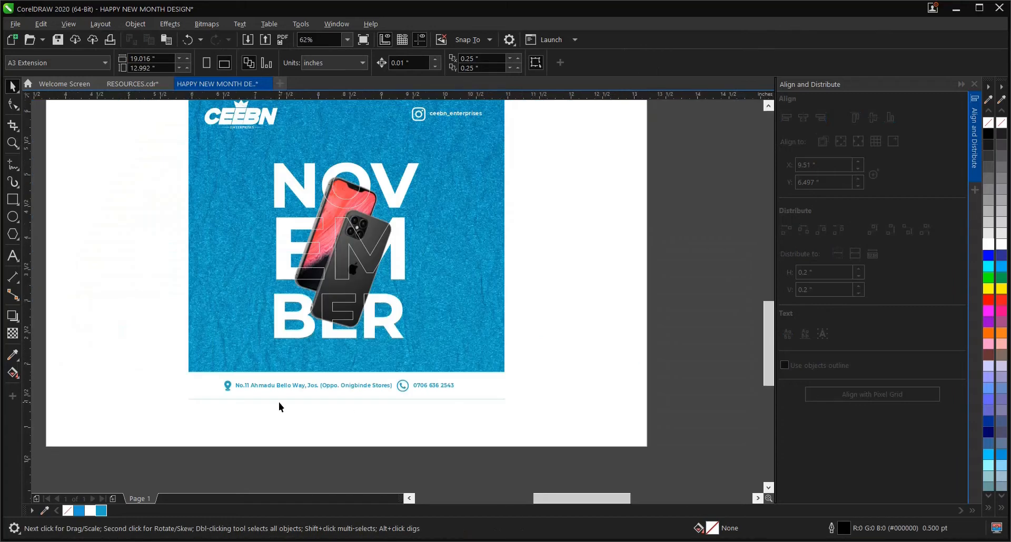
Step: Group the footer's two icons, address text and phone number into one object
scroll(213, 407, up, 2)
drag(690, 342, 653, 344)
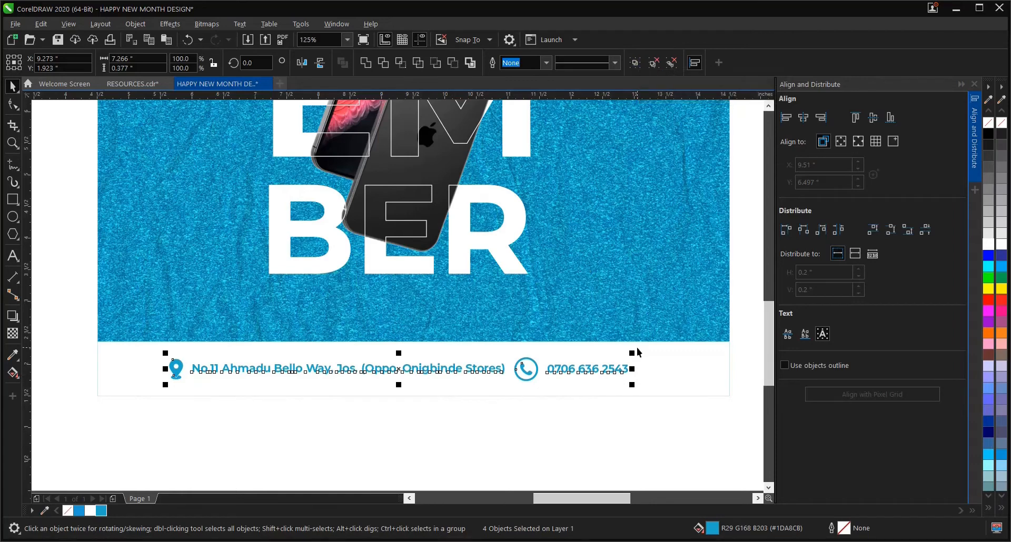
click(636, 63)
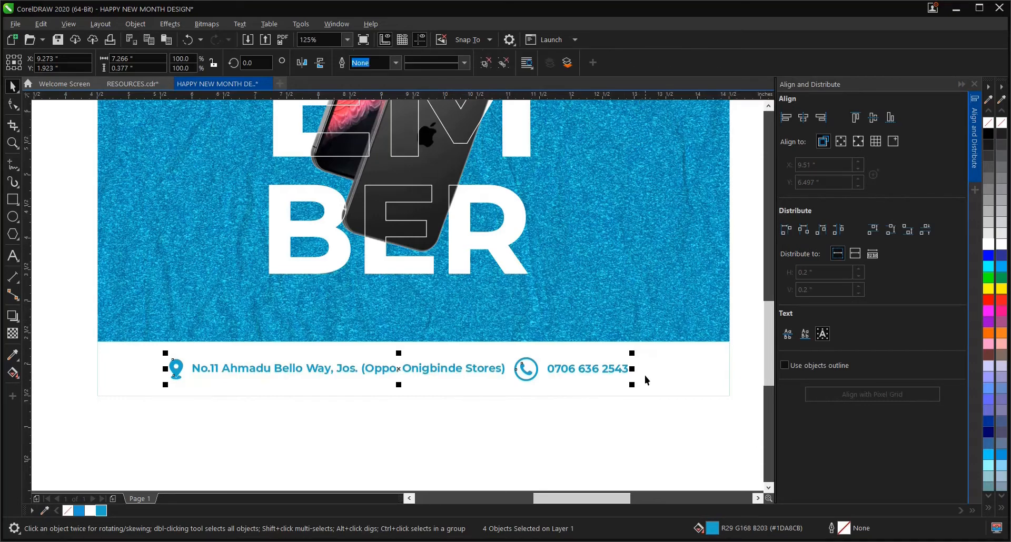
click(583, 418)
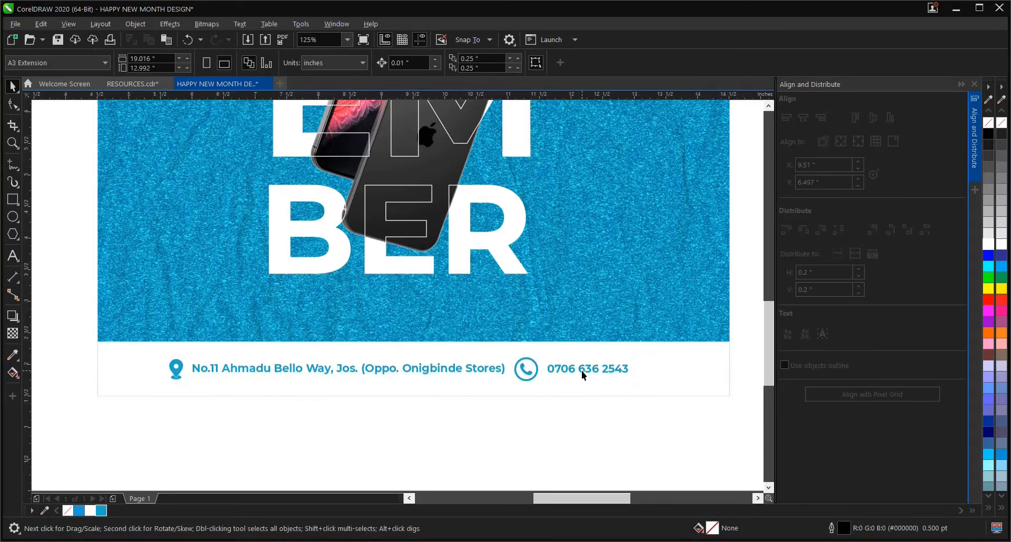
drag(582, 371, 552, 390)
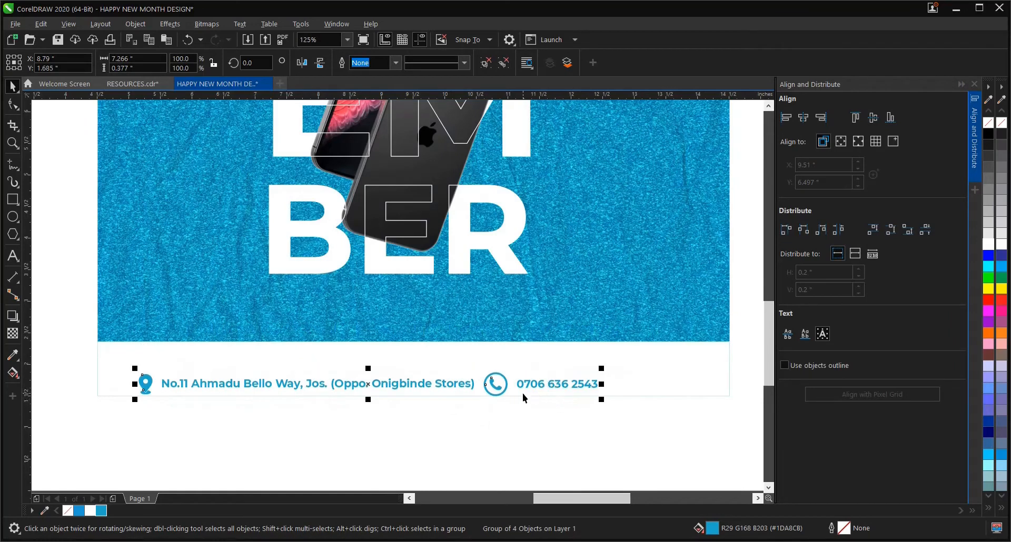
key(ctrl+z)
Step: Lower the top edge of the white footer rectangle so that it is about 0.78 inches high
click(614, 356)
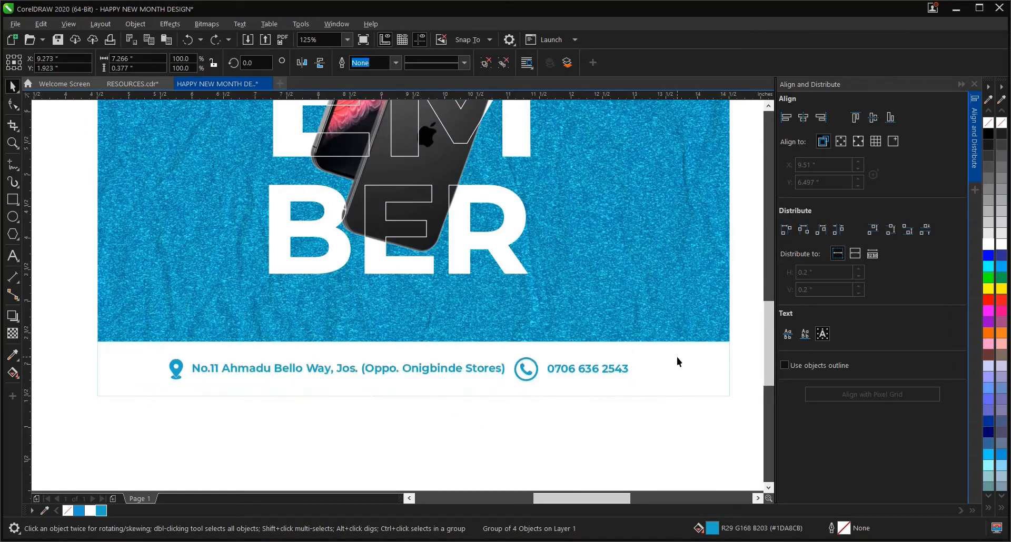
drag(414, 337, 413, 344)
click(180, 424)
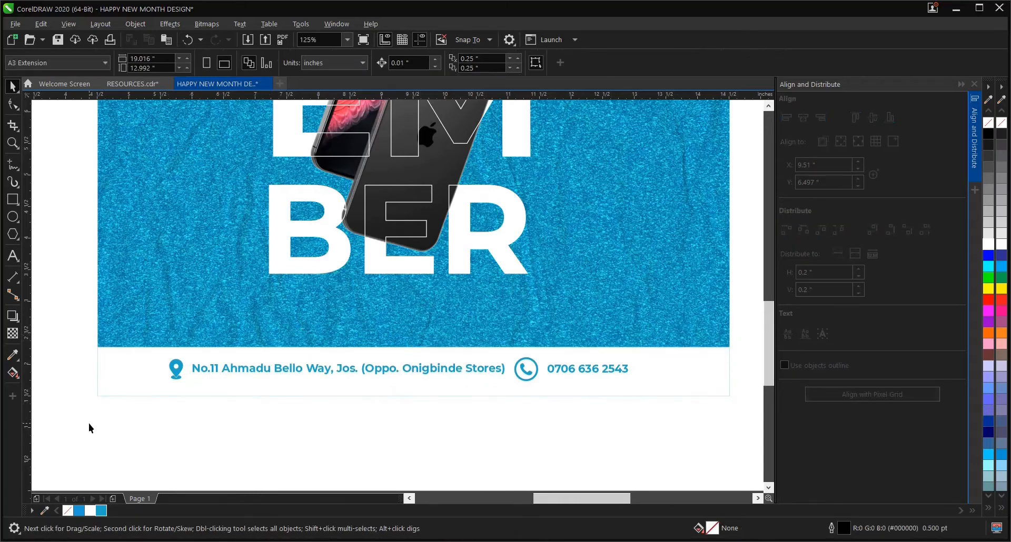
Step: Centre the contact group horizontally and vertically on the white footer rectangle
click(178, 369)
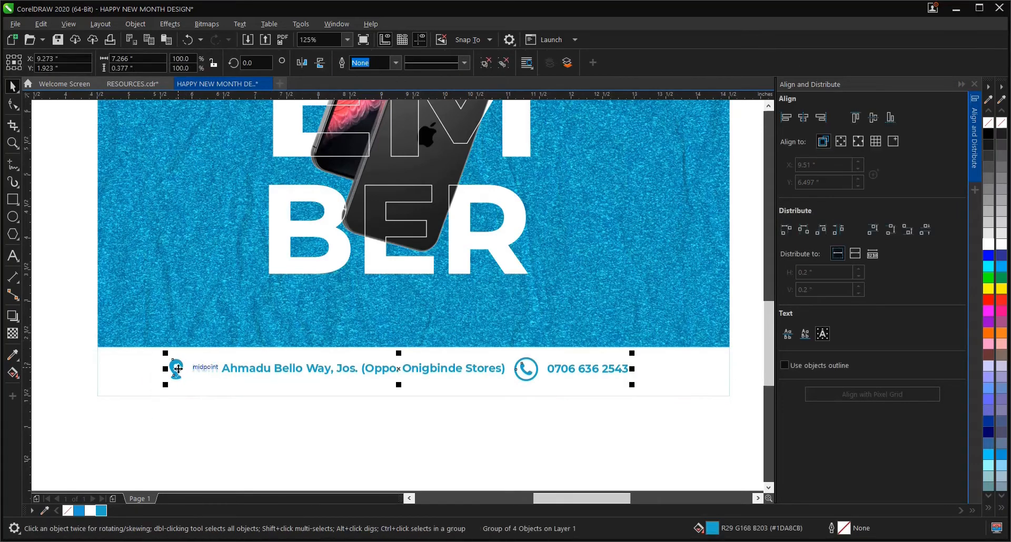
shift+click(145, 368)
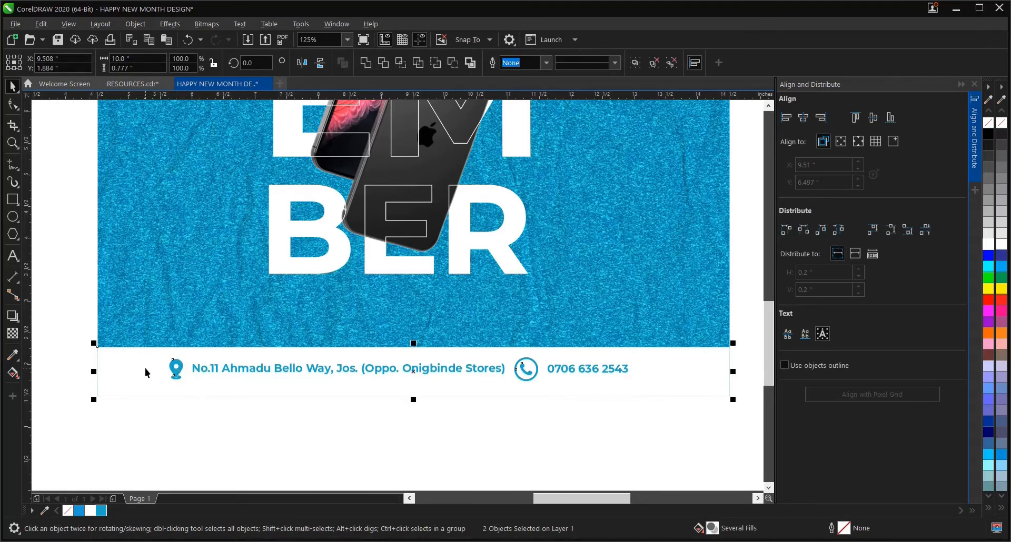
key(c)
key(e)
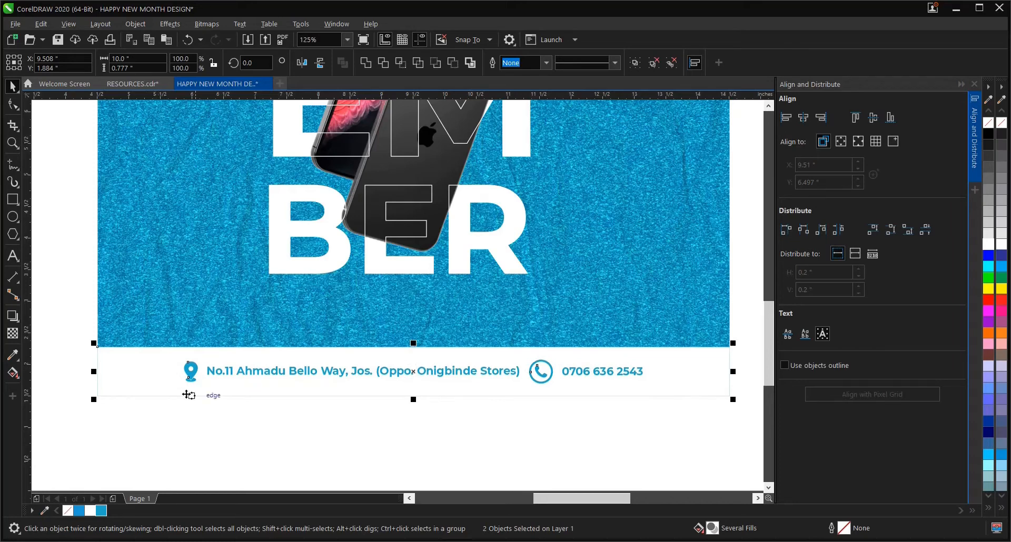
click(230, 435)
scroll(241, 407, down, 1)
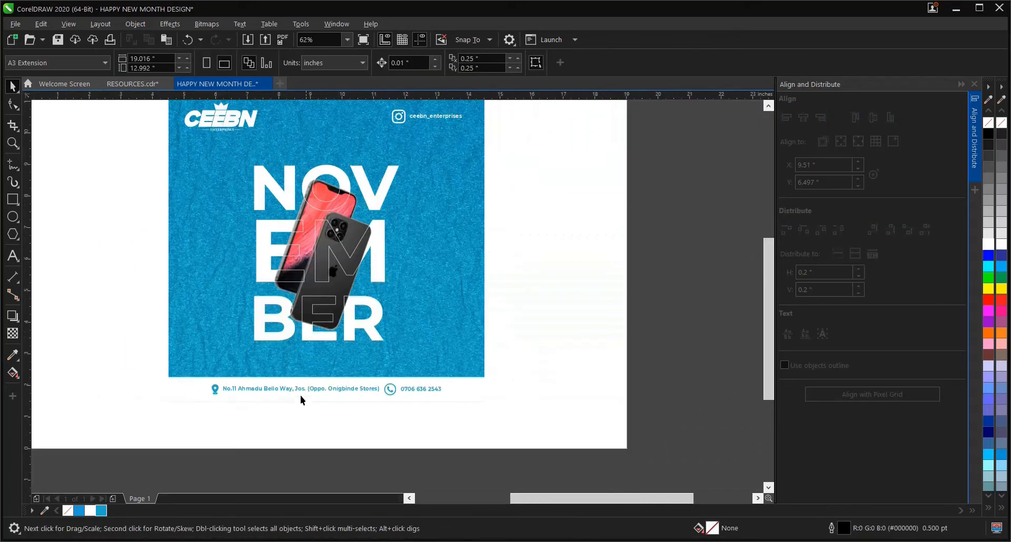
Step: Move the NOVEMBER lettering and phones group straight down to a centre Y of about 5.89 inches
scroll(434, 382, down, 1)
key(F2)
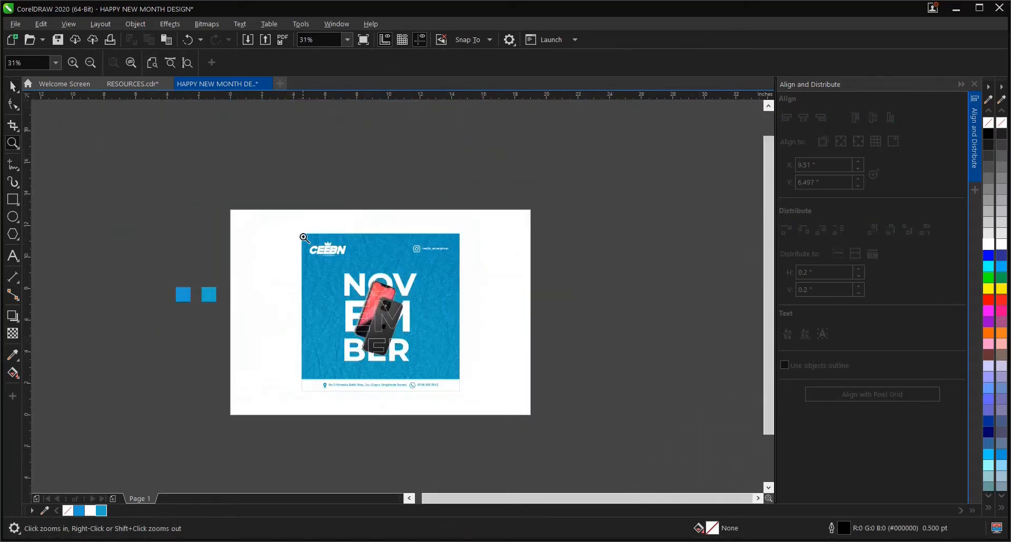
drag(297, 230, 469, 403)
key(space)
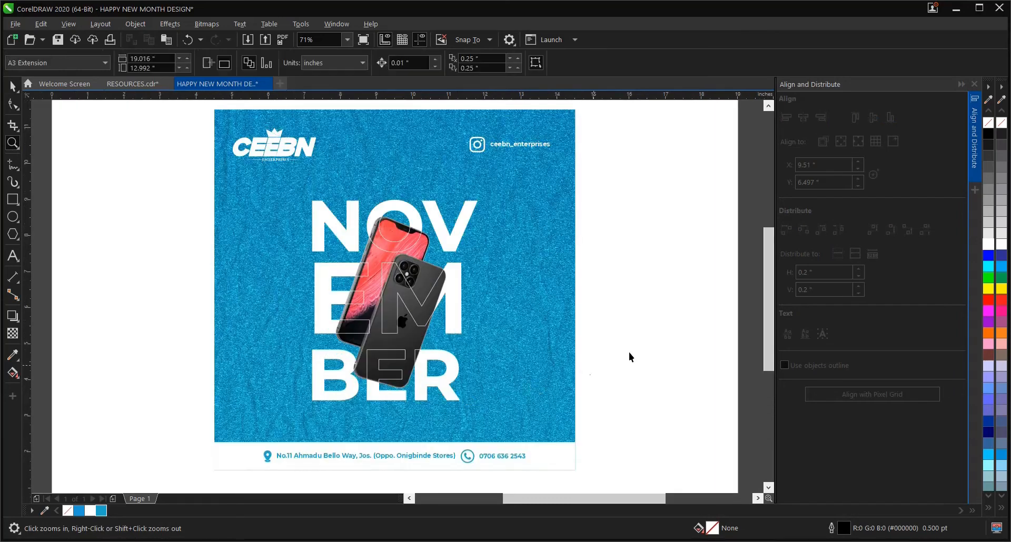
drag(156, 180, 501, 414)
drag(395, 301, 395, 313)
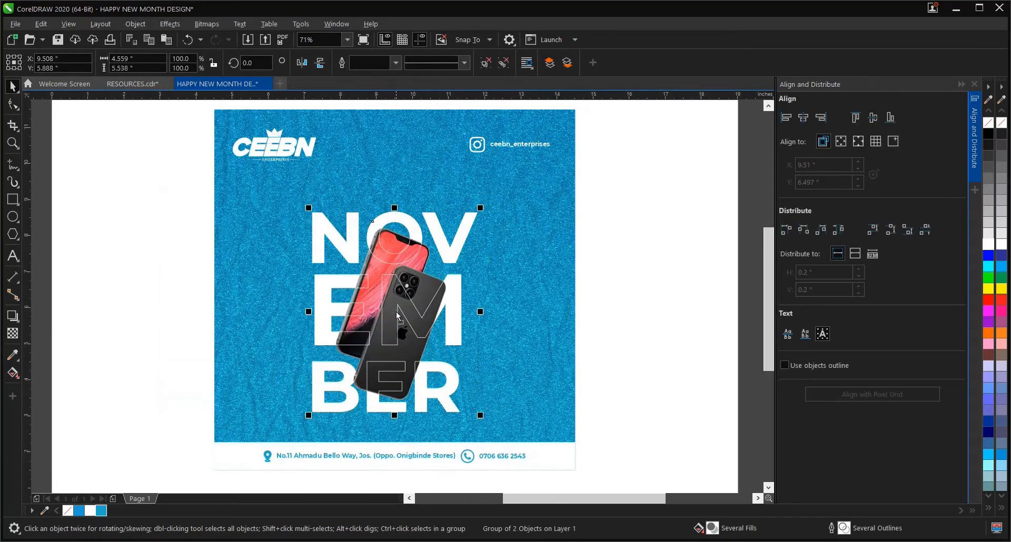
click(590, 291)
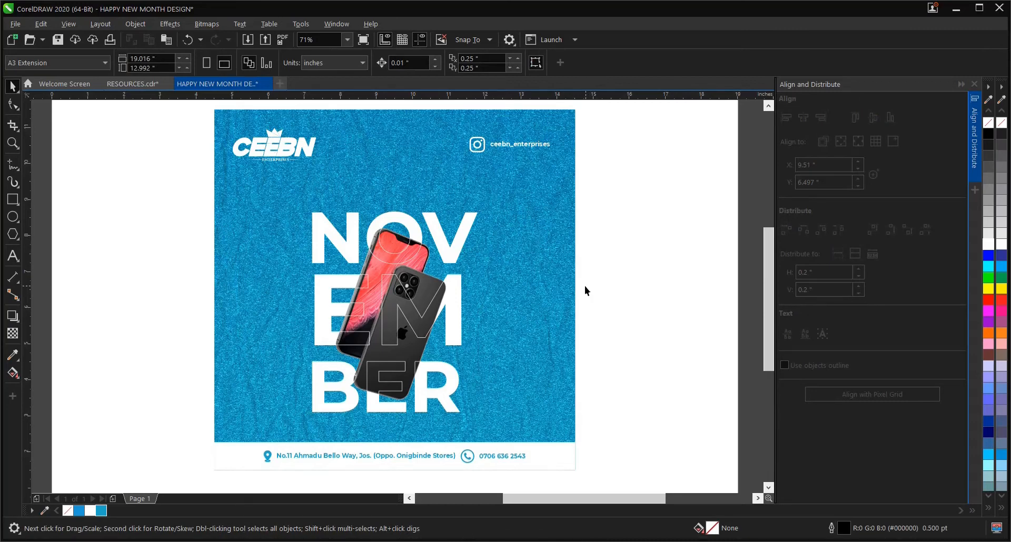
Step: Add the artistic text "WE BUY" on the blank page area beside the flyer
click(13, 256)
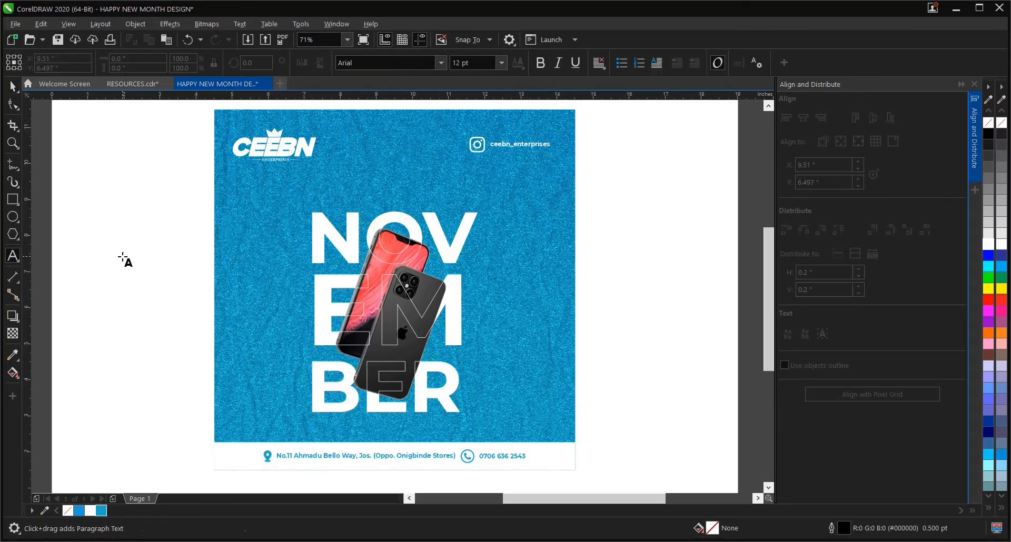
click(122, 257)
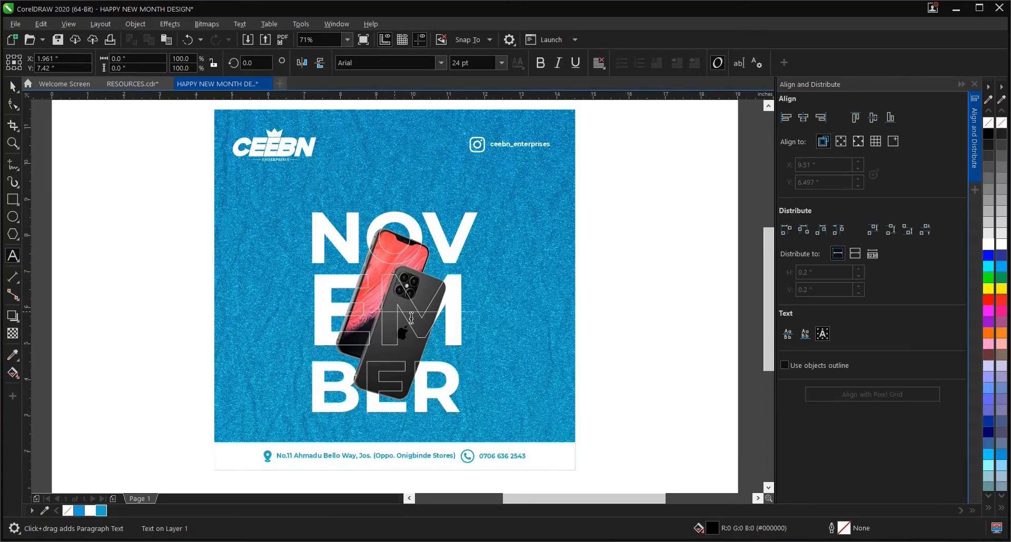
text(WE )
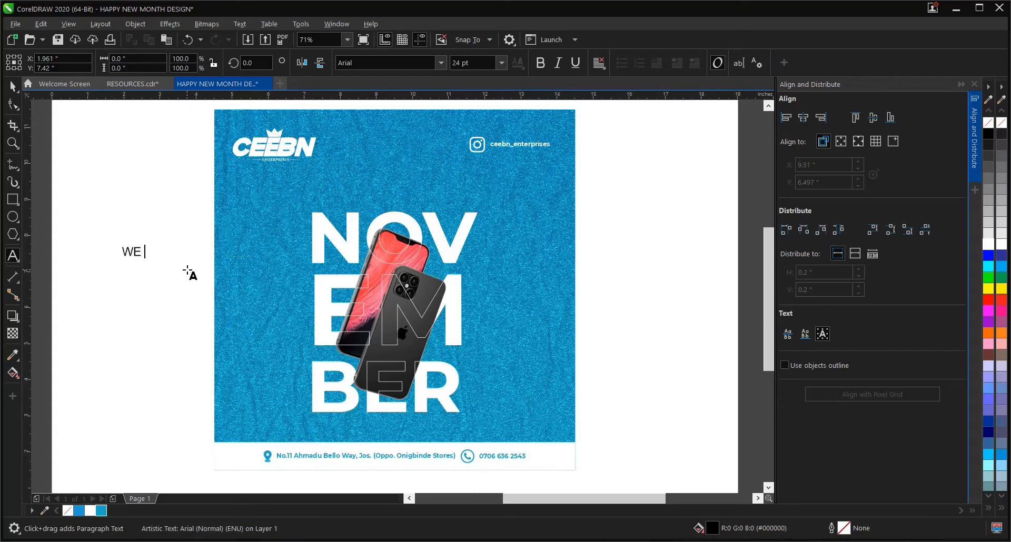
text(BUY)
click(13, 86)
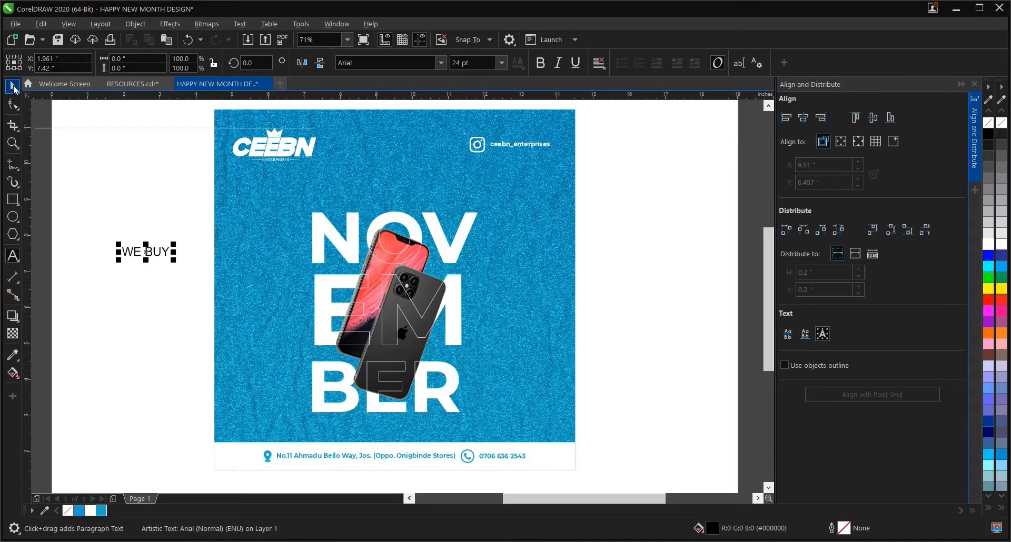
drag(80, 217, 184, 281)
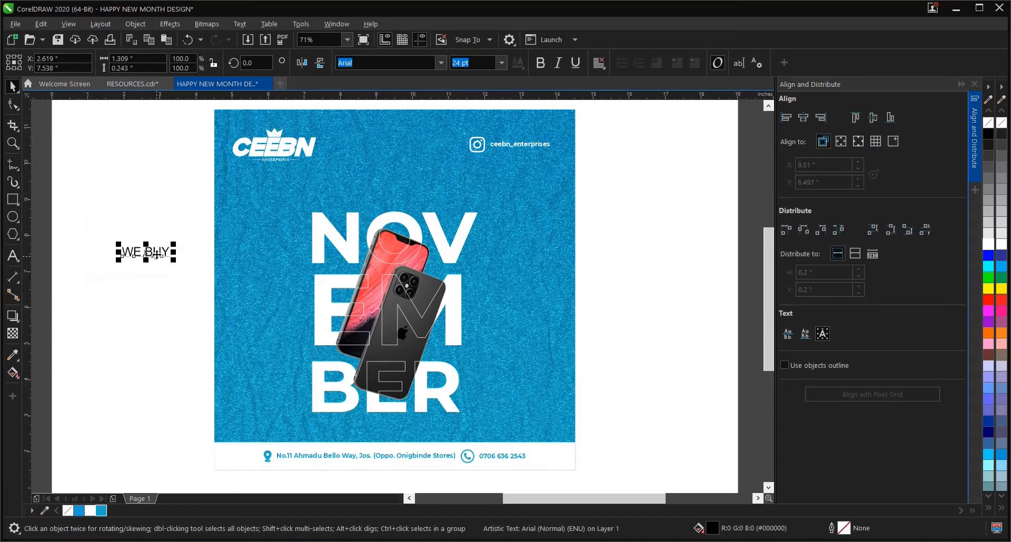
Step: Set the WE BUY text to Montserrat Bold and move it onto the flyer just below the letters BER
click(441, 63)
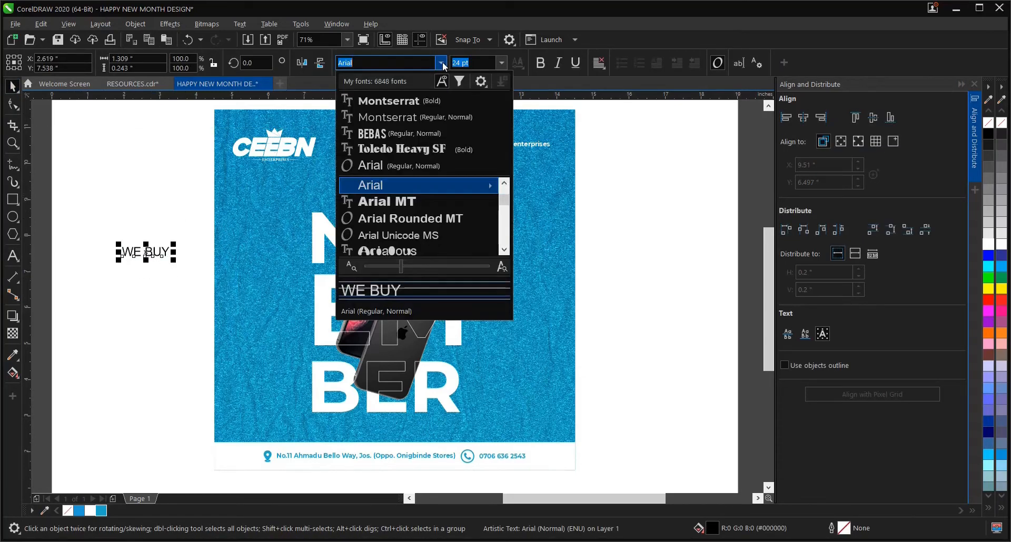
click(426, 100)
click(151, 259)
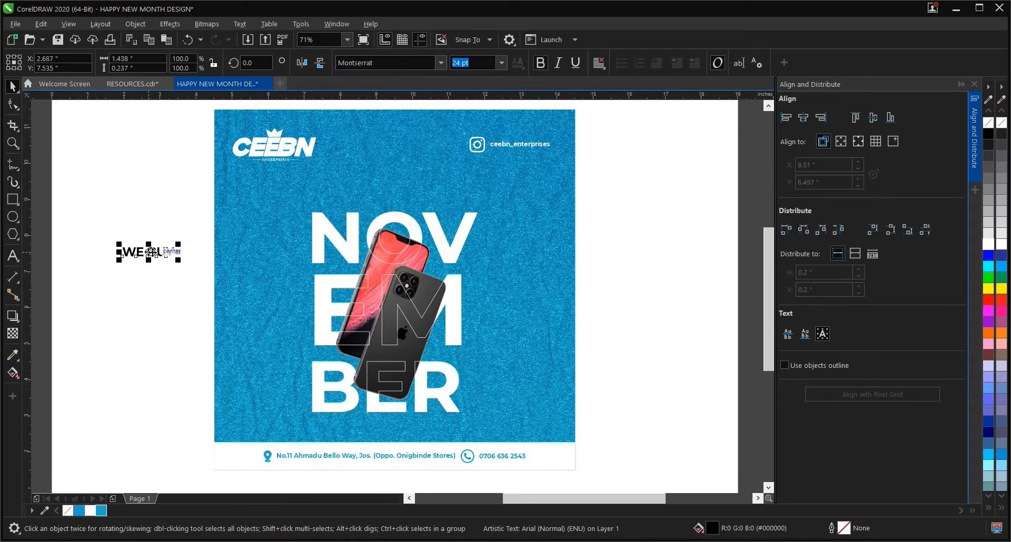
drag(151, 260, 311, 427)
scroll(311, 428, down, 1)
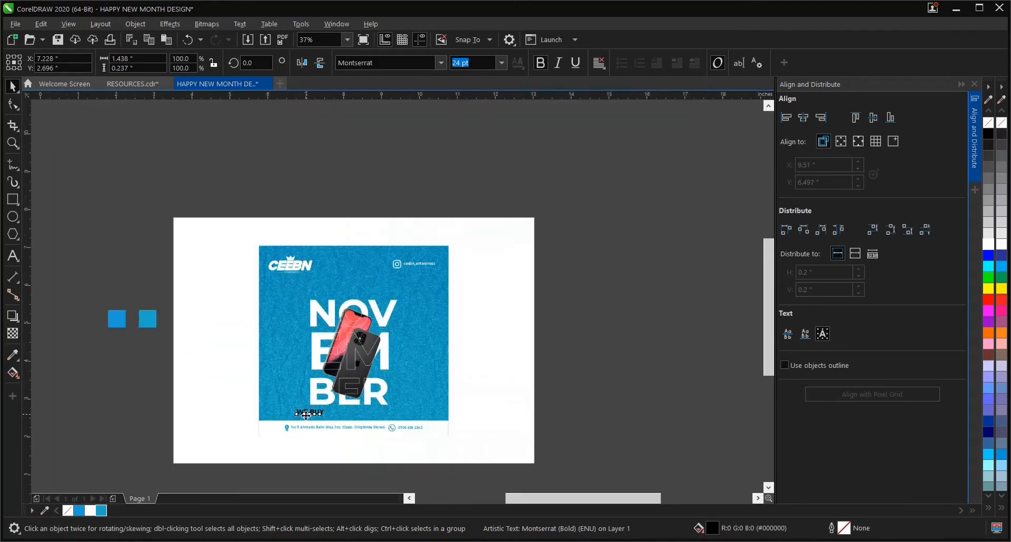
scroll(308, 419, up, 3)
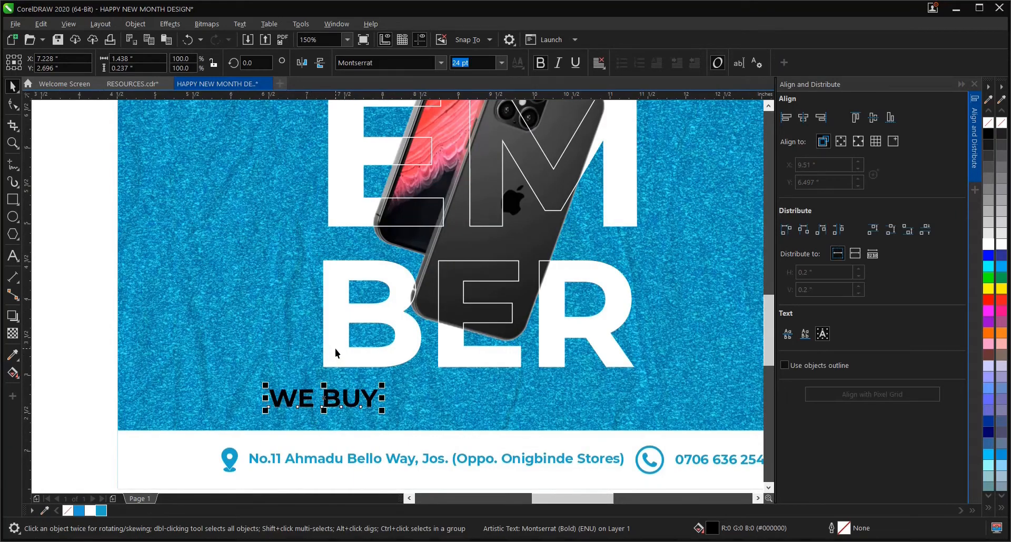
scroll(330, 347, down, 1)
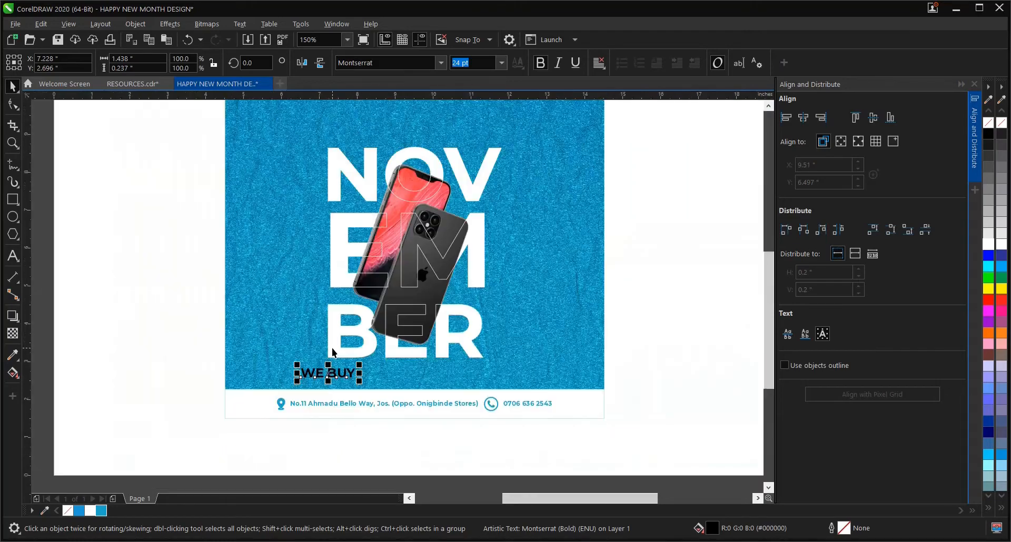
Step: Raise the NOVEMBER lettering and phones group to a centre Y of about 6.5 inches, clear of the WE BUY text
drag(213, 131, 601, 372)
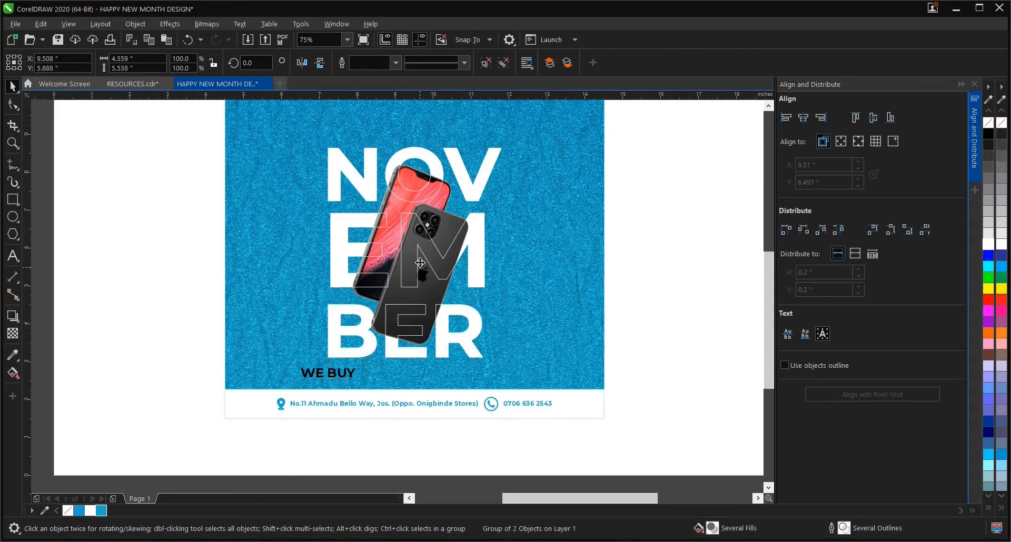
drag(420, 268, 420, 248)
click(147, 371)
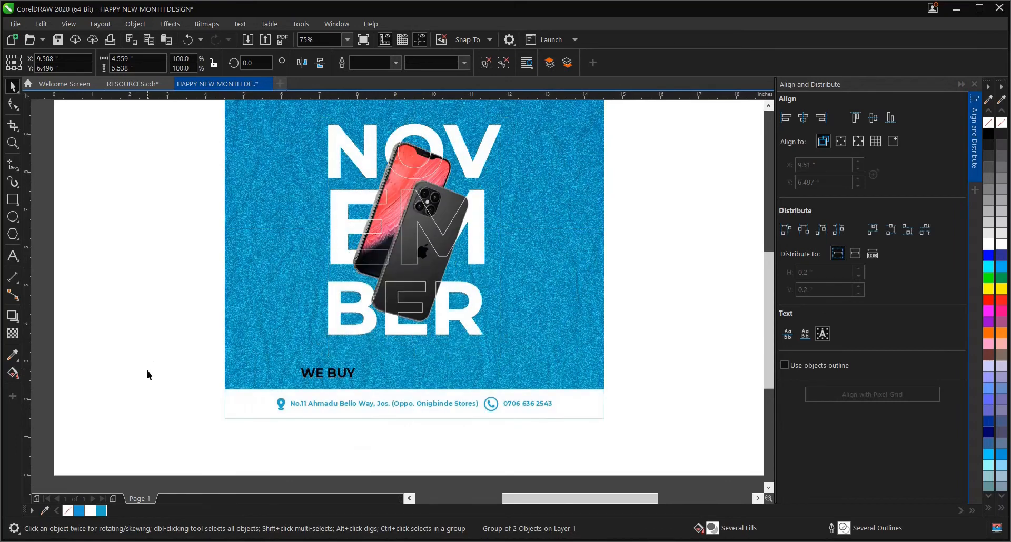
Step: Fill the WE BUY text with white
drag(153, 354, 399, 381)
scroll(316, 397, up, 2)
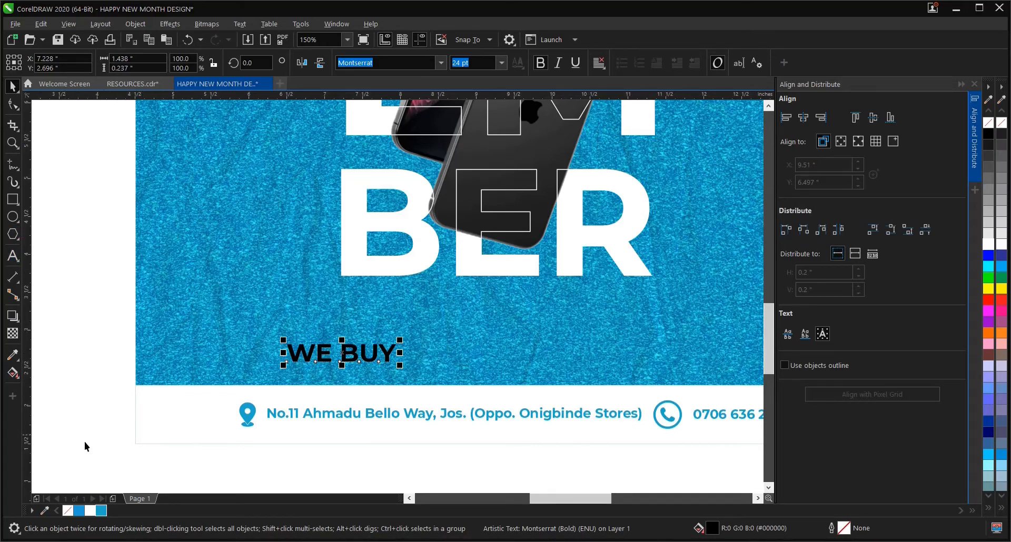
click(93, 512)
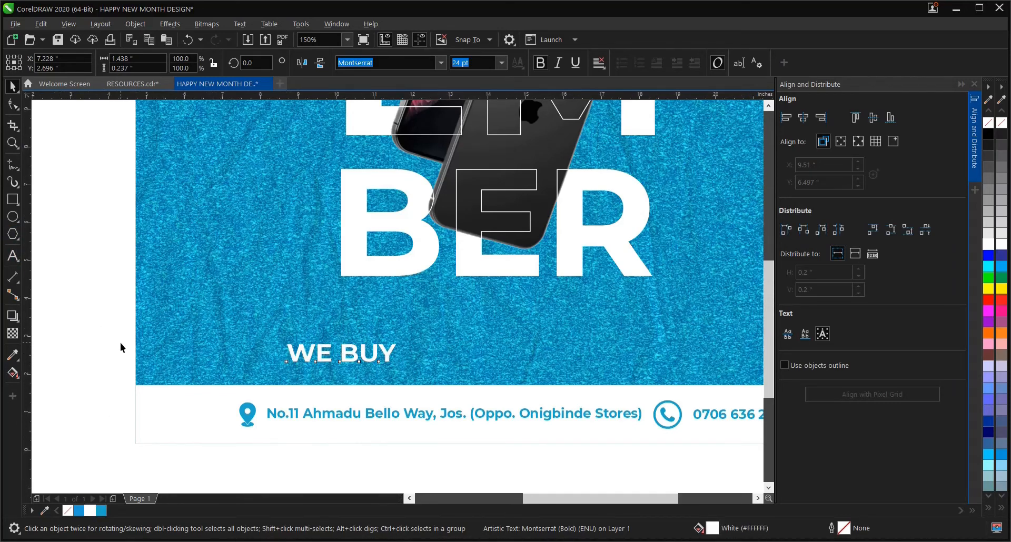
Step: Duplicate the WE BUY text to its right on the same line and change the copy to "WE SELL"
scroll(120, 342, down, 1)
scroll(239, 361, up, 1)
drag(226, 343, 374, 344)
key(F8)
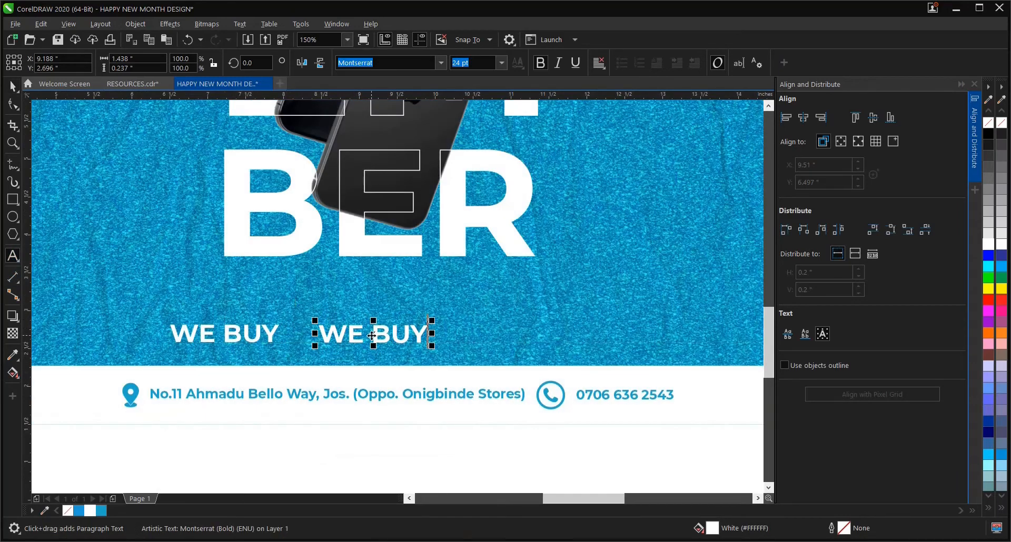
drag(365, 336, 444, 341)
text(WEWE)
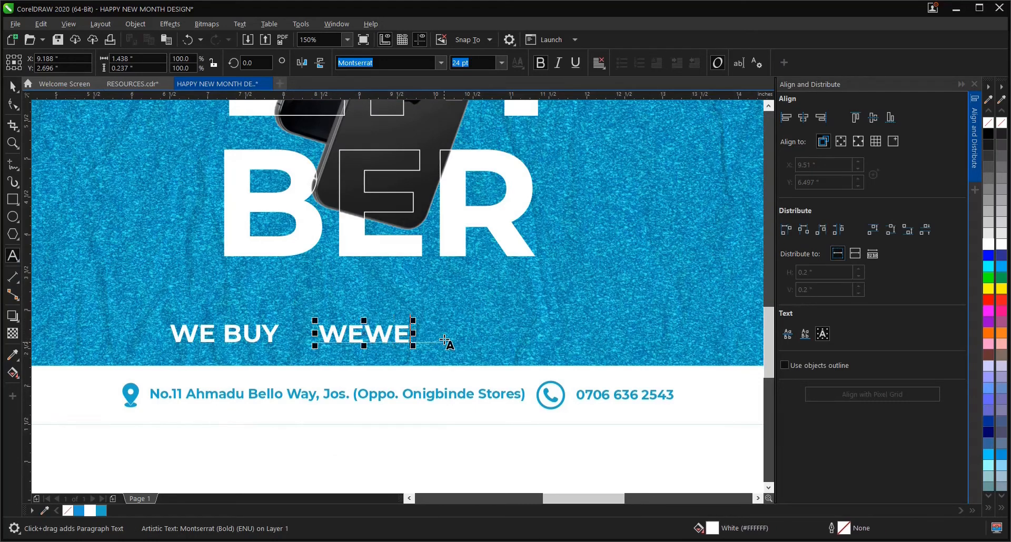
key(BackSpace)
key(BackSpace)
text(SELL)
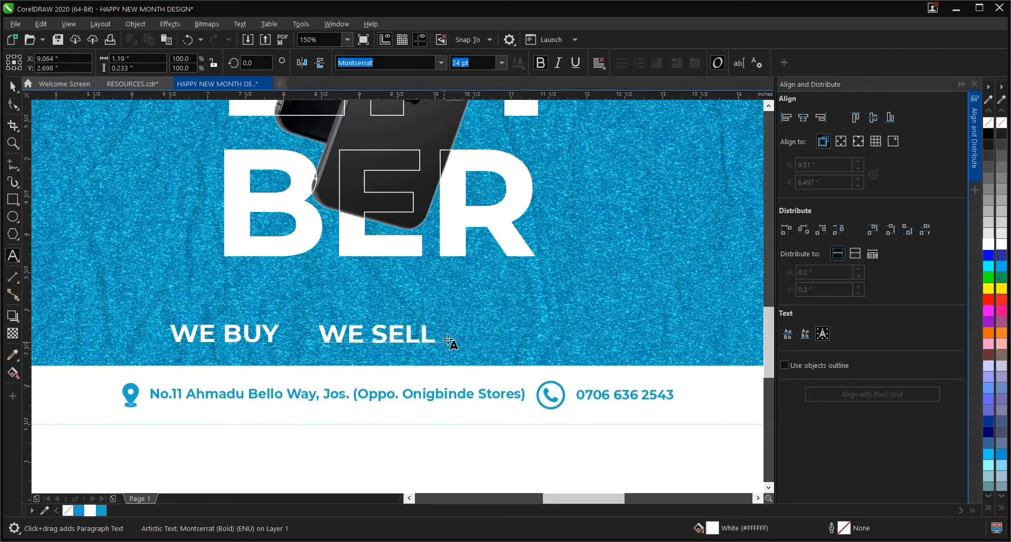
key(ctrl+space)
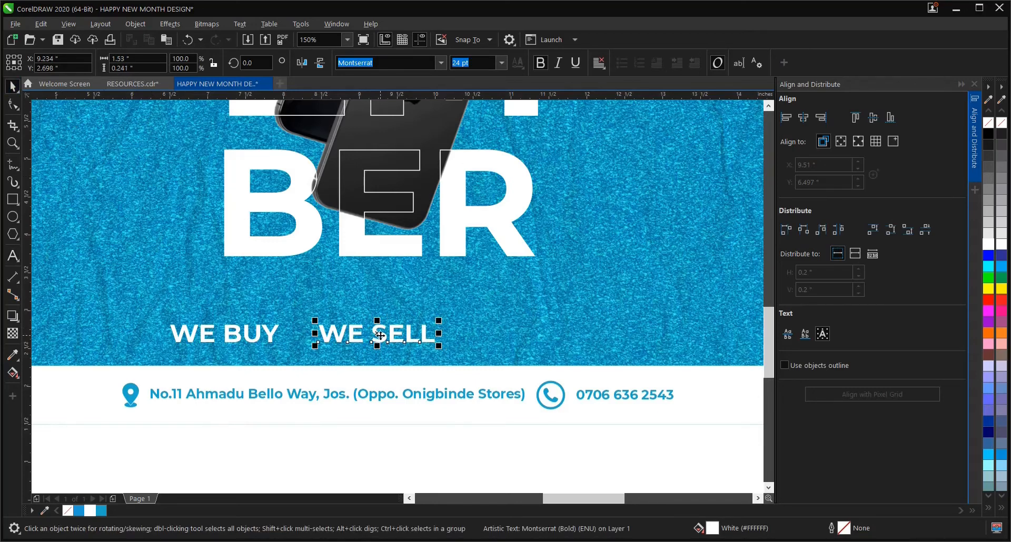
Step: Duplicate the WE SELL text to its right on the same line and change the copy to "WE SWAP"
drag(379, 334, 507, 333)
right_click(507, 334)
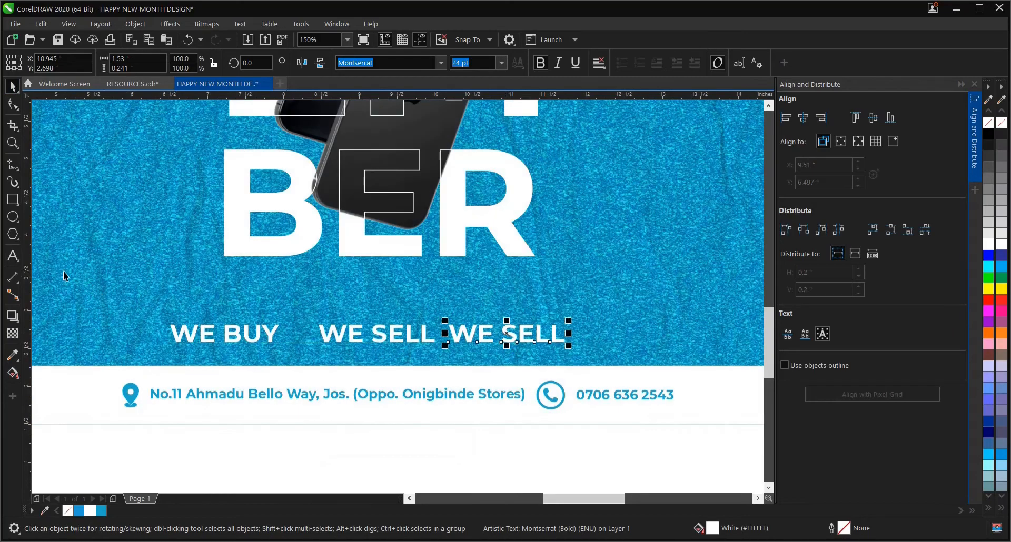
click(12, 255)
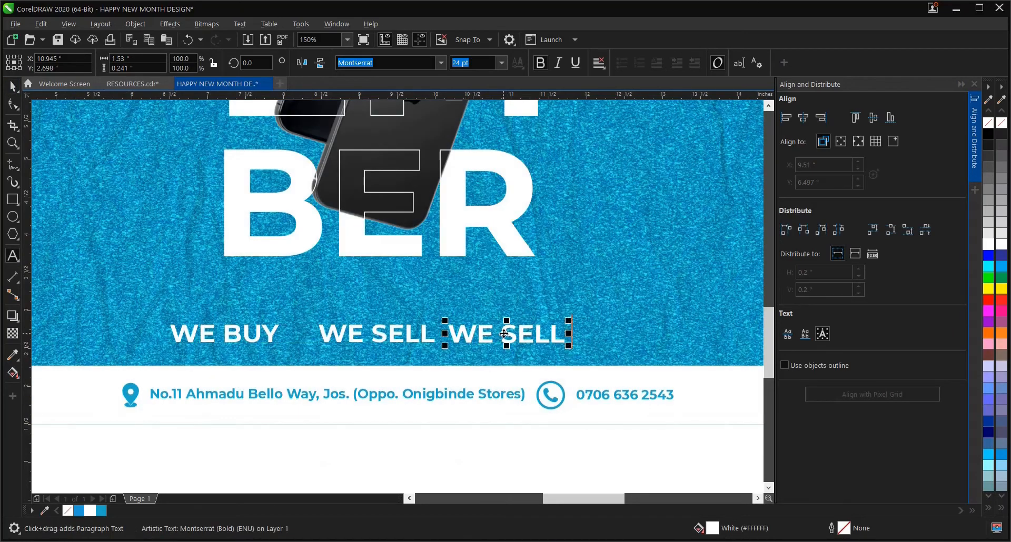
drag(502, 333, 599, 338)
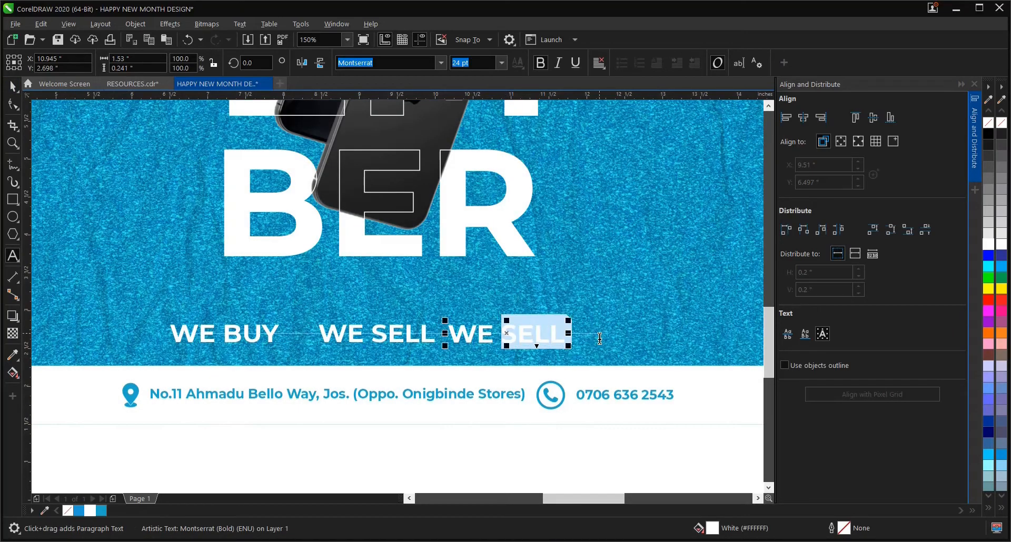
text(SWAP)
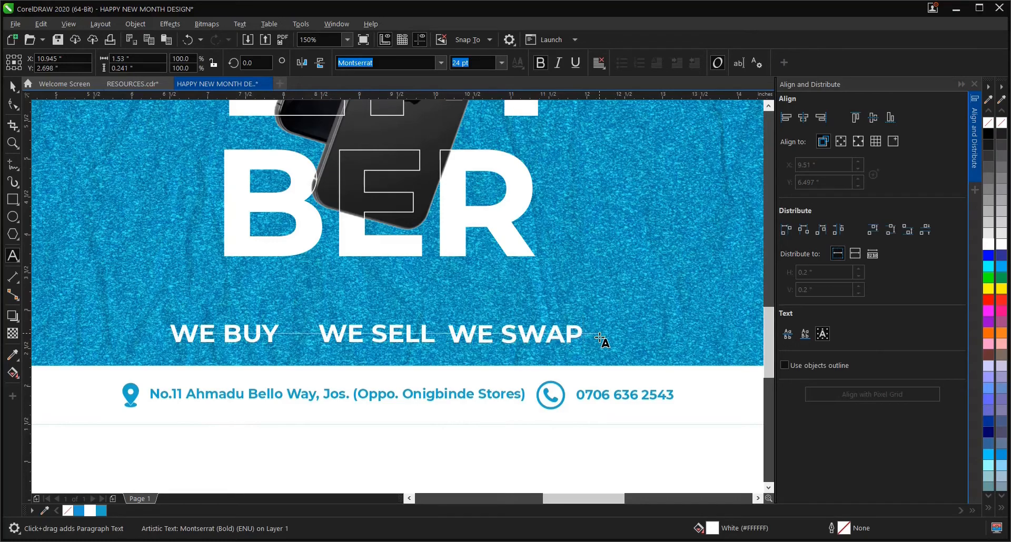
click(12, 86)
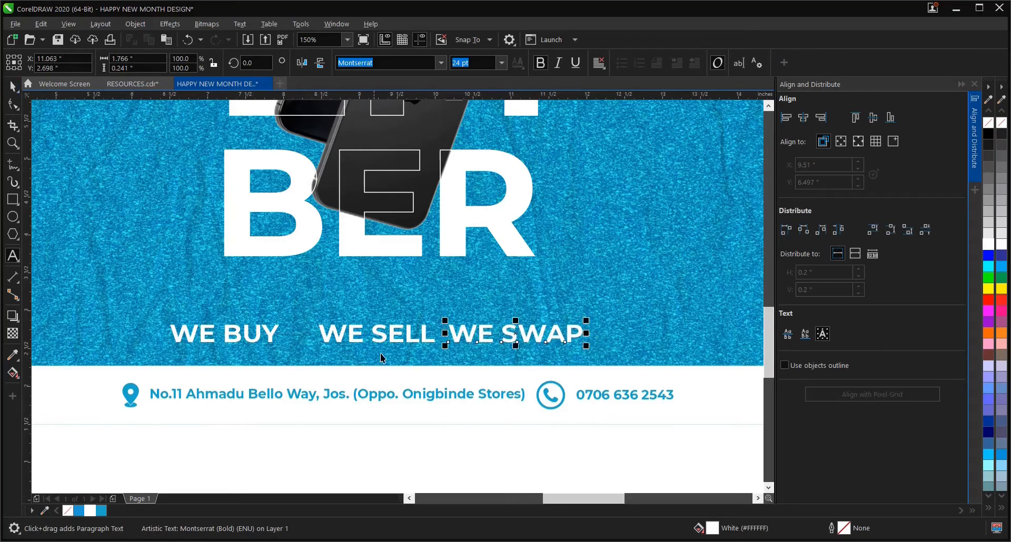
scroll(381, 358, down, 2)
click(232, 422)
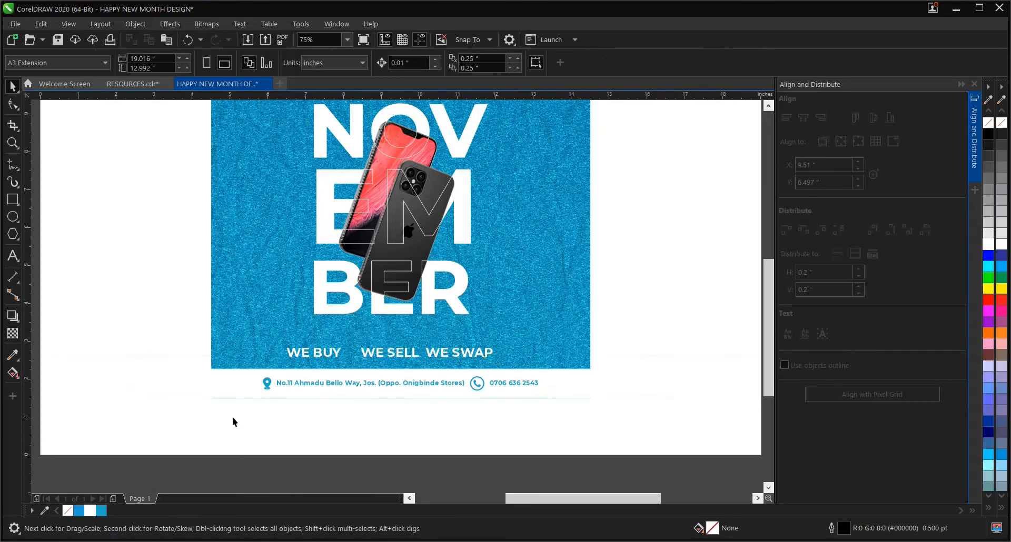
drag(240, 333, 522, 365)
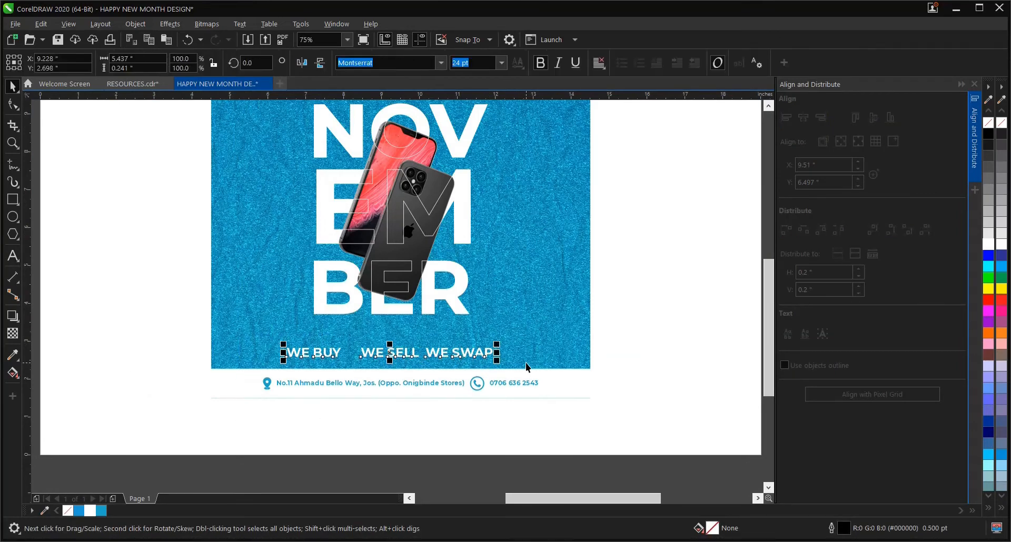
click(425, 433)
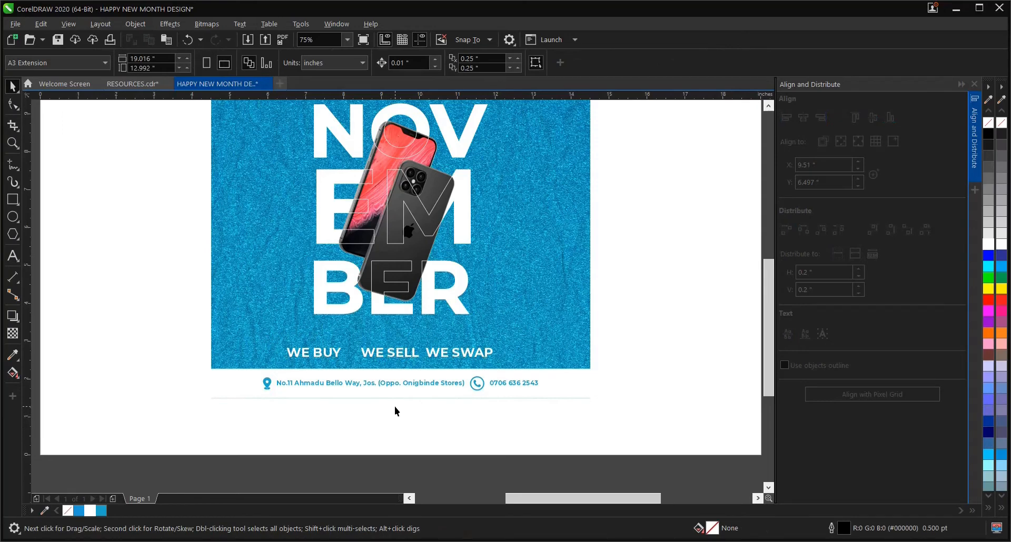
Step: Draw an unfilled rectangle about 1.23 by 0.38 inches just above the left part of the WE BUY text
scroll(364, 393, up, 2)
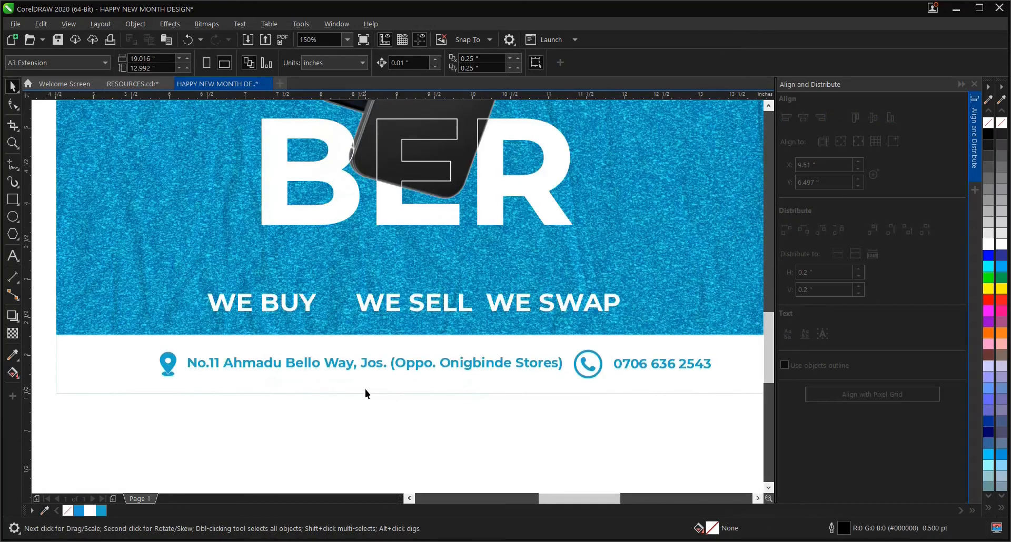
click(11, 198)
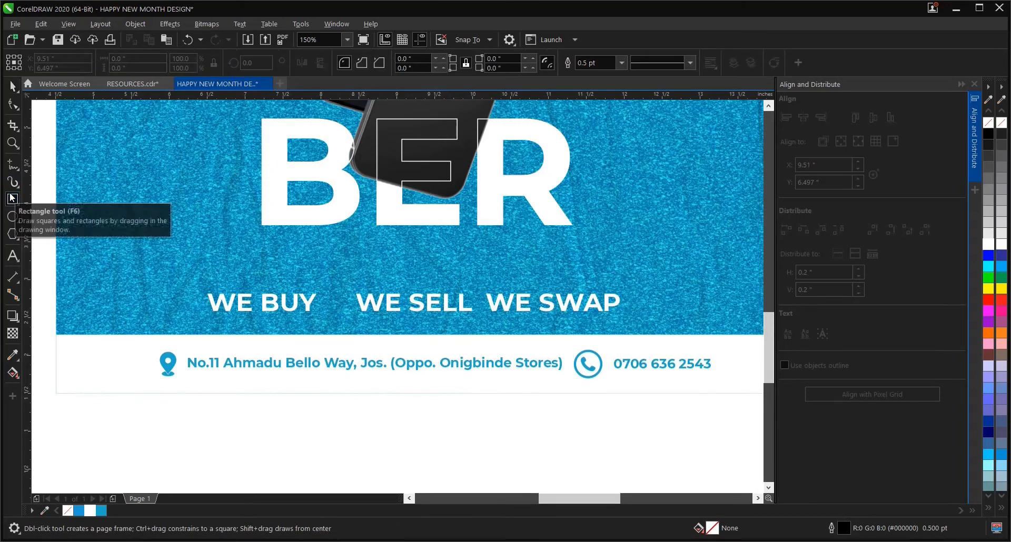
drag(169, 261, 263, 288)
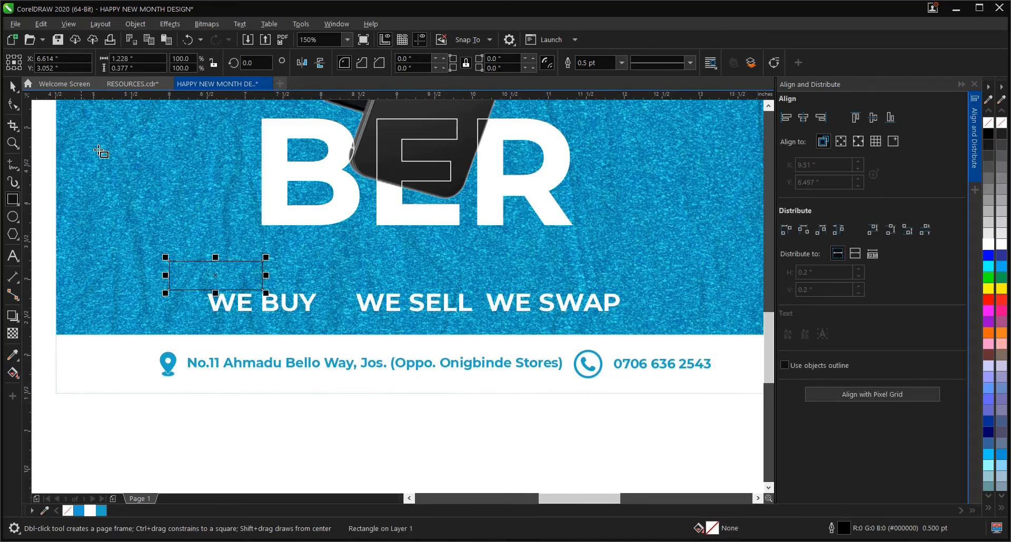
click(13, 86)
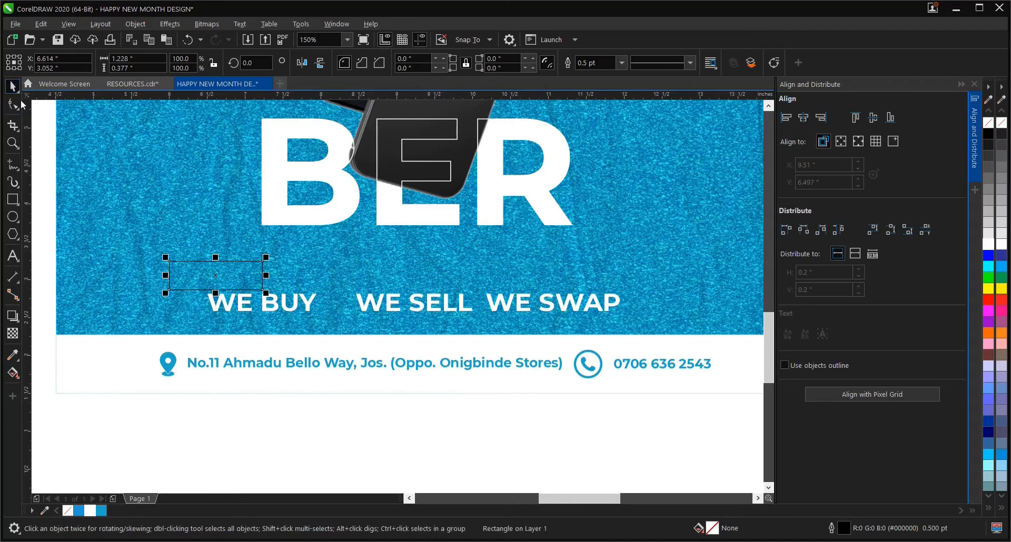
click(53, 165)
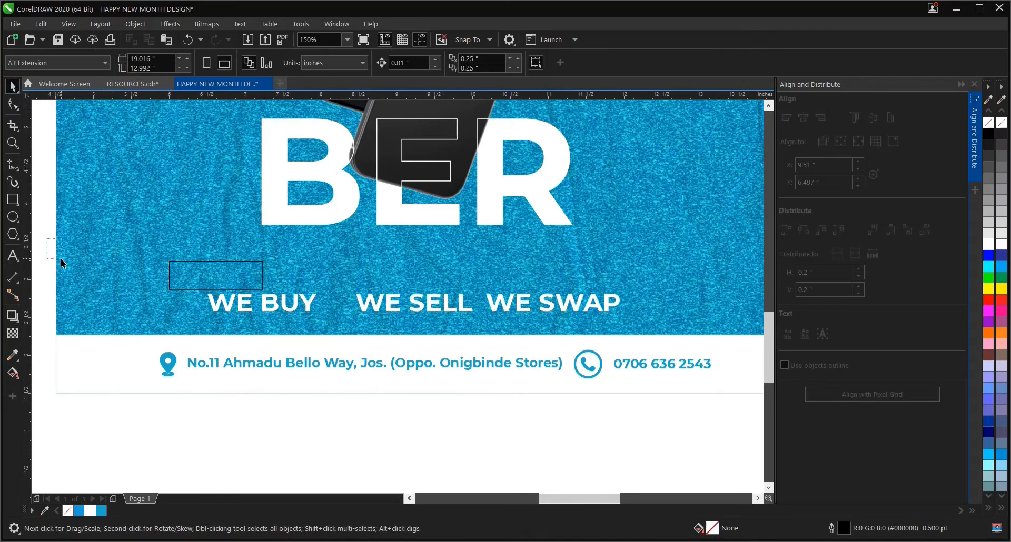
Step: Give the unfilled rectangle above the WE BUY text a white outline 1.5 pt wide
drag(61, 258, 159, 289)
drag(244, 290, 267, 295)
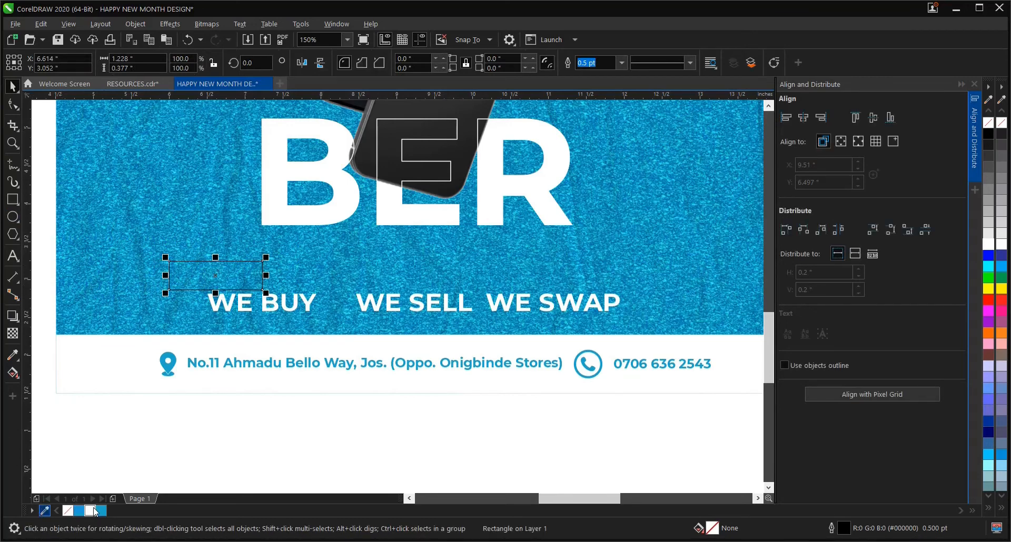
right_click(90, 510)
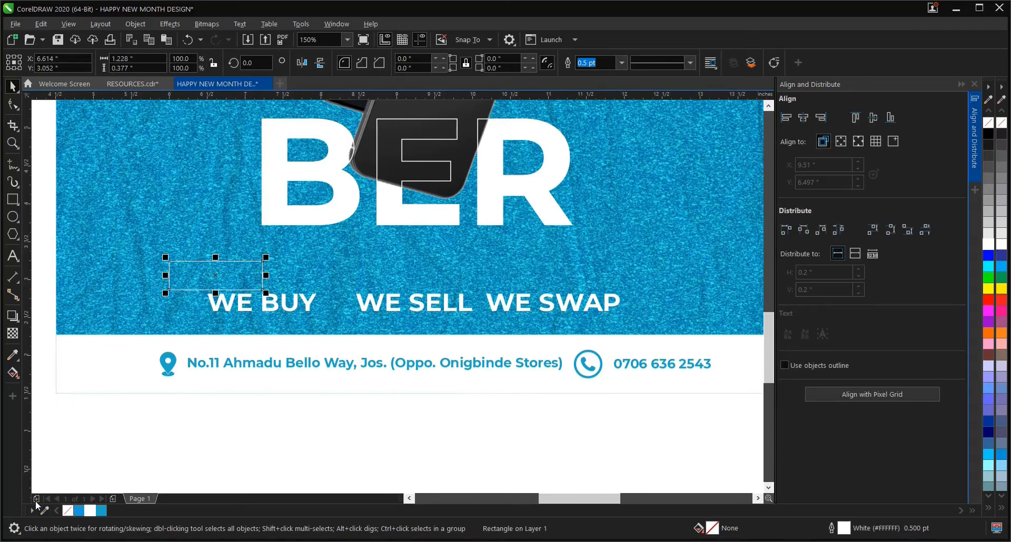
click(623, 62)
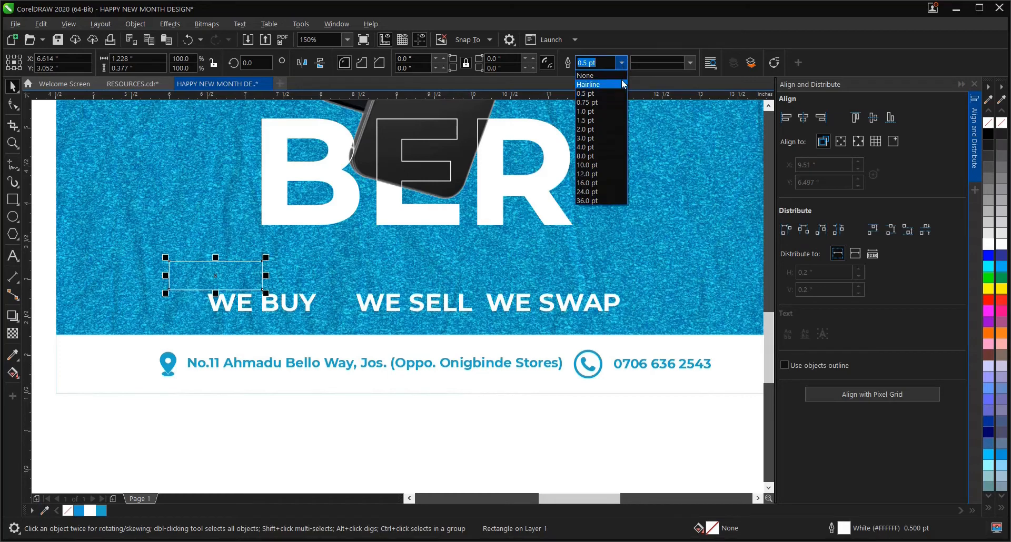
click(606, 123)
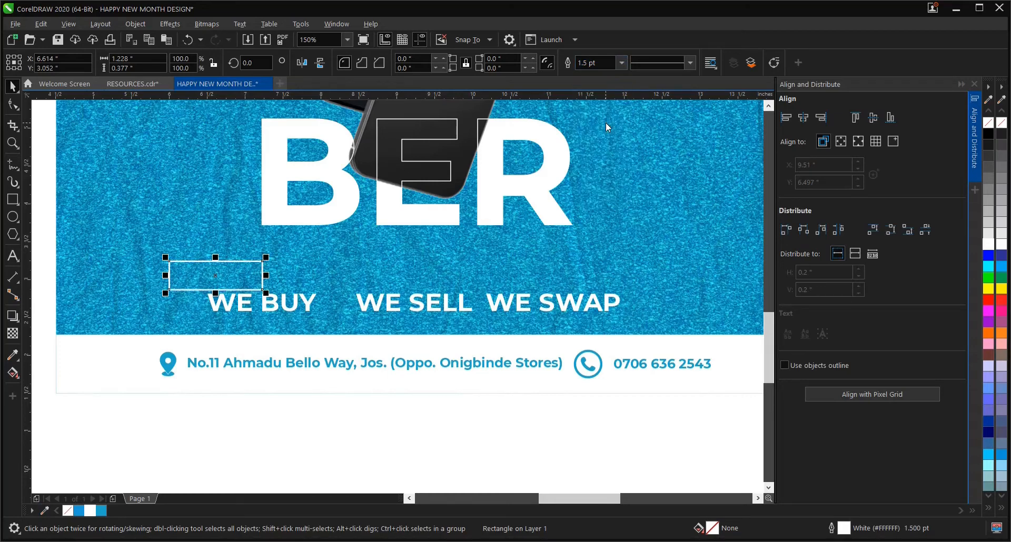
Step: Round all corners of the white-outlined rectangle to a radius of about 0.115 inches
click(13, 104)
scroll(174, 295, up, 2)
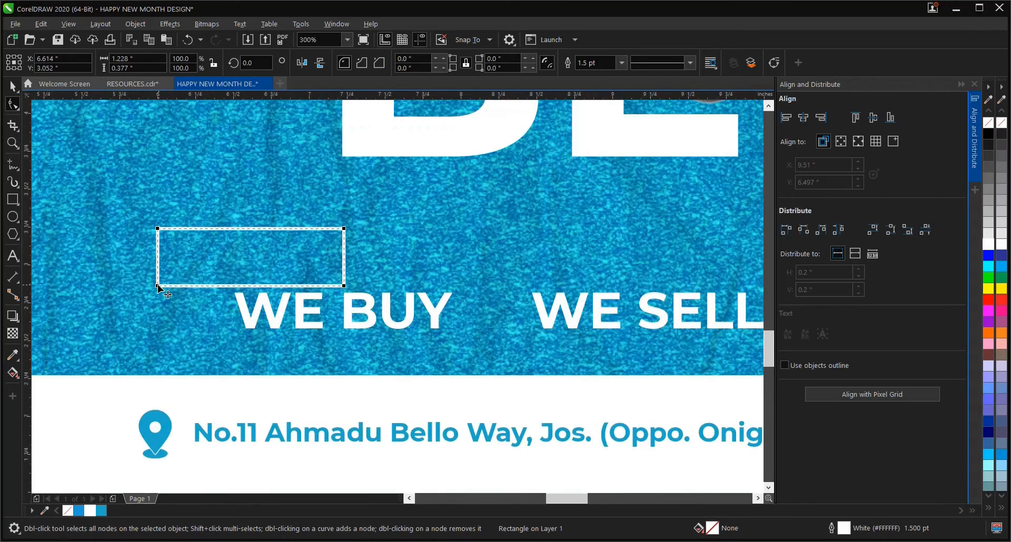
drag(158, 287, 175, 295)
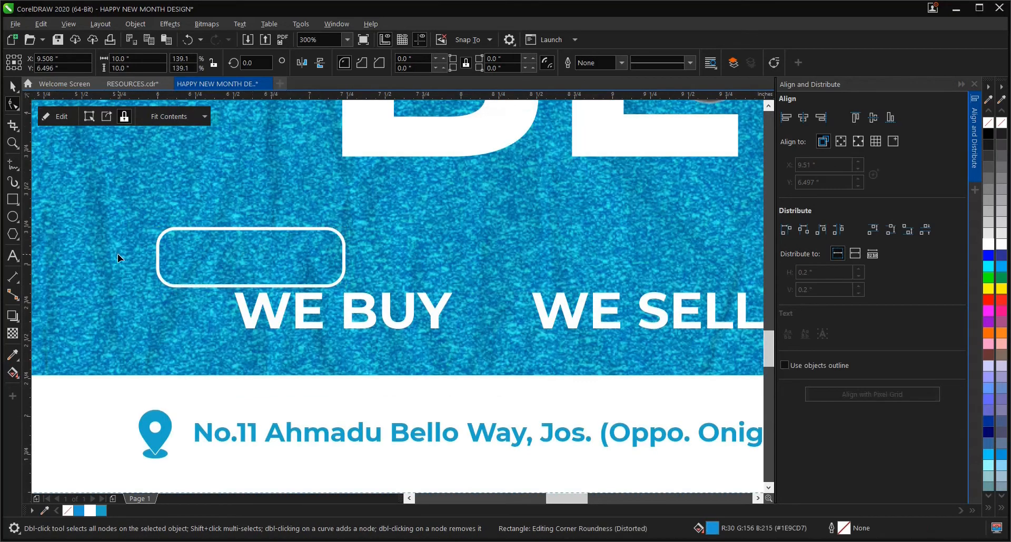
click(12, 86)
click(225, 255)
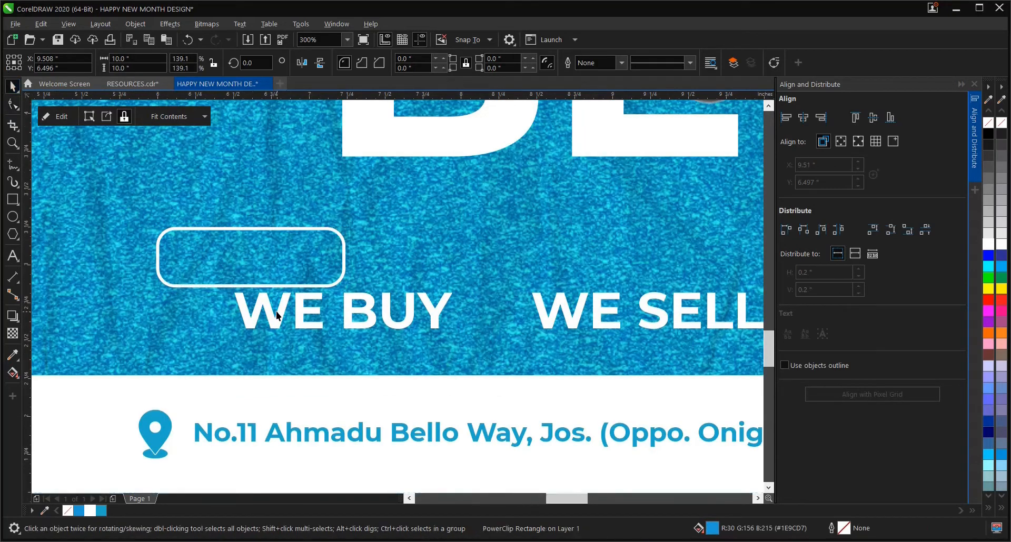
Step: Move the rounded rectangle down and left onto the services text line, centred at about X 6.29, Y 2.70 inches
scroll(279, 292, down, 2)
click(279, 288)
scroll(279, 288, down, 2)
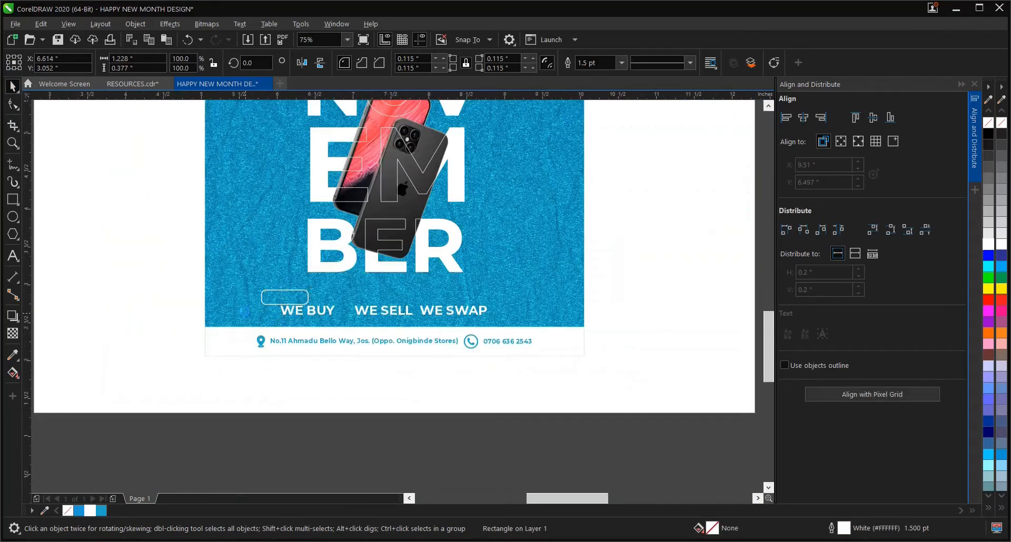
scroll(165, 270, up, 2)
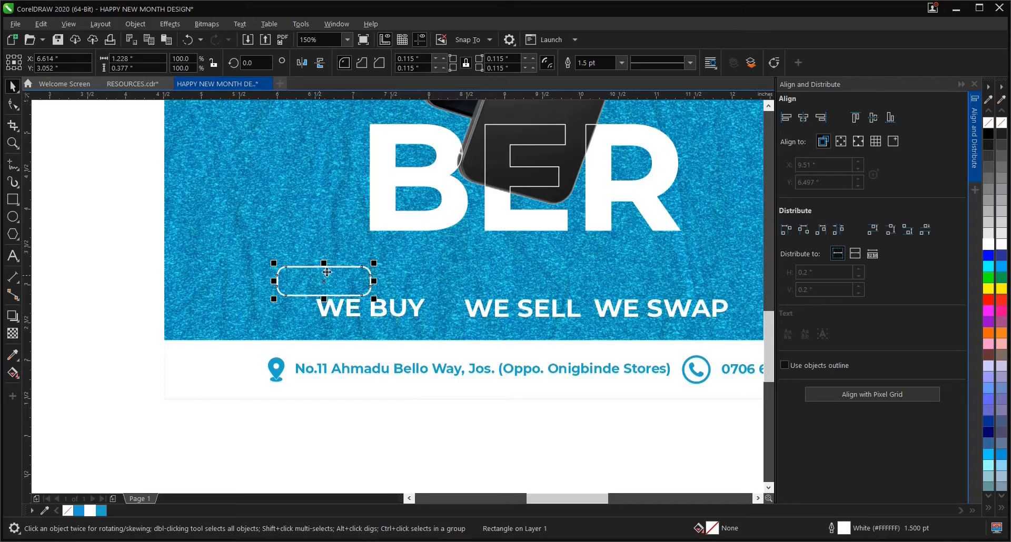
drag(327, 277, 302, 303)
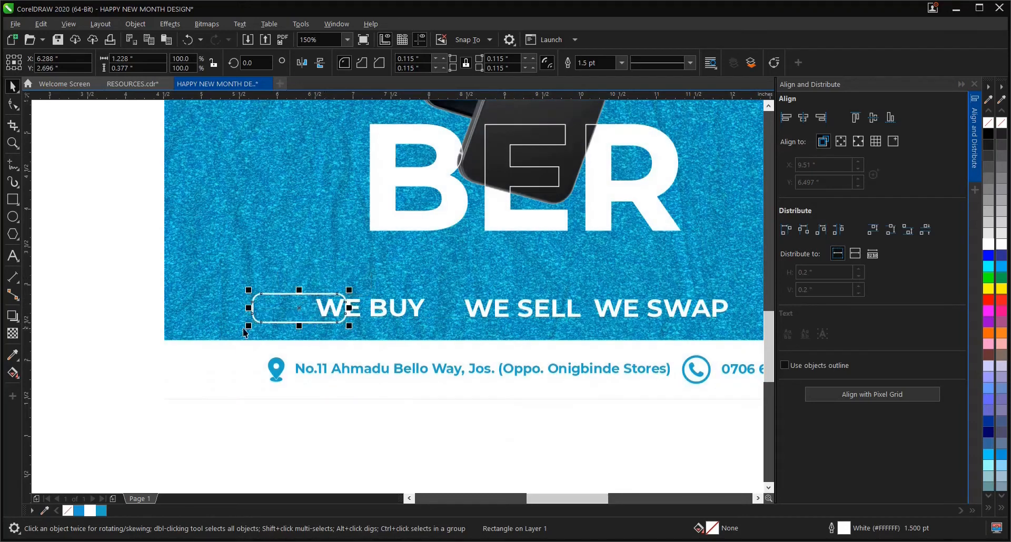
click(121, 276)
click(285, 310)
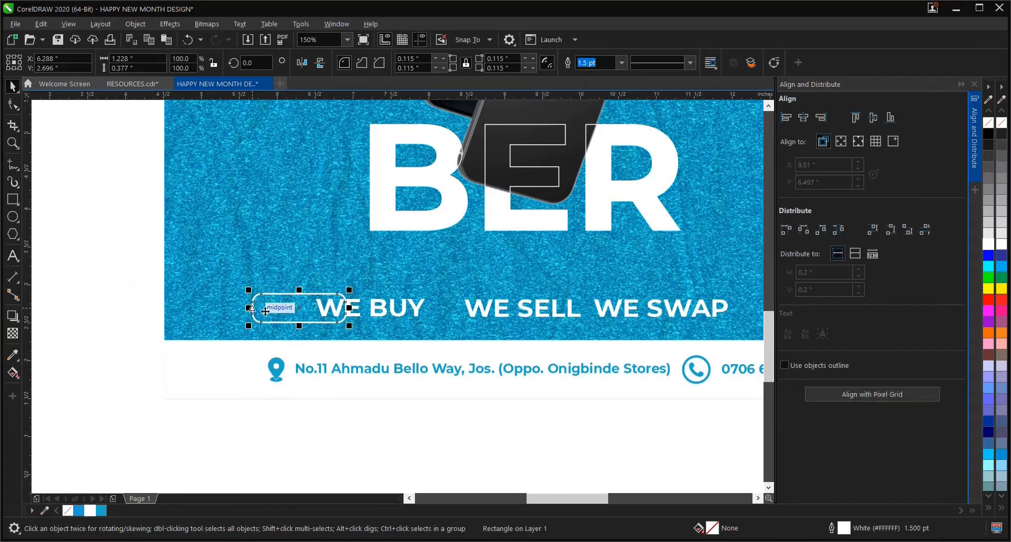
Step: Shift the WE BUY text right along its line so it starts at the rounded rectangle's right edge
scroll(269, 310, down, 1)
scroll(286, 311, up, 1)
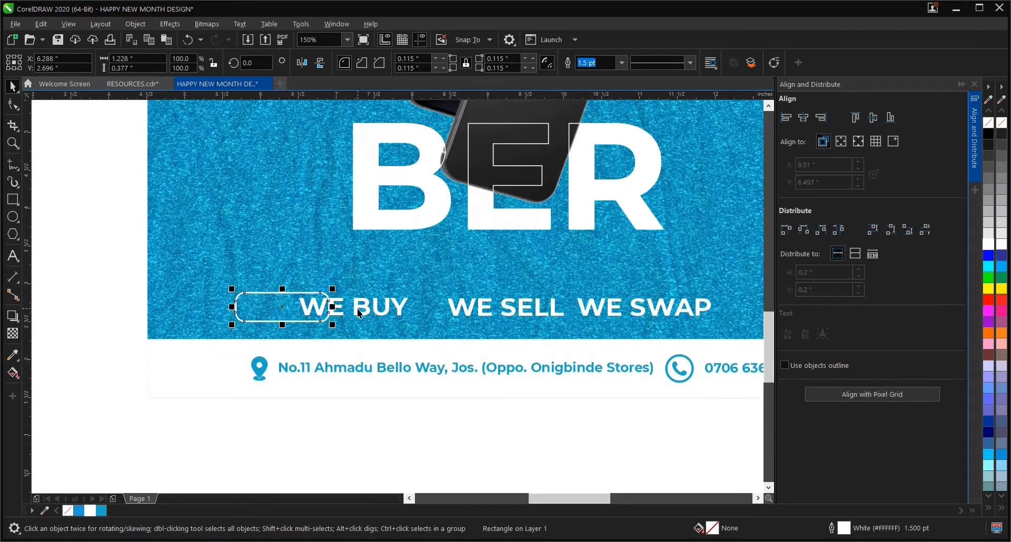
drag(357, 308, 382, 308)
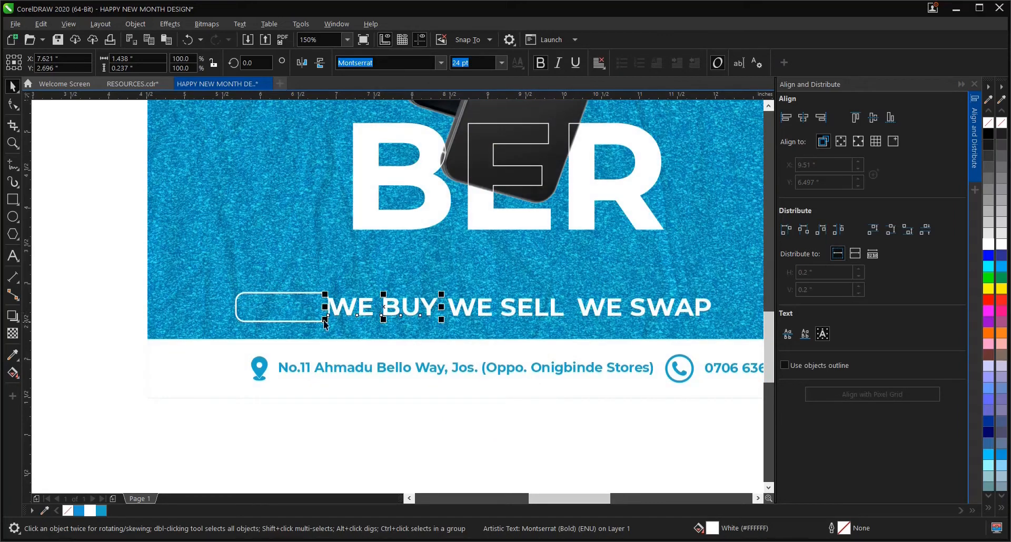
click(64, 260)
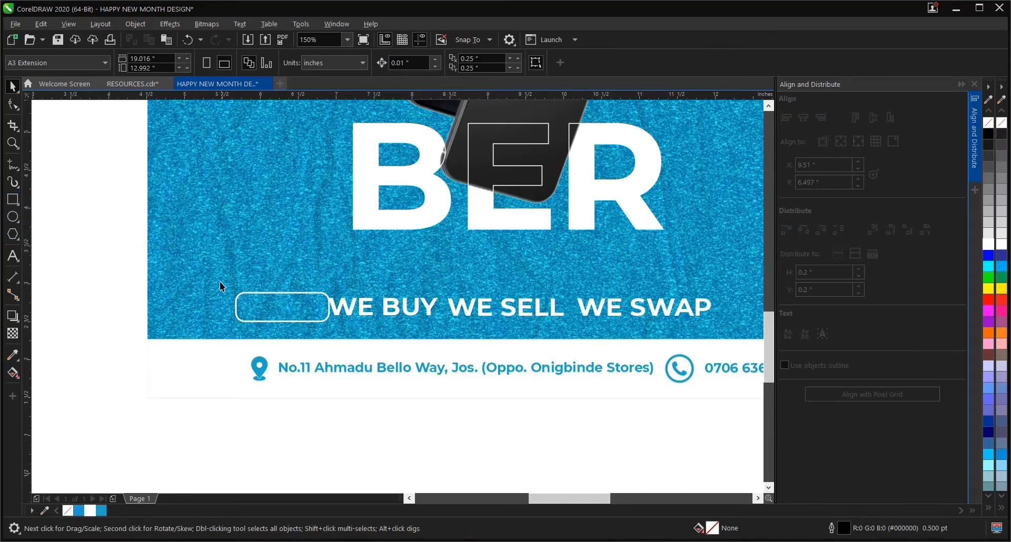
Step: Draw a square about 0.51 inches wide above the rounded rectangle's left end, filled white with no outline
click(18, 204)
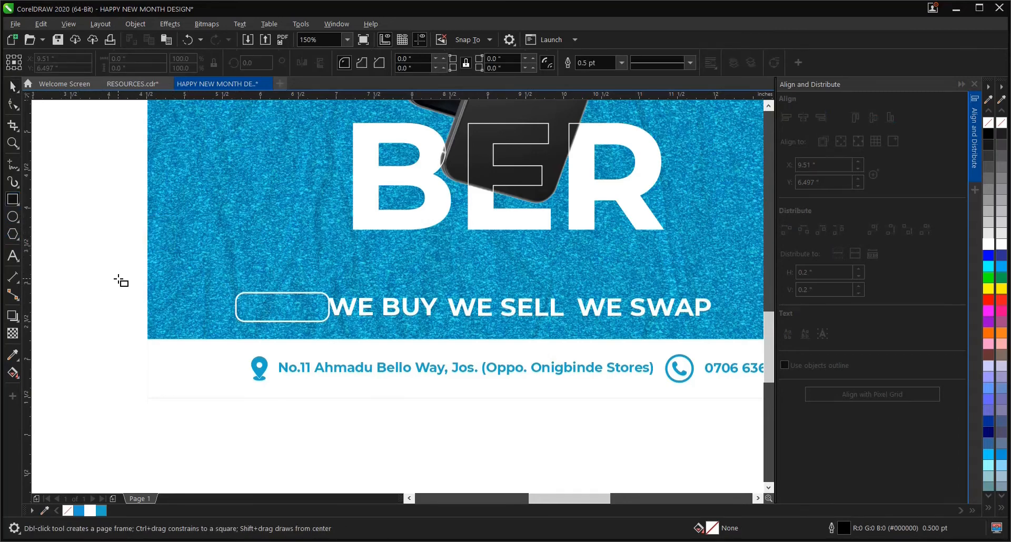
mouse_move(118, 279)
mouse_down()
mouse_move(142, 302)
mouse_move(244, 252)
mouse_up()
key(space)
click(90, 511)
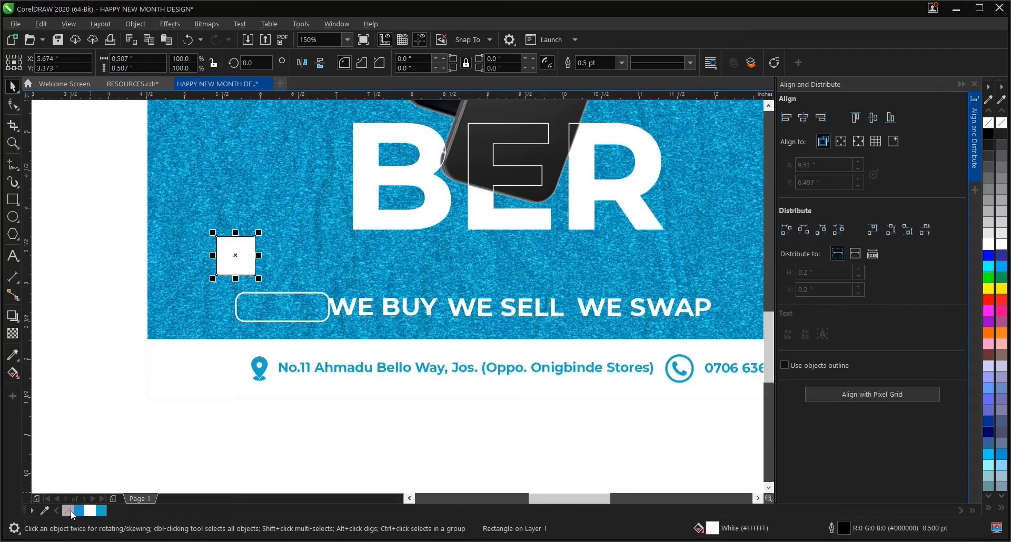
right_click(68, 510)
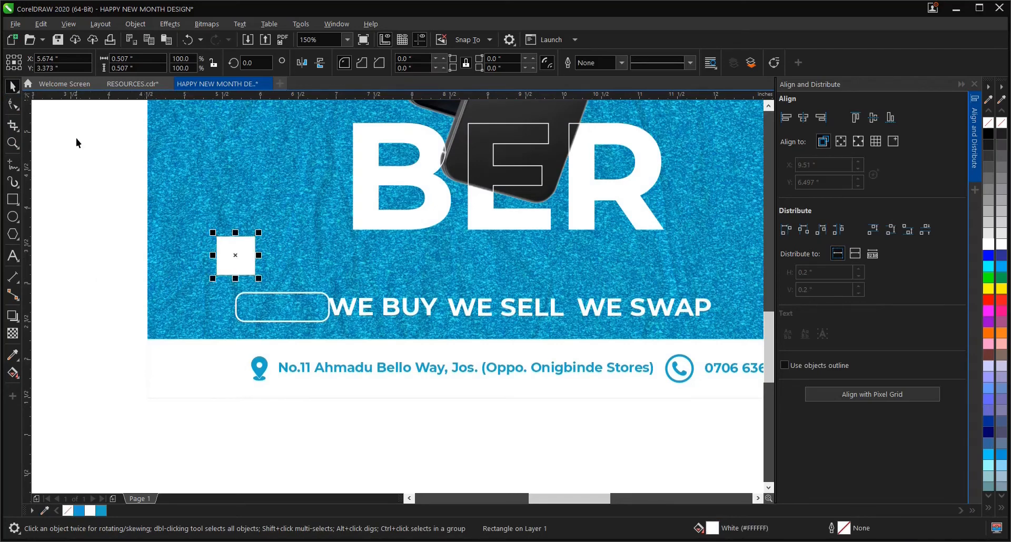
Step: Round all corners of the white square to a radius of about 0.084 inches
click(13, 104)
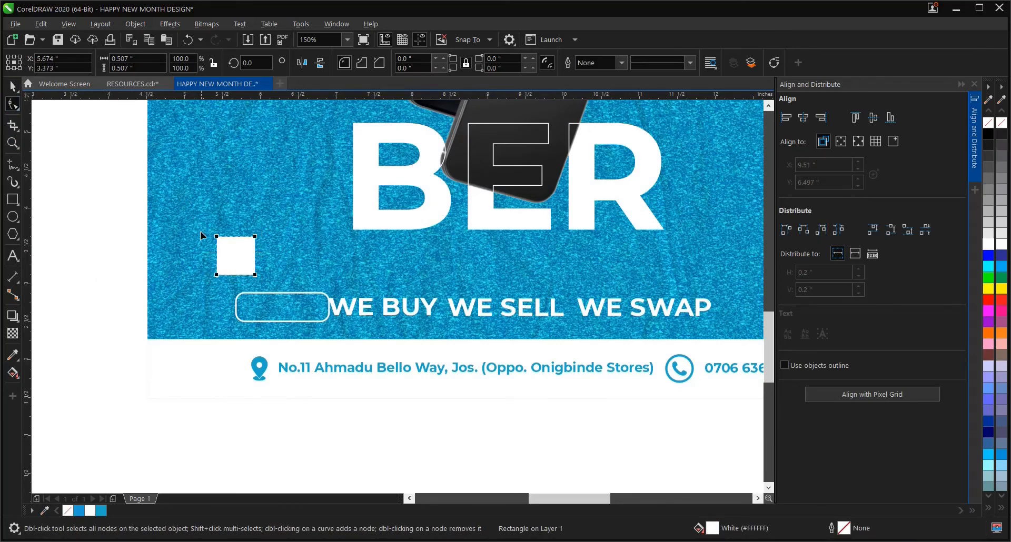
scroll(203, 237, up, 2)
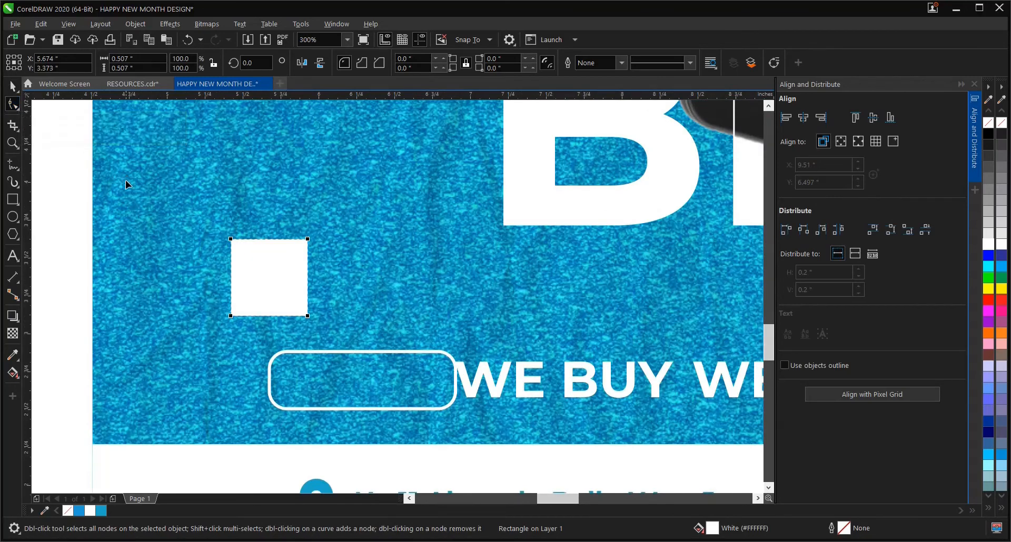
drag(230, 238, 234, 251)
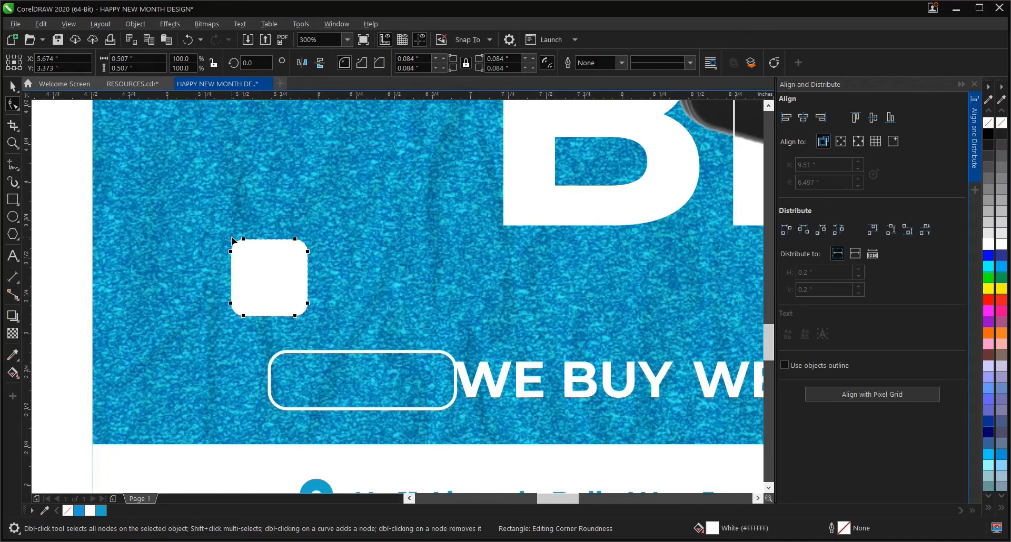
click(14, 86)
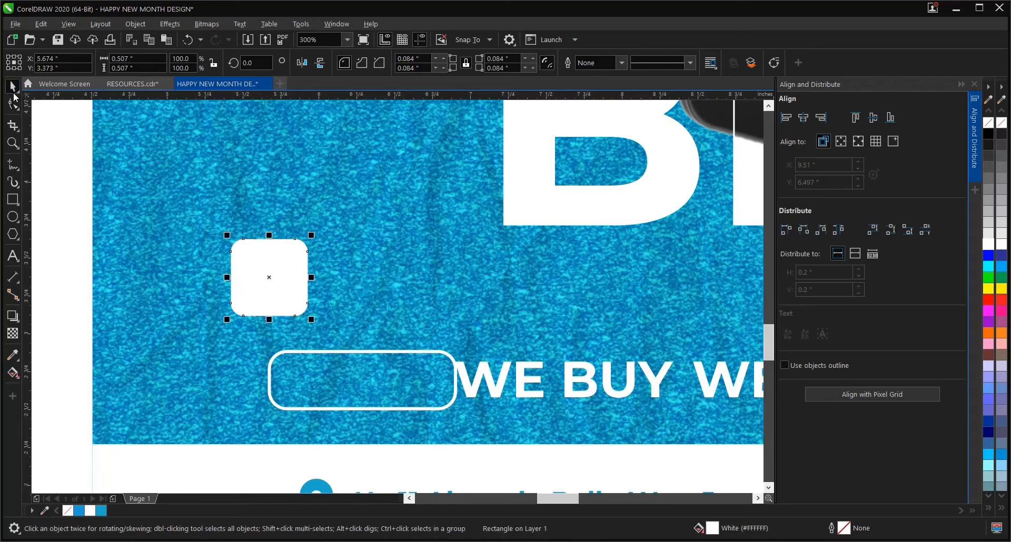
click(67, 257)
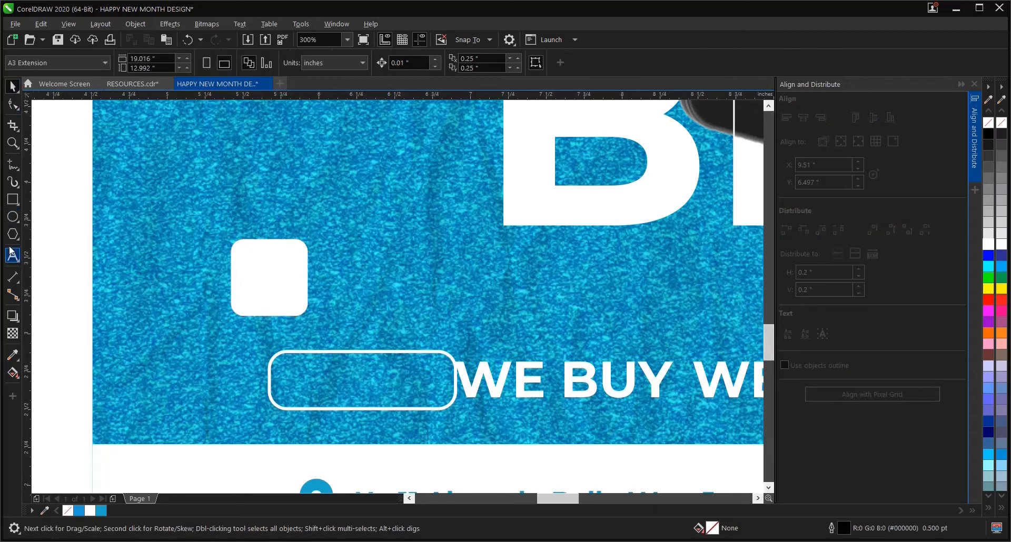
Step: Sketch a check mark about 0.33 by 0.28 inches inside the white rounded square with the Smart Drawing tool
click(15, 168)
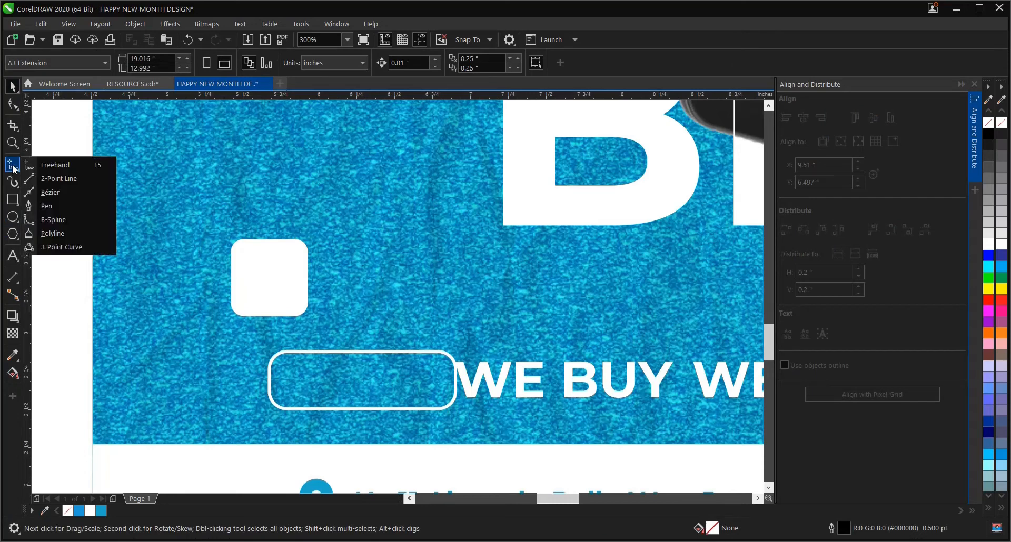
click(18, 129)
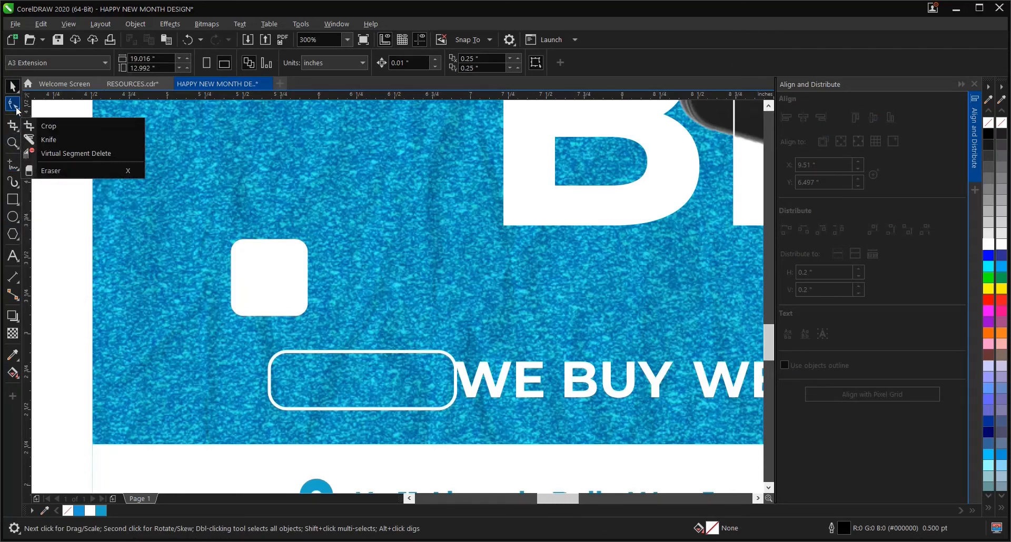
mouse_move(12, 211)
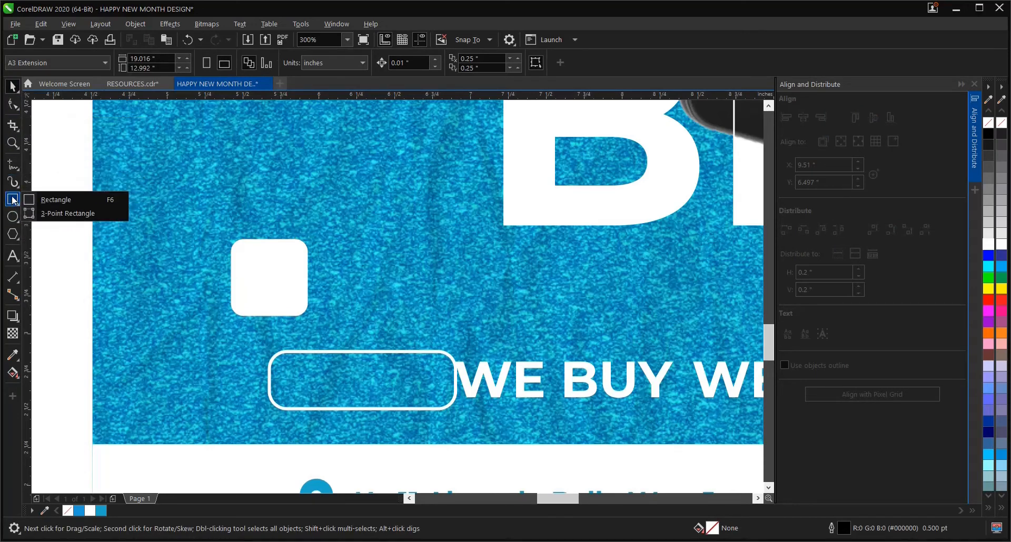
mouse_move(14, 185)
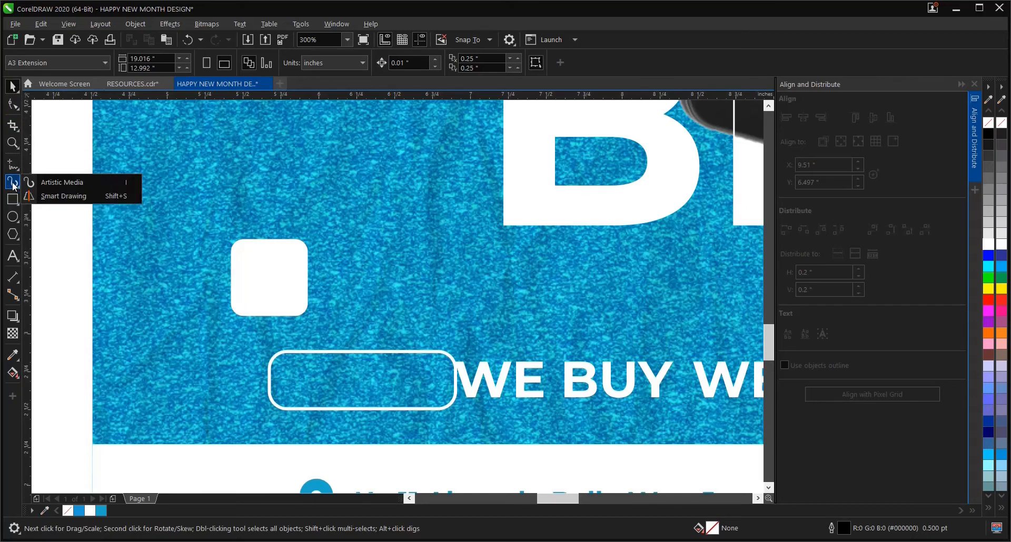
click(55, 193)
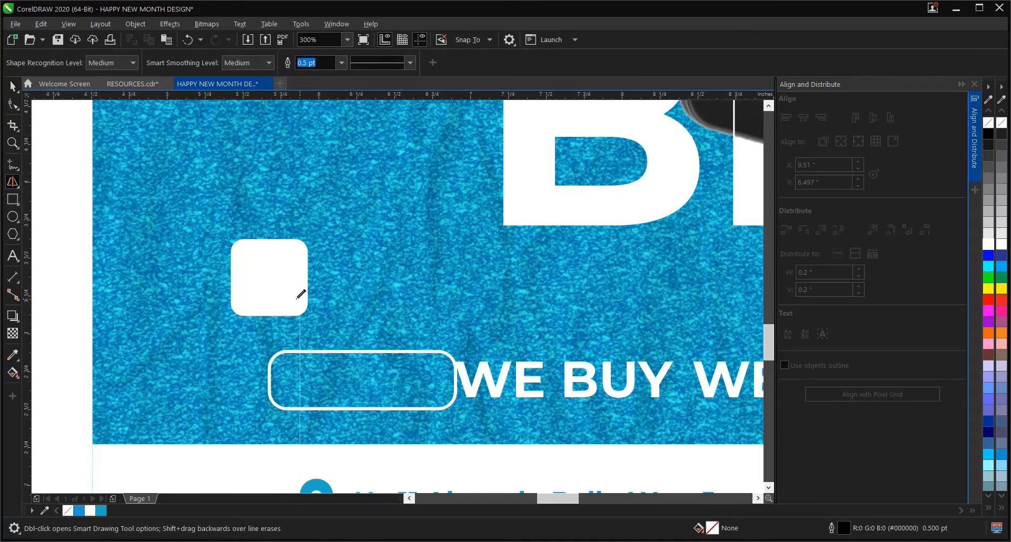
scroll(278, 269, up, 3)
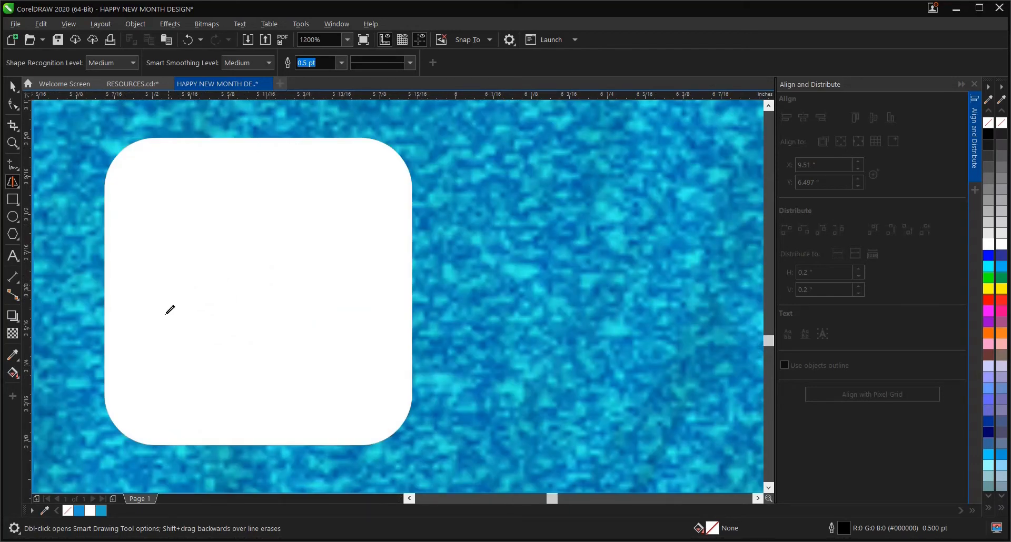
mouse_move(140, 330)
mouse_down()
mouse_move(187, 396)
mouse_move(298, 288)
mouse_move(340, 223)
mouse_up()
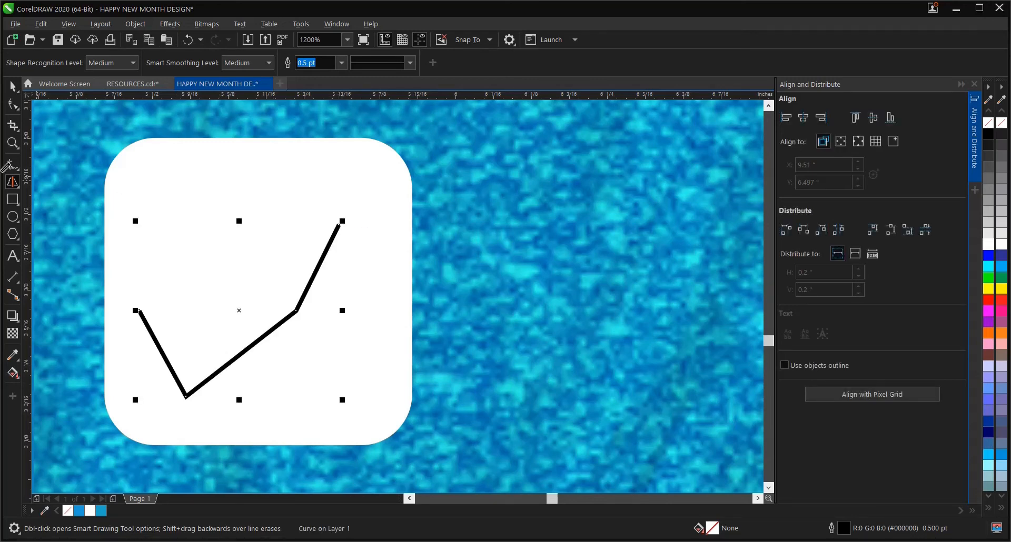
Step: Delete the extra node on the check mark's long arm to make that arm a single straight line
click(13, 104)
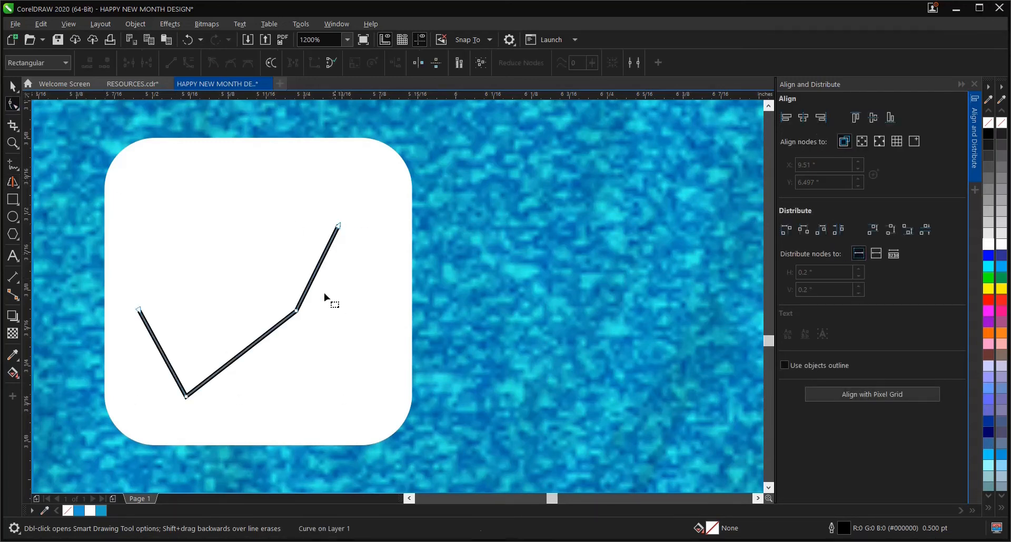
double_click(297, 311)
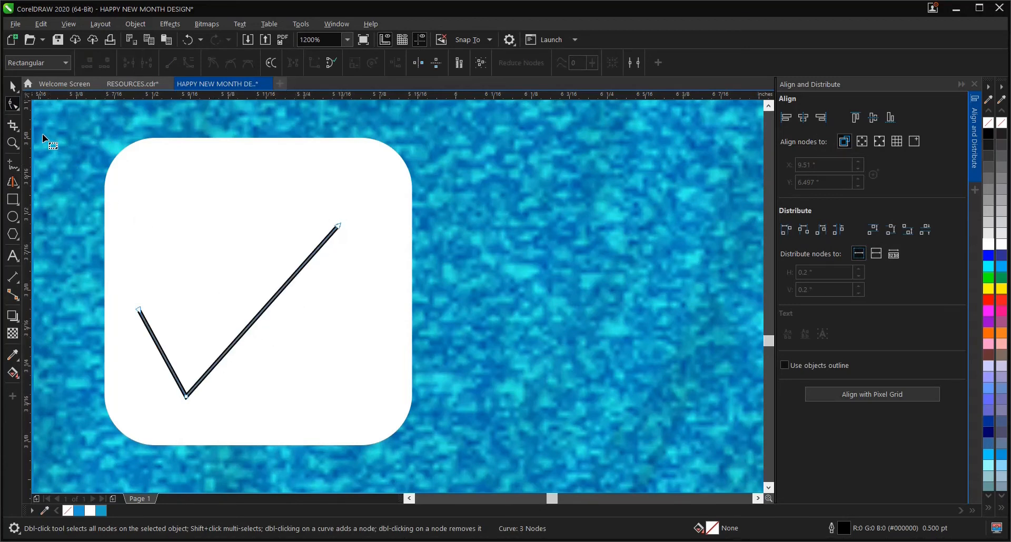
click(13, 85)
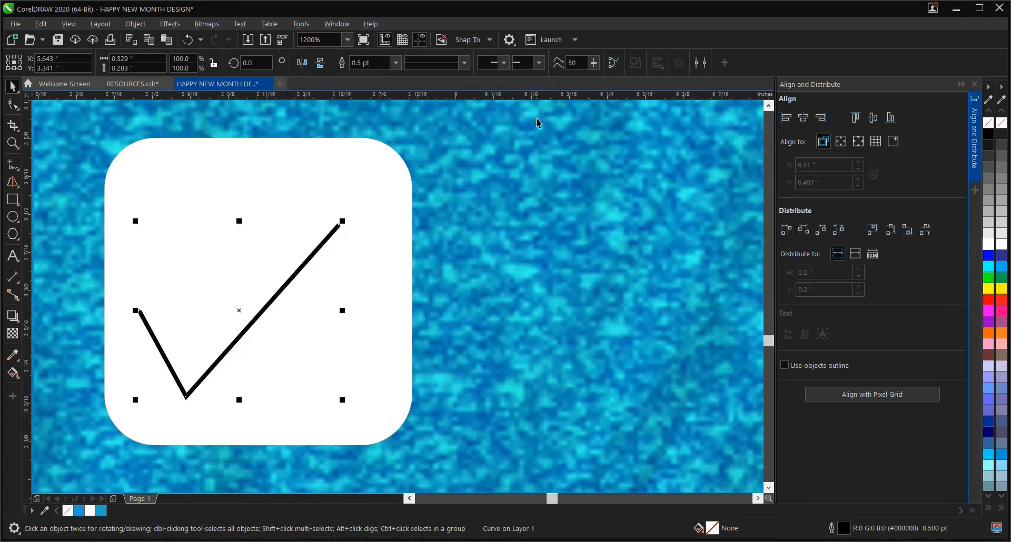
Step: Set the outline width of the check mark inside the white square to 4 pt
click(395, 63)
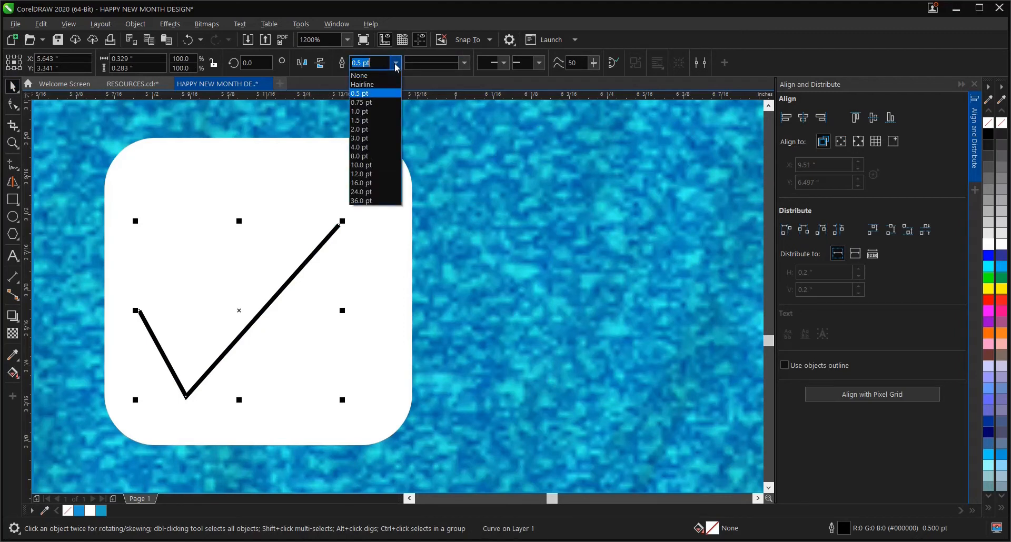
click(370, 131)
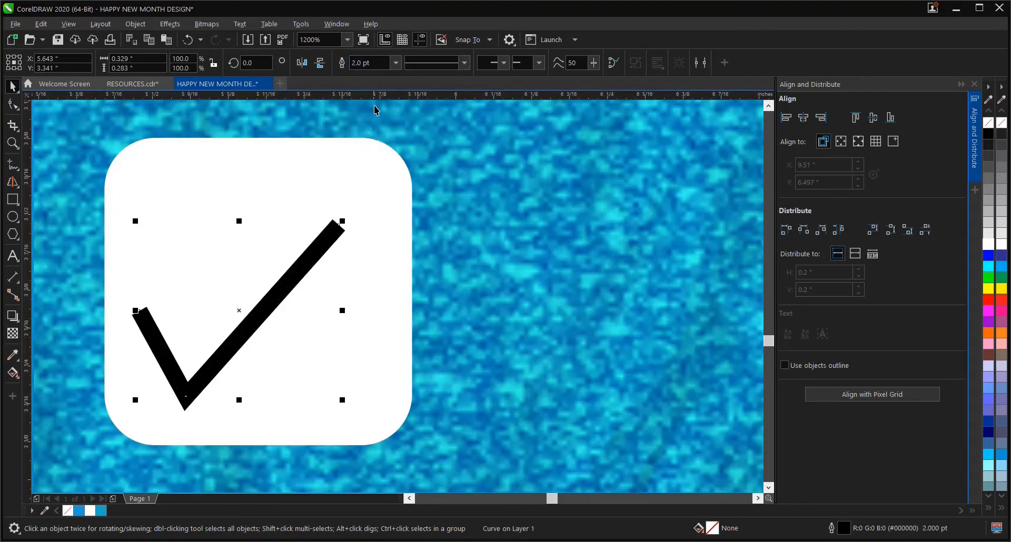
click(395, 63)
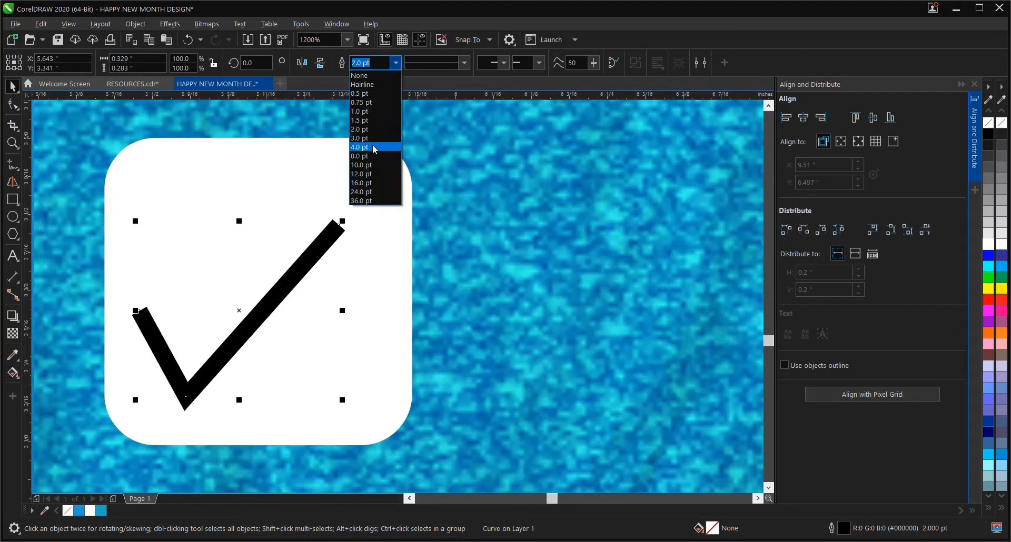
click(373, 149)
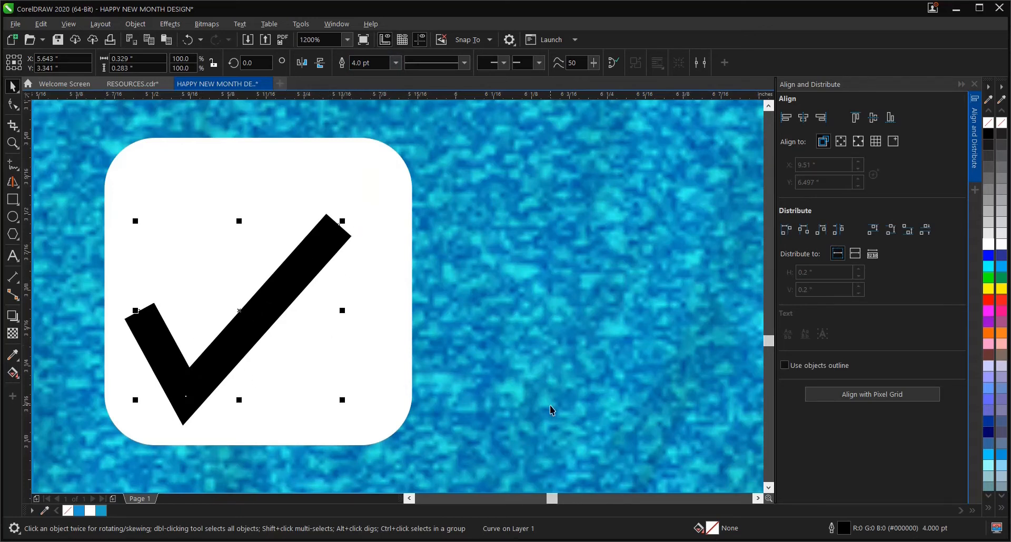
Step: Give the check mark's outline round corners and round caps, and enable Behind fill, Scale with object and Overprint outline
double_click(834, 533)
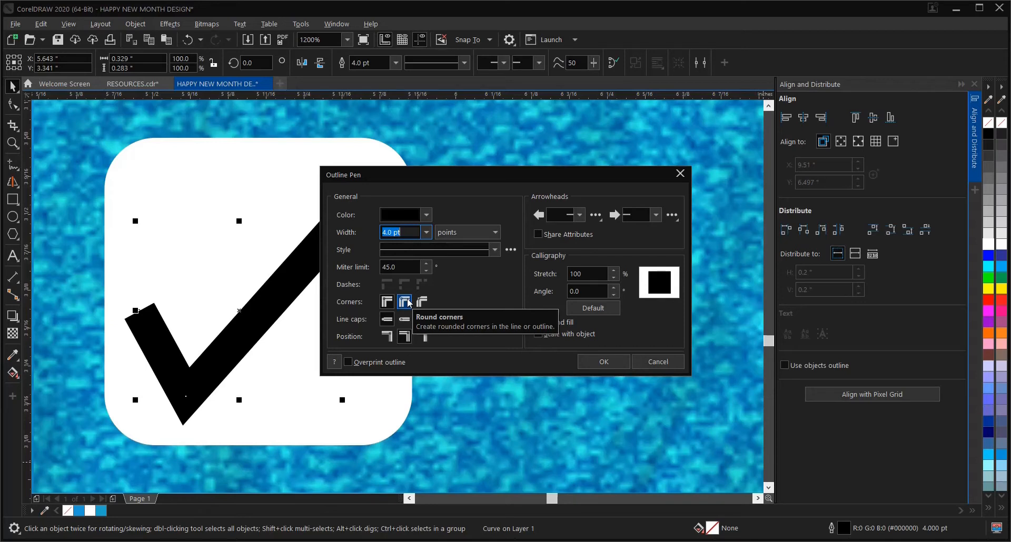
click(409, 303)
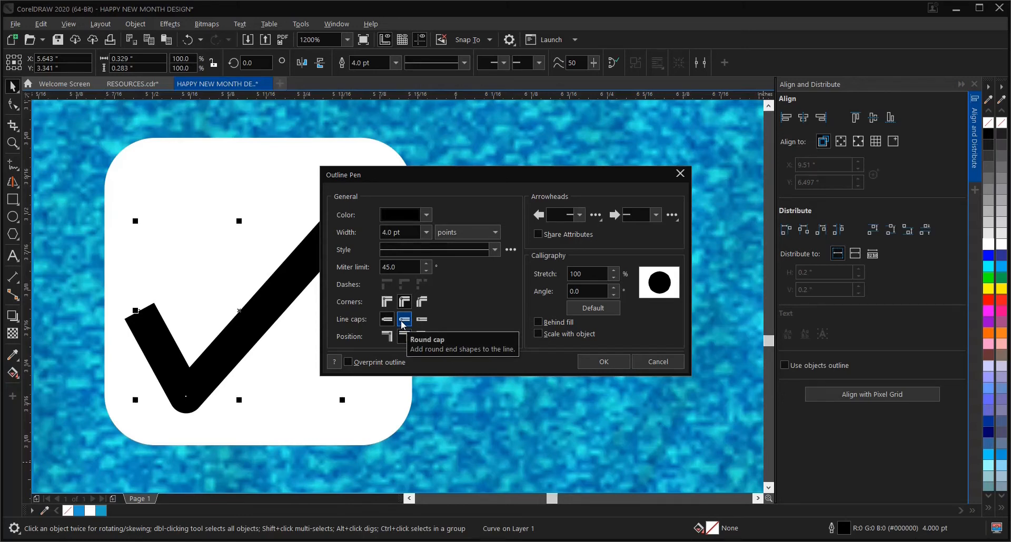
click(404, 320)
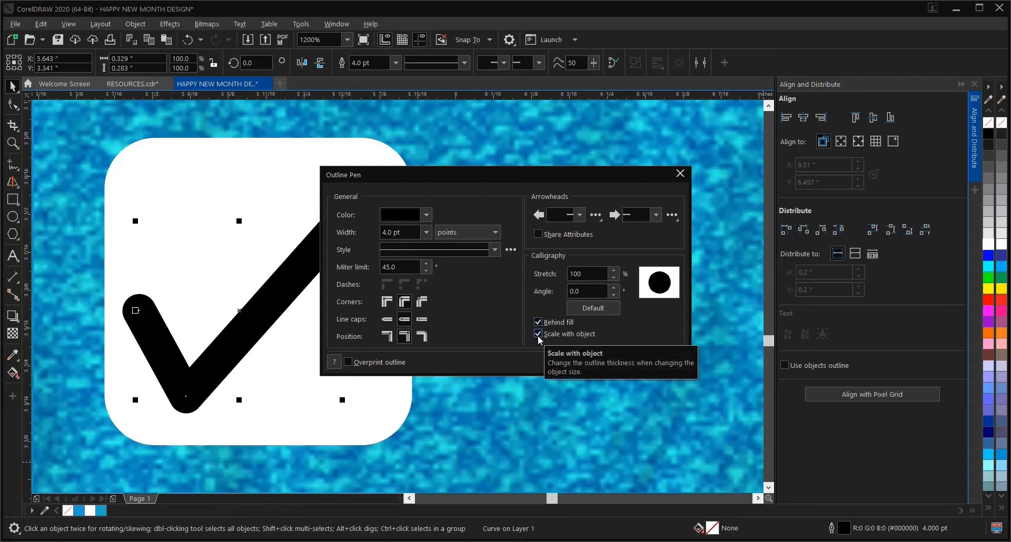
click(347, 362)
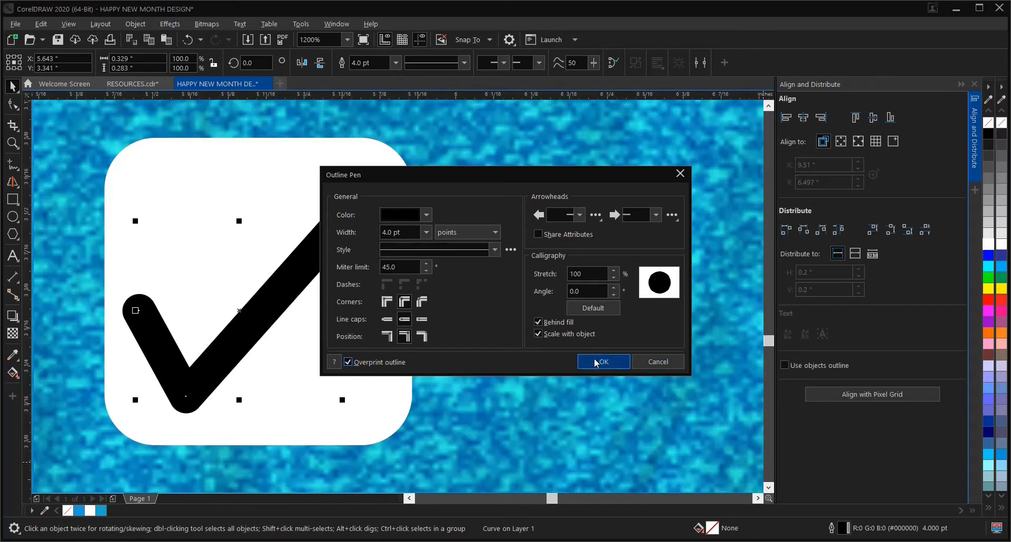
click(595, 363)
Step: Enlarge the check mark proportionally to about 0.36 by 0.31 inches and centre it on the white rounded square
click(308, 276)
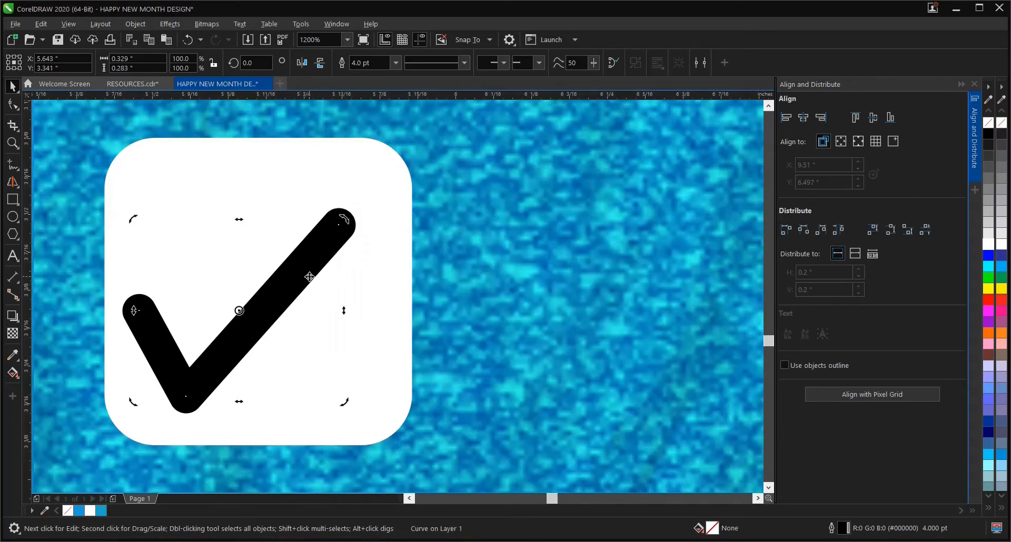
scroll(308, 276, down, 1)
scroll(301, 277, down, 1)
scroll(301, 276, up, 1)
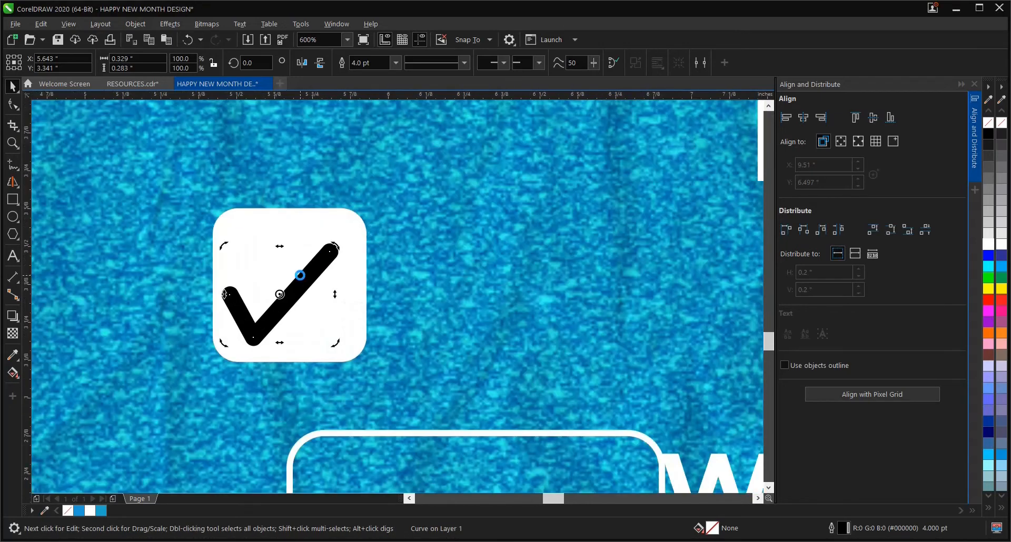
click(335, 250)
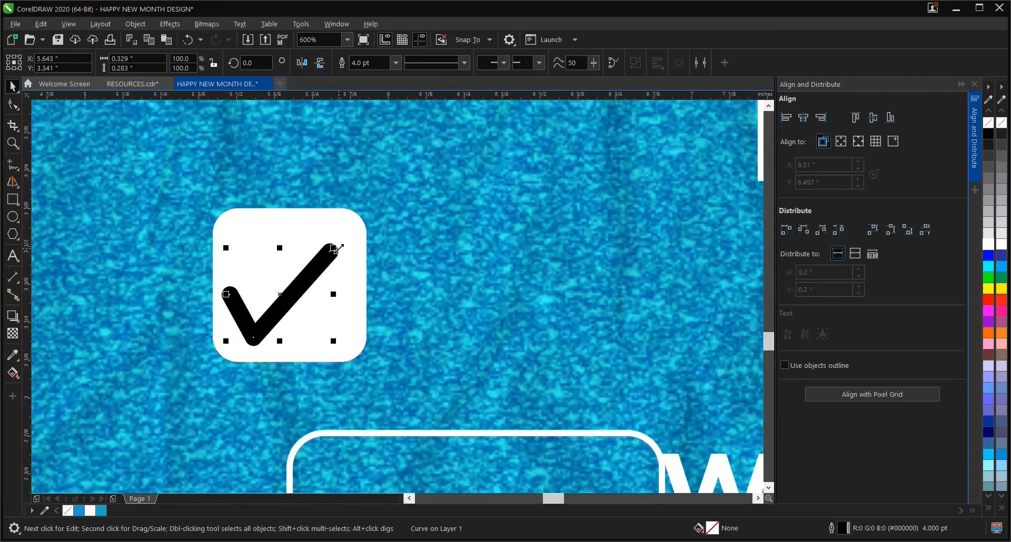
click(337, 249)
click(337, 248)
drag(337, 248, 347, 237)
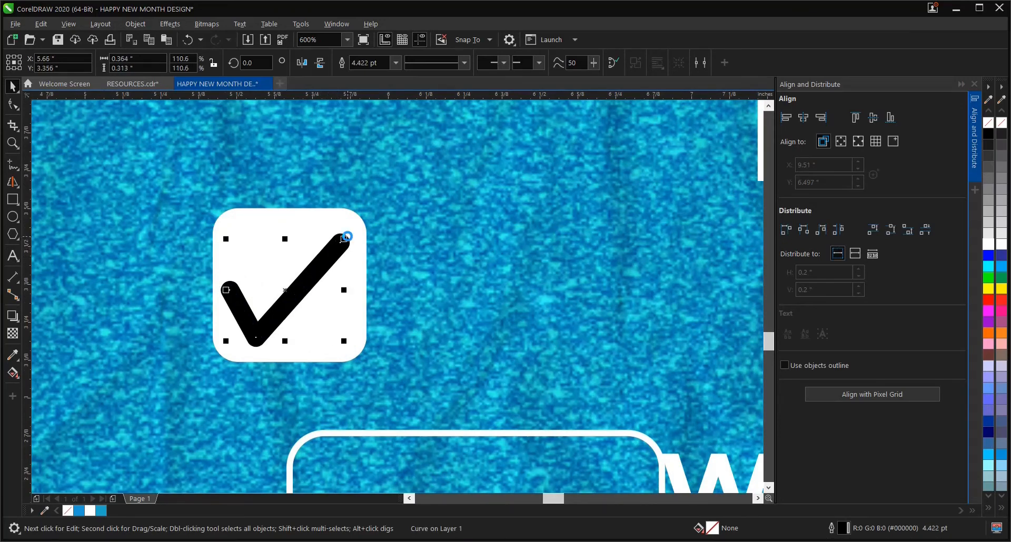
shift+click(306, 232)
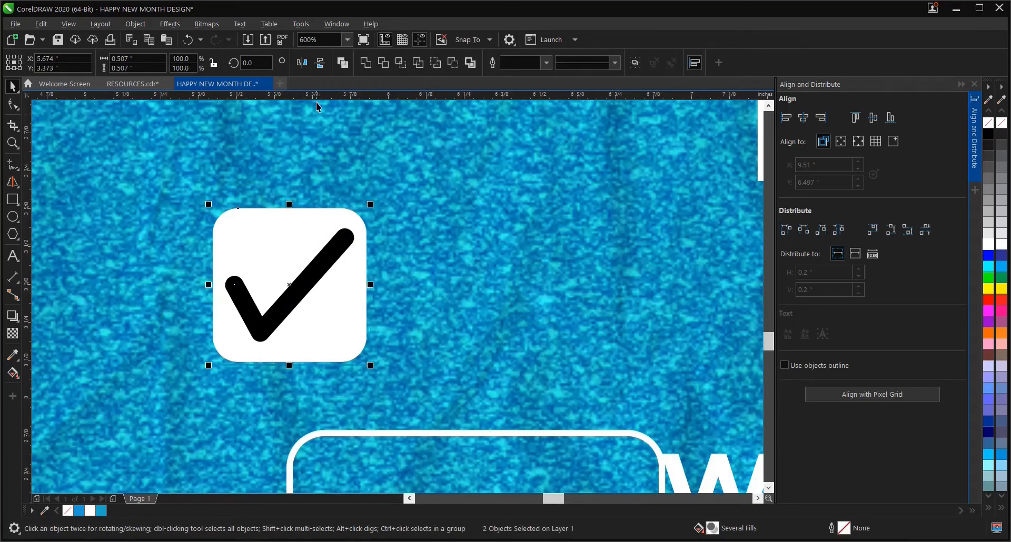
Step: Try to trim the white square with the outlined check mark, and undo the trim
click(385, 63)
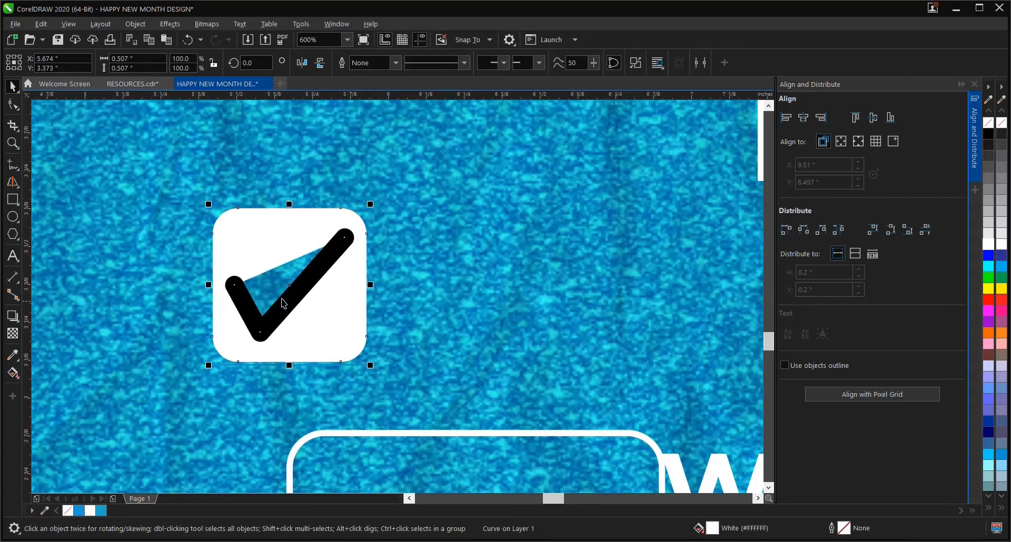
scroll(277, 279, up, 2)
key(ctrl+z)
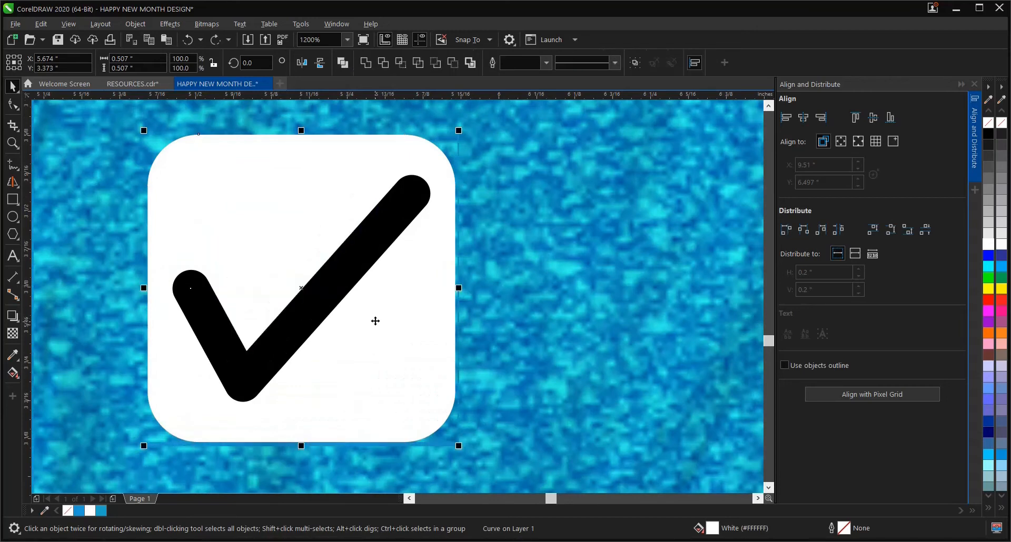
Step: Convert the check mark's outline to an object
click(369, 254)
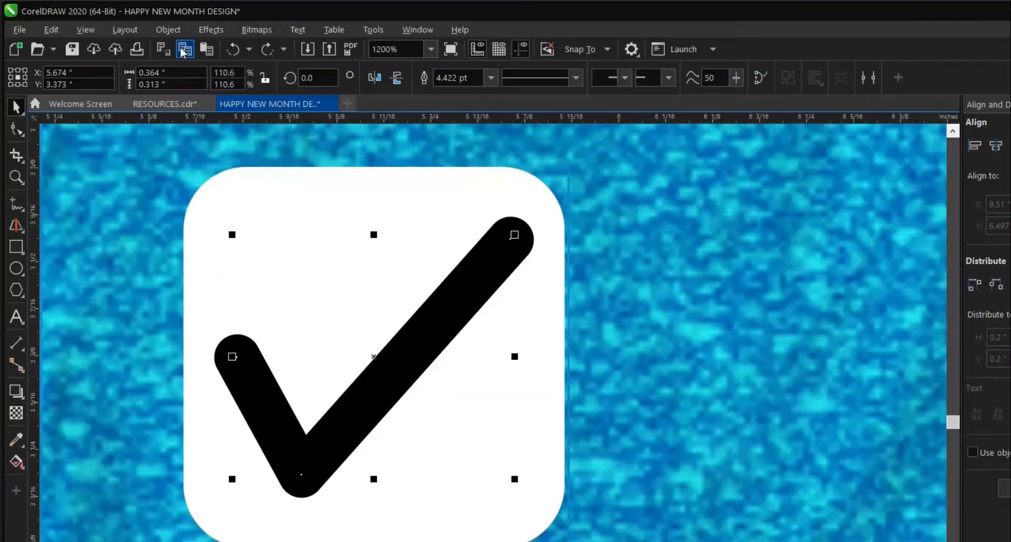
click(164, 31)
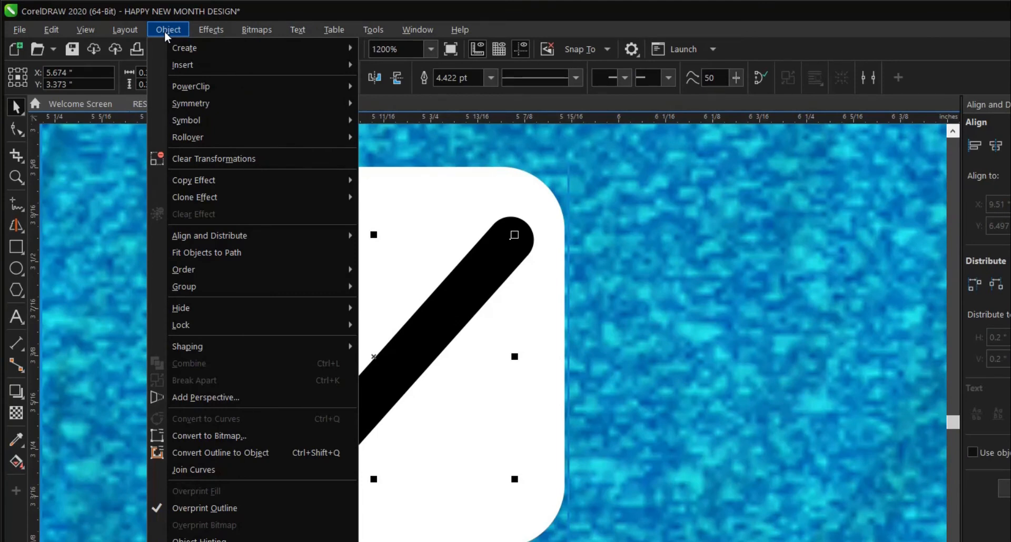
click(201, 453)
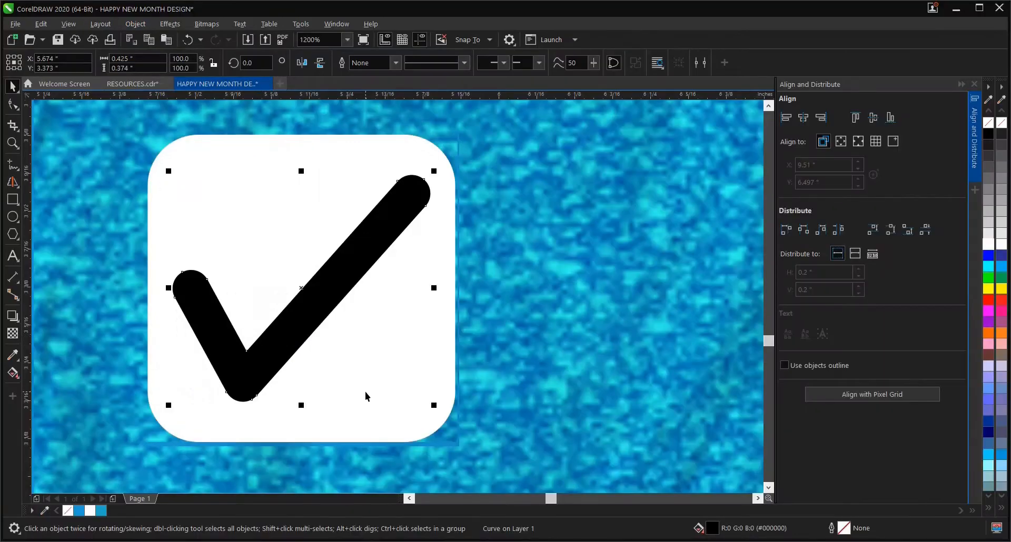
Step: Trim the check mark shape out of the white rounded square and move the black check mark off to the page's left edge
scroll(367, 371, down, 4)
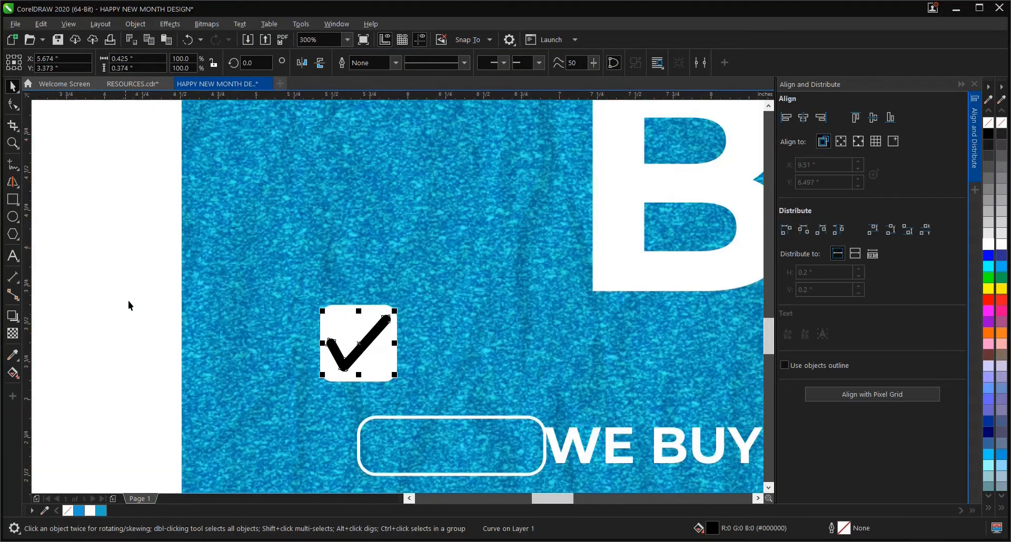
drag(121, 278, 356, 359)
drag(428, 394, 428, 394)
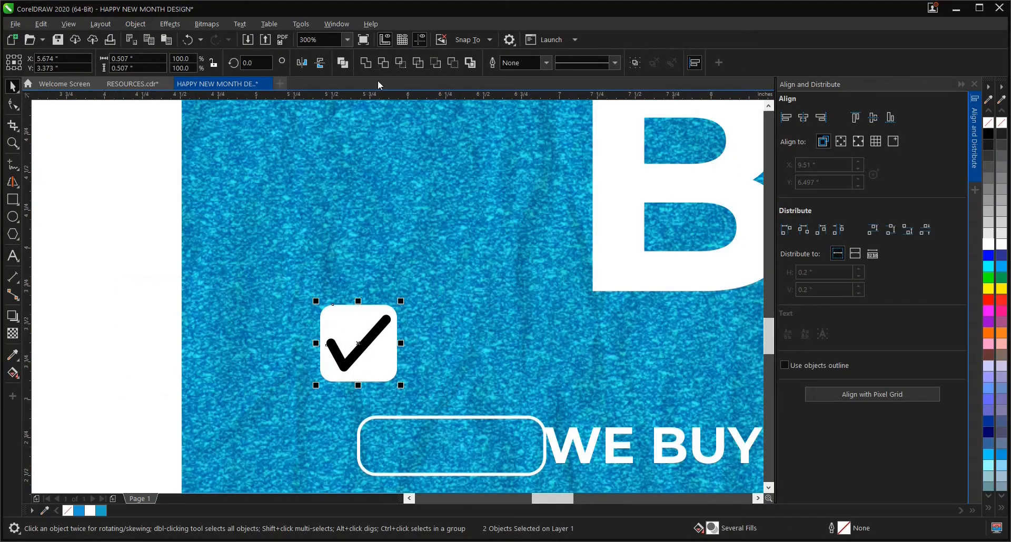
click(383, 65)
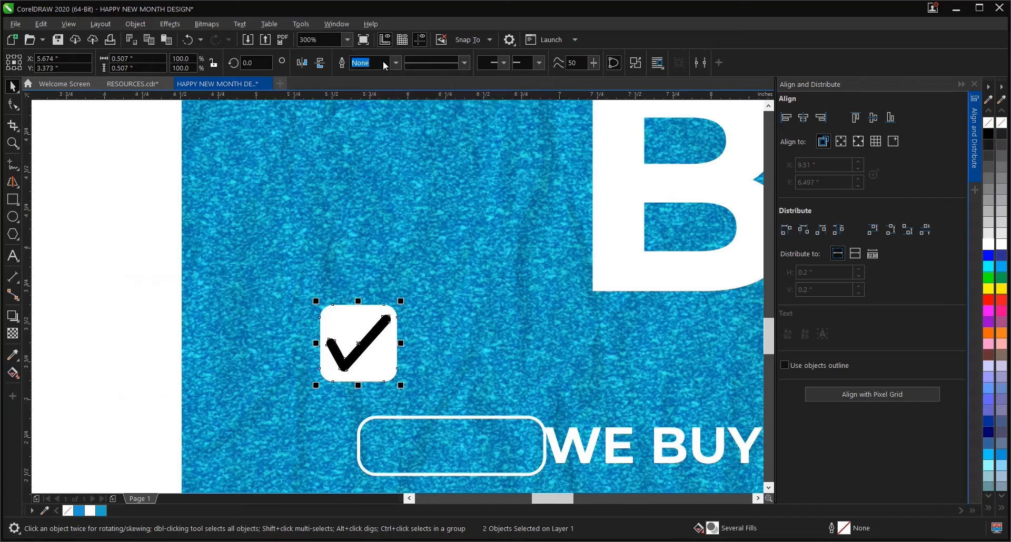
click(125, 392)
drag(359, 349, 157, 295)
Step: Raise the outlined rounded rectangle above the text line and place the cut-out check box over its right end
drag(339, 337, 377, 279)
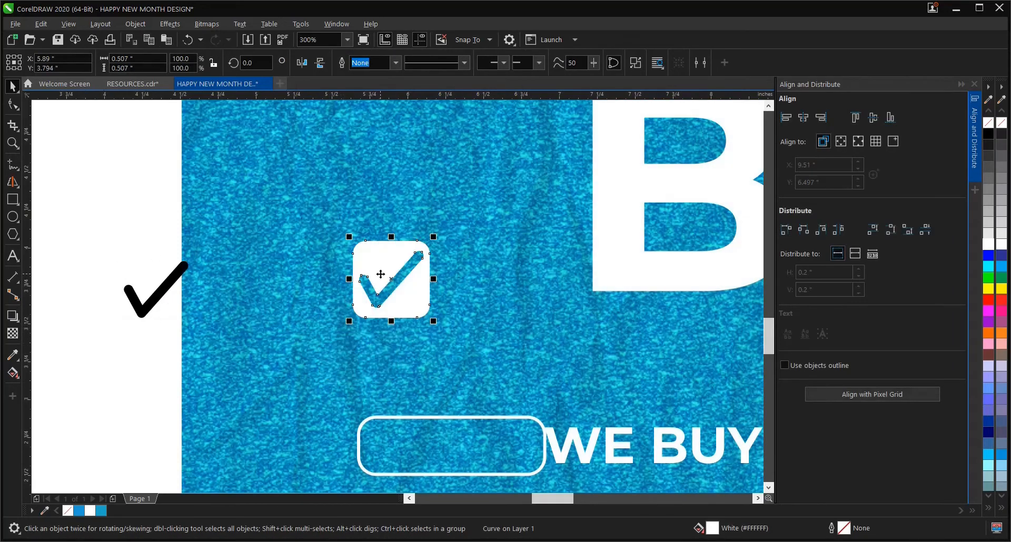
click(305, 301)
scroll(368, 378, down, 2)
scroll(369, 376, up, 2)
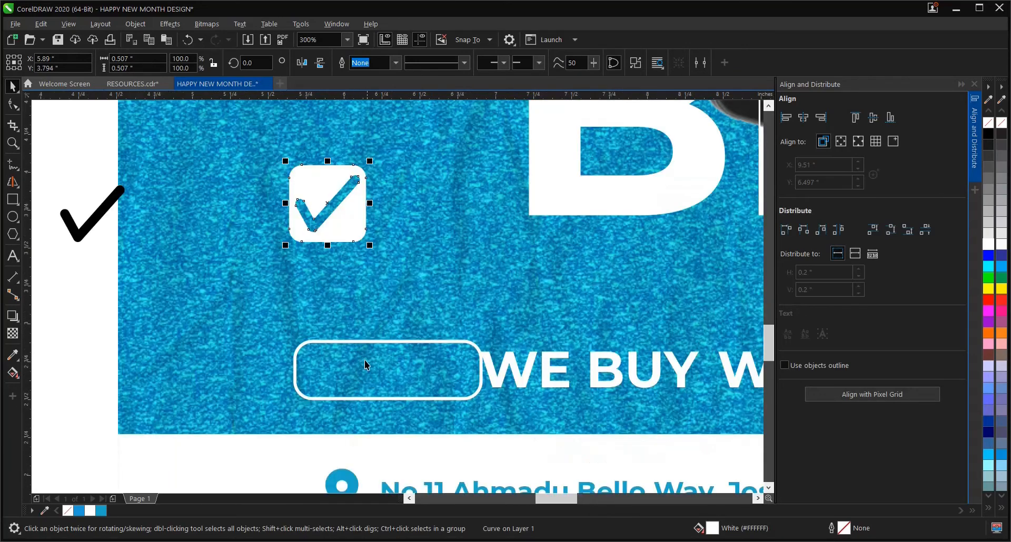
drag(366, 361, 293, 268)
drag(320, 182, 409, 264)
scroll(392, 289, up, 2)
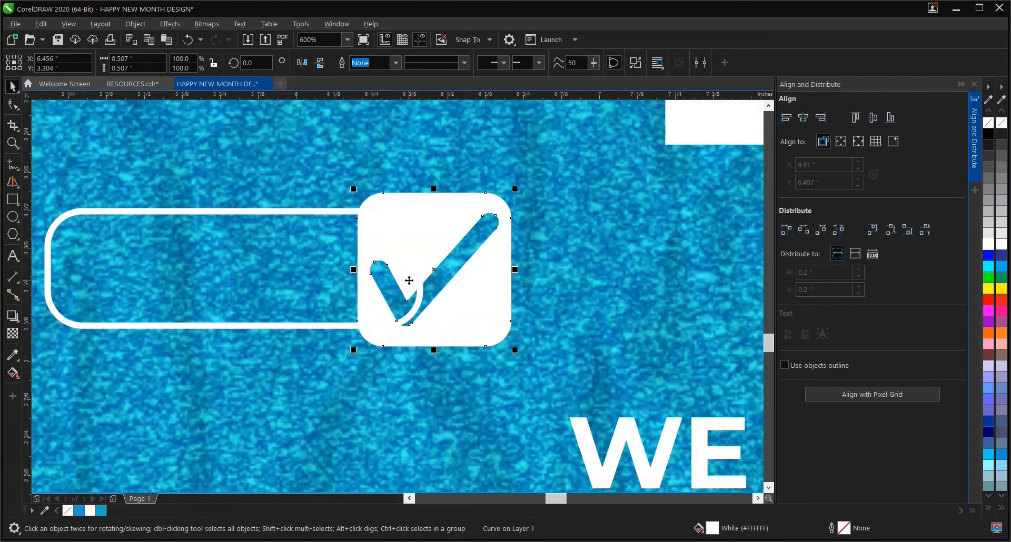
Step: Move the rounded rectangle and check box together down to the left of the WE BUY text
scroll(418, 287, down, 2)
shift+click(314, 291)
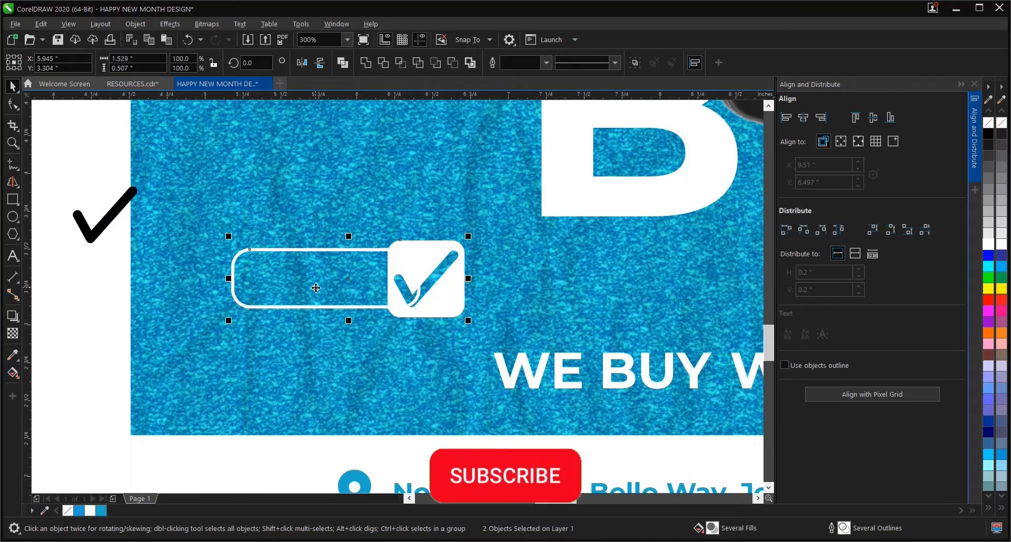
scroll(343, 325, down, 2)
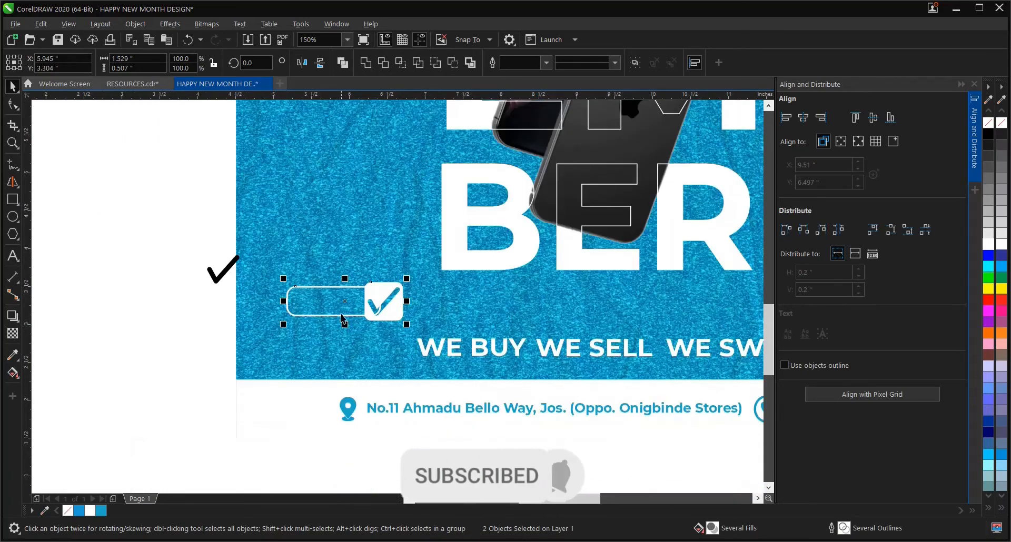
scroll(343, 313, up, 2)
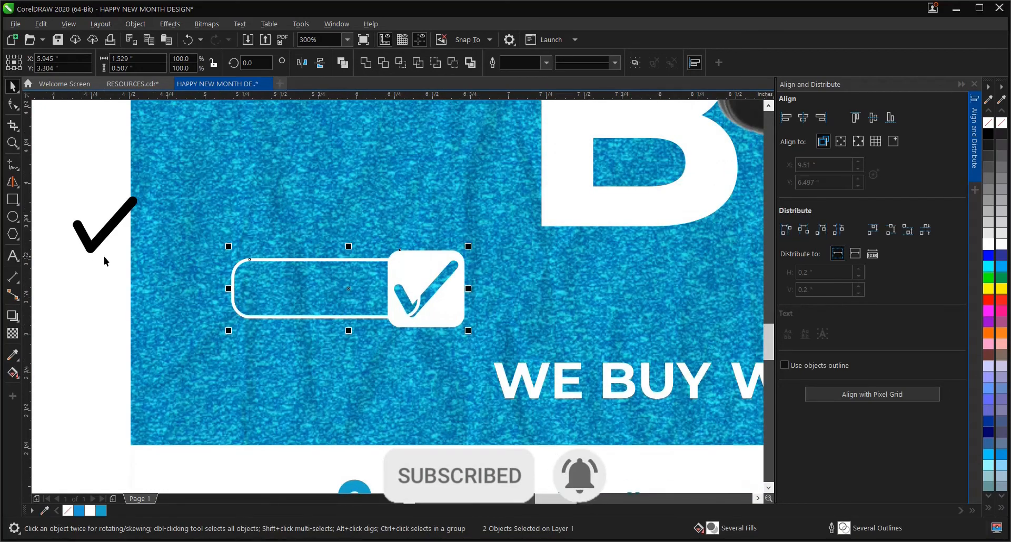
drag(108, 254, 538, 331)
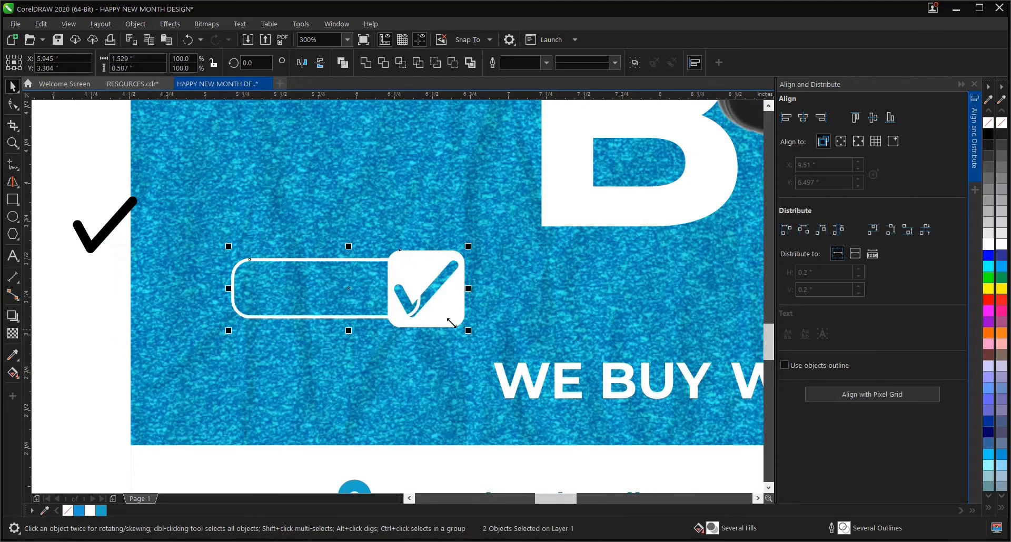
drag(416, 287, 445, 348)
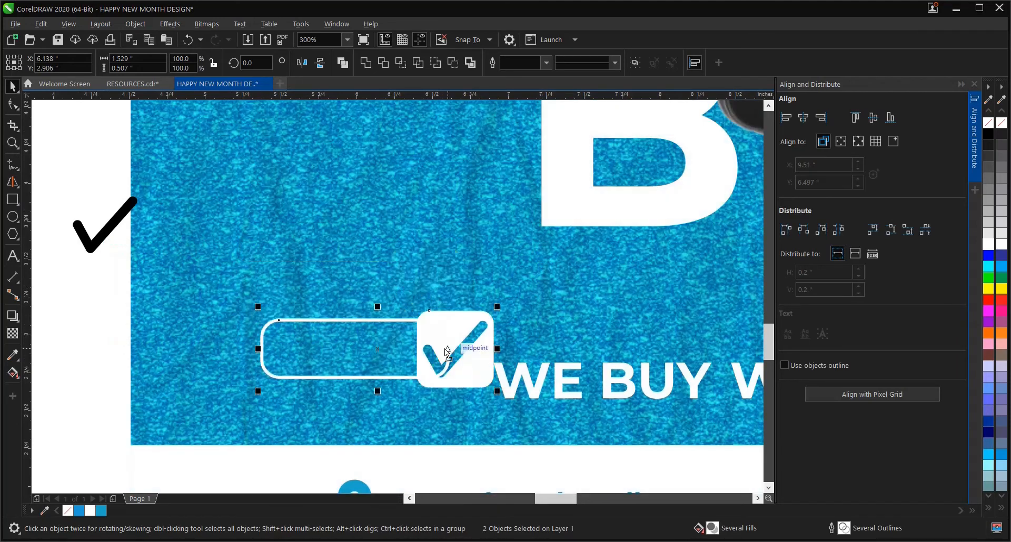
Step: Move the WE BUY text into the outlined rounded rectangle and reduce its font size to 16 pt
click(541, 383)
drag(602, 380, 370, 349)
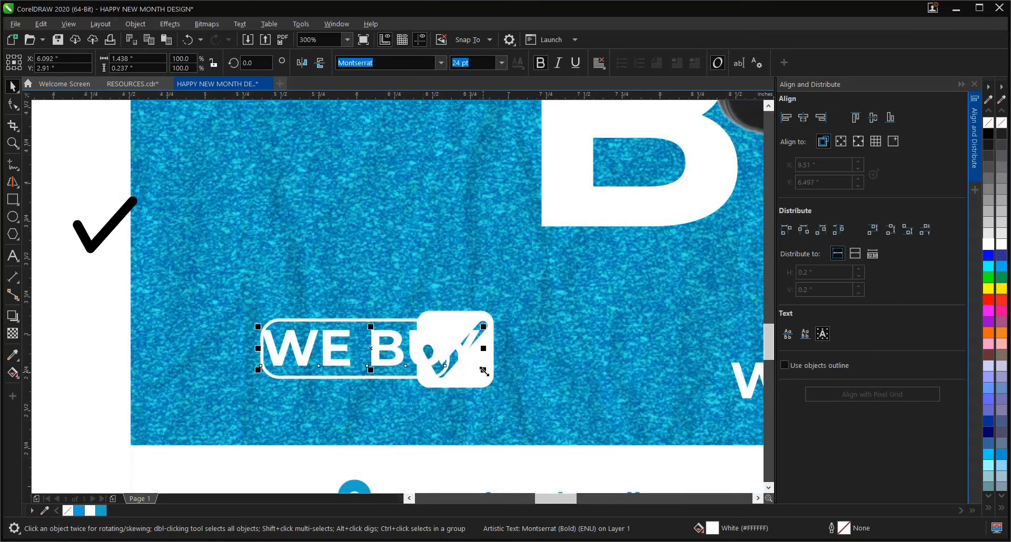
drag(483, 371, 460, 366)
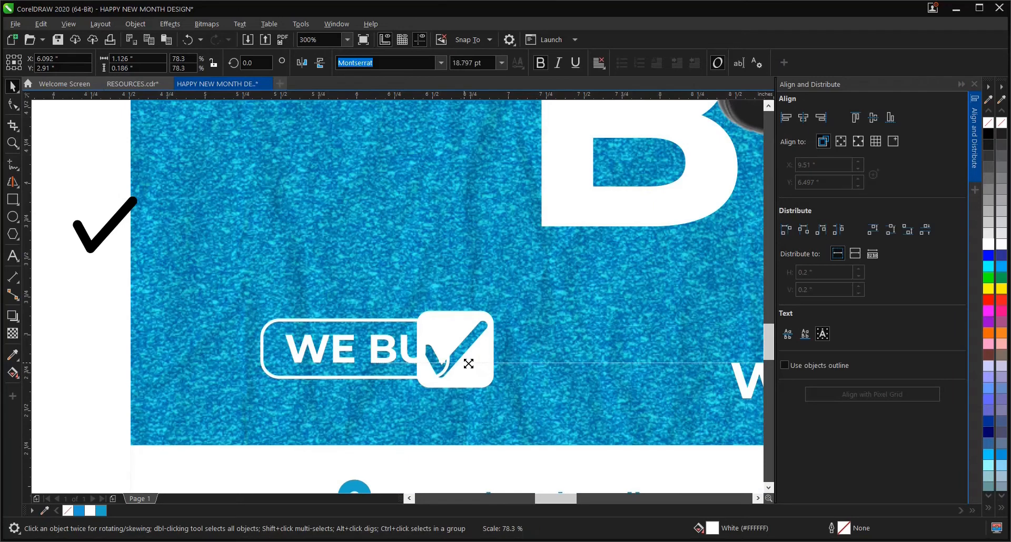
click(483, 63)
text(16)
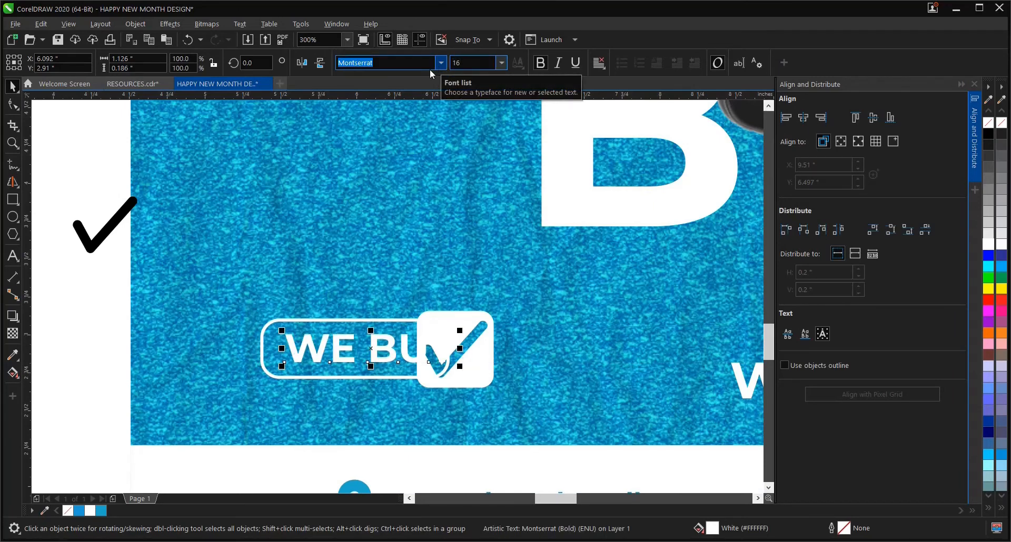
key(Return)
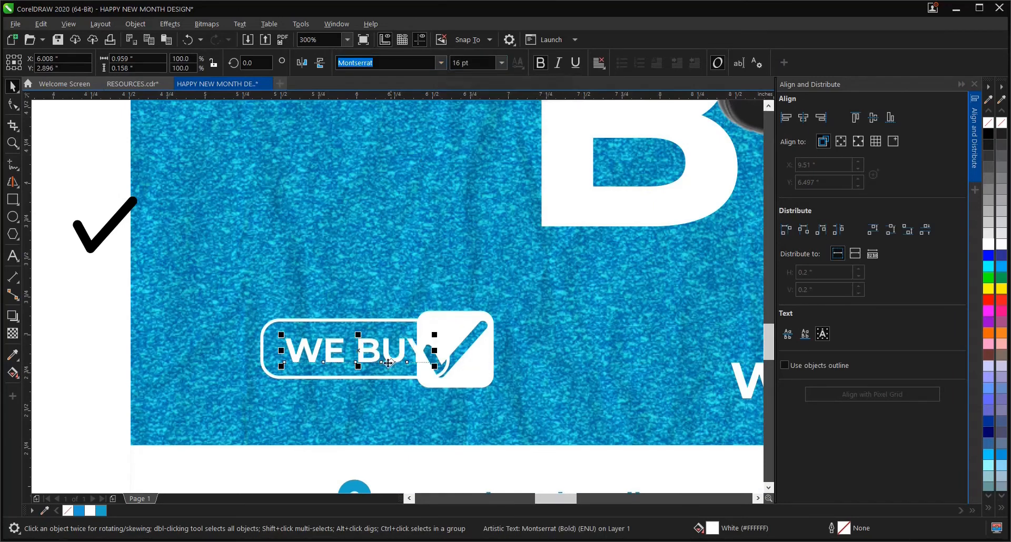
Step: Shift the WE BUY text toward the rounded rectangle's left end and set its font size to 14 pt
drag(359, 351, 346, 351)
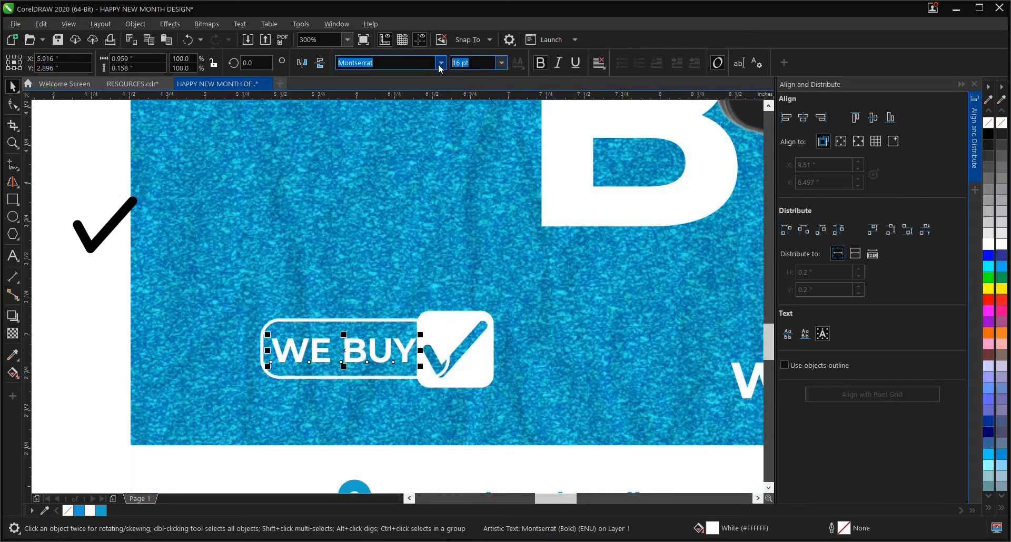
text(14)
key(Return)
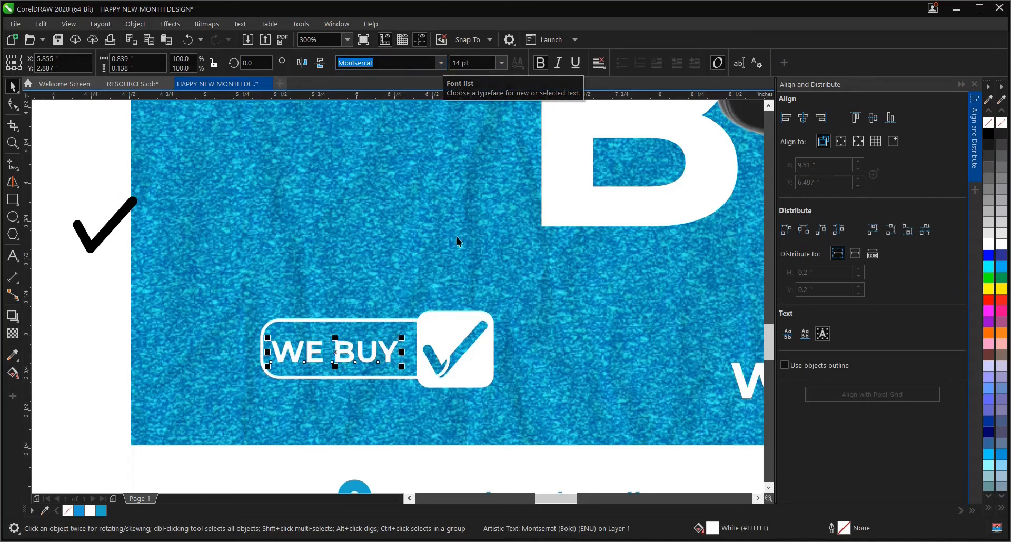
Step: Remove the rounded rectangle's outline segment crossing the check mark cut-out with the Virtual Segment Delete tool
click(63, 314)
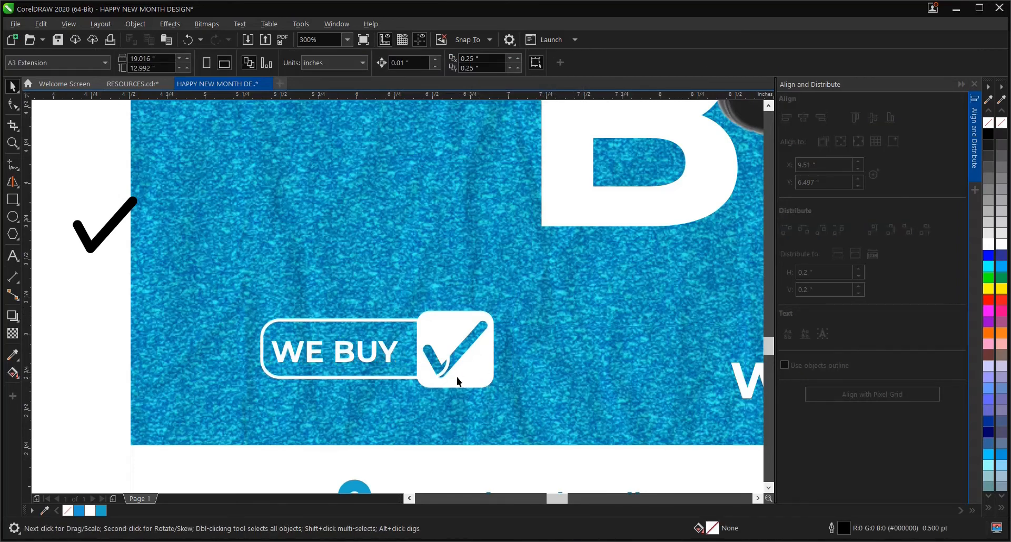
scroll(457, 377, up, 2)
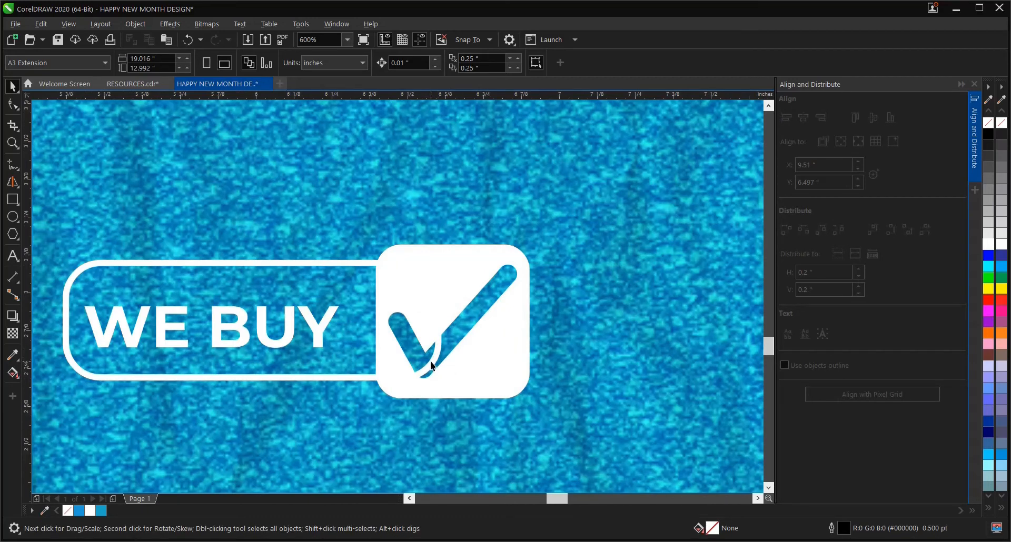
click(13, 128)
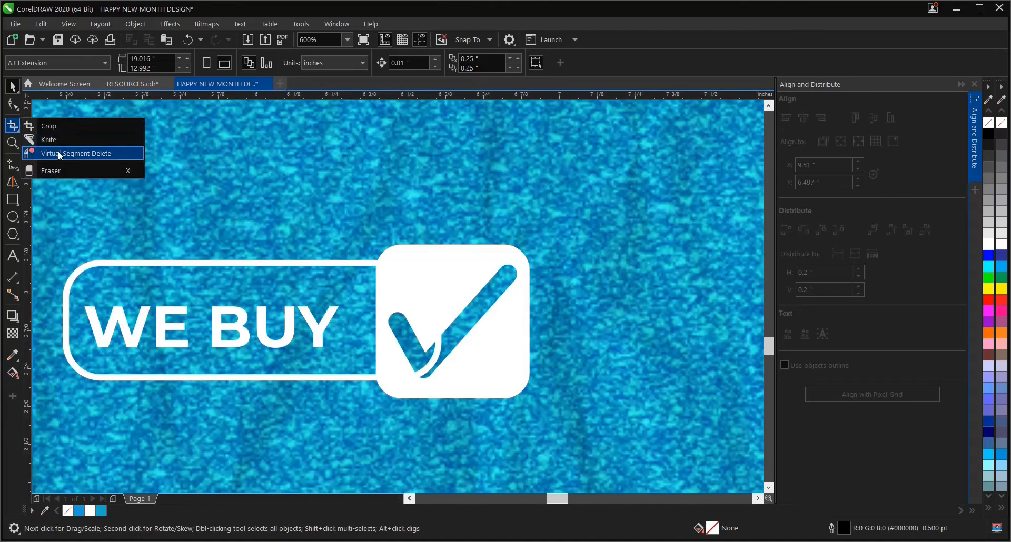
click(32, 151)
click(433, 350)
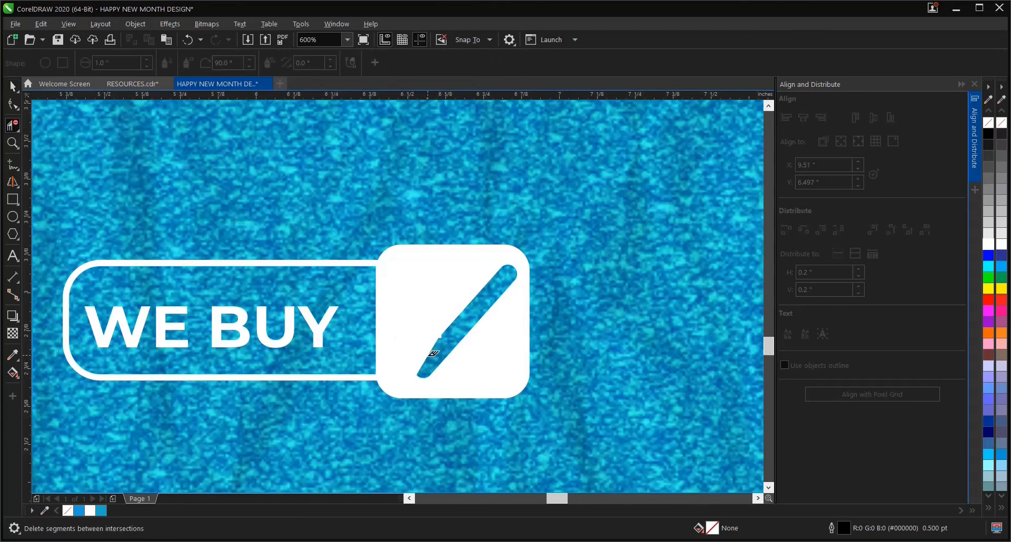
key(ctrl+z)
scroll(437, 357, up, 2)
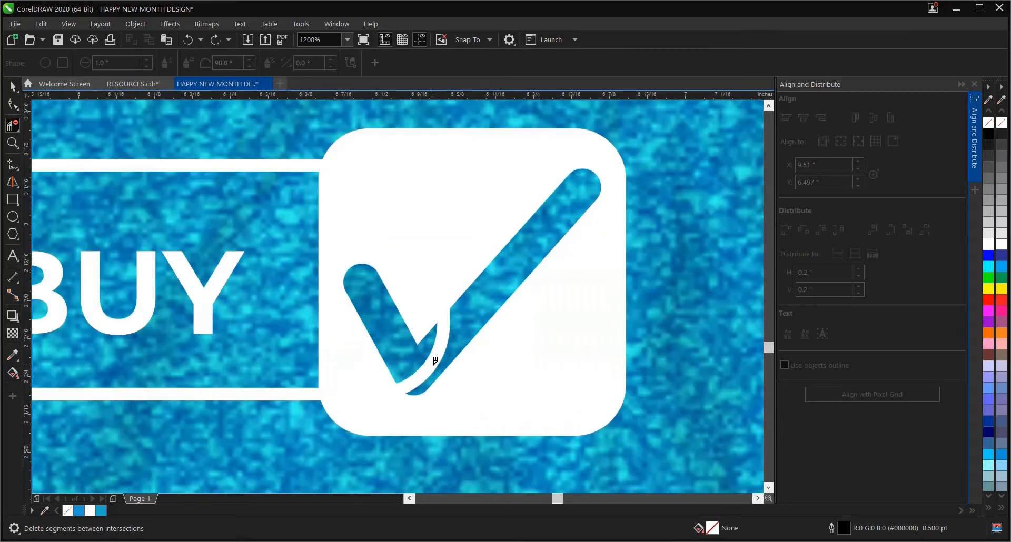
click(428, 362)
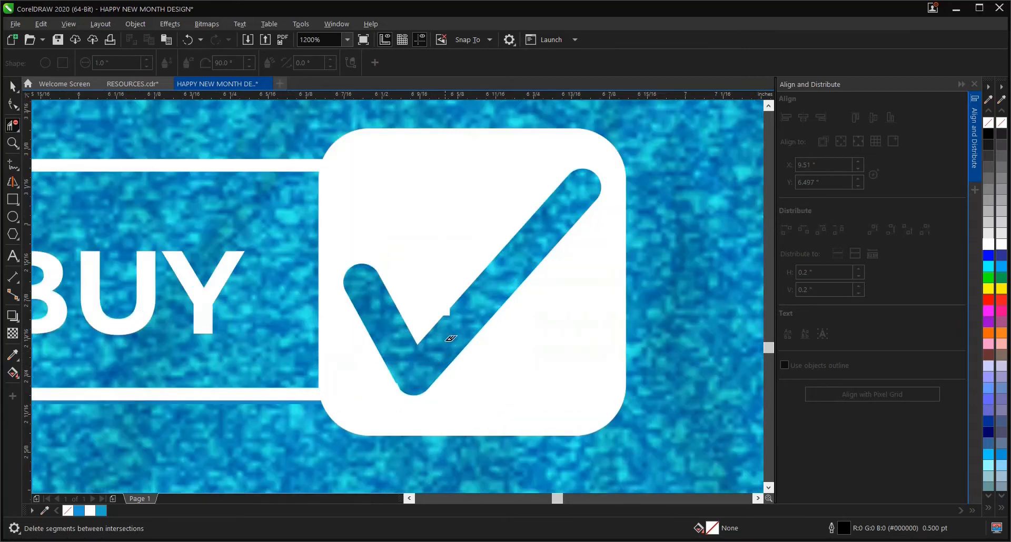
scroll(446, 309, up, 3)
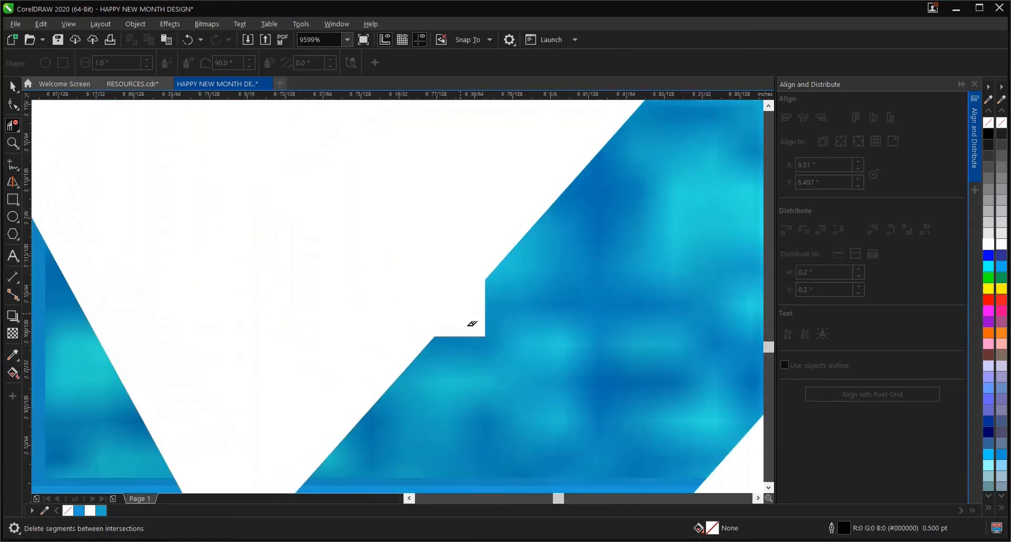
scroll(476, 334, down, 3)
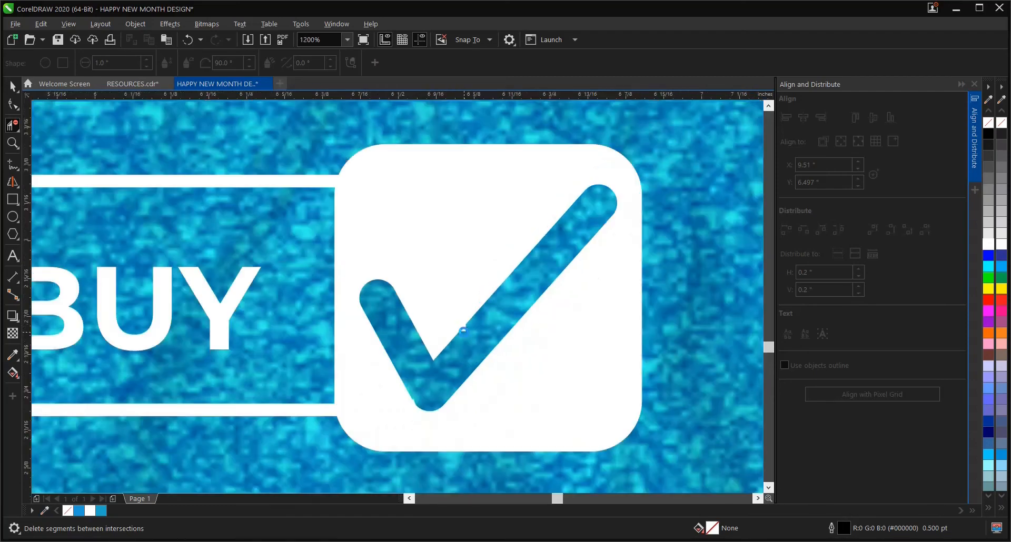
key(space)
Step: Nudge the WE BUY text, outline and check box down together, then group them and enlarge the group to about 1.703 in wide
scroll(471, 330, down, 2)
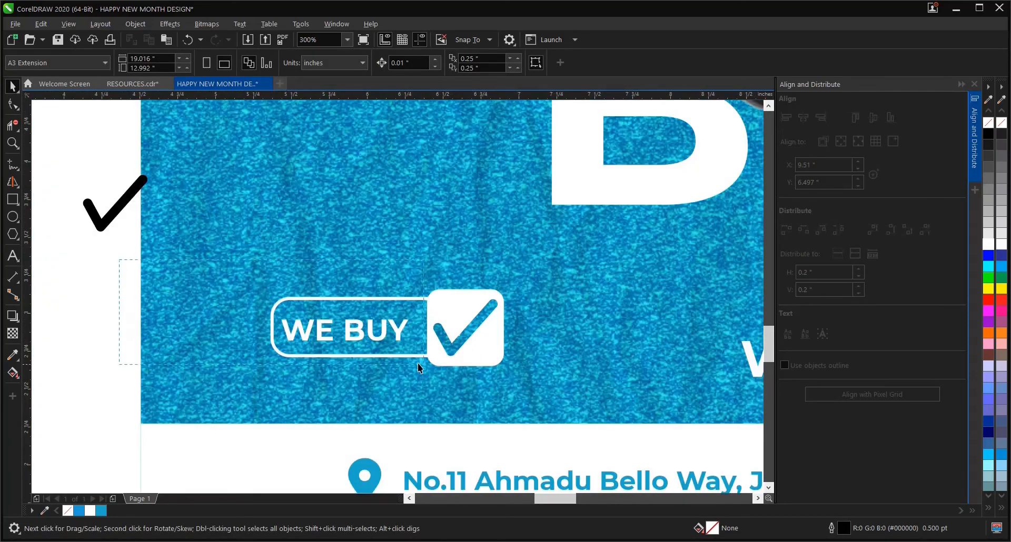
drag(498, 376, 498, 376)
key(Down)
key(Down)
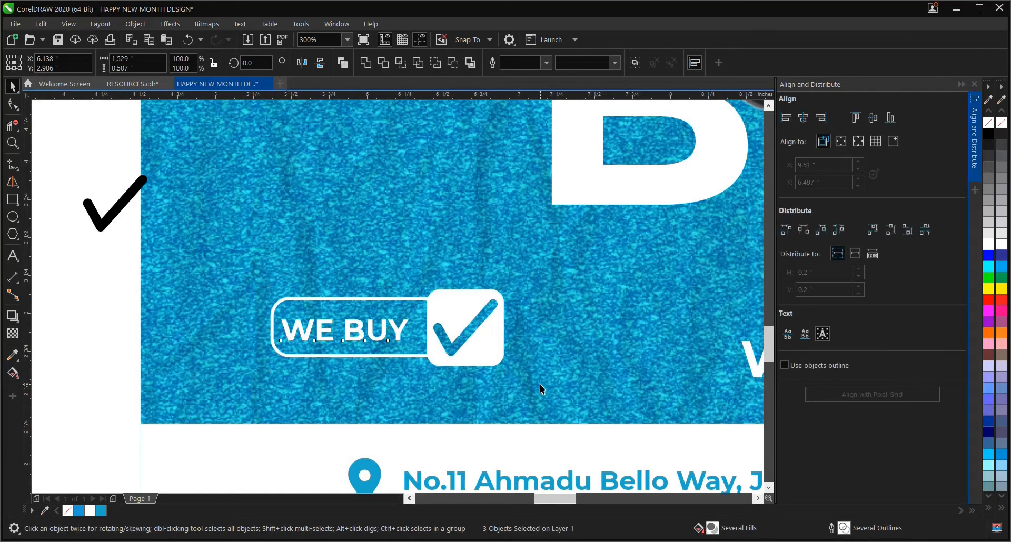
scroll(251, 323, down, 2)
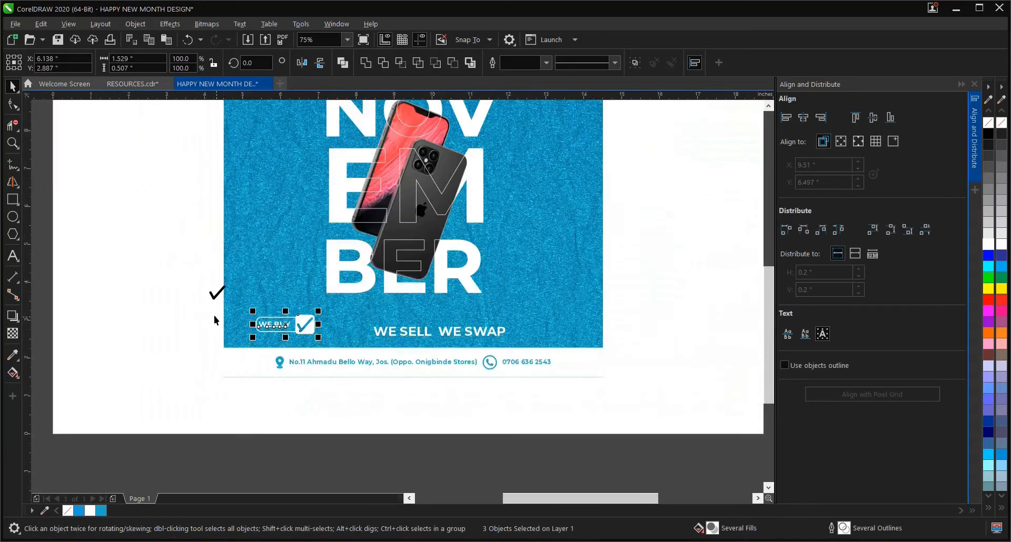
click(214, 315)
drag(214, 315, 332, 342)
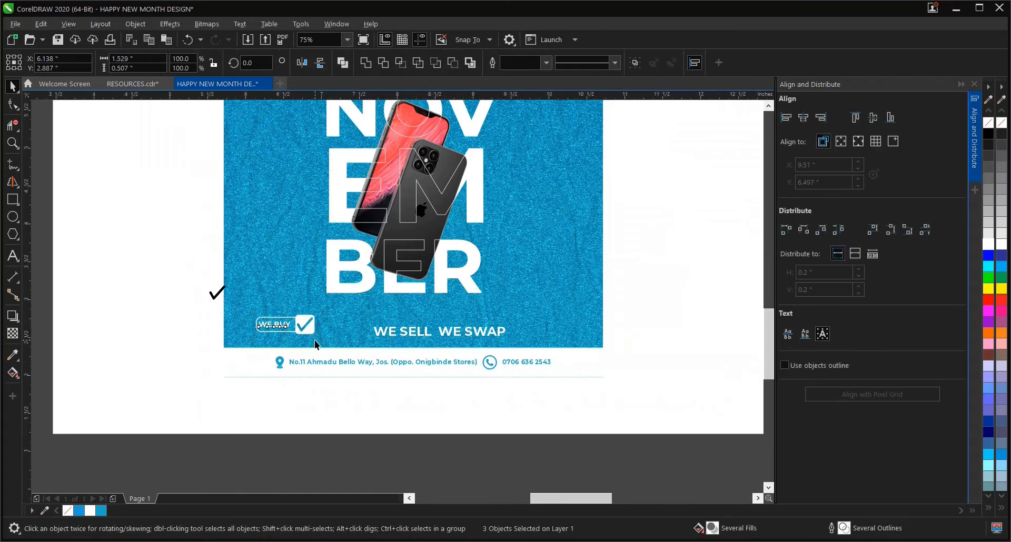
scroll(316, 341, up, 1)
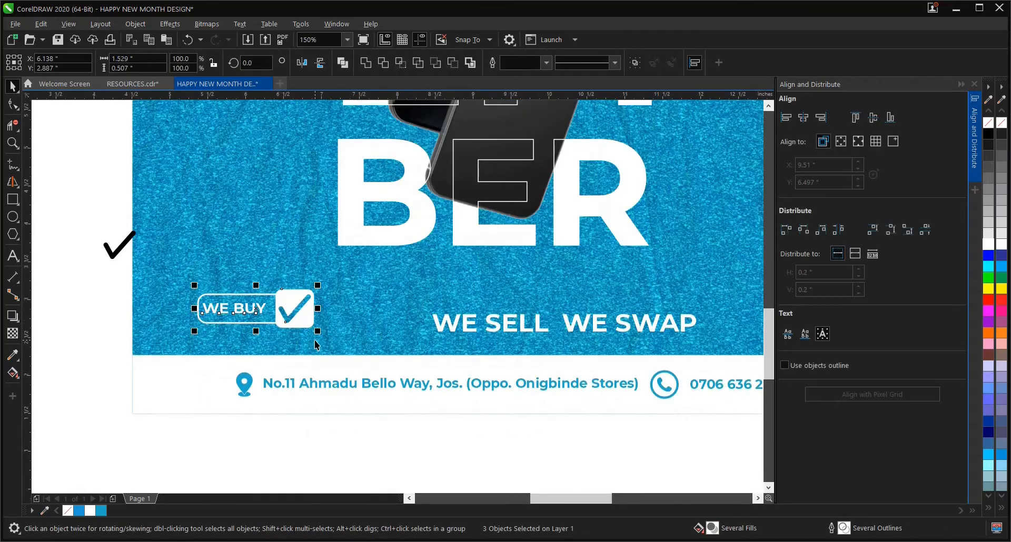
click(635, 63)
drag(316, 332, 329, 311)
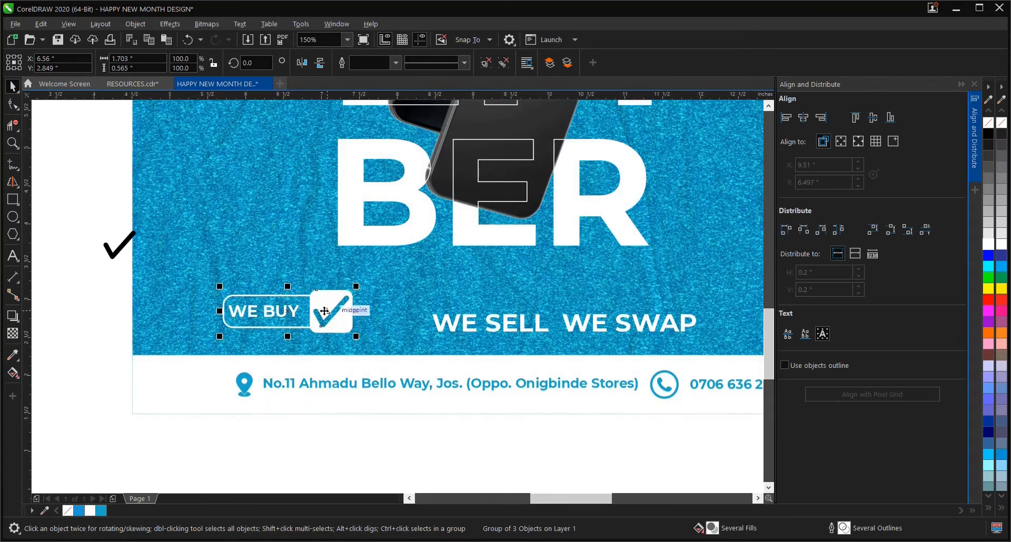
Step: Ungroup the WE BUY label and stretch its rounded outline leftward to about 1.579 in wide
click(131, 286)
click(267, 312)
click(71, 300)
click(237, 327)
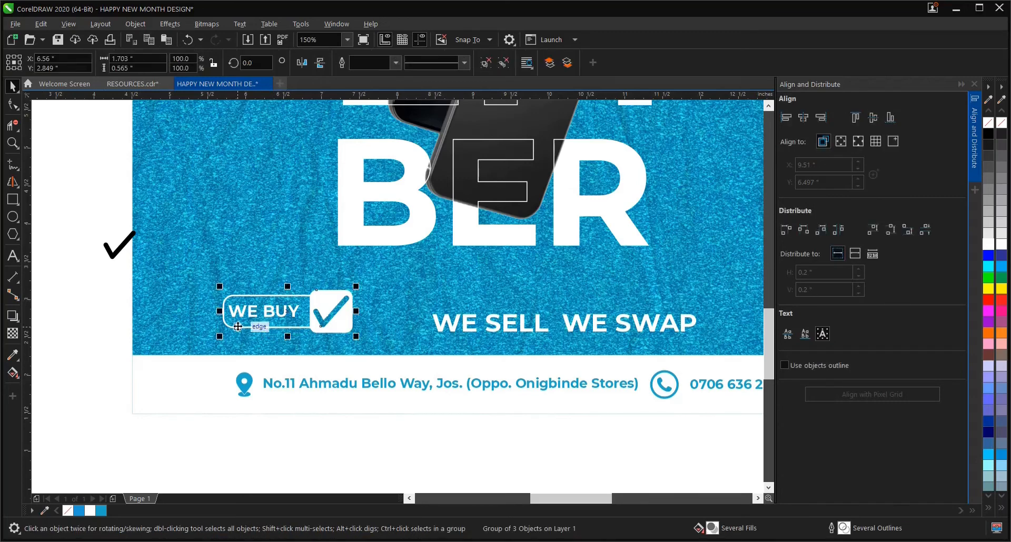
click(106, 322)
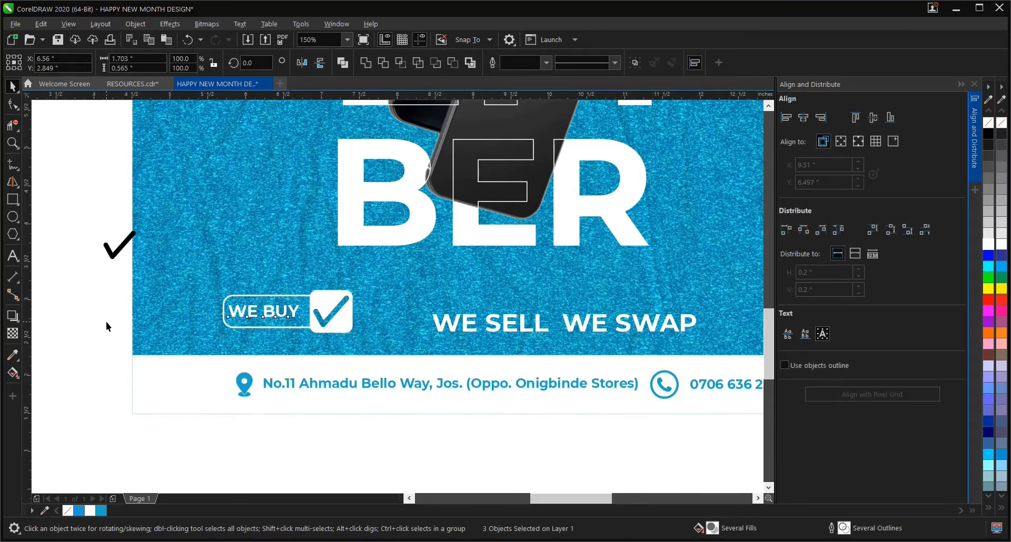
scroll(124, 317, up, 2)
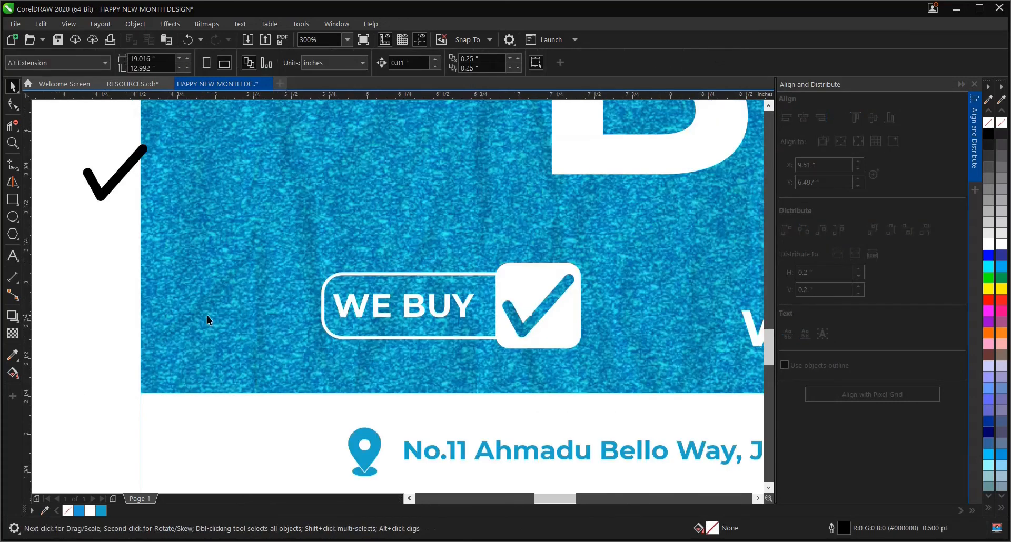
click(328, 332)
drag(322, 305, 301, 304)
key(ctrl+z)
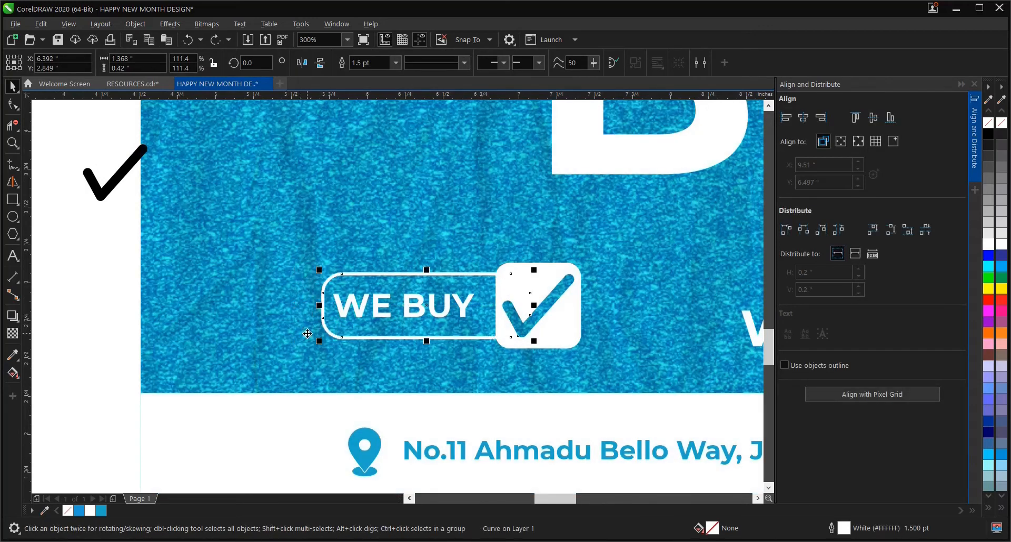
drag(319, 304, 289, 305)
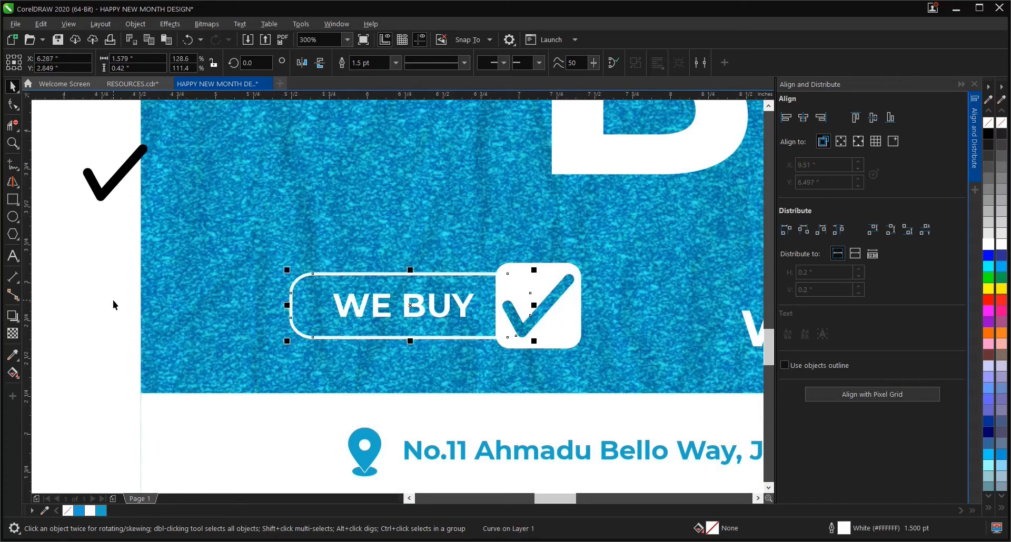
Step: Set the WE BUY text to 18 pt and centre it between the outline's left end and the check box
click(348, 299)
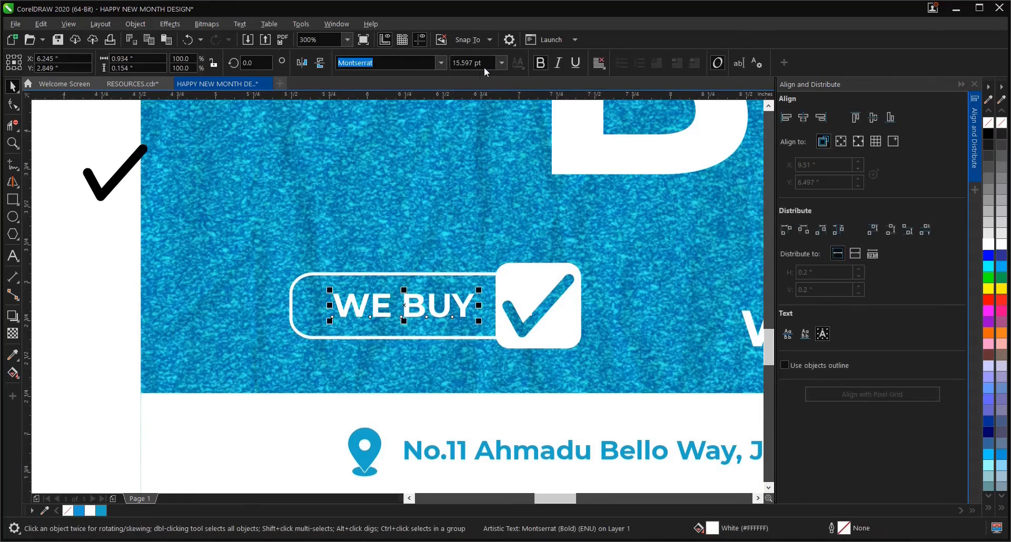
click(498, 62)
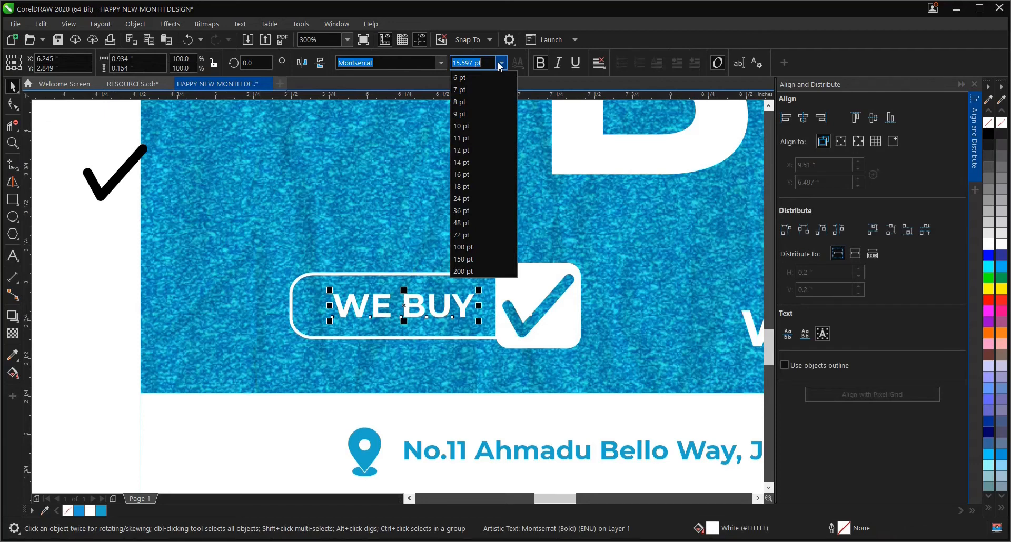
click(465, 186)
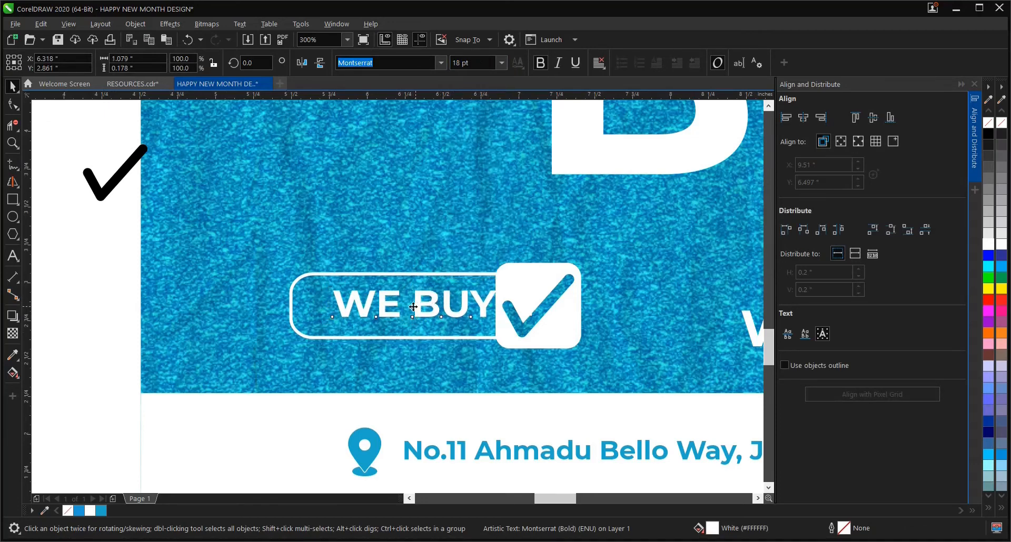
drag(403, 307, 400, 307)
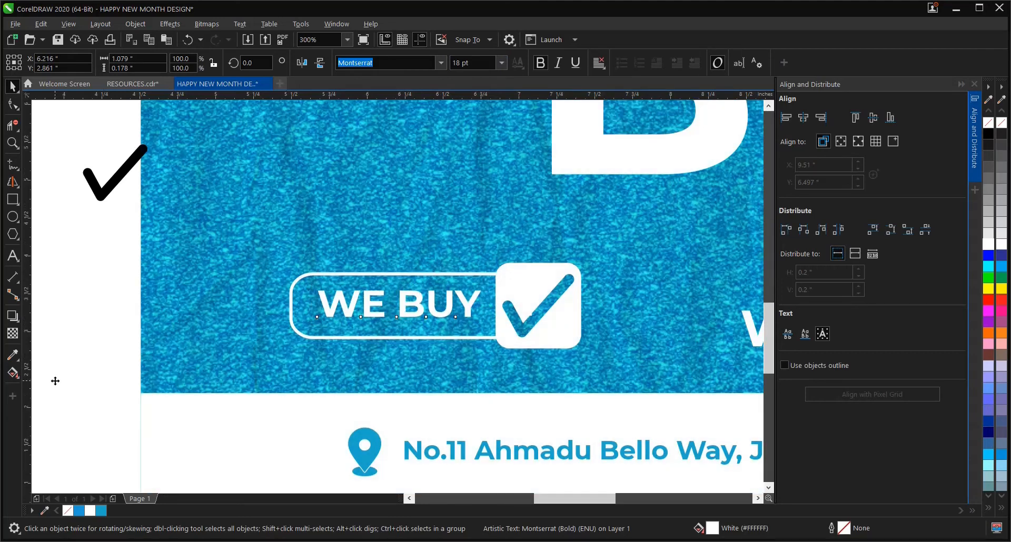
Step: Set the WE SELL and WE SWAP texts to 18 pt and move them up to just below the BER letters
scroll(77, 379, down, 1)
drag(86, 322, 342, 369)
click(496, 365)
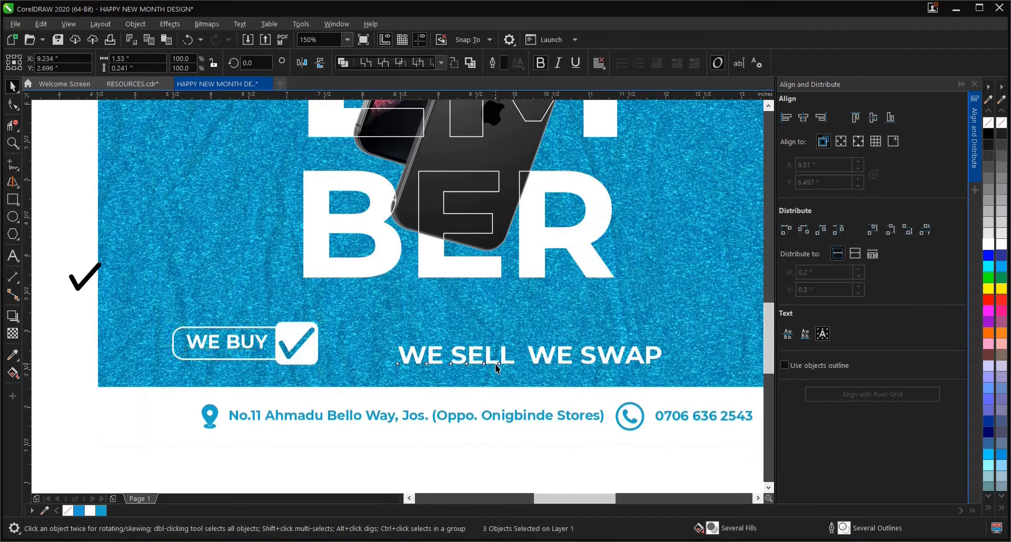
shift+click(579, 358)
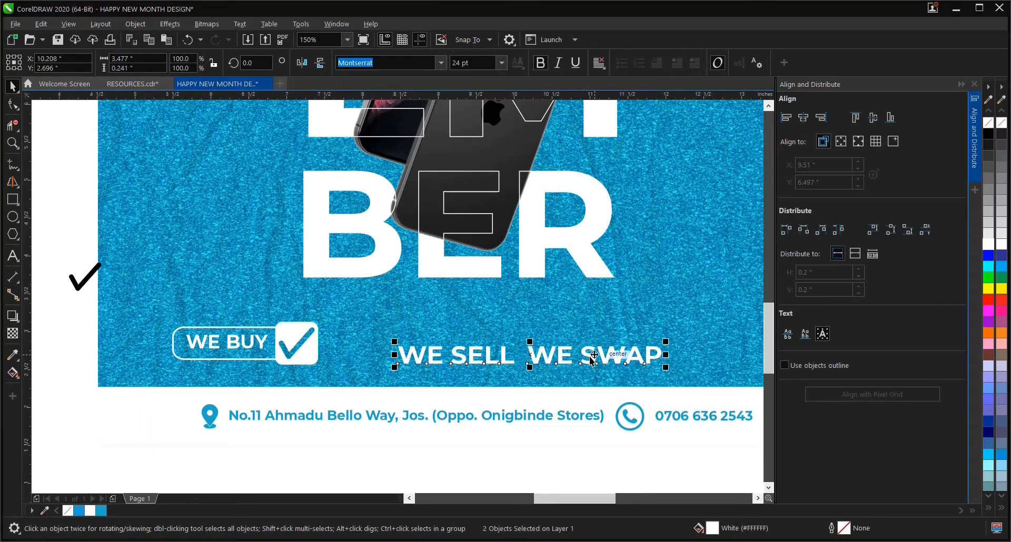
click(498, 64)
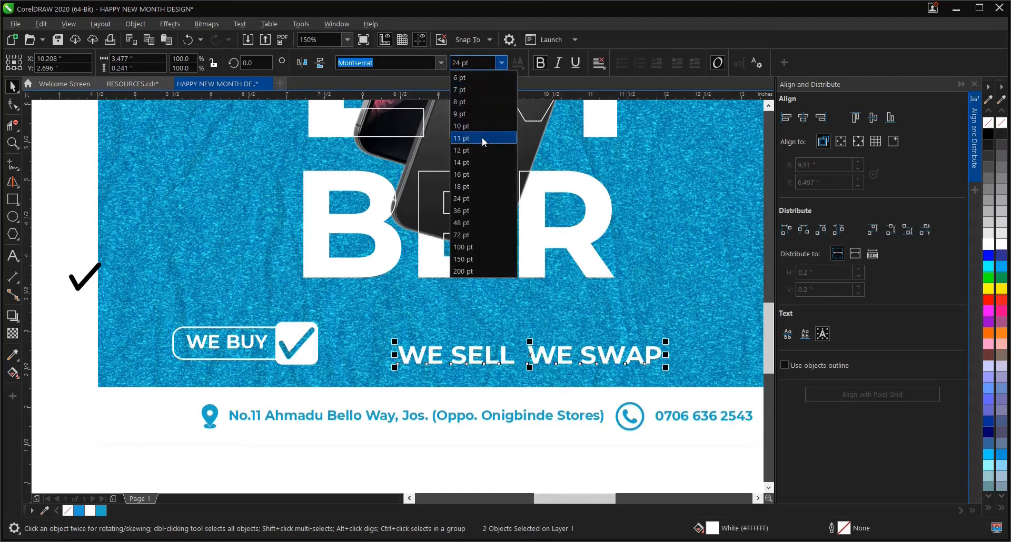
click(473, 185)
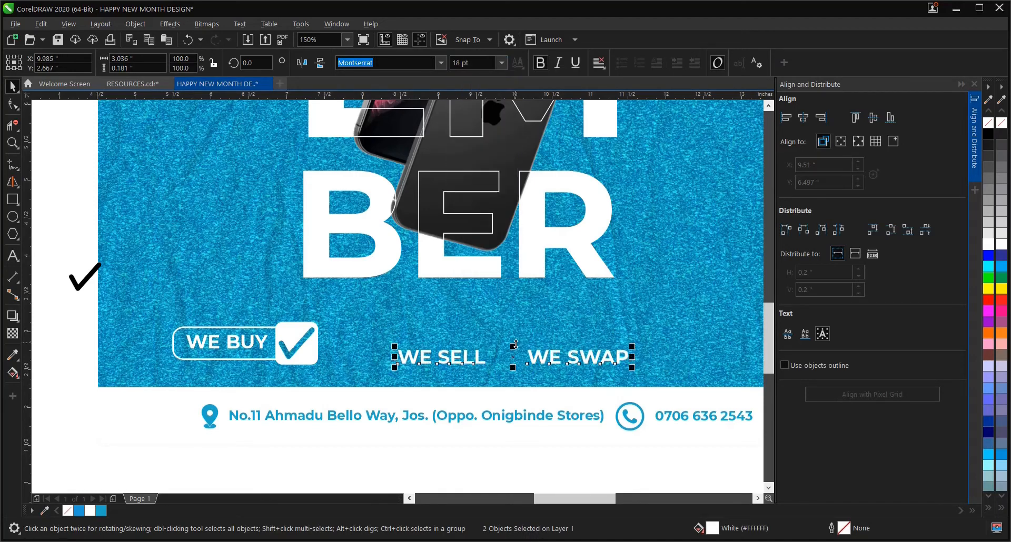
drag(514, 358, 431, 291)
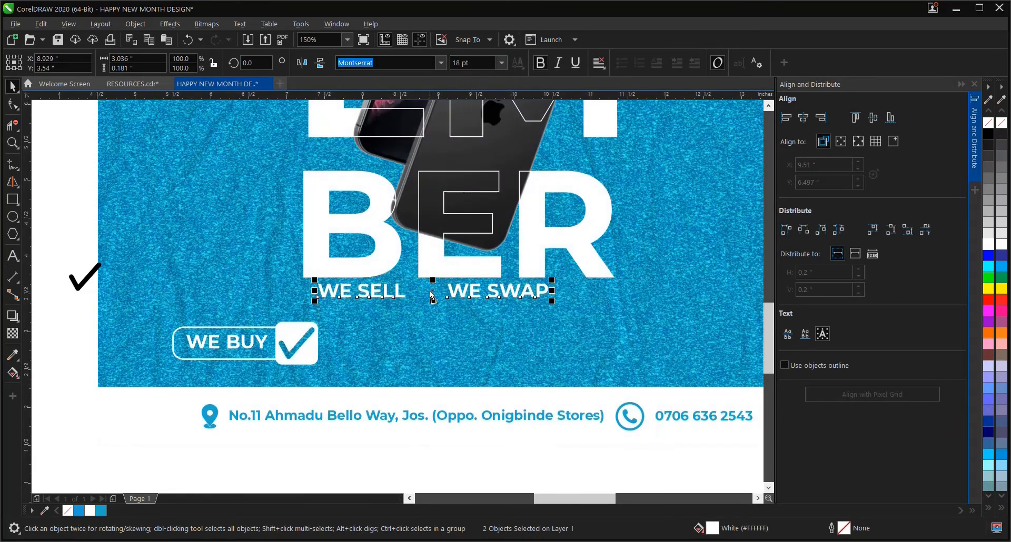
Step: Group the WE BUY label parts and place two evenly spaced copies to the right in the same row
drag(80, 318, 345, 376)
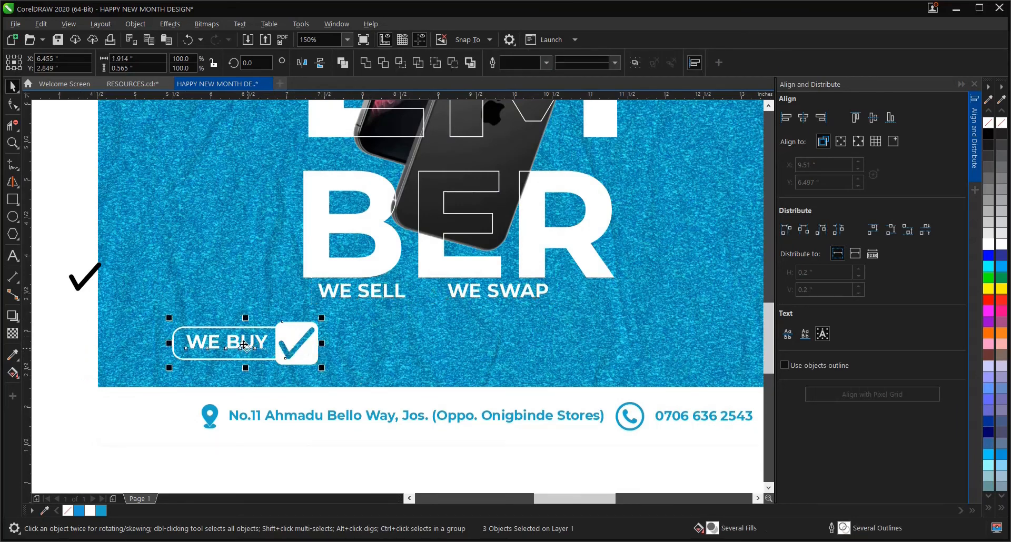
key(ctrl+g)
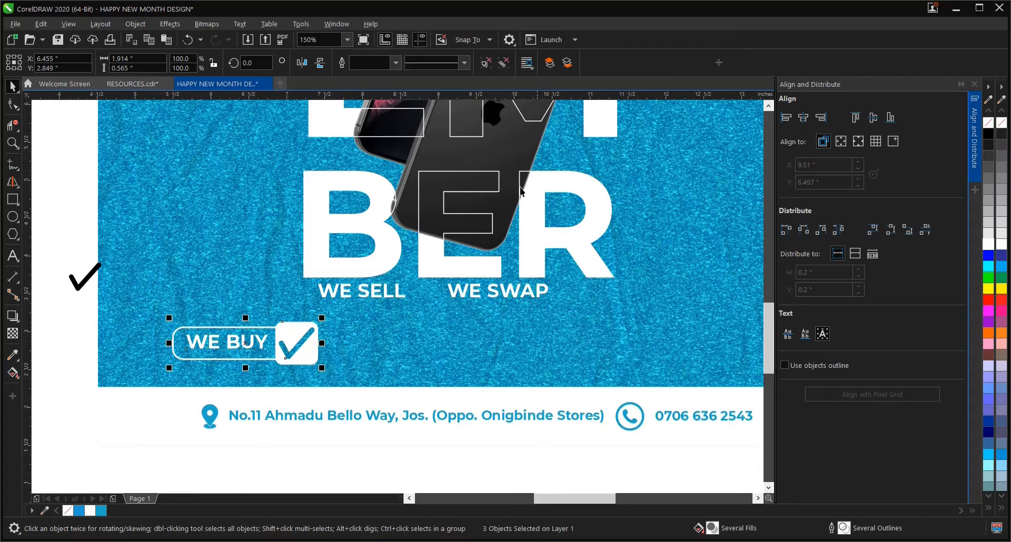
drag(258, 342, 428, 341)
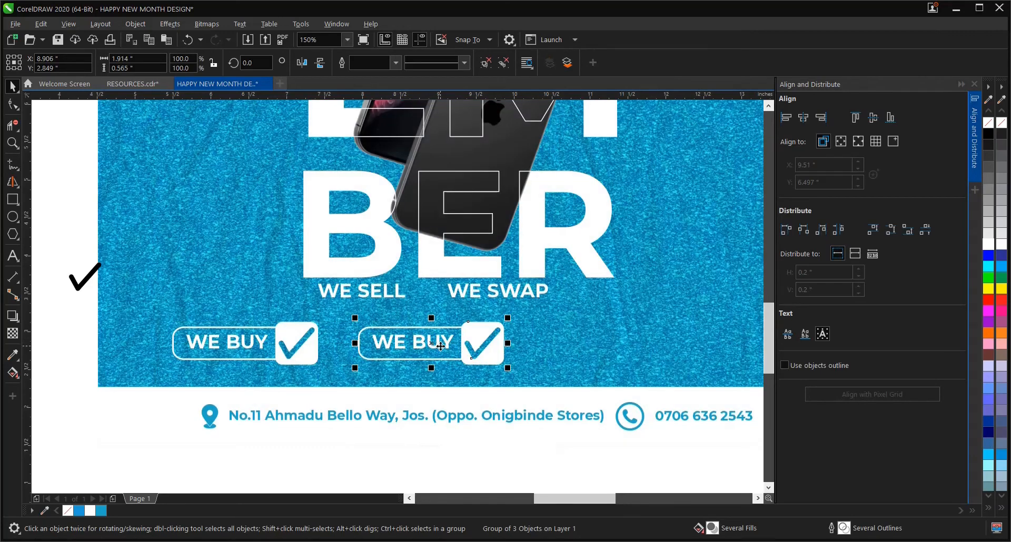
key(ctrl+d)
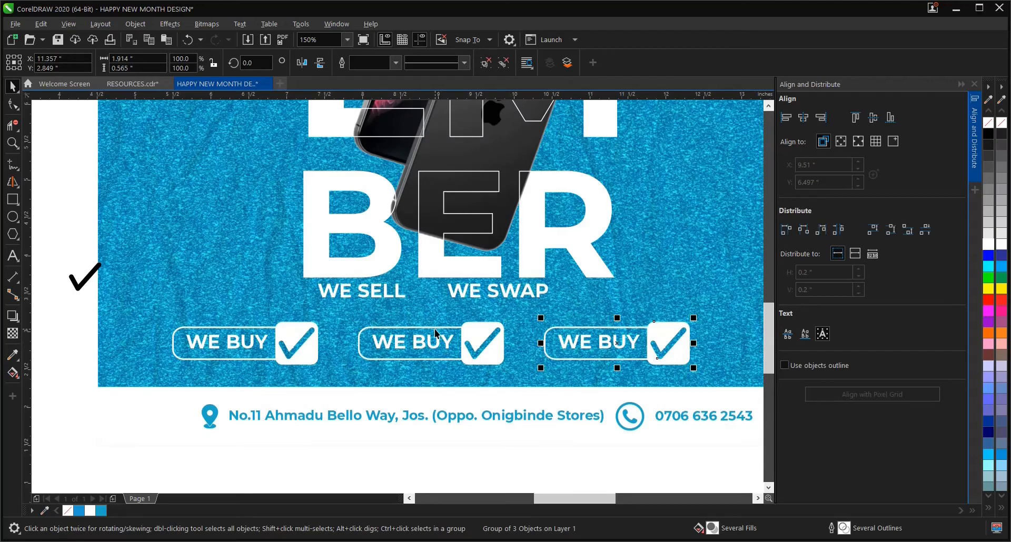
Step: Ungroup the middle copy of the WE BUY label
click(435, 457)
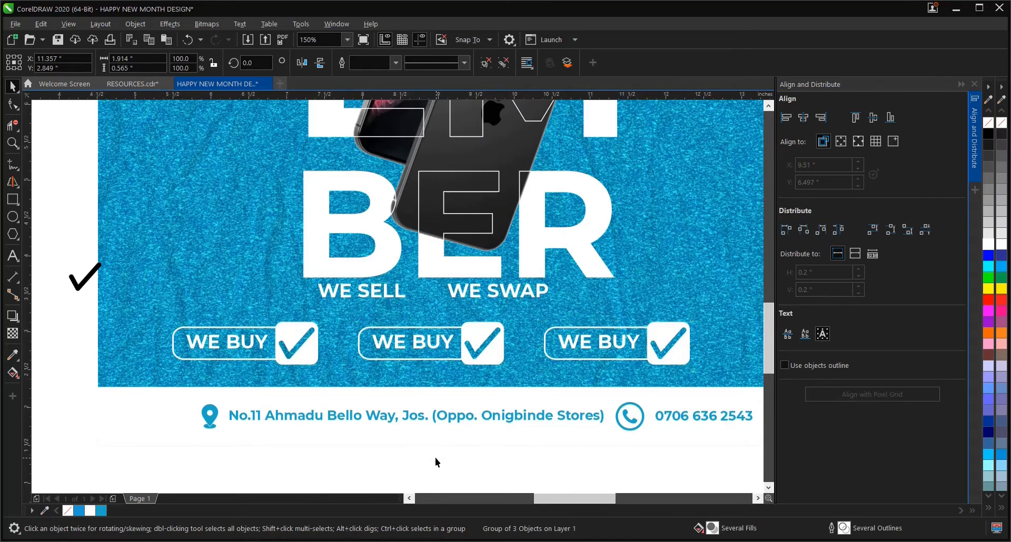
click(424, 345)
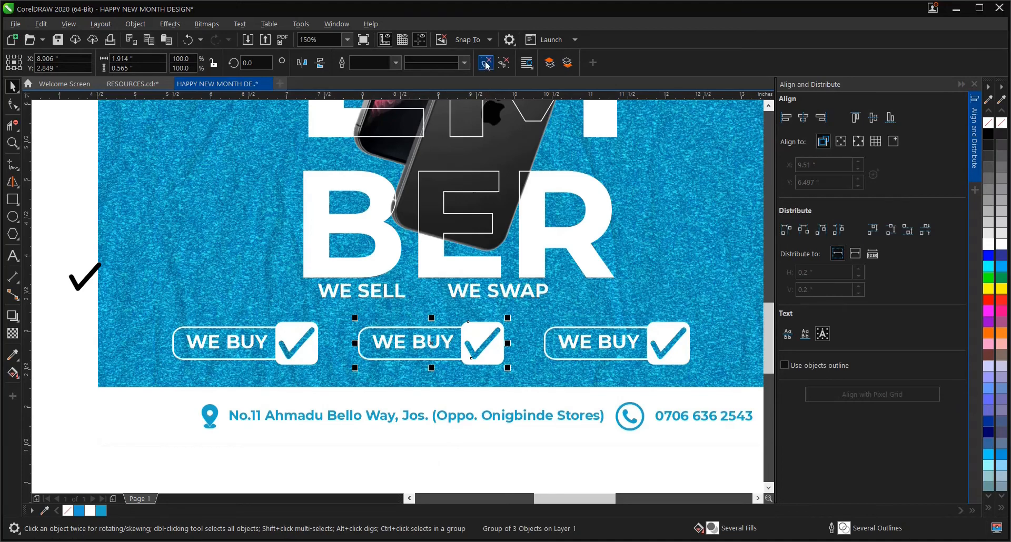
click(393, 467)
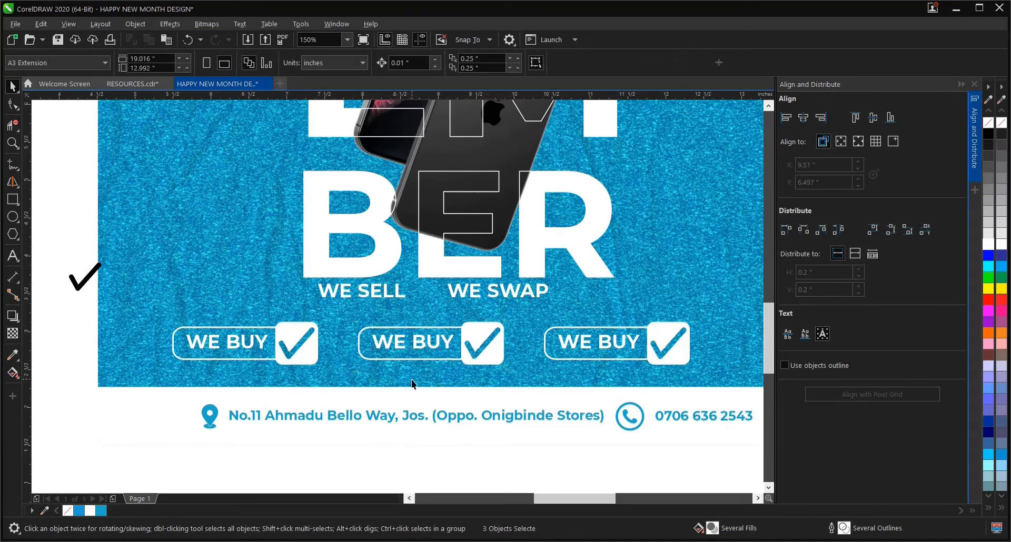
Step: Replace the WE BUY text in the middle label with the WE SELL text, placed inside the outline beside the check box
ctrl+click(438, 344)
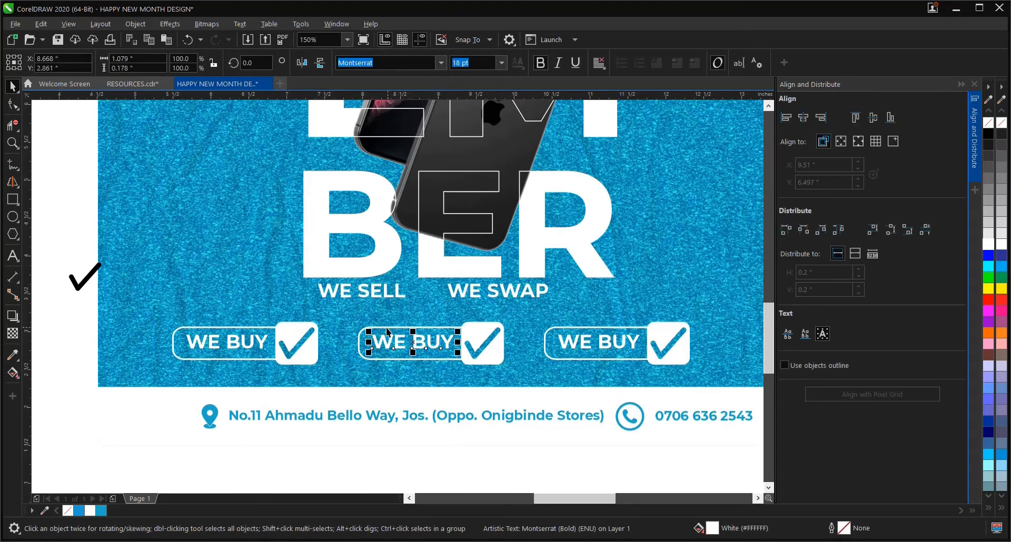
key(Delete)
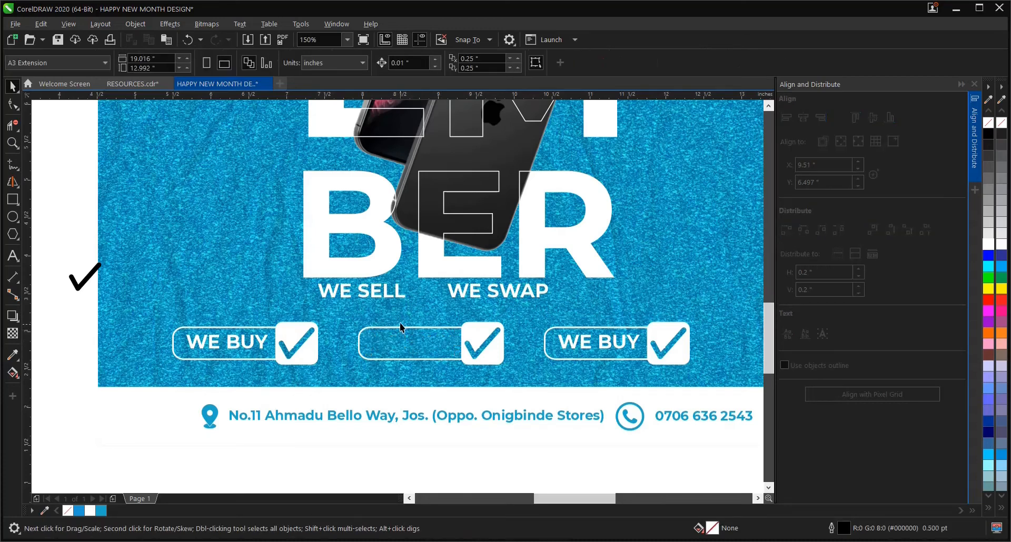
ctrl+click(397, 289)
drag(370, 302, 412, 346)
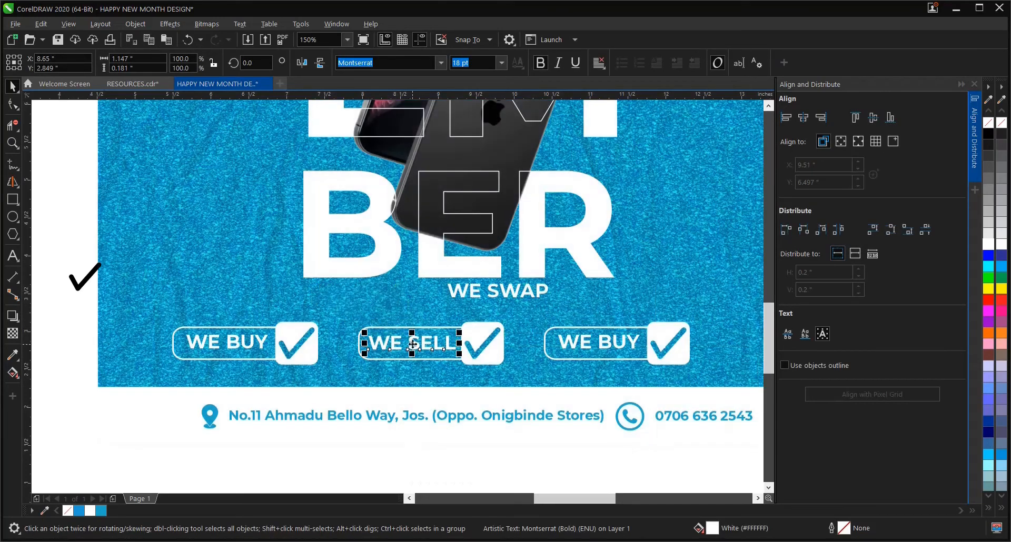
Step: Ungroup the third label and replace its WE BUY text with the WE SWAP text inside the outline
click(567, 346)
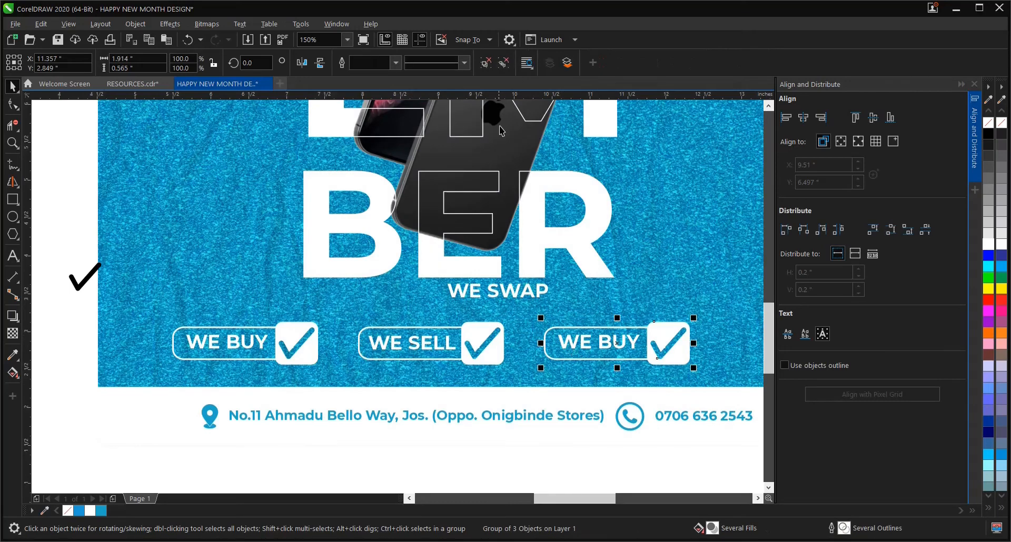
key(ctrl+u)
click(545, 460)
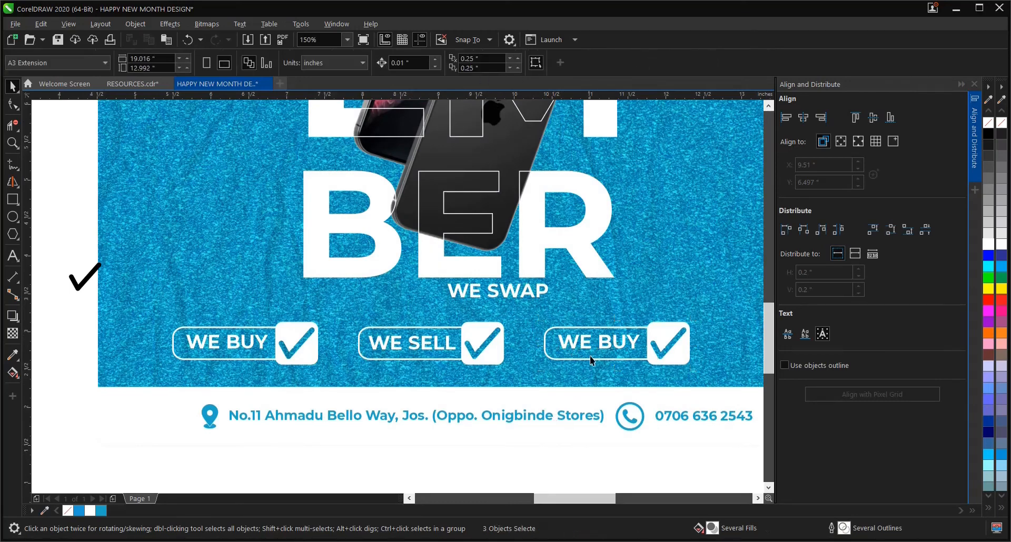
click(588, 343)
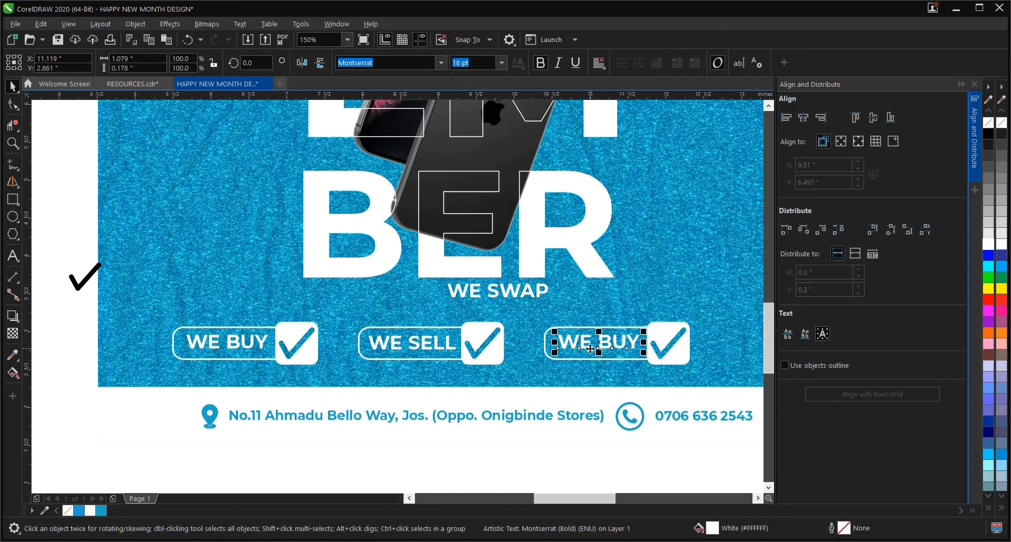
key(Delete)
click(507, 294)
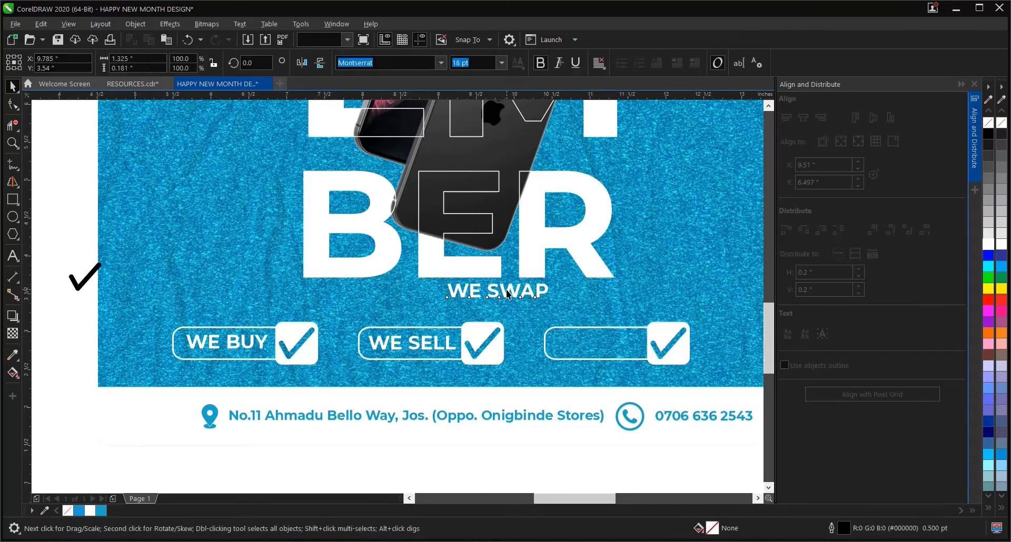
drag(507, 294, 599, 345)
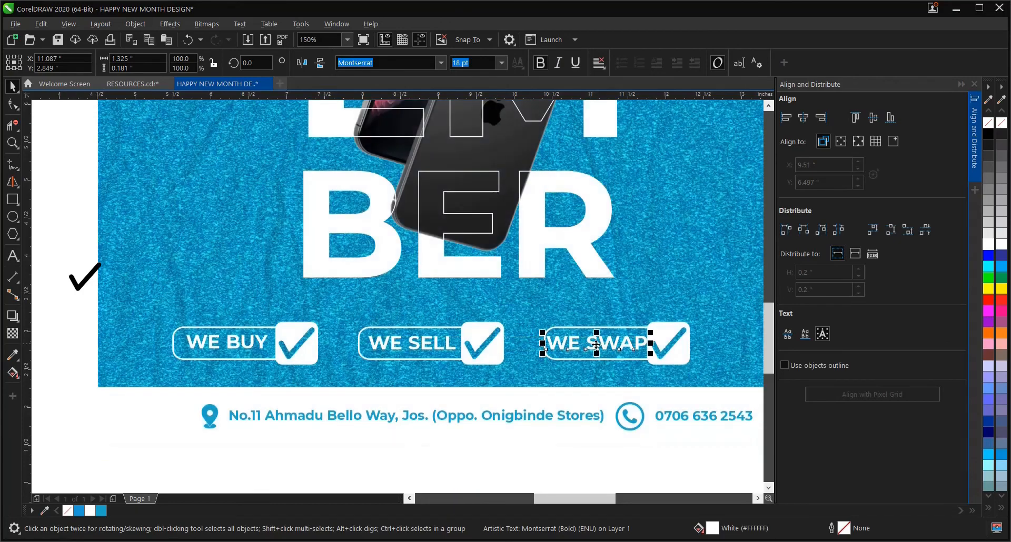
Step: Set the WE SWAP text to 16 pt and centre it between the outline's left end and the check box
scroll(626, 344, up, 2)
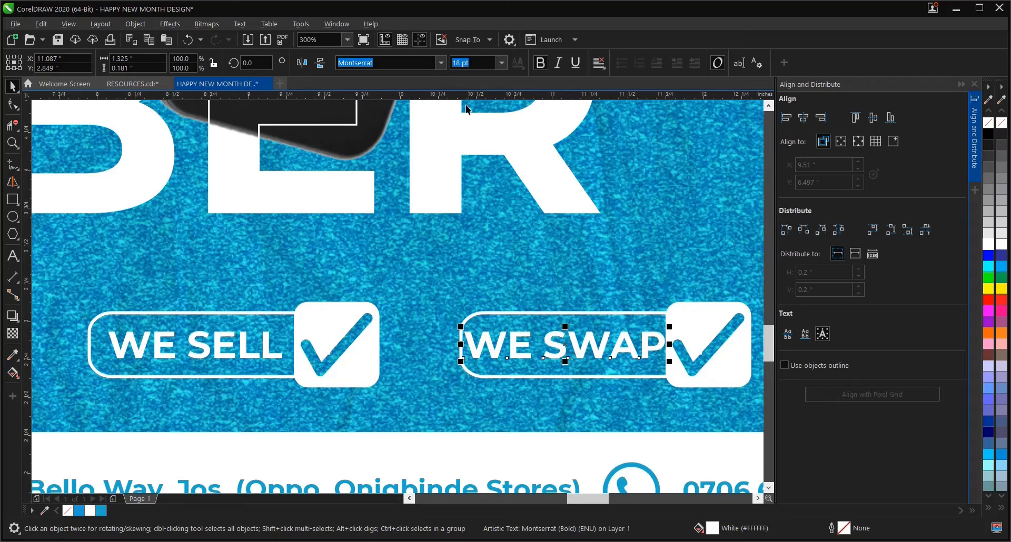
click(503, 63)
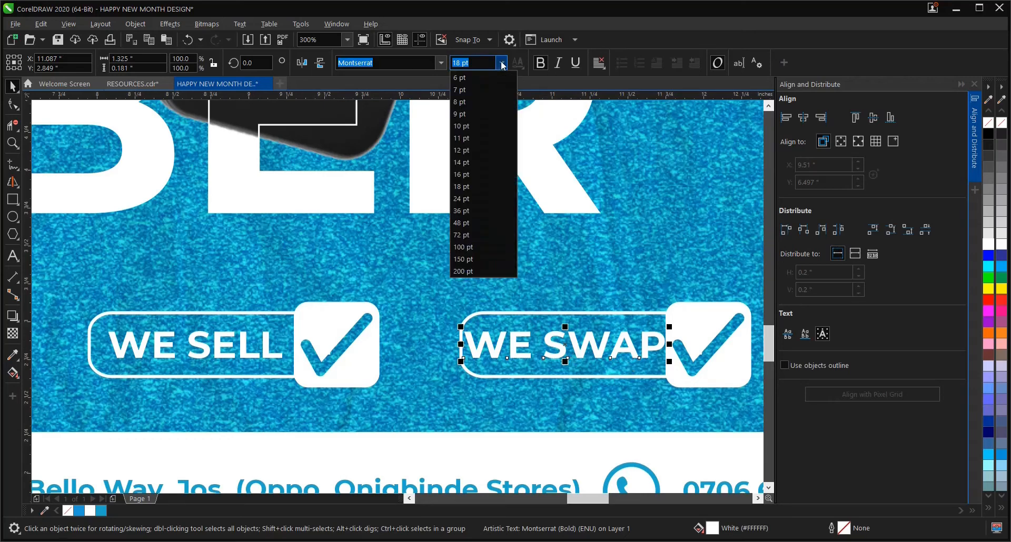
click(479, 173)
drag(550, 345, 563, 346)
Step: Set the WE SELL text in the middle label to 16 pt
click(266, 353)
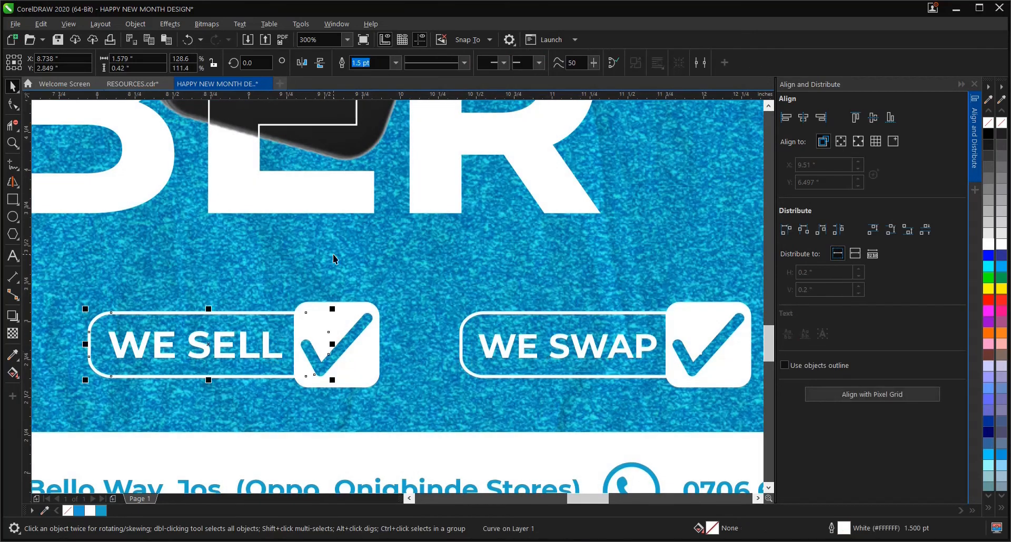
click(257, 399)
click(253, 353)
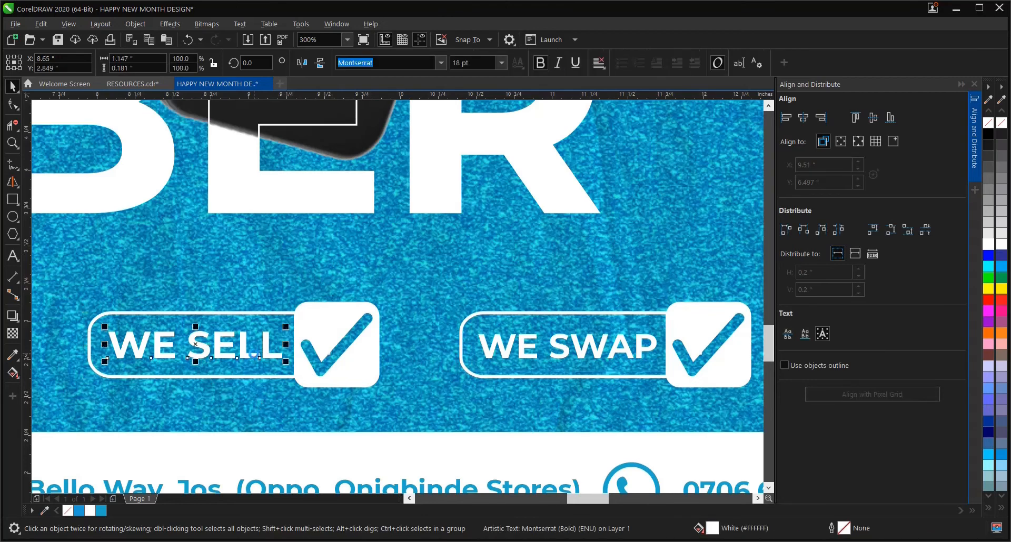
click(501, 62)
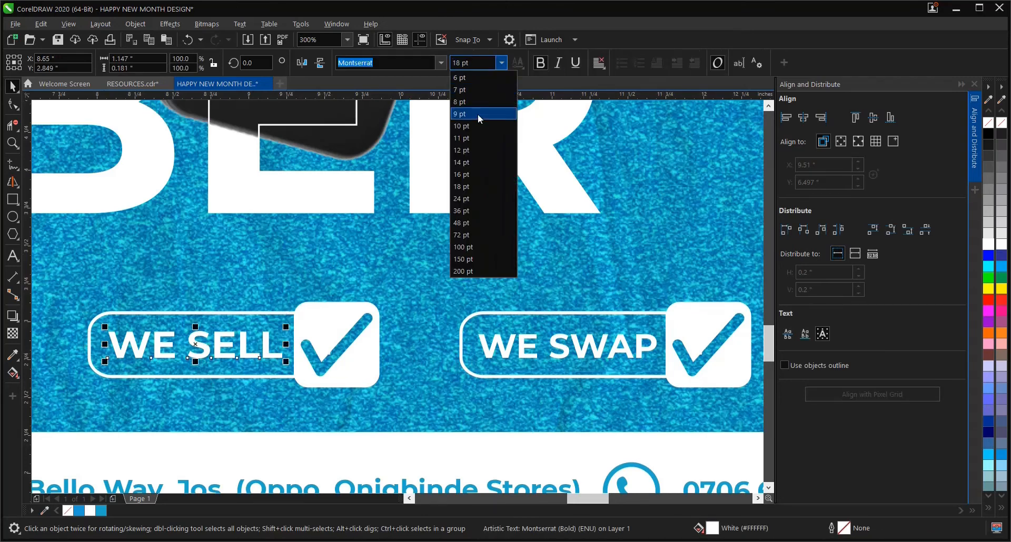
click(472, 174)
scroll(466, 326, down, 2)
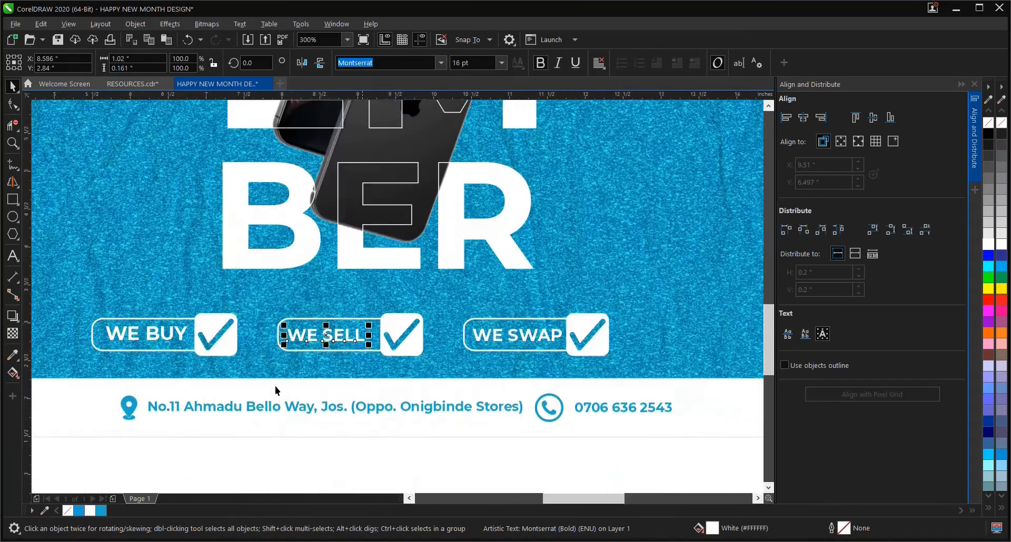
Step: Ungroup the WE BUY label so its text can be edited separately
scroll(117, 337, up, 2)
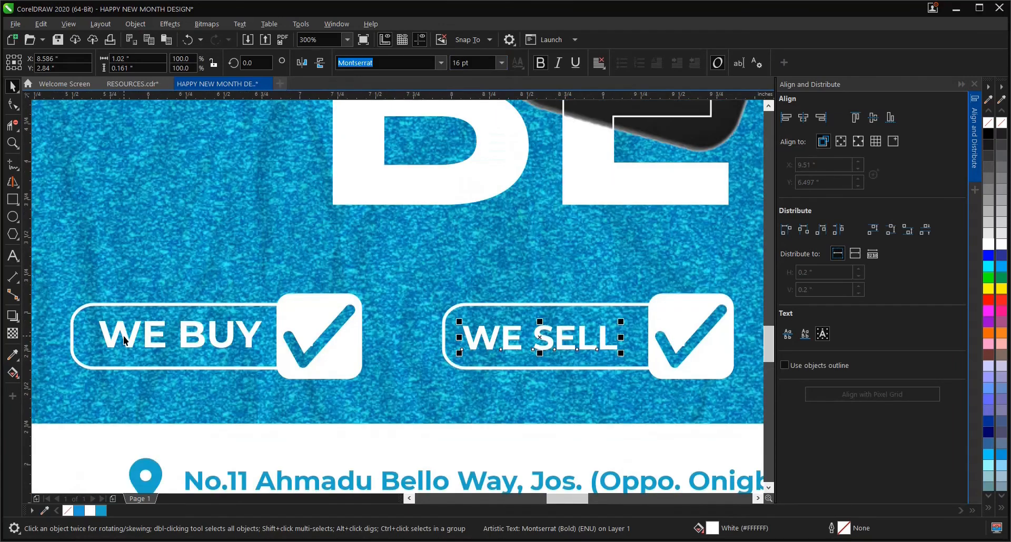
click(123, 336)
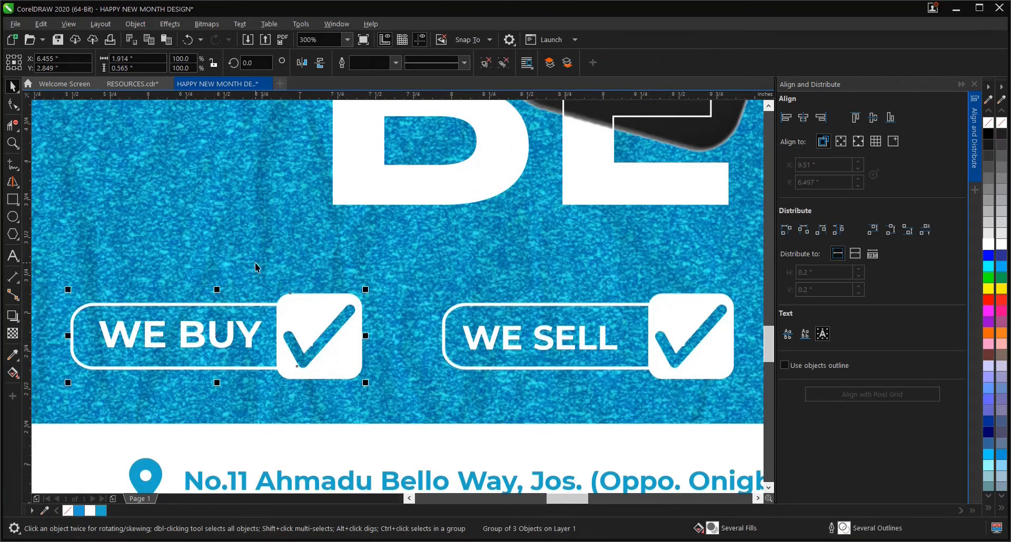
click(486, 63)
click(201, 352)
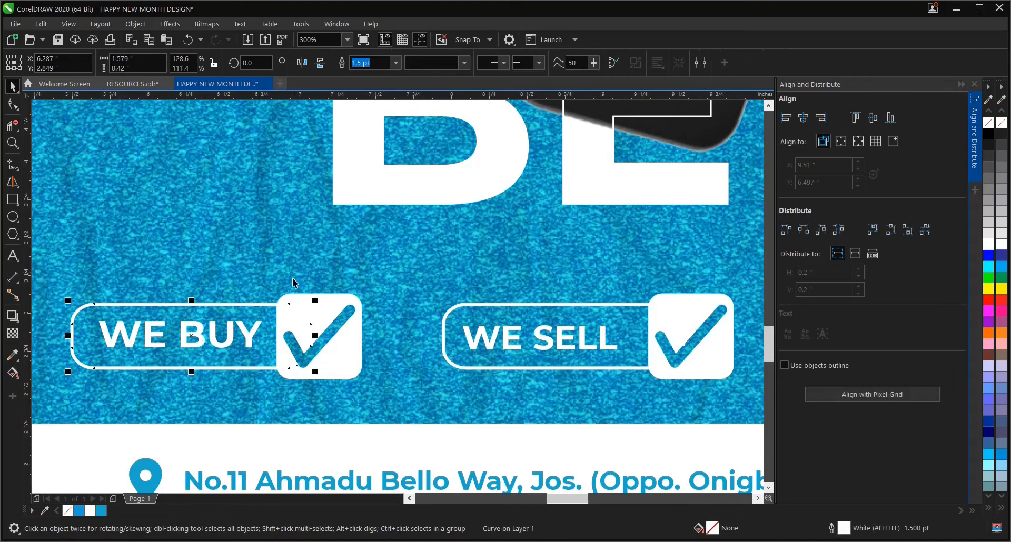
click(356, 261)
click(245, 335)
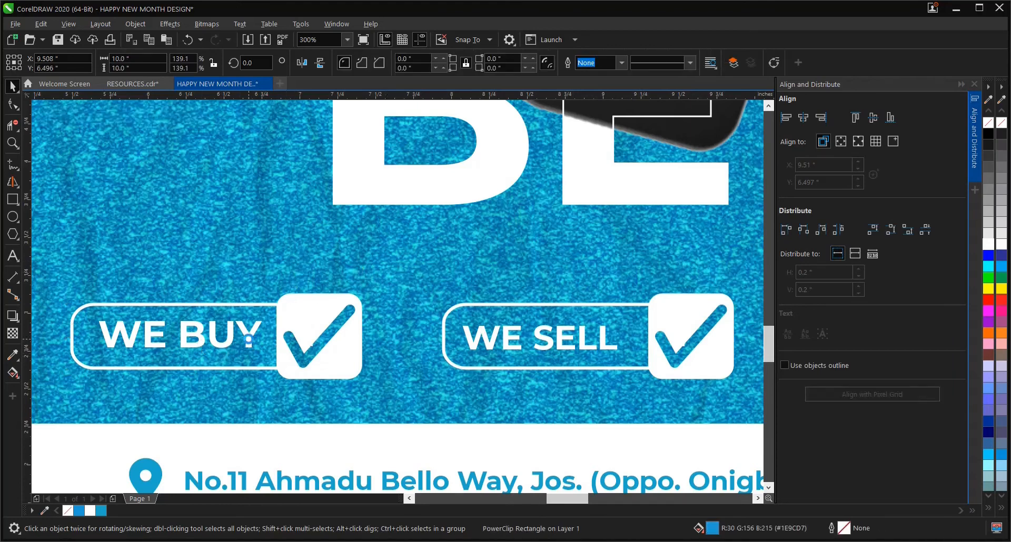
click(390, 274)
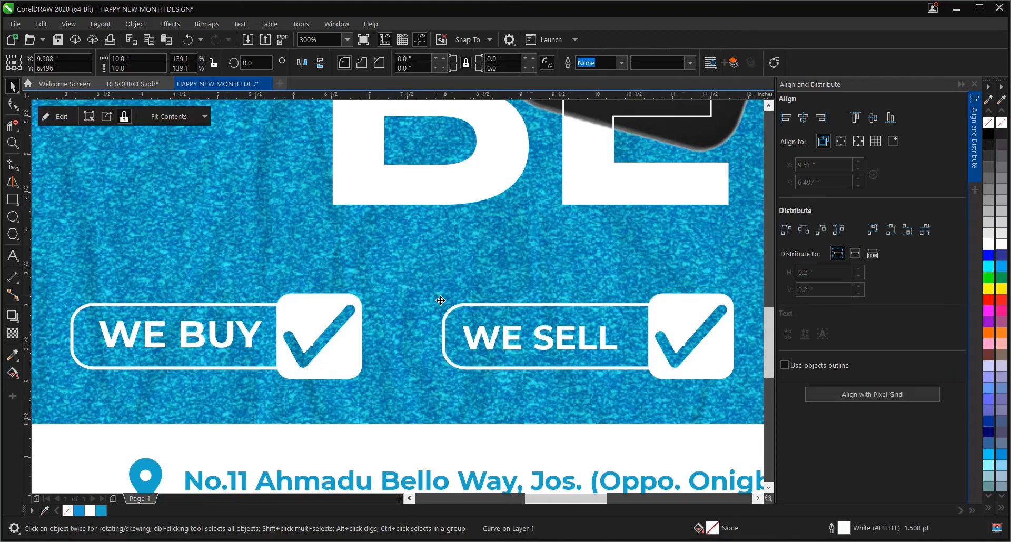
Step: Set the WE BUY text to 16 pt and centre it between the outline's left end and the check box
scroll(440, 297, down, 2)
click(151, 304)
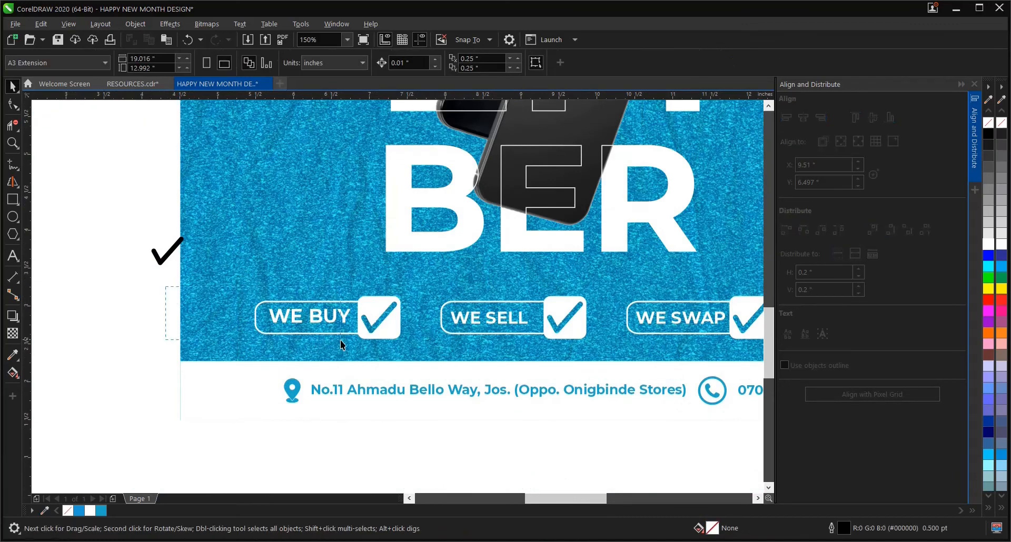
click(345, 318)
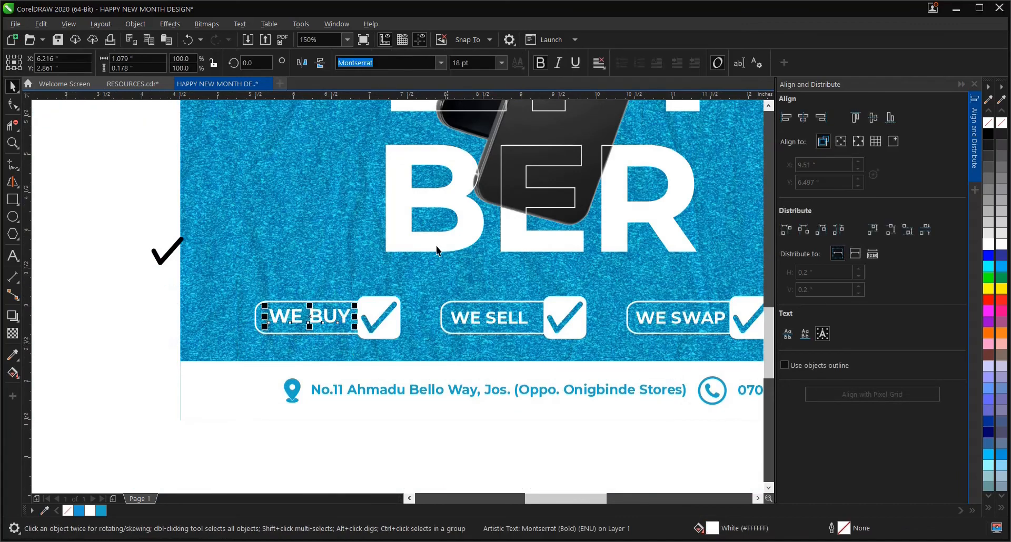
click(502, 63)
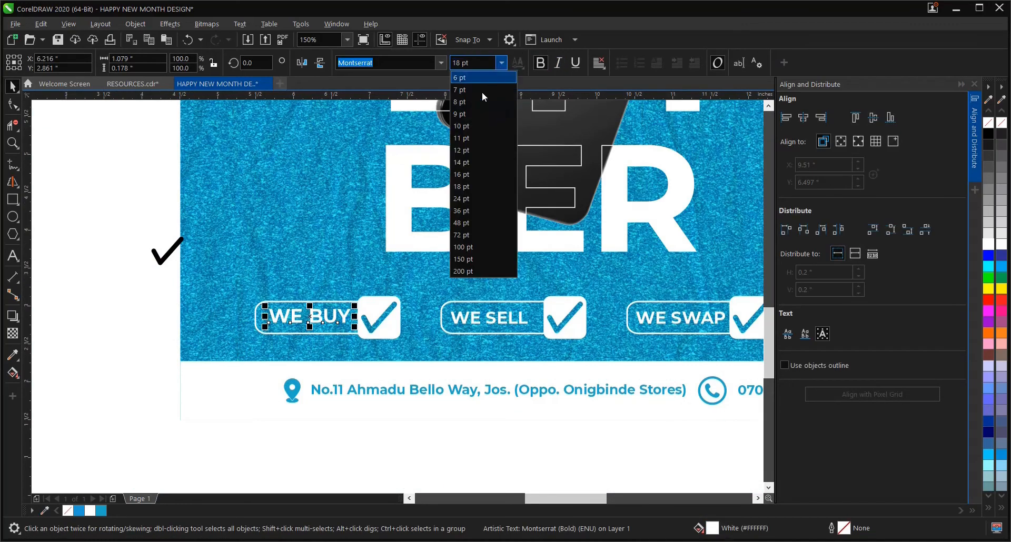
click(469, 175)
scroll(314, 319, up, 2)
drag(300, 322, 305, 324)
scroll(305, 327, down, 1)
scroll(310, 329, down, 2)
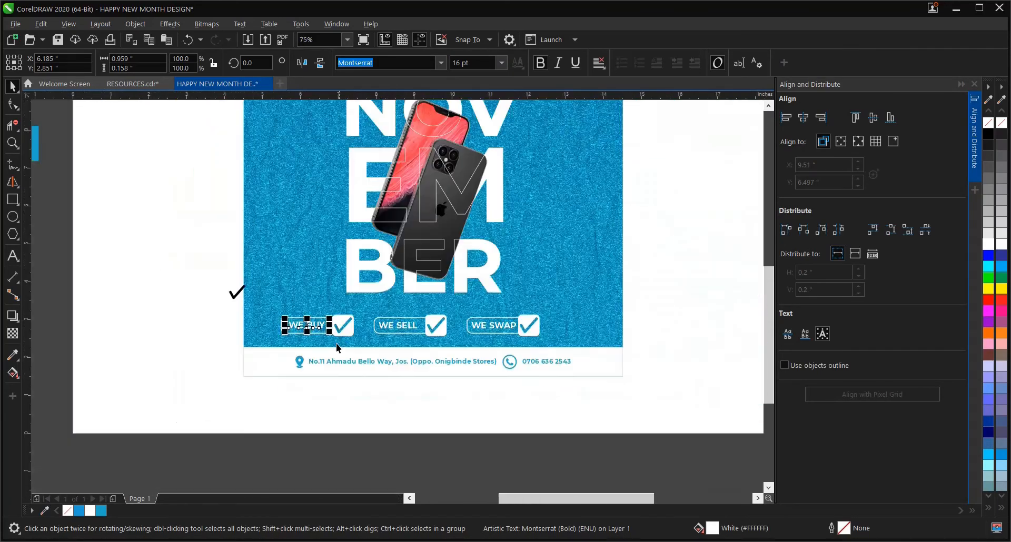
Step: Group the text, outline and check box of each of the WE BUY, WE SELL and WE SWAP labels separately
click(235, 316)
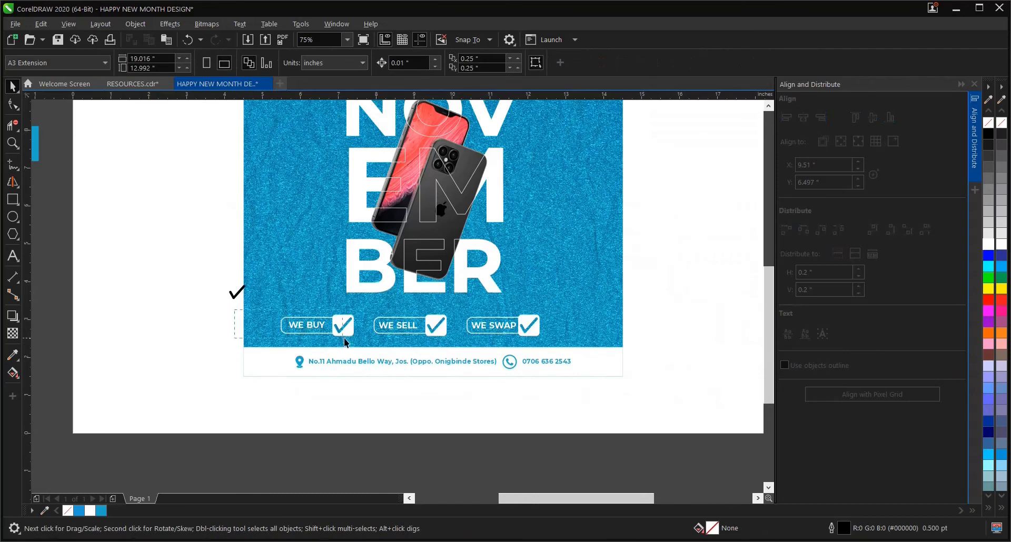
drag(363, 344, 363, 345)
click(633, 68)
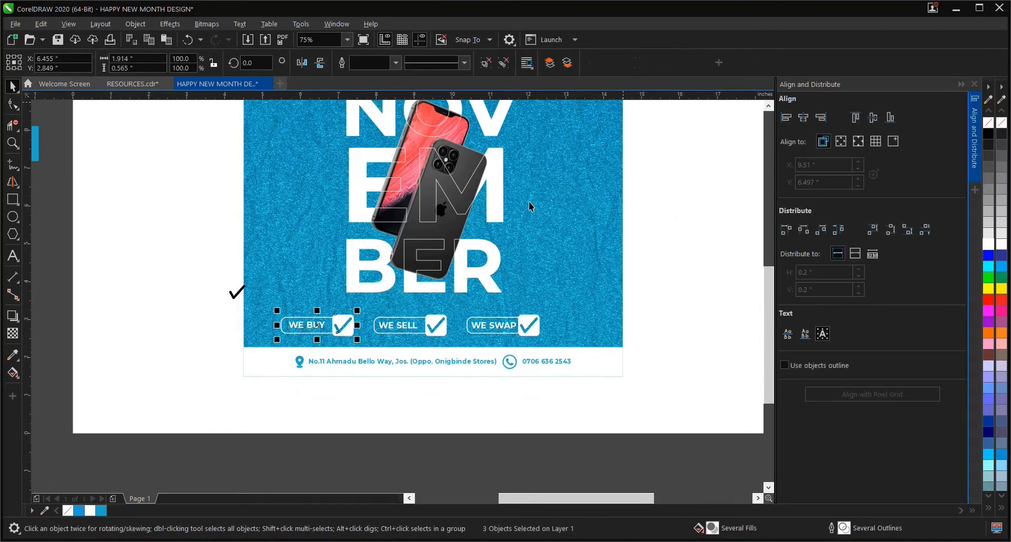
drag(326, 424, 456, 345)
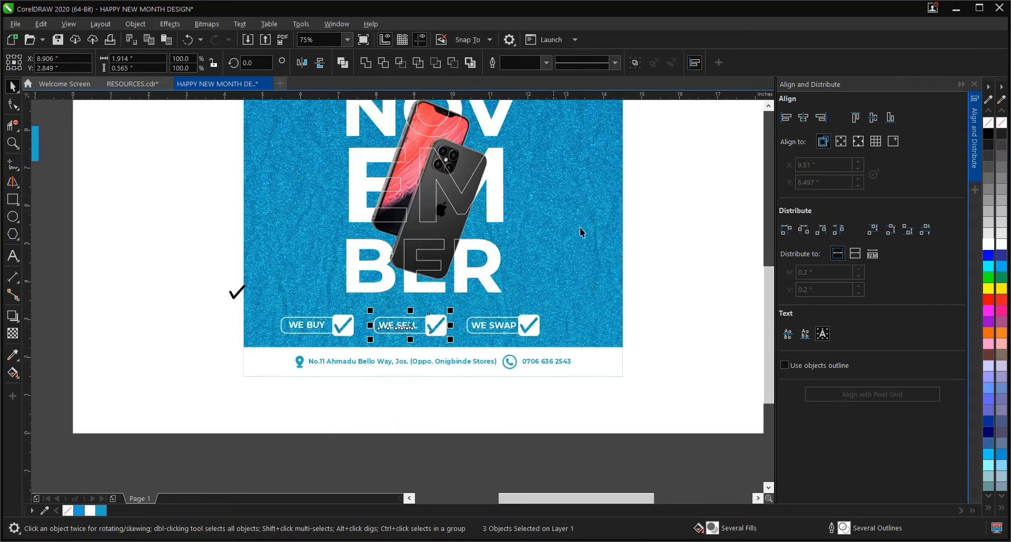
click(634, 69)
drag(655, 295, 459, 357)
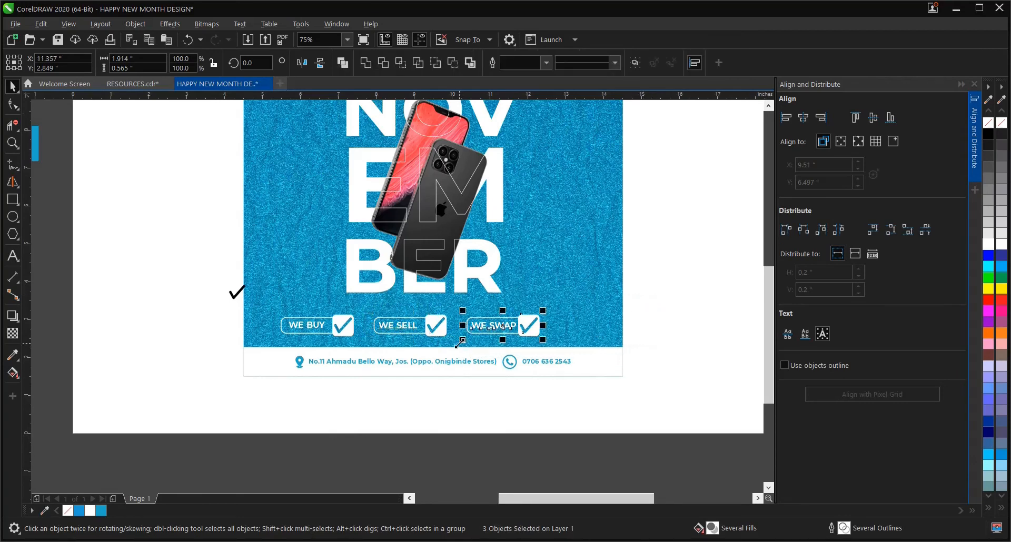
Step: Distribute the WE BUY, WE SELL and WE SWAP label groups with equal horizontal spacing
scroll(434, 331, up, 2)
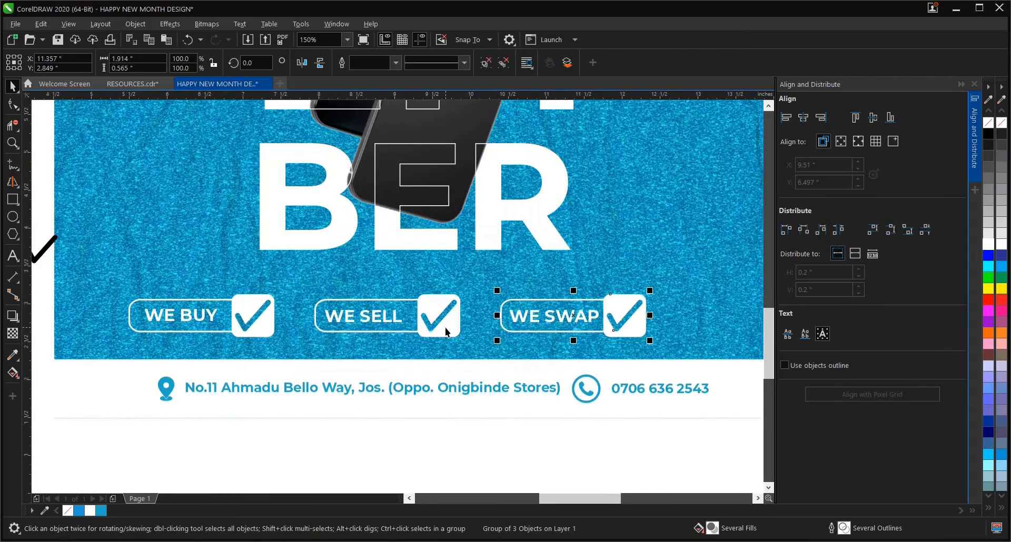
shift+click(445, 330)
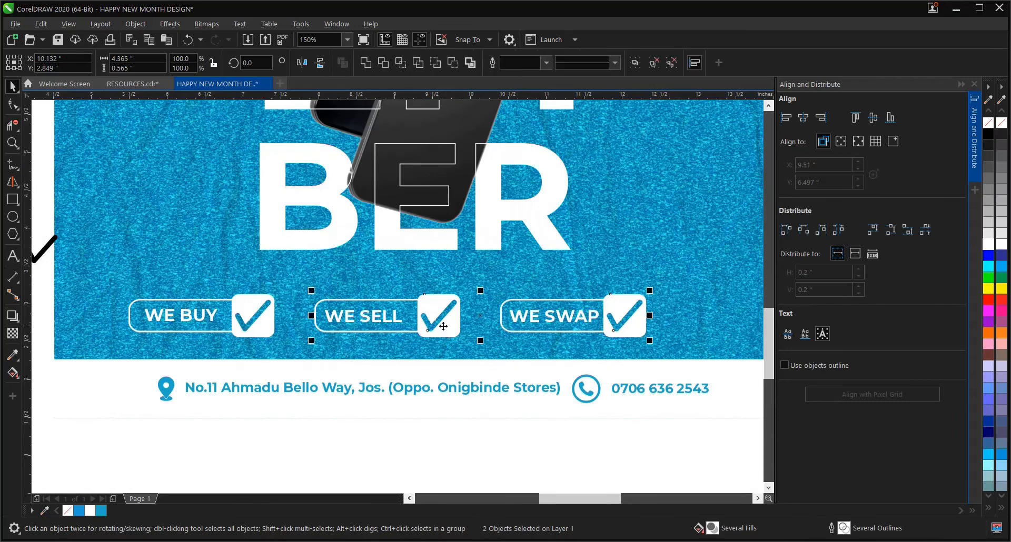
shift+click(265, 325)
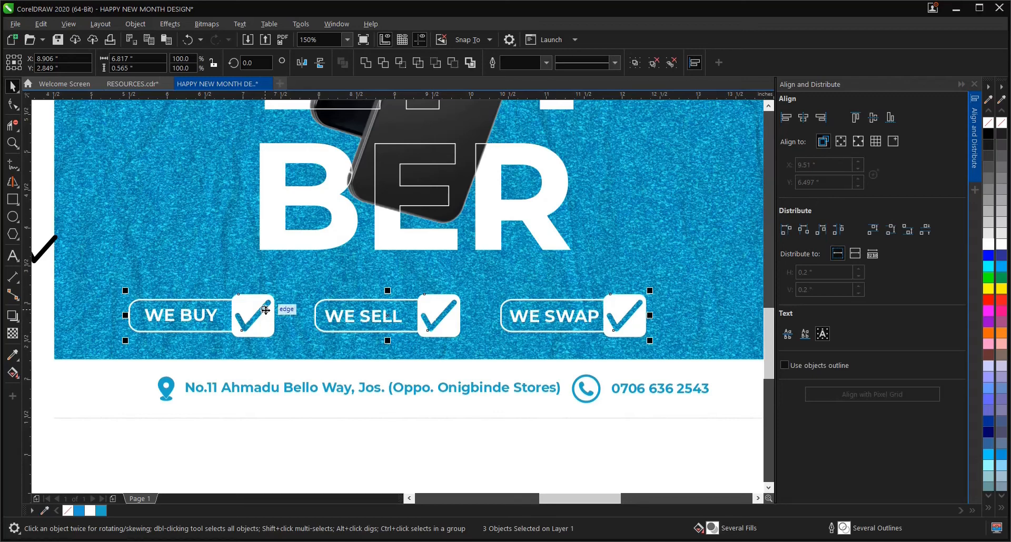
click(286, 439)
click(265, 331)
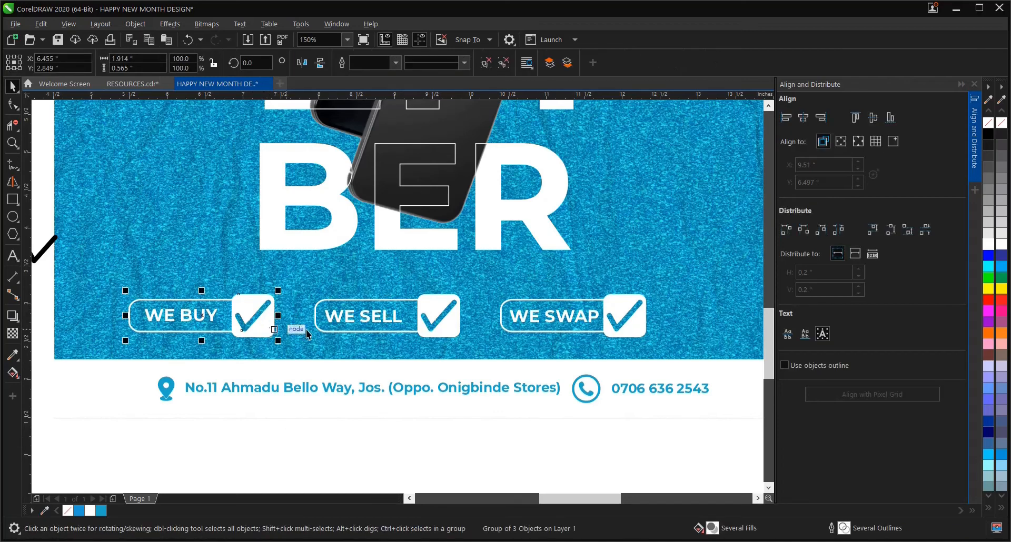
shift+click(383, 319)
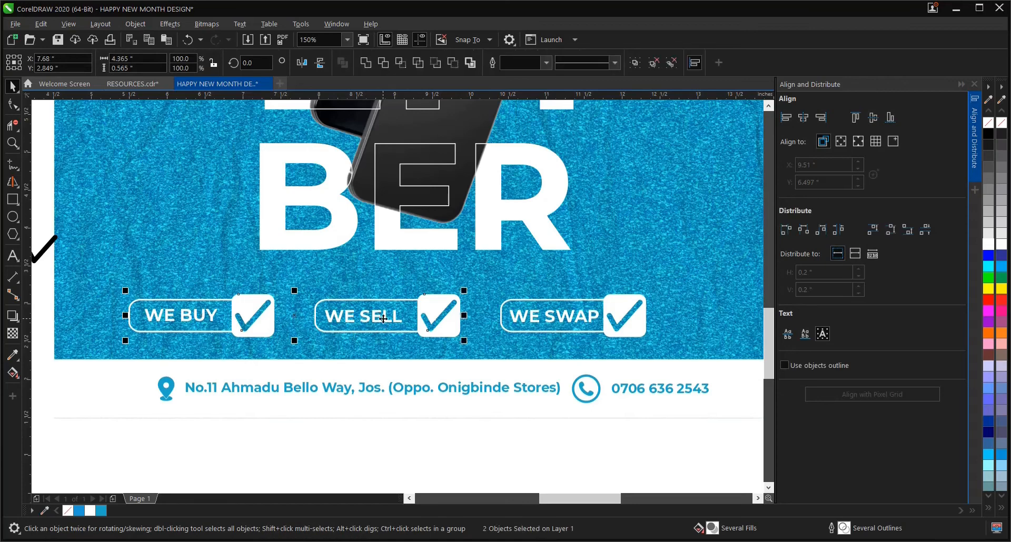
shift+click(541, 330)
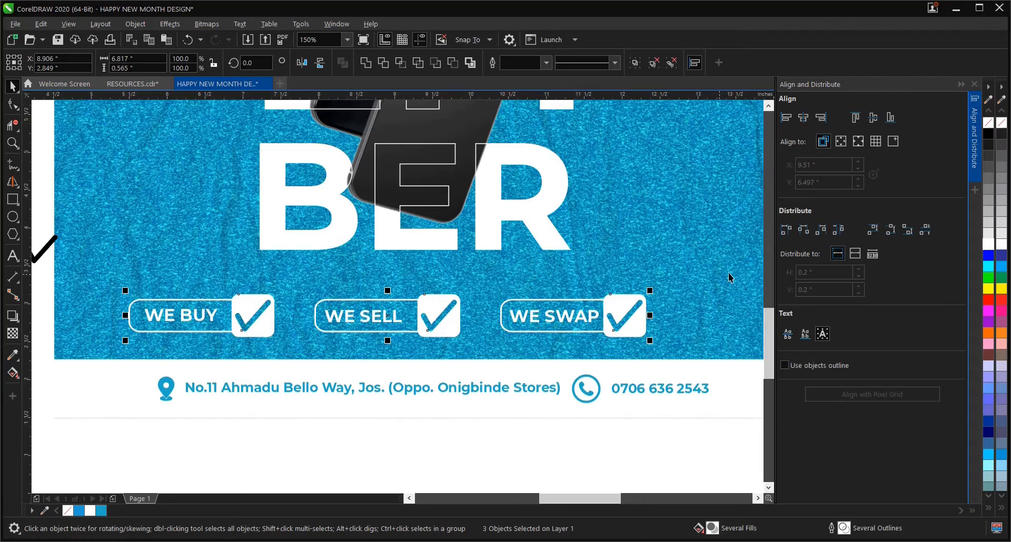
click(838, 231)
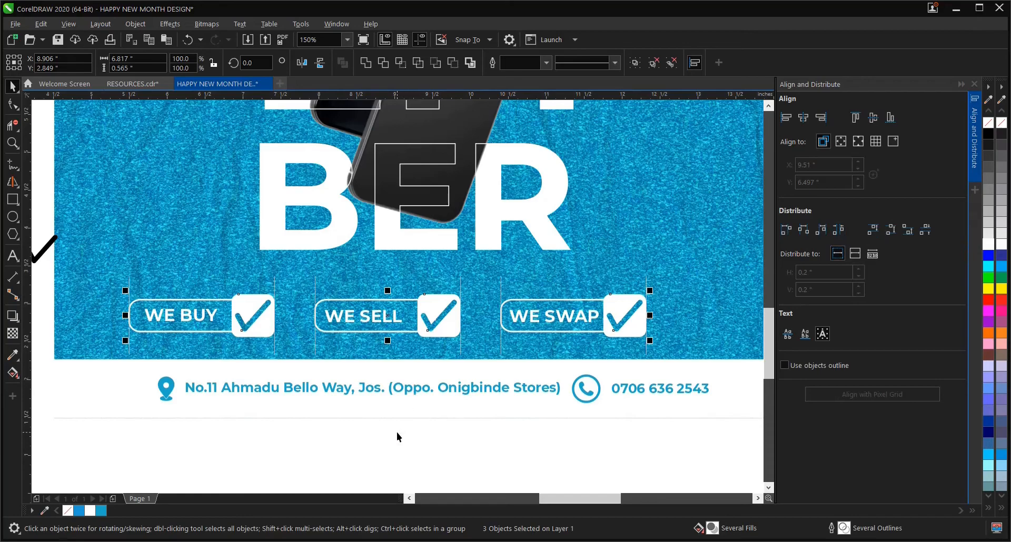
scroll(400, 424, down, 1)
scroll(434, 396, up, 1)
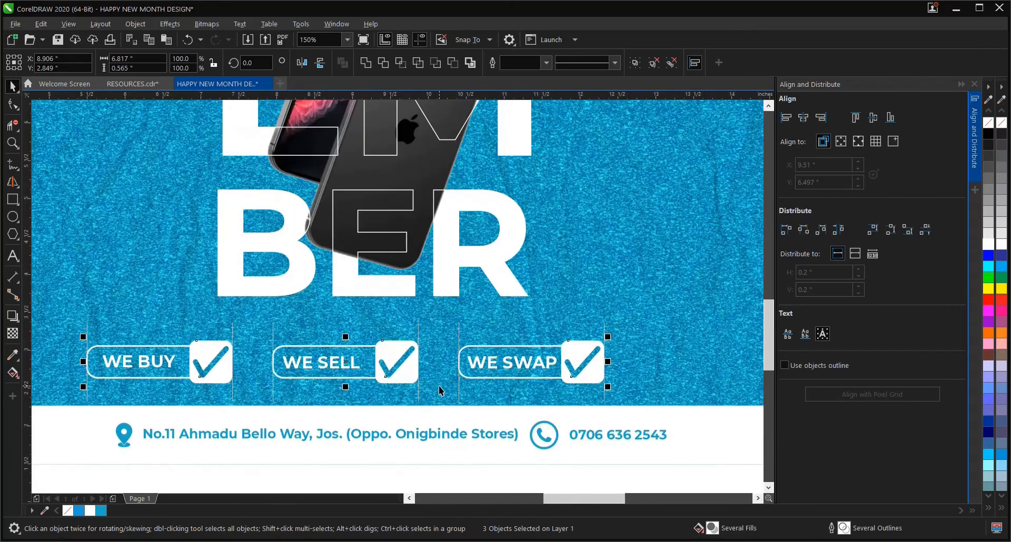
Step: Group the WE BUY, WE SELL and WE SWAP labels together and centre them horizontally on the flyer background
scroll(462, 357, down, 1)
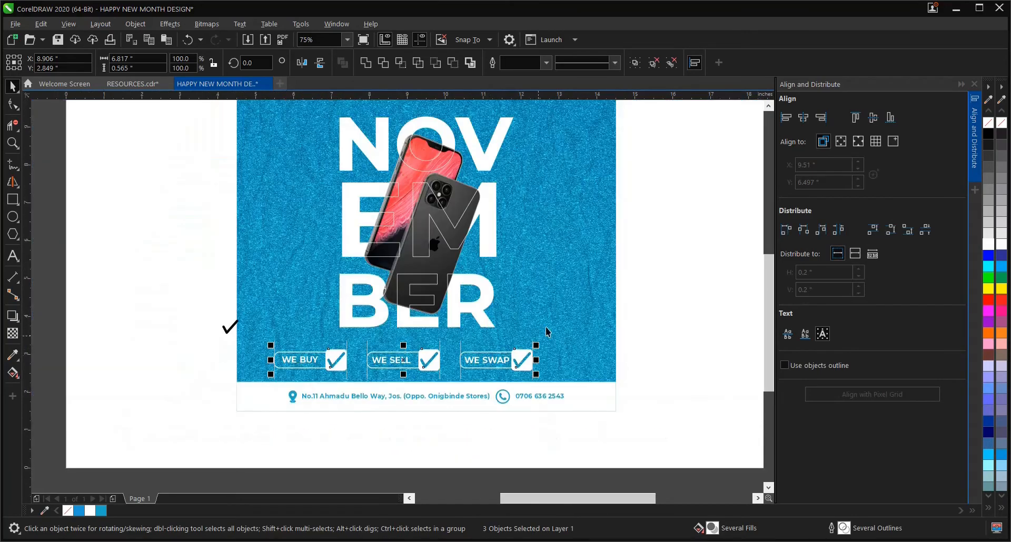
click(635, 62)
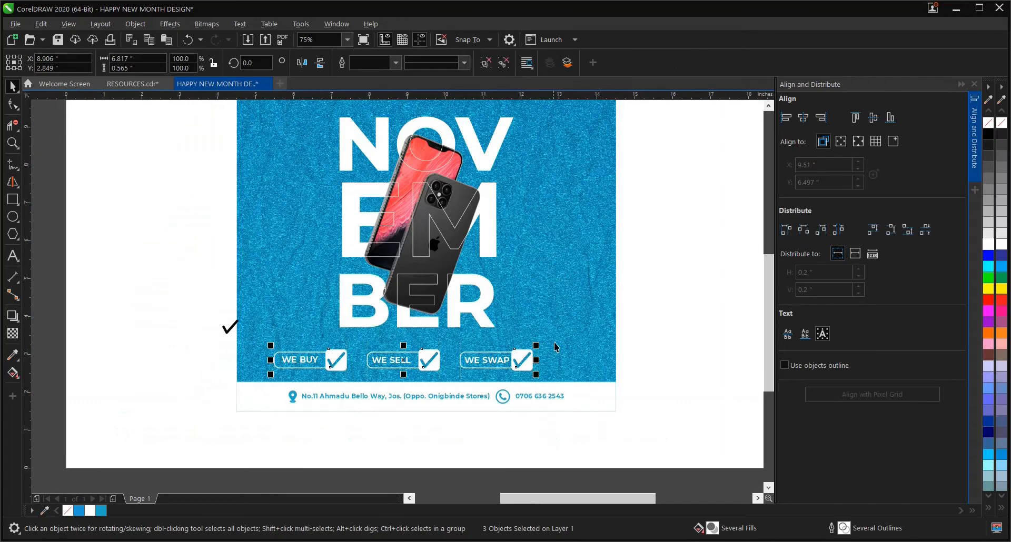
click(561, 237)
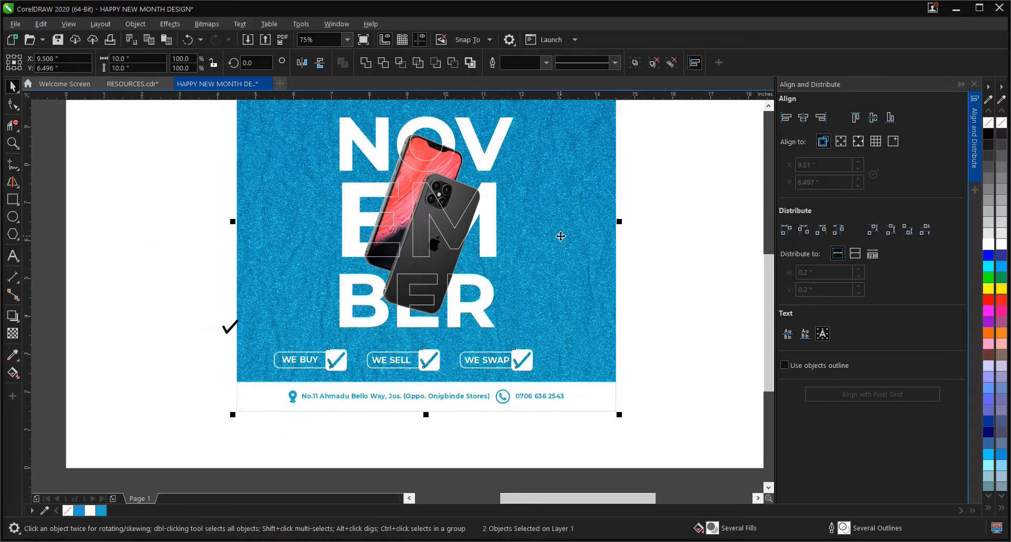
key(c)
click(691, 330)
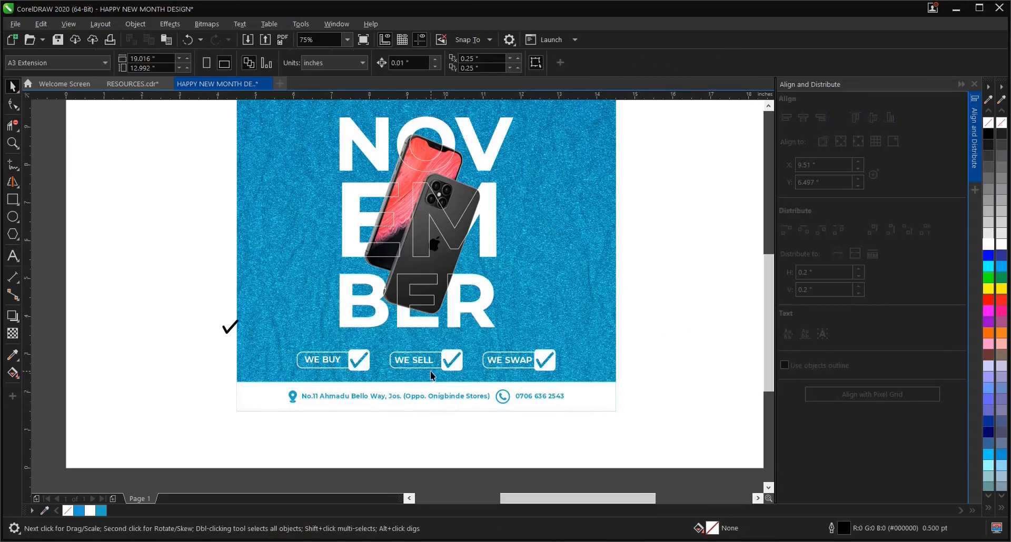
Step: Collapse the Align and Distribute docker and move the spare black check mark farther away from the flyer's left edge
scroll(431, 375, down, 1)
scroll(431, 375, up, 3)
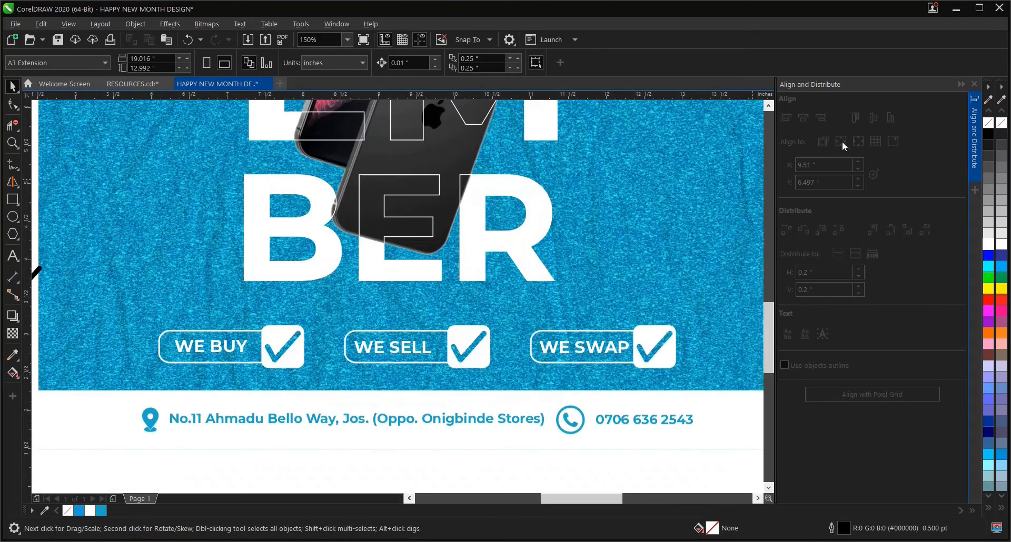
click(962, 85)
scroll(549, 324, down, 2)
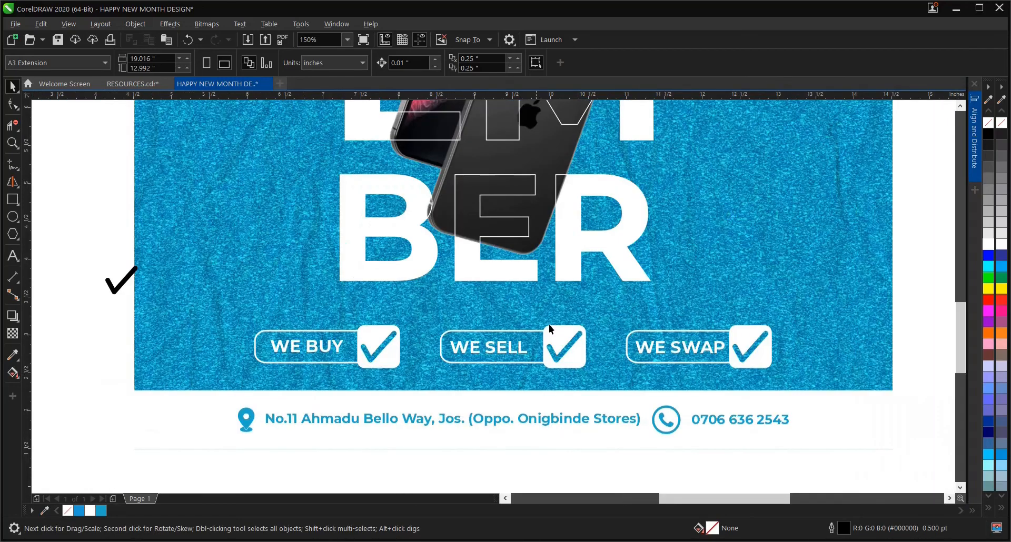
scroll(503, 237, down, 2)
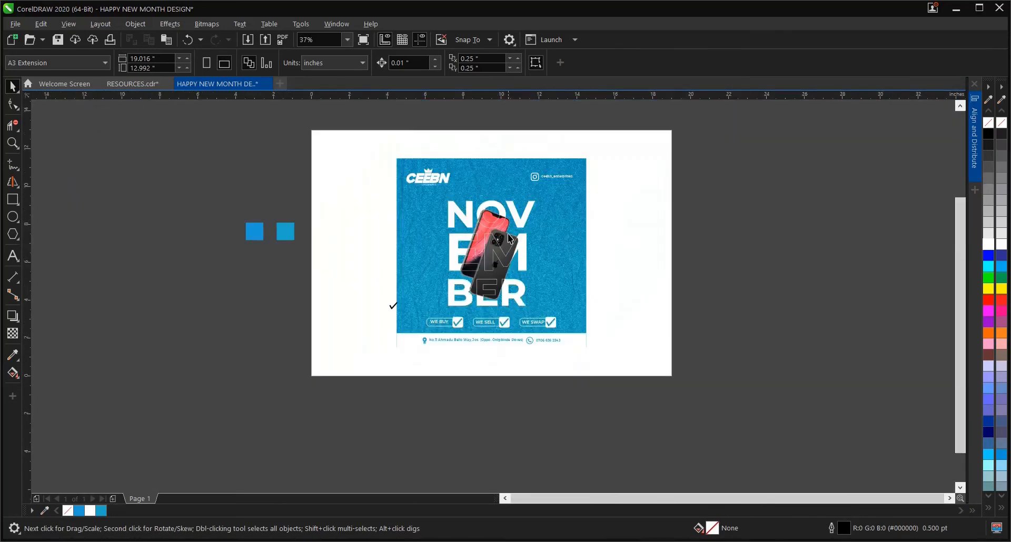
scroll(496, 175, up, 2)
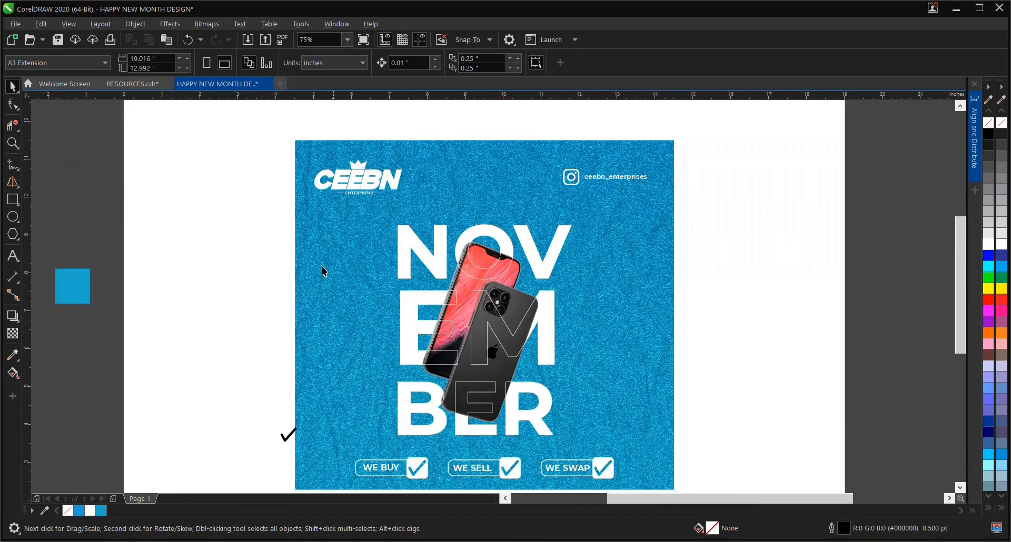
drag(246, 404, 244, 382)
Step: Move the group of NOVEMBER lettering and phones straight down about 0.2 inches
drag(283, 215, 637, 447)
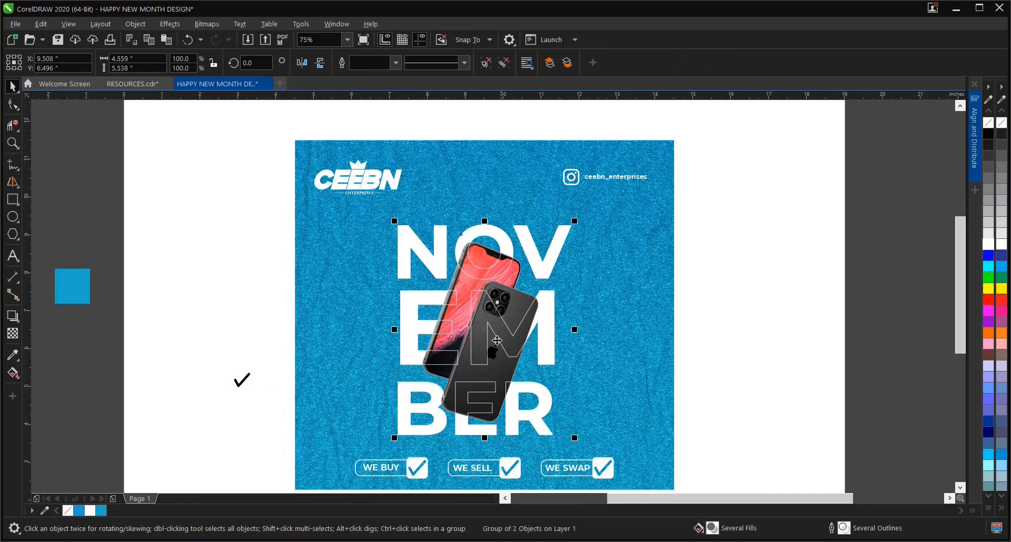
drag(491, 326, 490, 335)
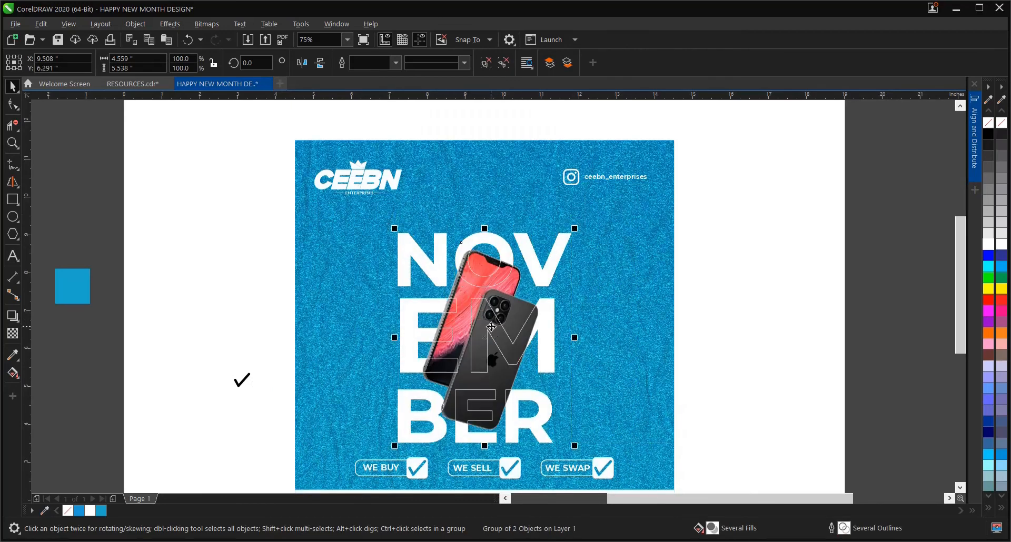
click(706, 311)
Step: Add the artistic text "Welcome" beside the flyer, level with the NOV lettering
scroll(431, 226, up, 2)
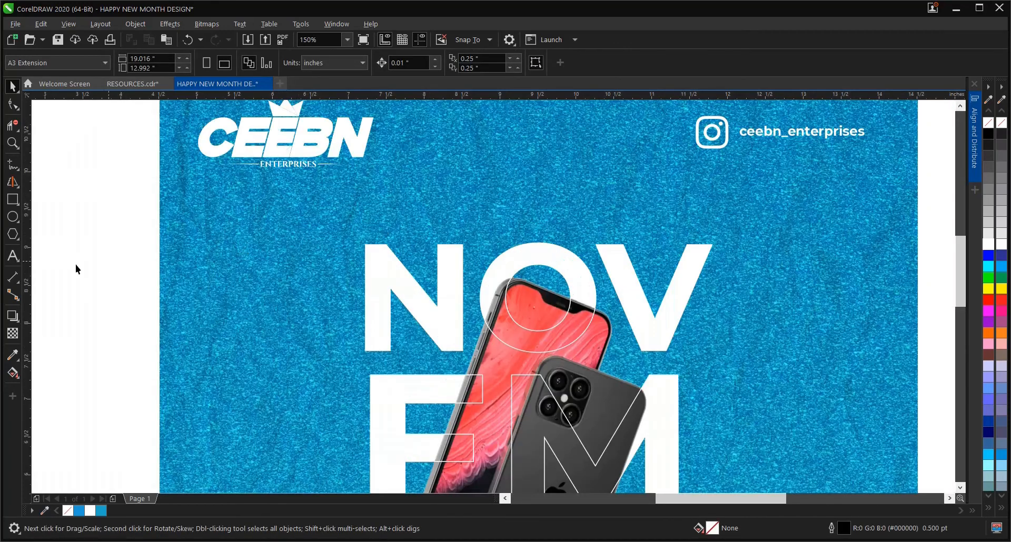
click(13, 256)
click(88, 251)
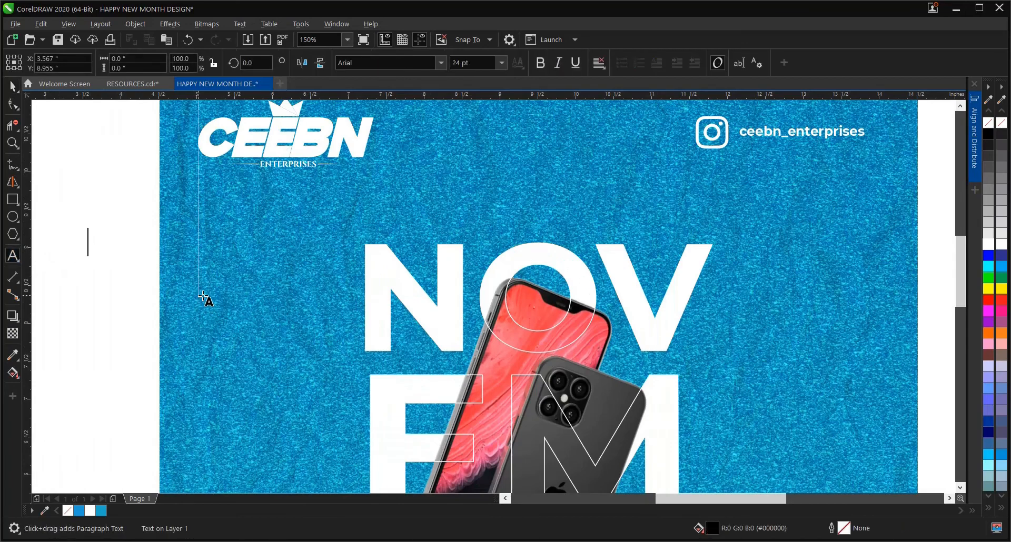
text(We)
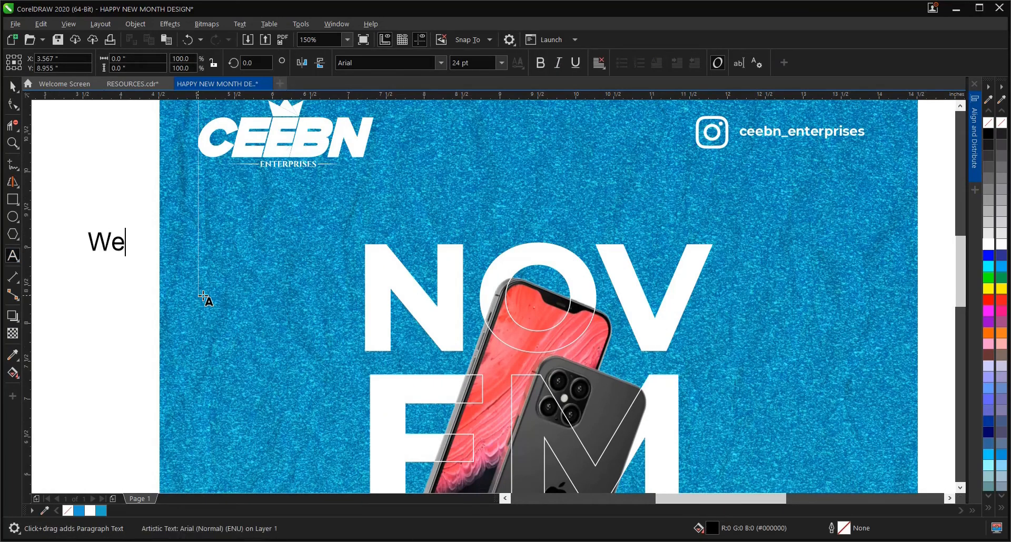
text(lcome)
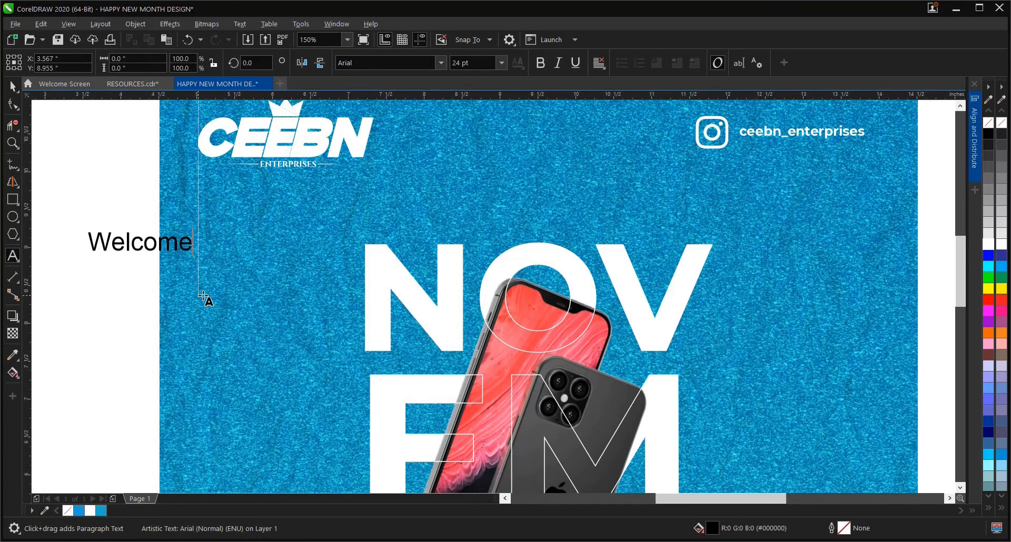
click(12, 86)
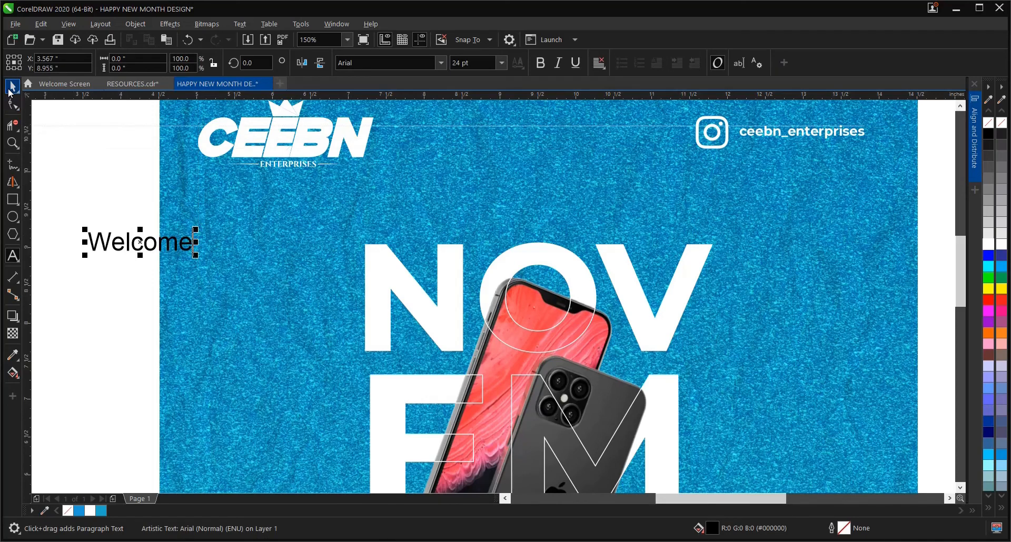
Step: Format the Welcome text in Montserrat Bold at 16 pt with a white fill
click(441, 62)
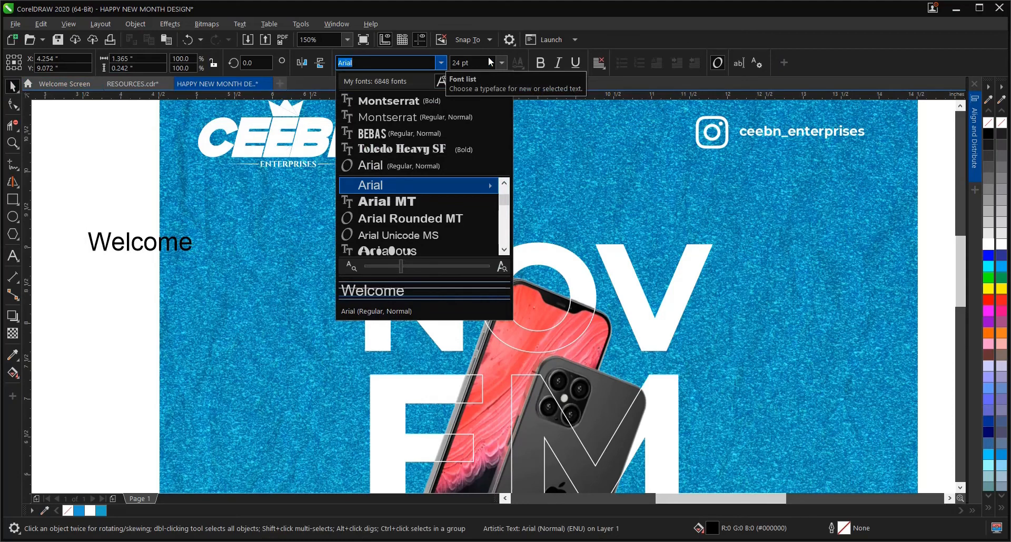
click(428, 103)
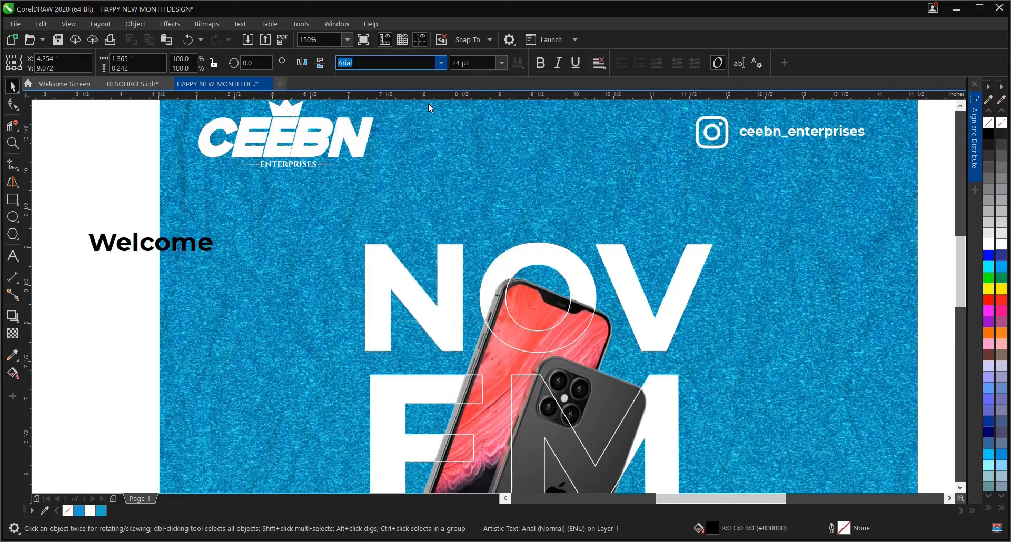
click(501, 63)
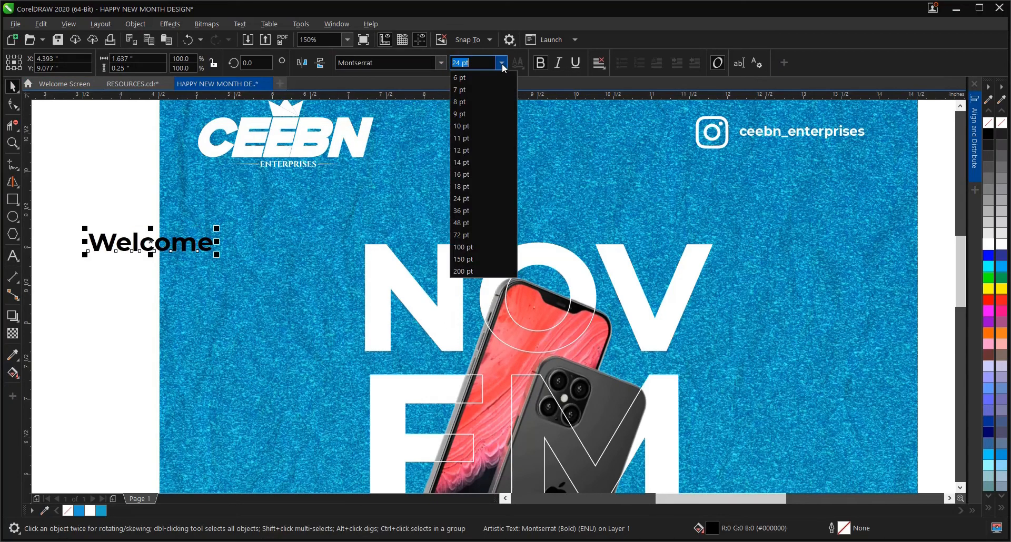
click(470, 173)
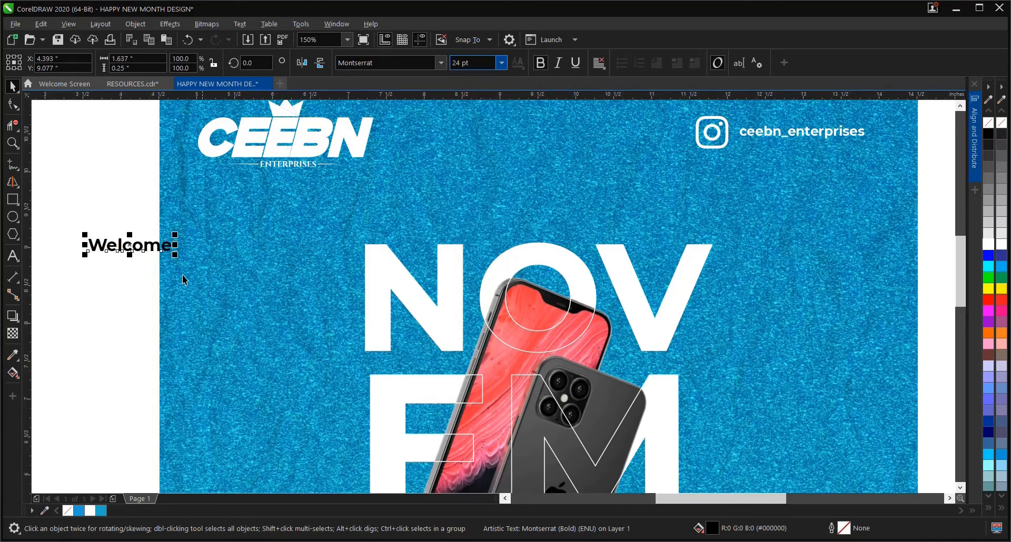
click(90, 511)
Step: Place the Welcome text just above NOV, flush with the N's left edge, and set it to 20 pt
drag(131, 245, 487, 213)
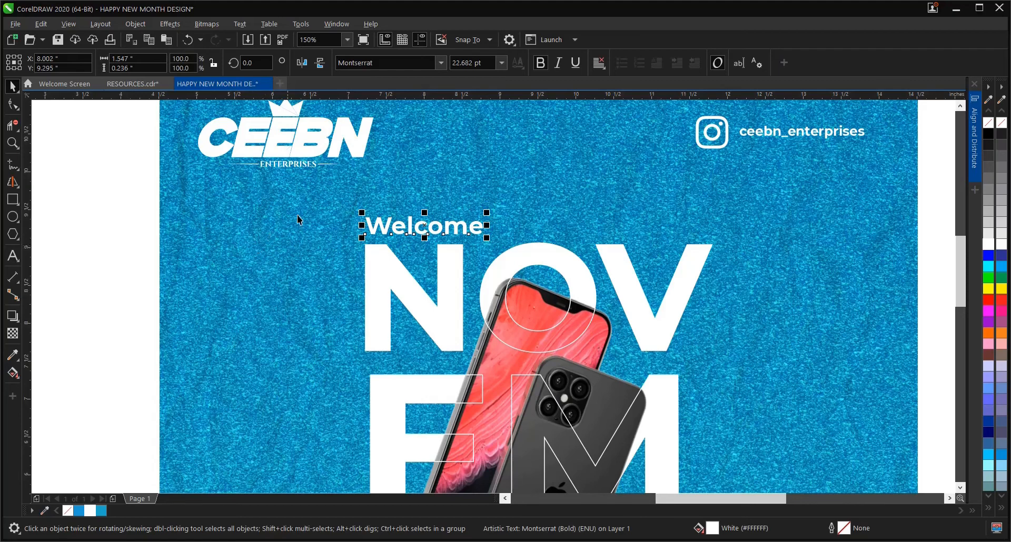
click(503, 63)
text(20)
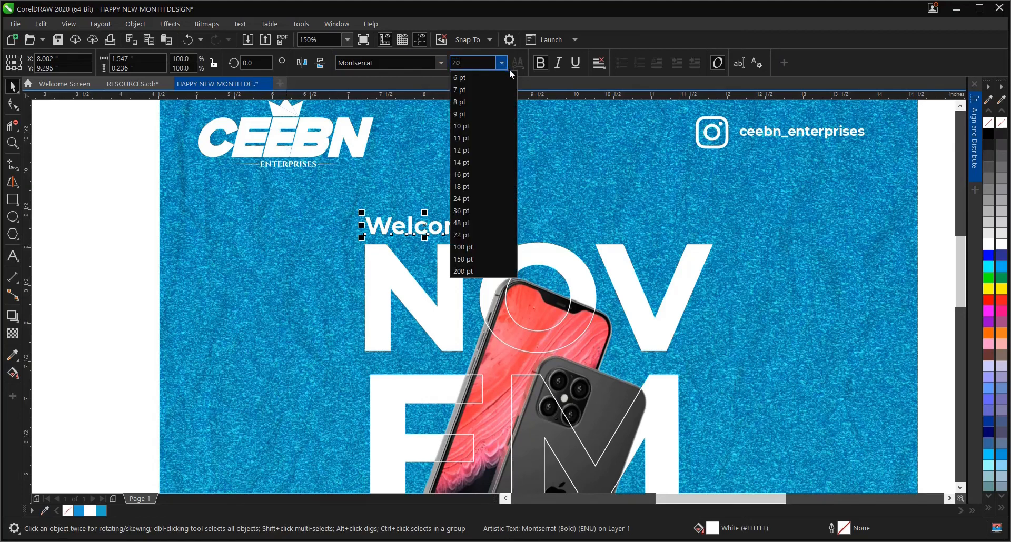
key(Return)
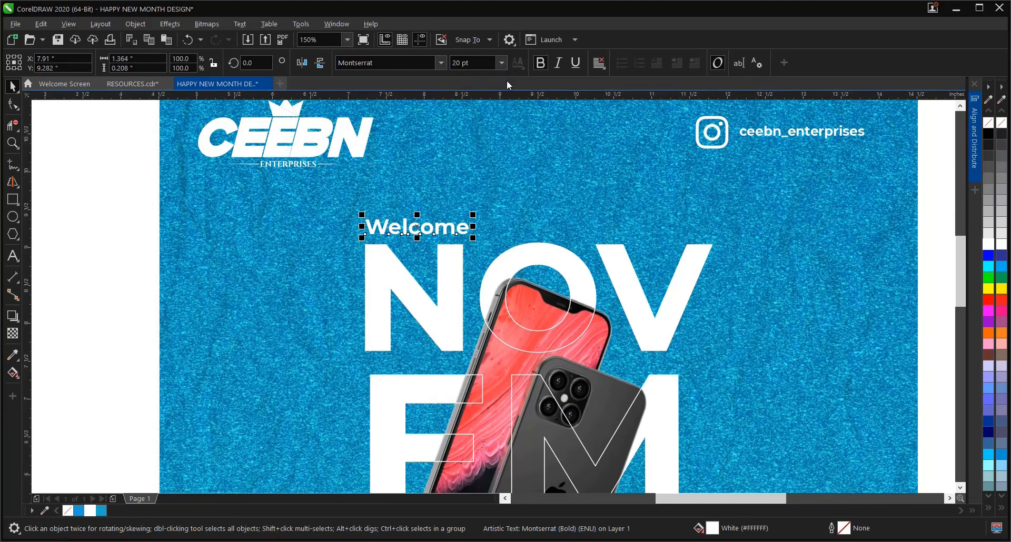
click(83, 230)
Step: Draw a rectangle about 2.89 by 0.16 inches from beside Welcome to the V's right end, with a 2 pt white outline
click(13, 199)
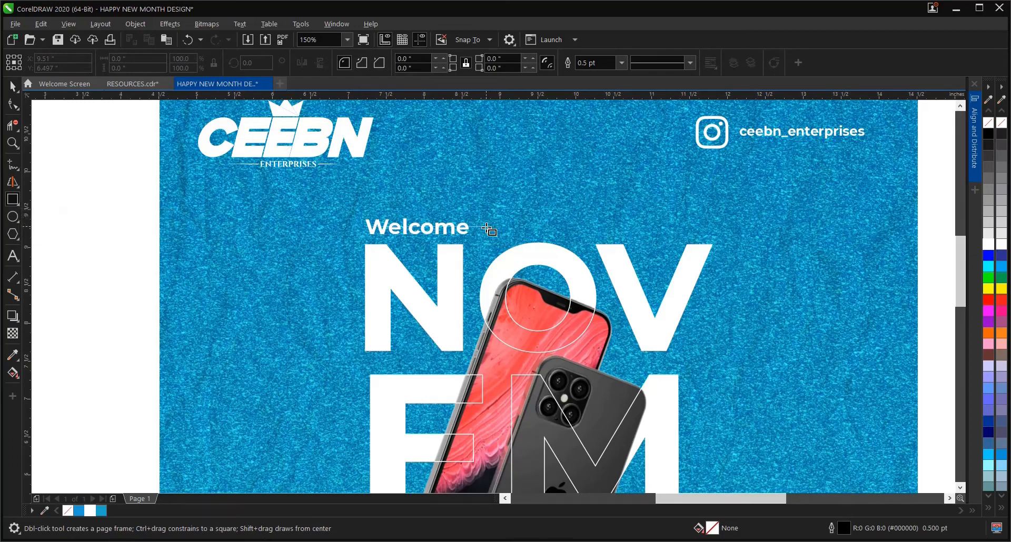
drag(486, 227, 709, 241)
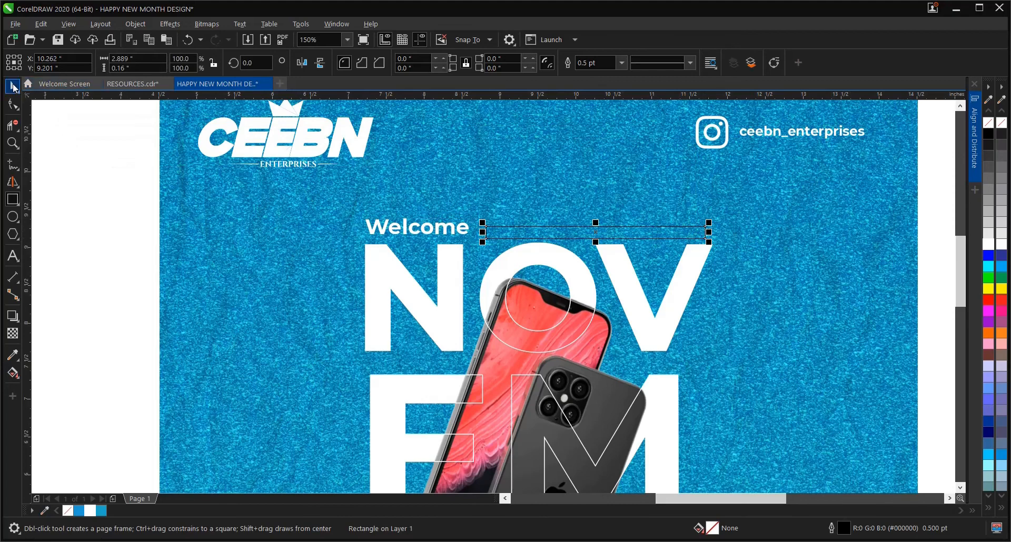
click(12, 85)
click(621, 63)
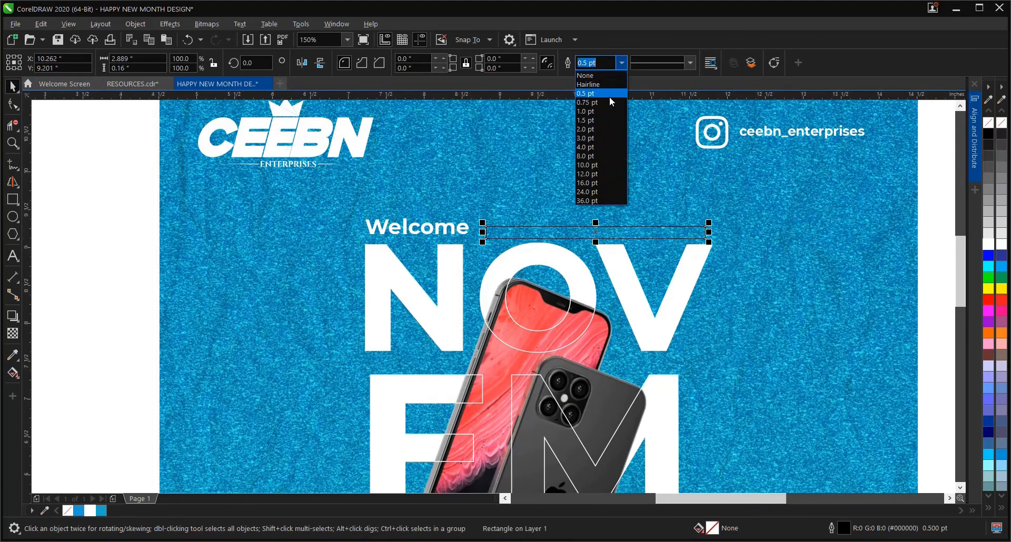
click(589, 128)
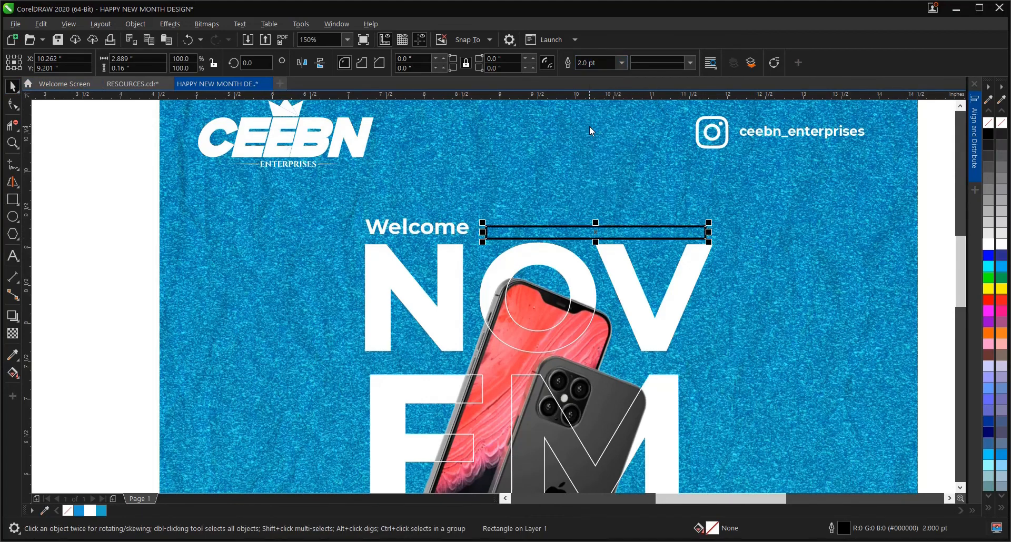
right_click(90, 511)
Step: Round all the bar's corners to 0.08 inches and fill it with the document's blue #1DA8CB
click(20, 108)
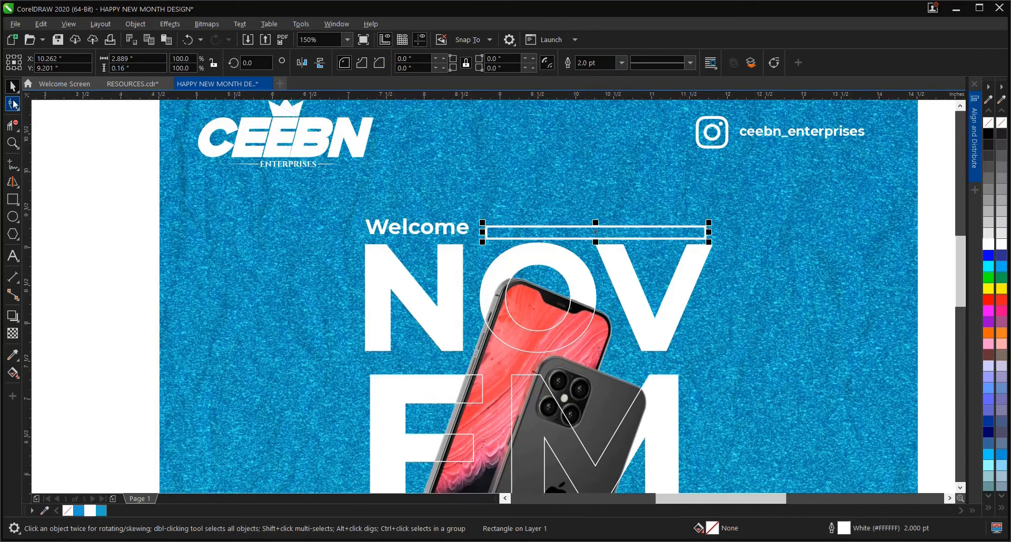
scroll(490, 232, up, 2)
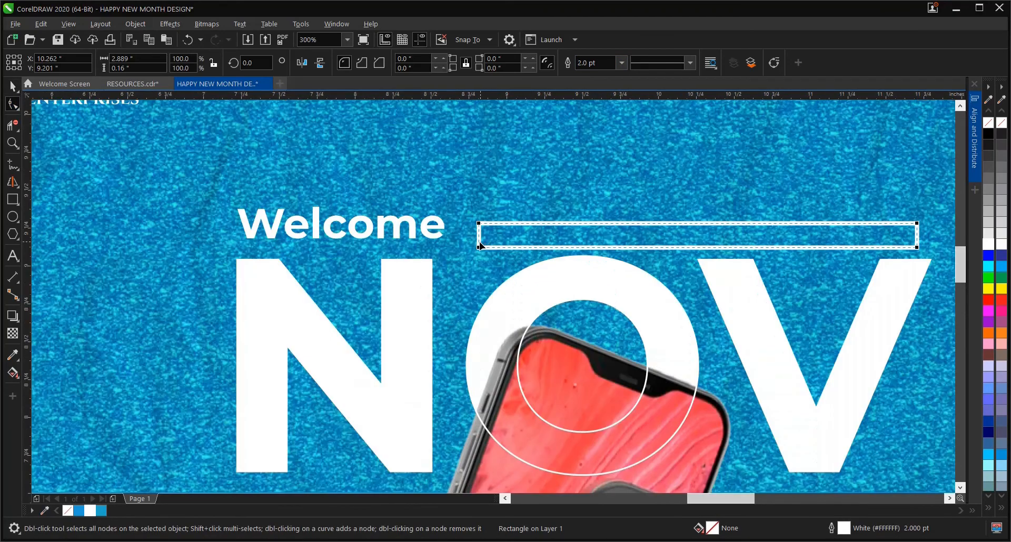
drag(479, 244, 561, 260)
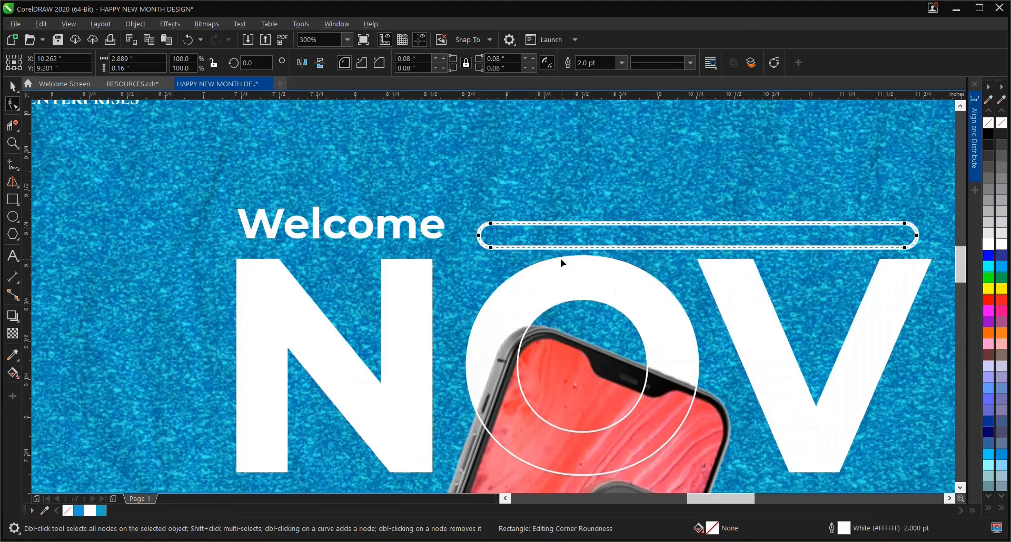
click(13, 85)
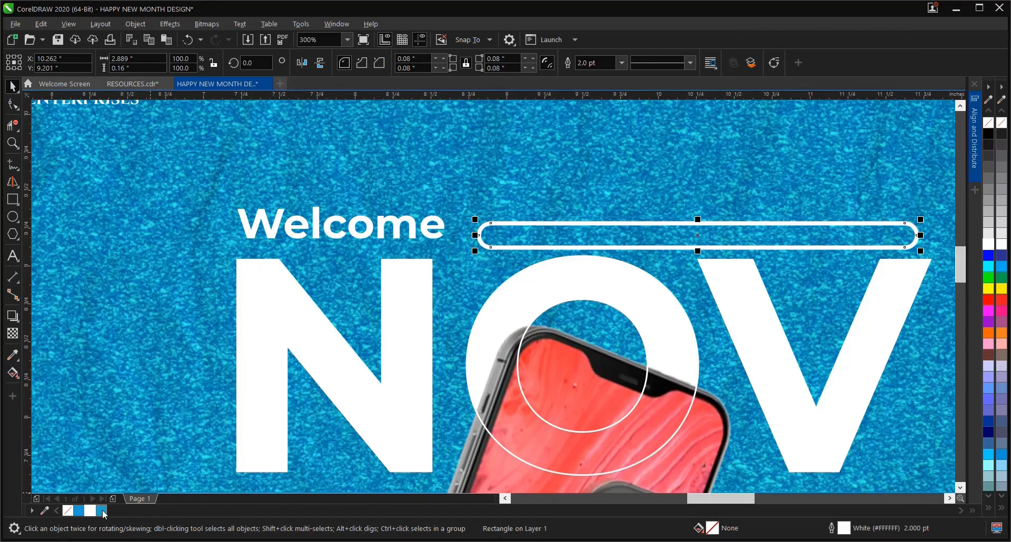
click(101, 511)
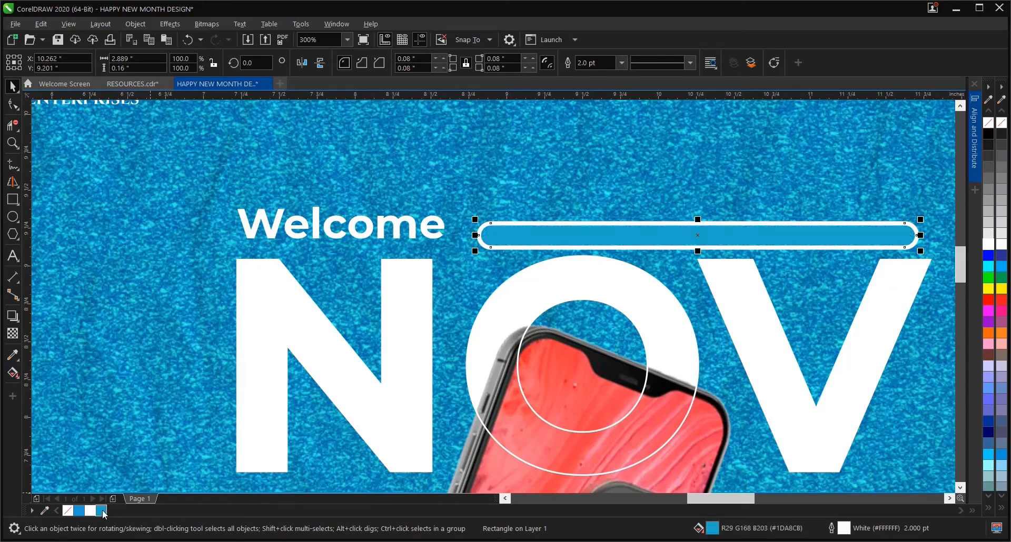
Step: Give the rounded bar a blue-to-white linear fountain fill from left to right, shifting its start and end points to keep more blue
click(13, 374)
scroll(260, 316, down, 2)
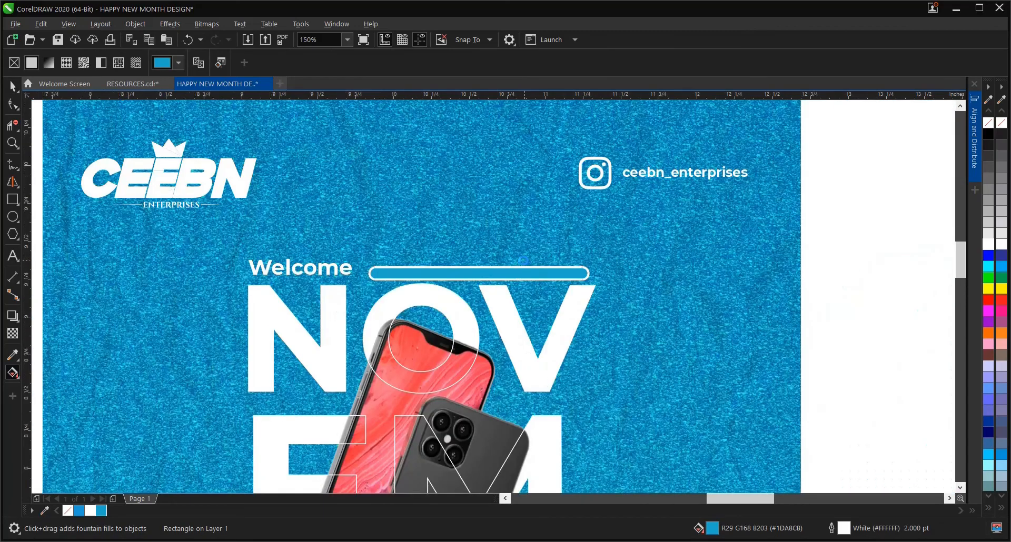
scroll(525, 263, up, 2)
drag(377, 255, 609, 321)
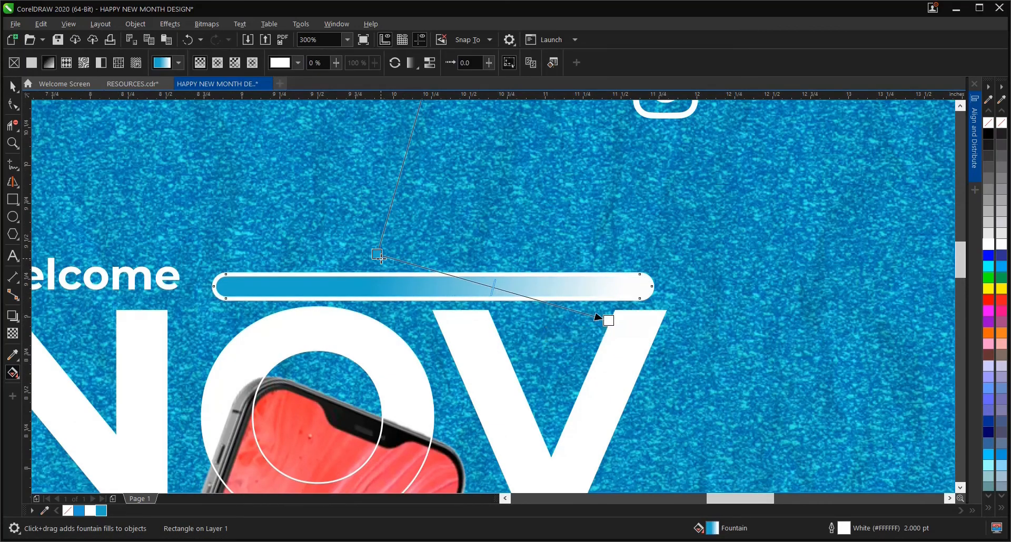
drag(378, 254, 325, 253)
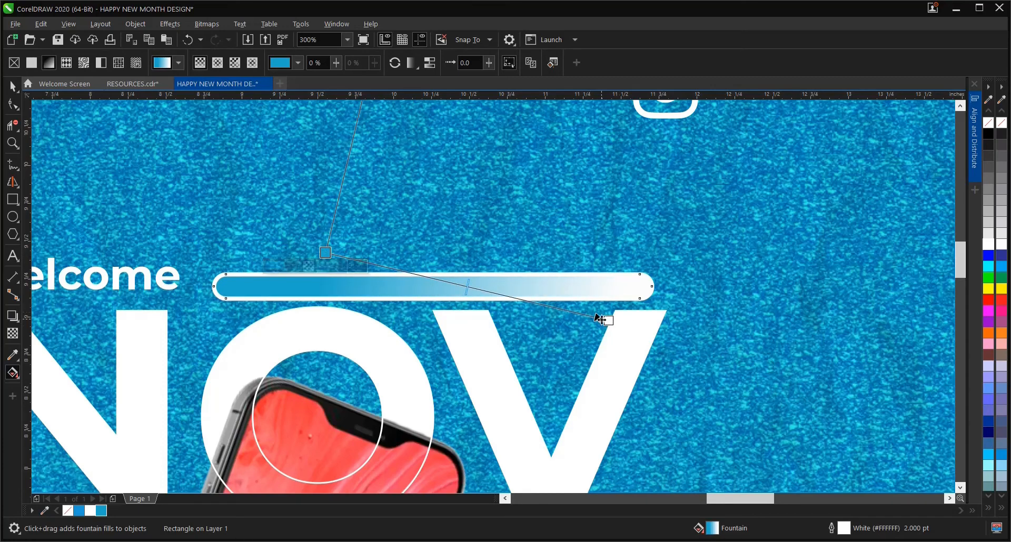
drag(607, 320, 644, 355)
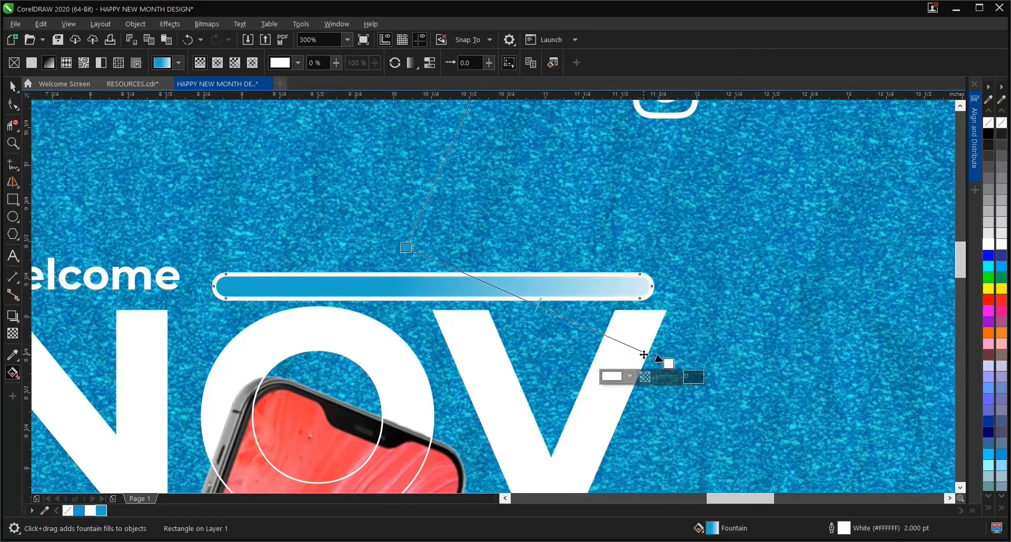
Step: Fine-tune the bar's blue-to-white fountain fill by slightly shifting its gradient handles, and deselect the bar
scroll(586, 287, down, 2)
drag(496, 267, 485, 265)
drag(555, 295, 544, 291)
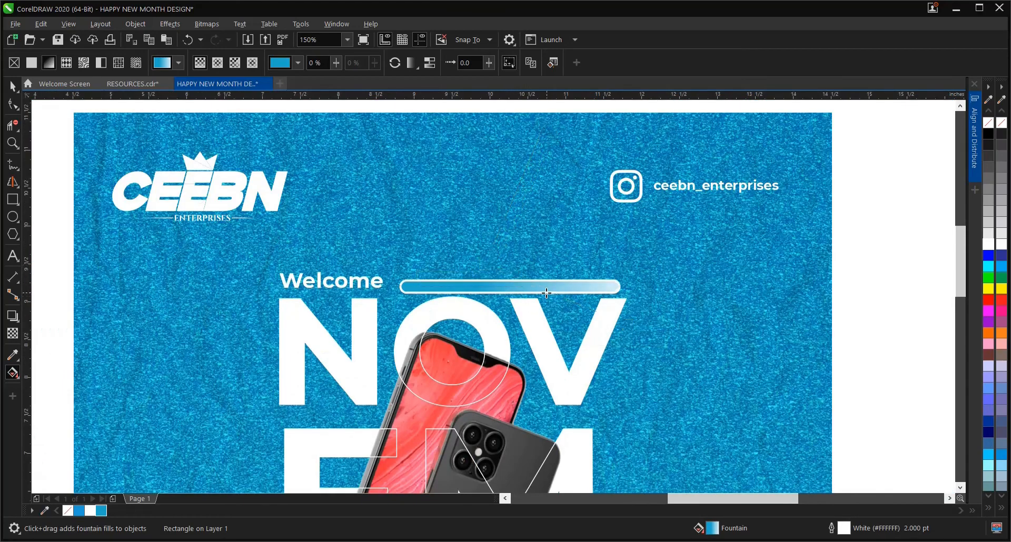
click(12, 87)
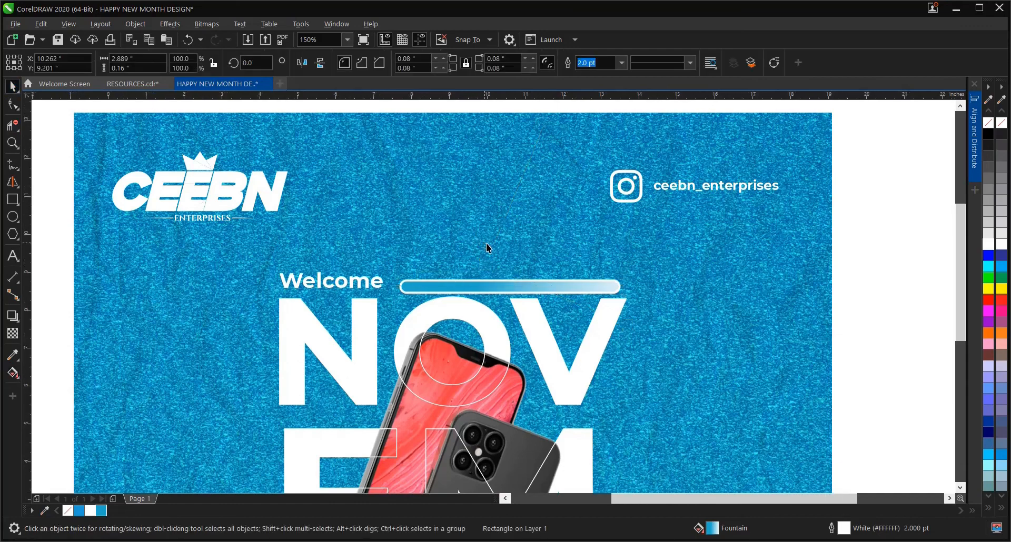
scroll(486, 243, down, 2)
click(739, 269)
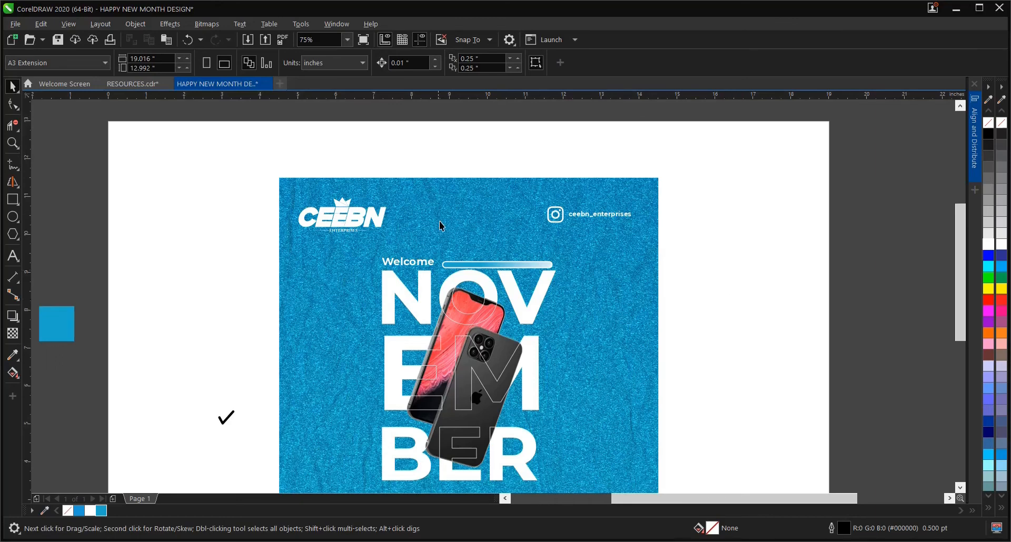
Step: Mirror the gradient bar horizontally so that its white end sits beside Welcome
click(487, 264)
scroll(486, 264, up, 2)
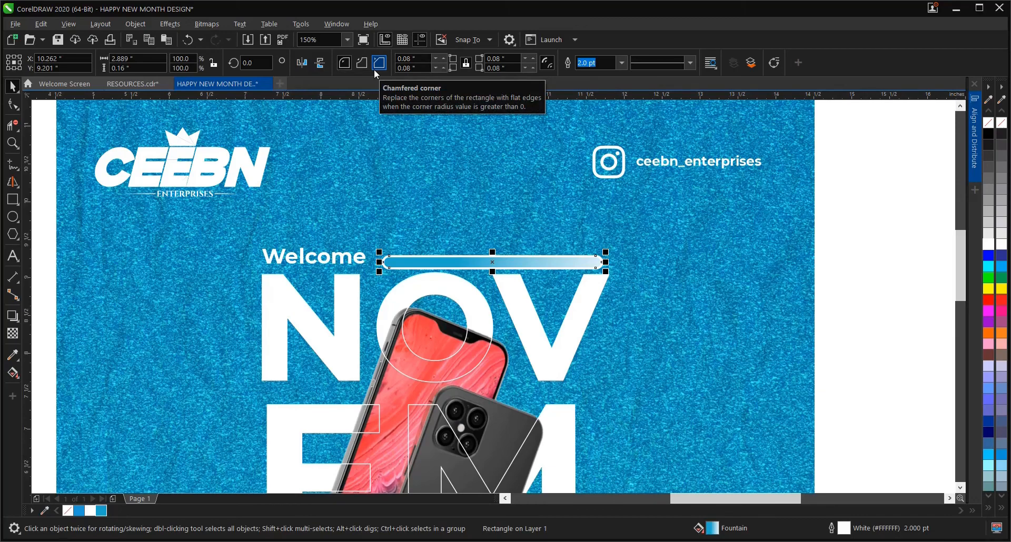
click(300, 63)
Step: Align the gradient bar and the Welcome text on a shared horizontal centre line and group the two objects
drag(865, 206, 474, 307)
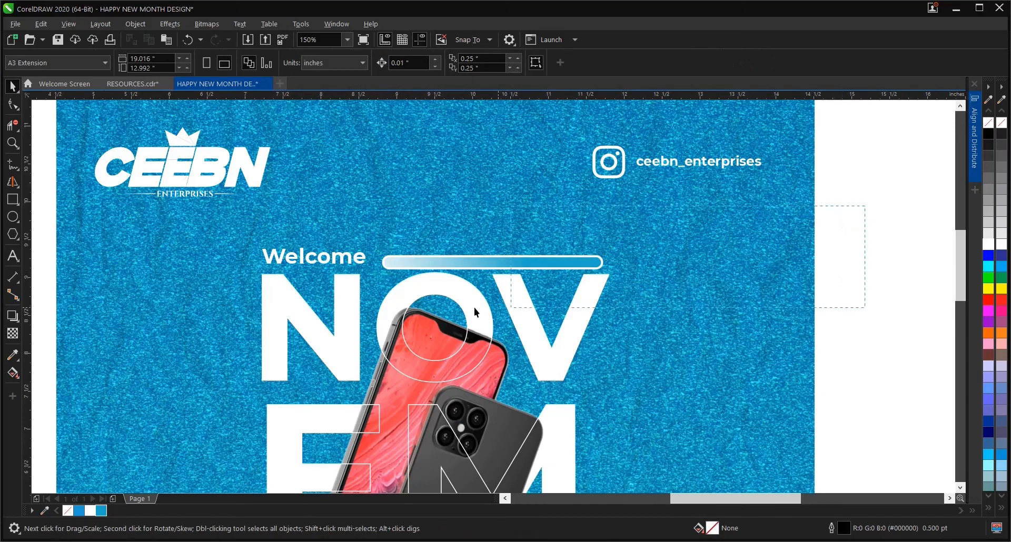
drag(270, 290, 255, 285)
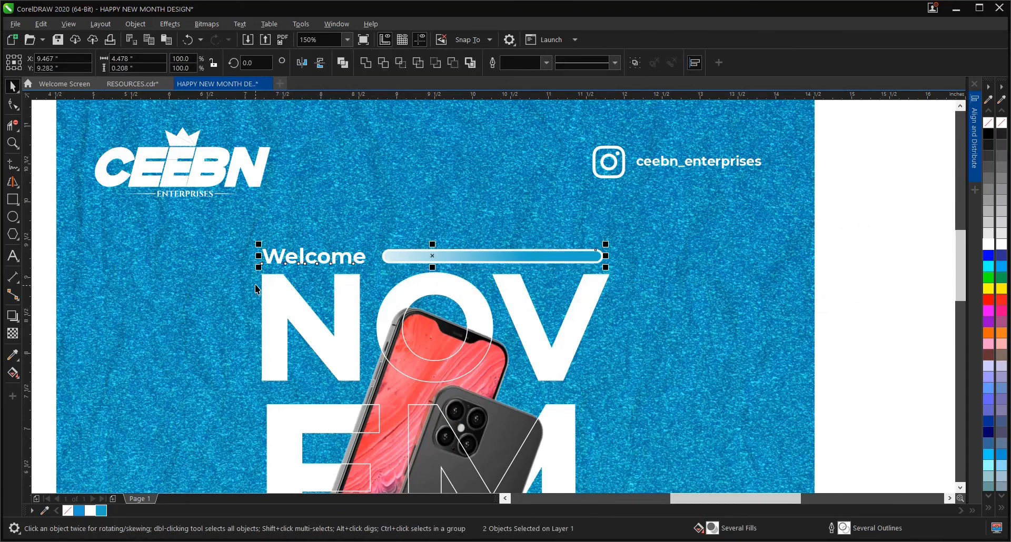
key(ctrl+g)
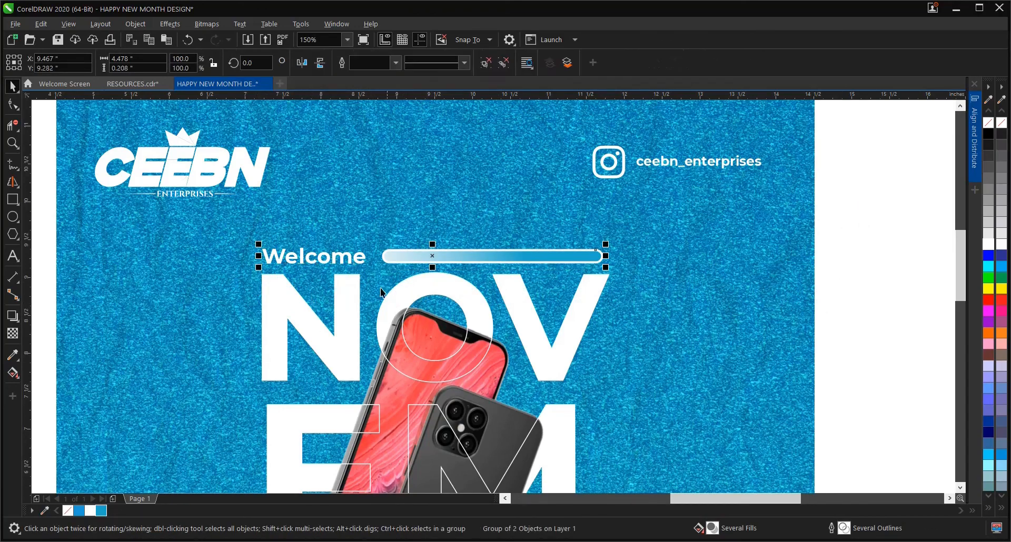
Step: Centre the Welcome and bar group horizontally on the blue textured background
scroll(482, 410, down, 2)
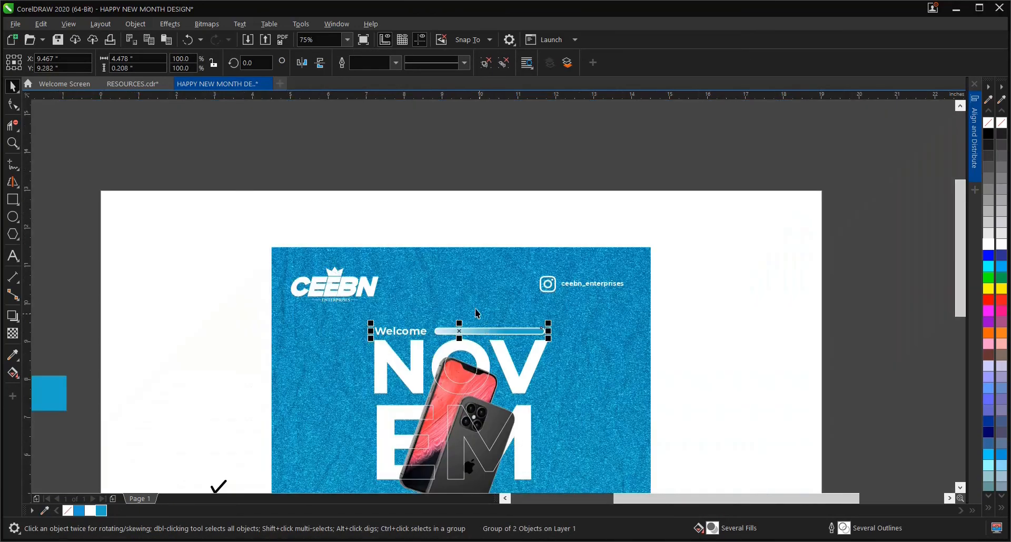
shift+click(467, 277)
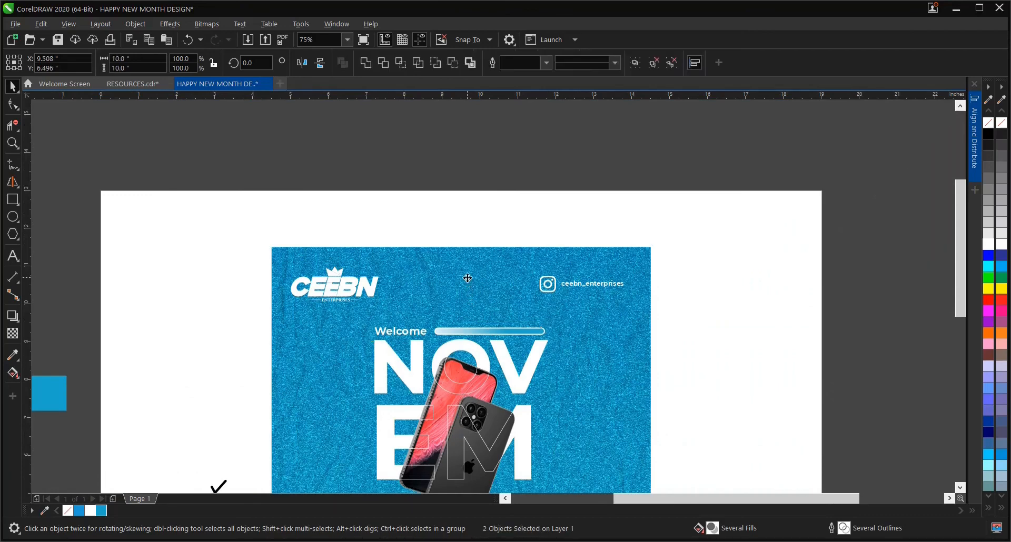
key(Escape)
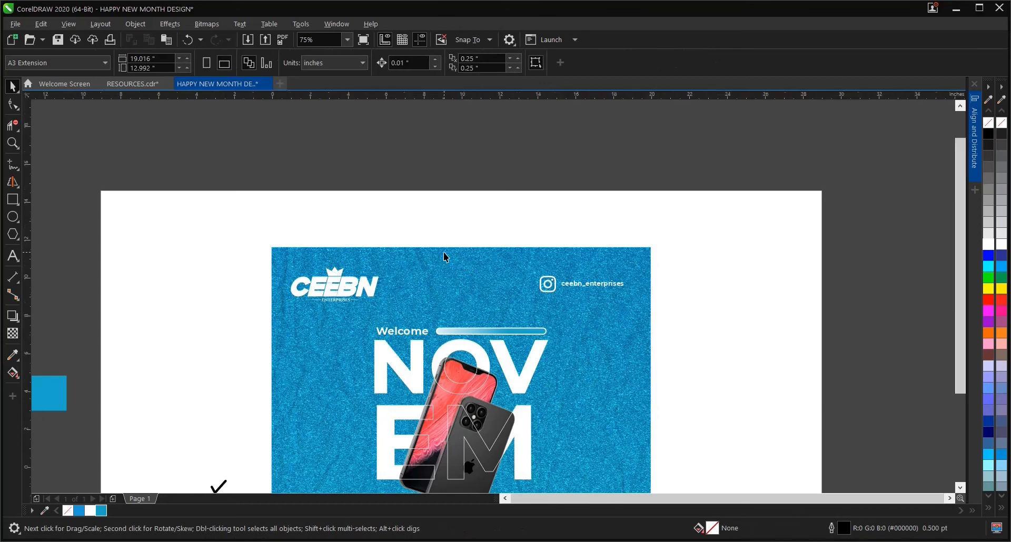
Step: Examine the whole flyer's layout from the logo to the footer contact line, zoomed to fit and in full-screen preview
scroll(444, 252, down, 2)
key(z)
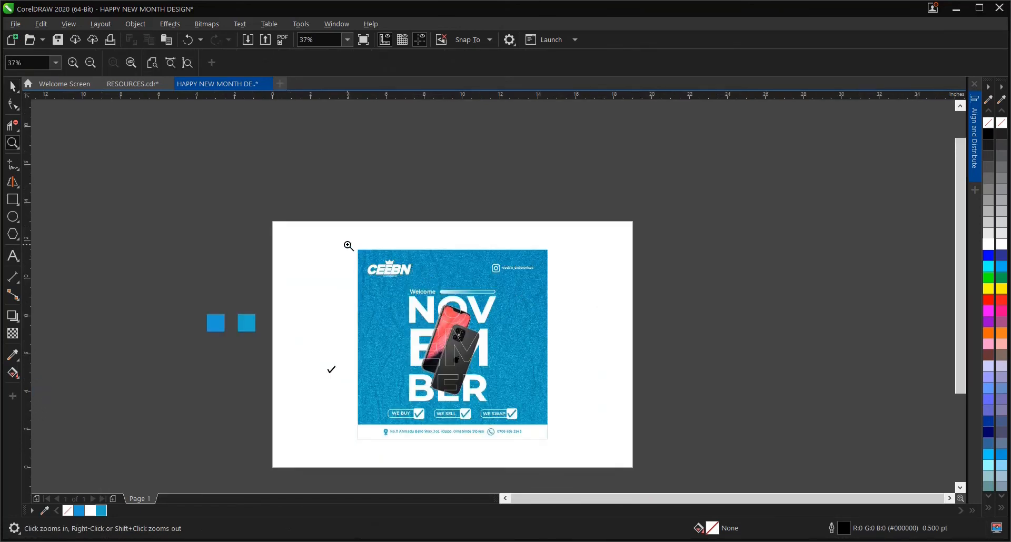
drag(346, 244, 560, 448)
key(space)
click(547, 468)
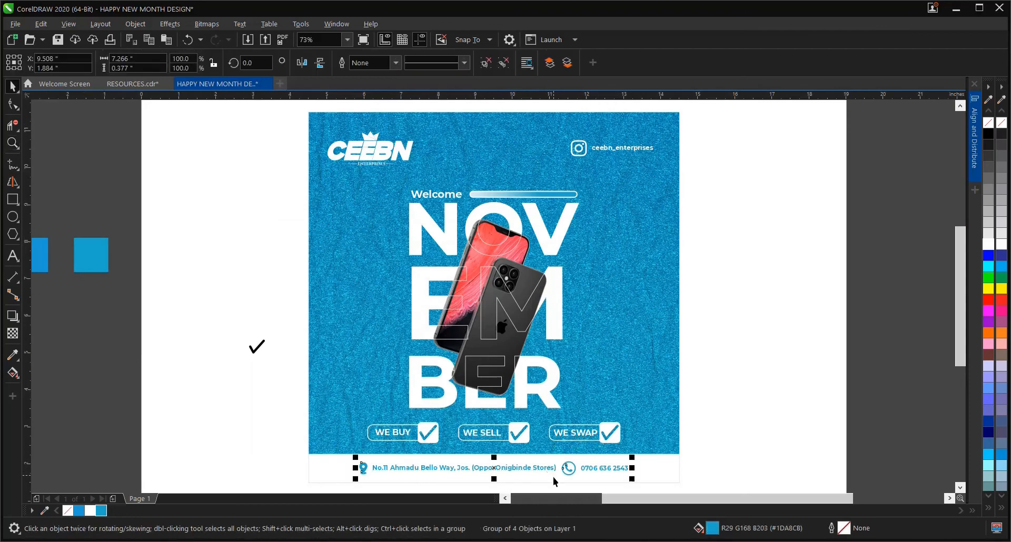
scroll(513, 414, down, 1)
scroll(513, 414, up, 2)
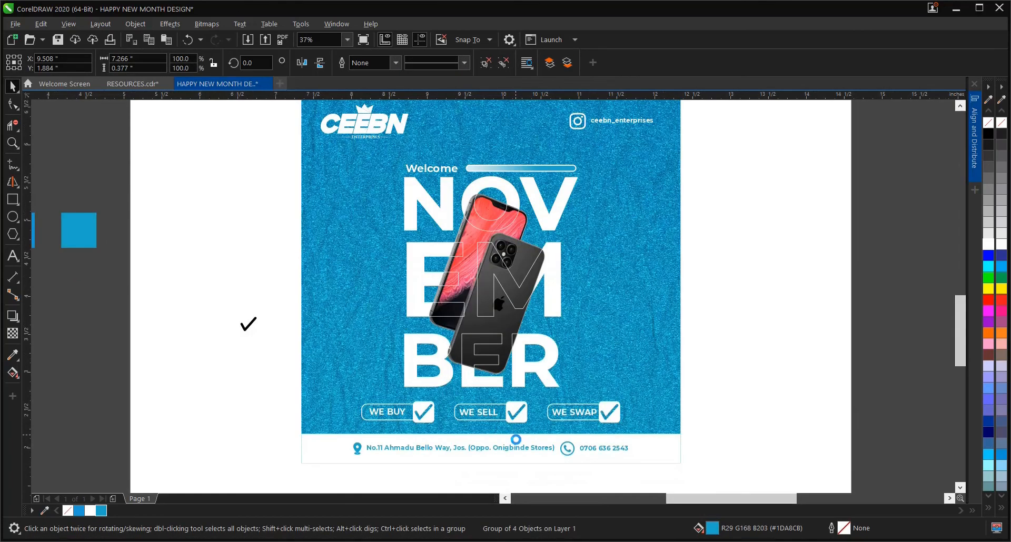
scroll(509, 473, down, 4)
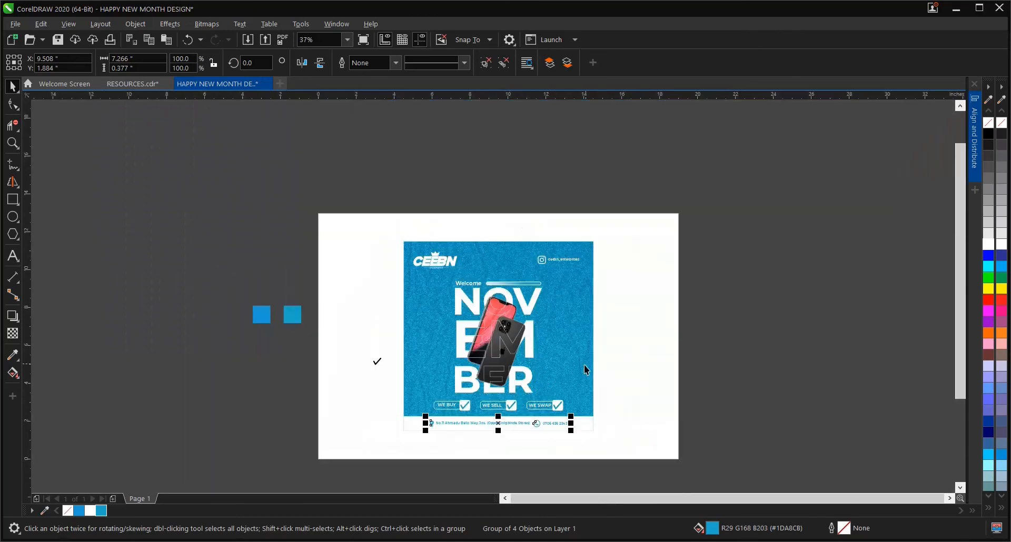
click(612, 341)
key(z)
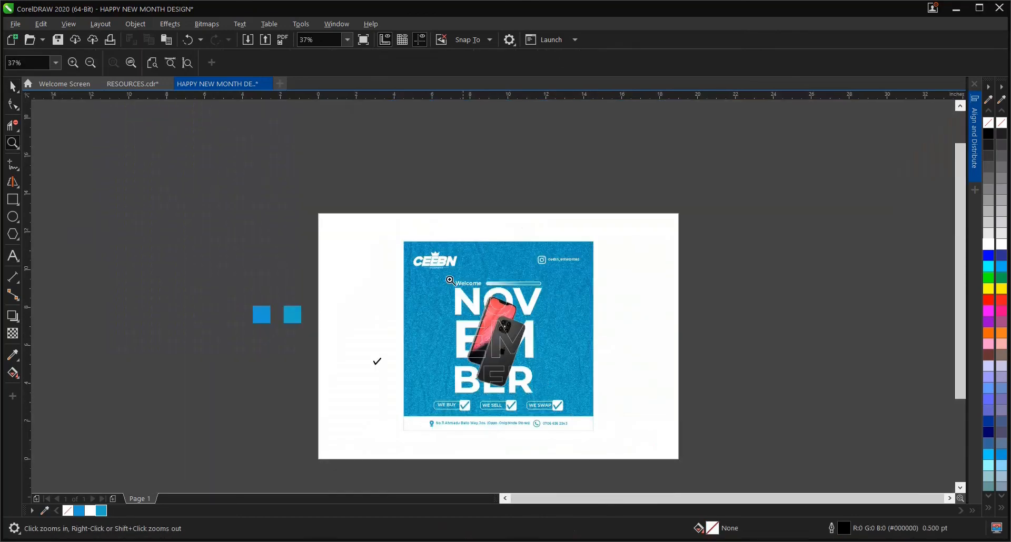
drag(399, 238, 597, 435)
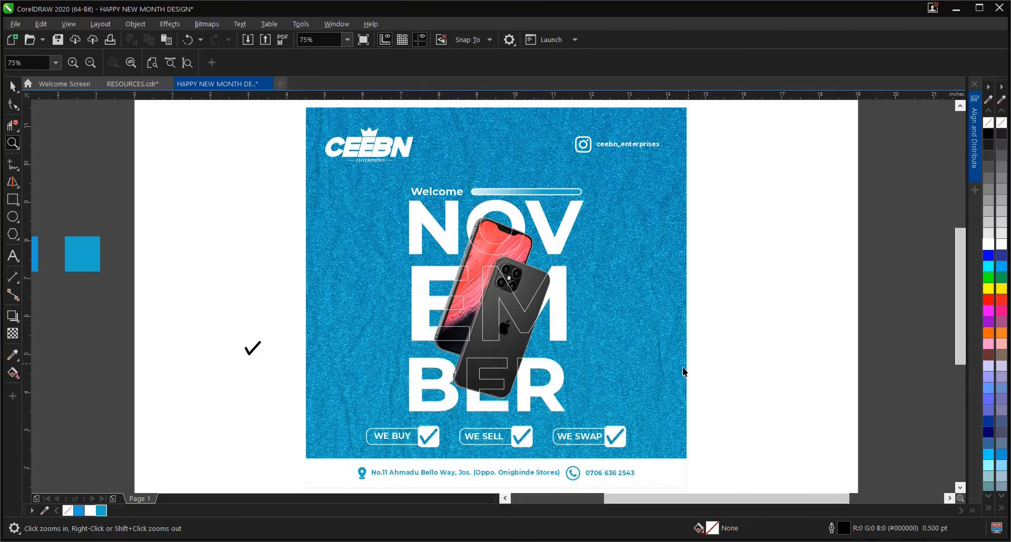
key(space)
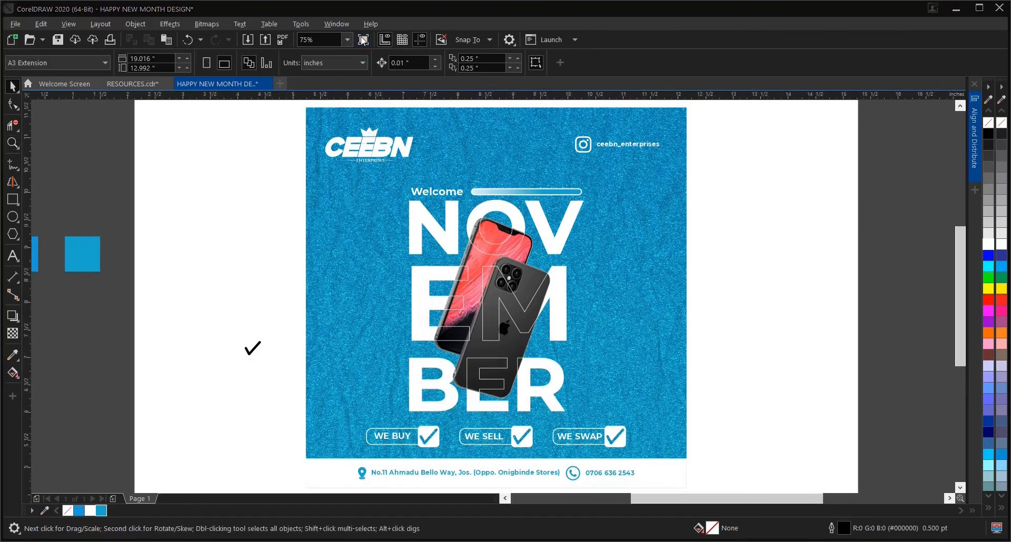
click(362, 39)
click(262, 257)
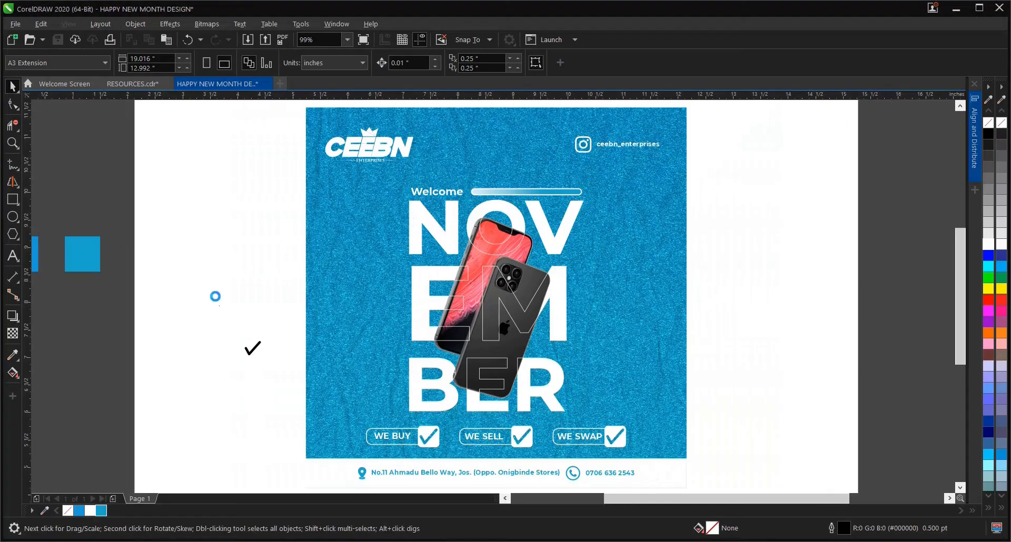
Step: Delete the stray black check mark beside the flyer and preview the cleaned-up design in full screen
drag(185, 306, 276, 398)
key(Delete)
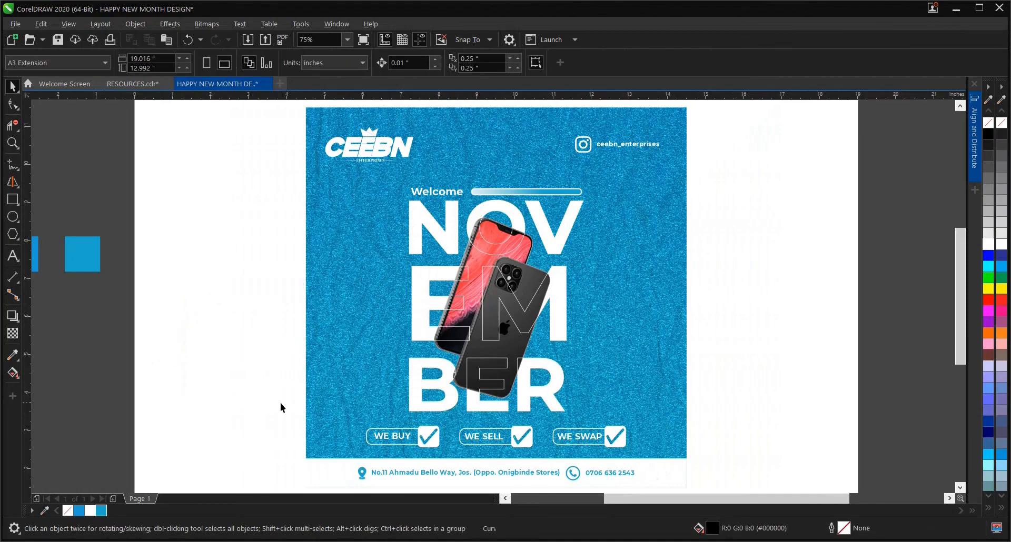
click(364, 40)
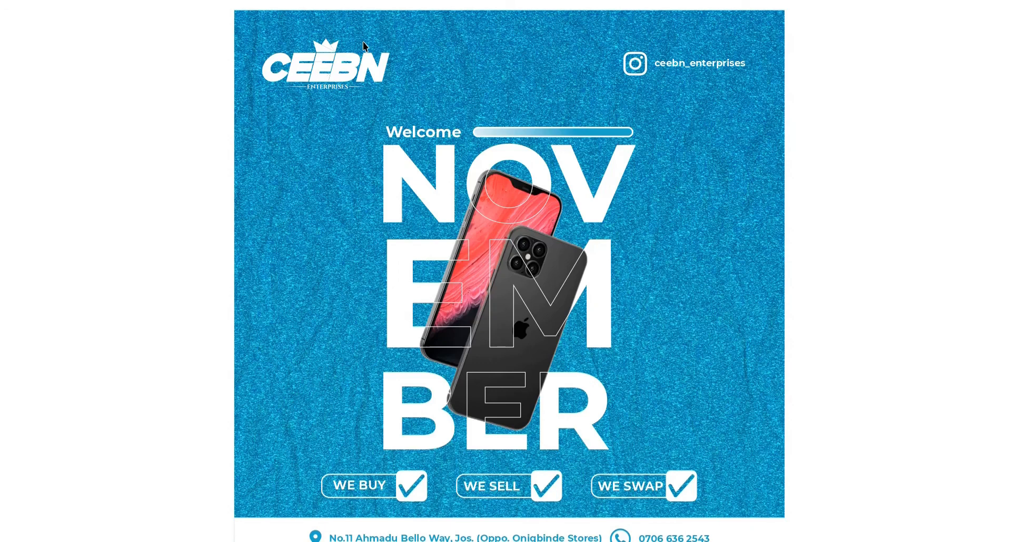
click(364, 42)
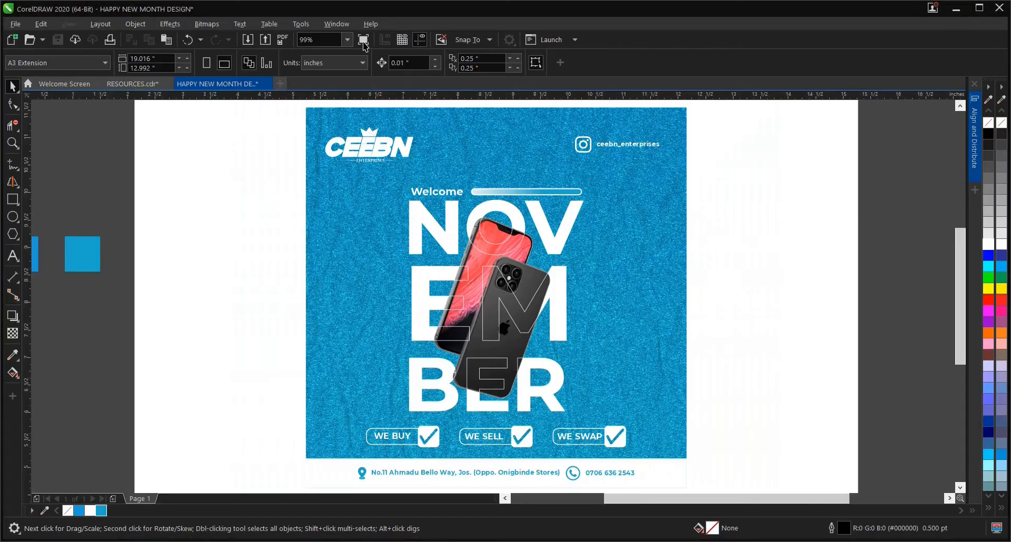